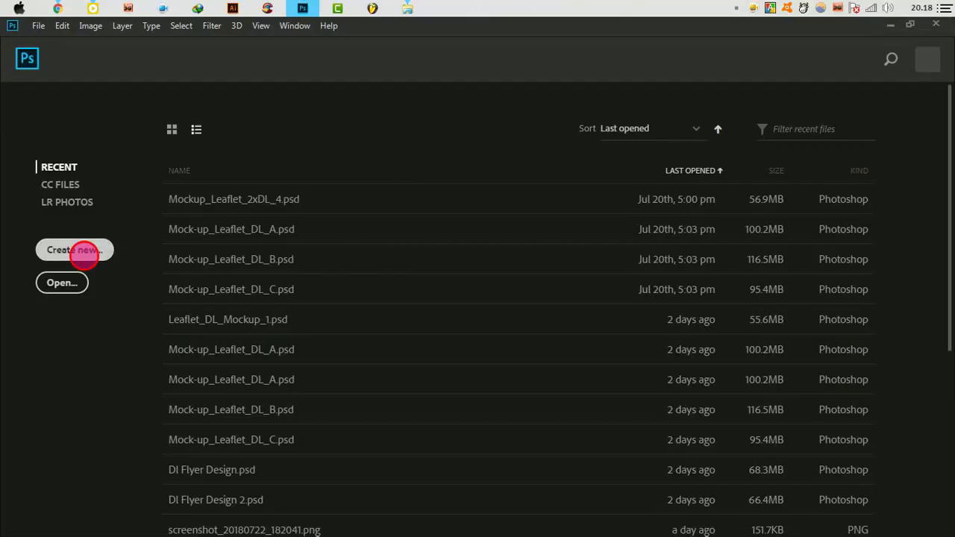
Step: Create a 1500 × 652 px, 300 ppi document named 'Event Ticket Design'
left_click(75, 250)
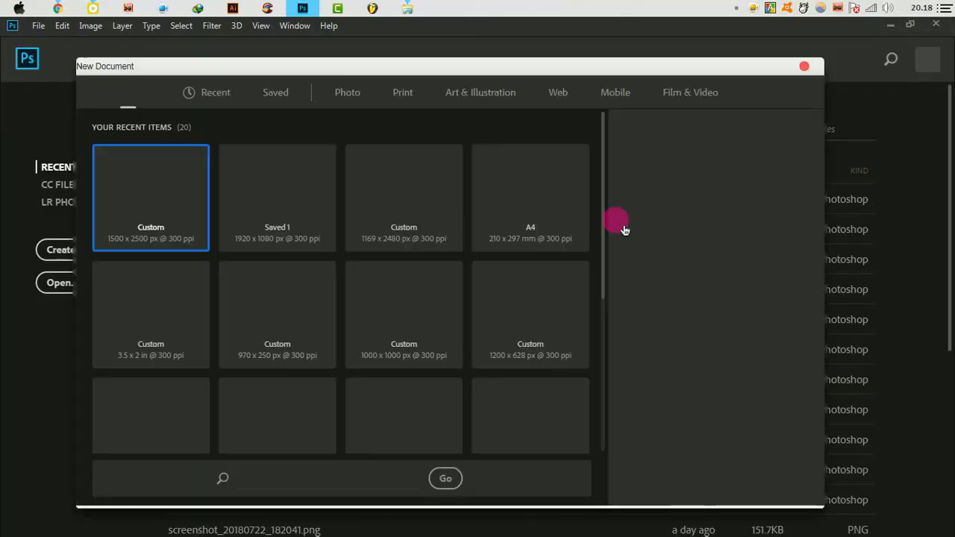
left_click(681, 247)
type("652")
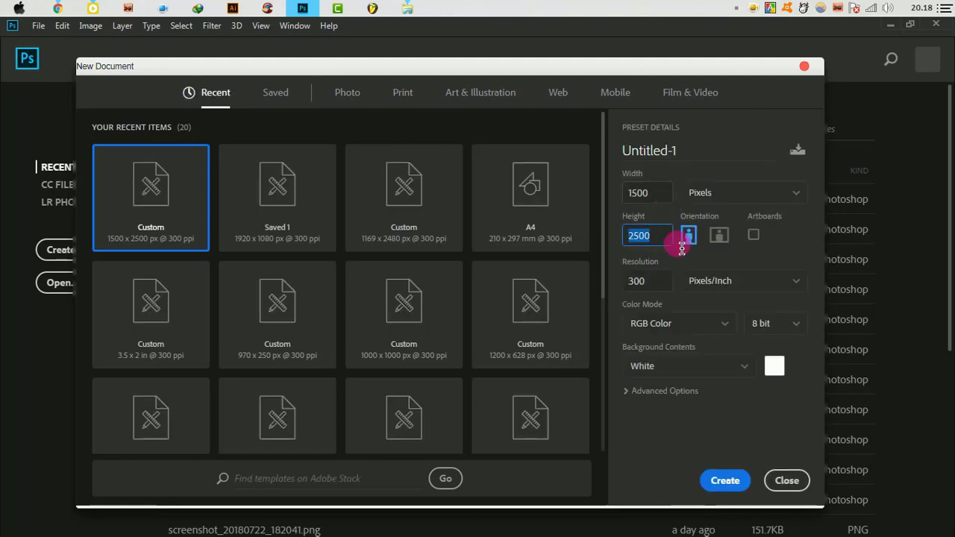
left_click(720, 151)
type("Event Ticket Design")
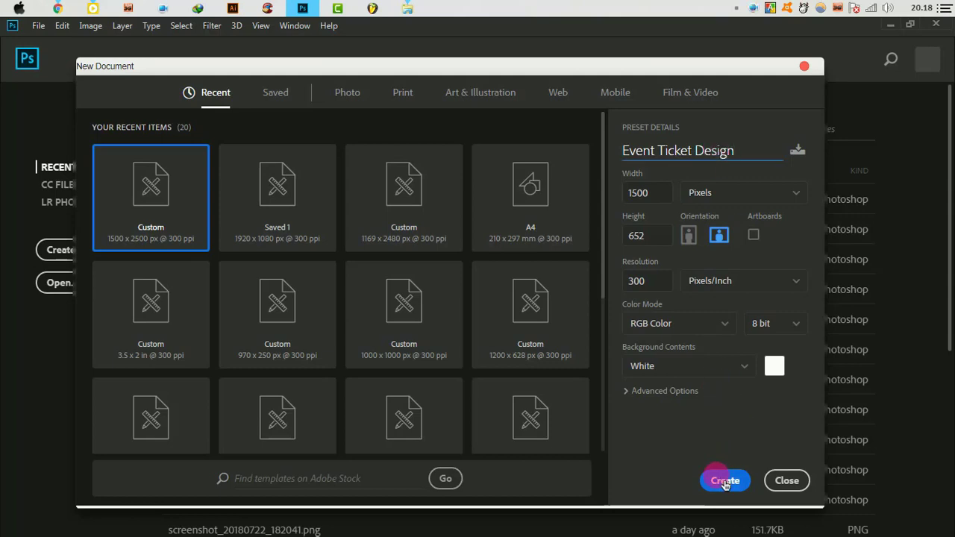
left_click(724, 482)
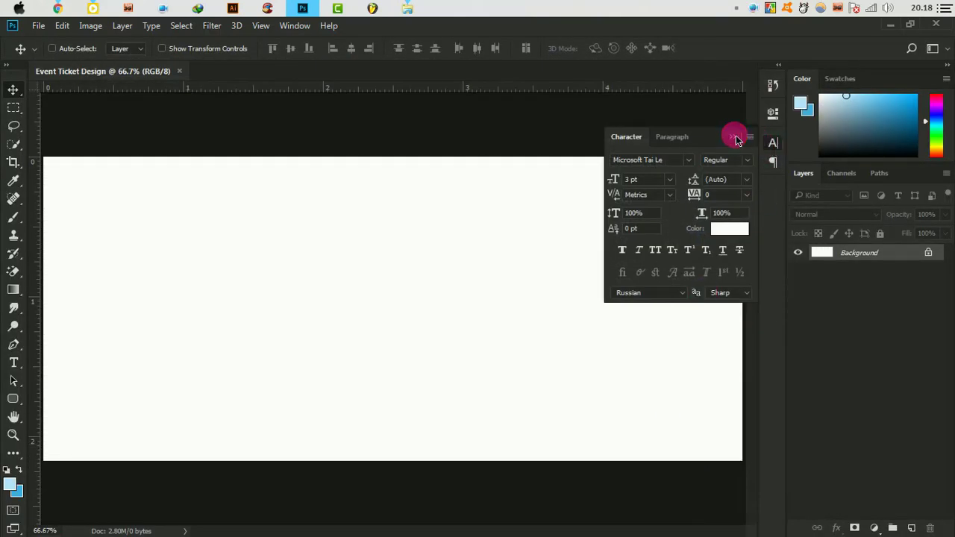
Step: Add a near-black green-tinted Solid Color fill layer (#131613) over the background
left_click(735, 140)
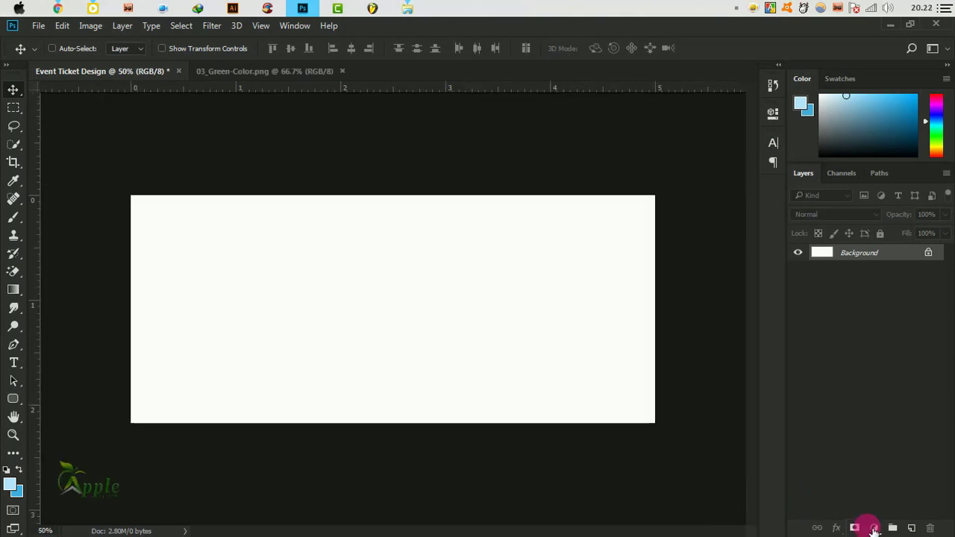
left_click(875, 528)
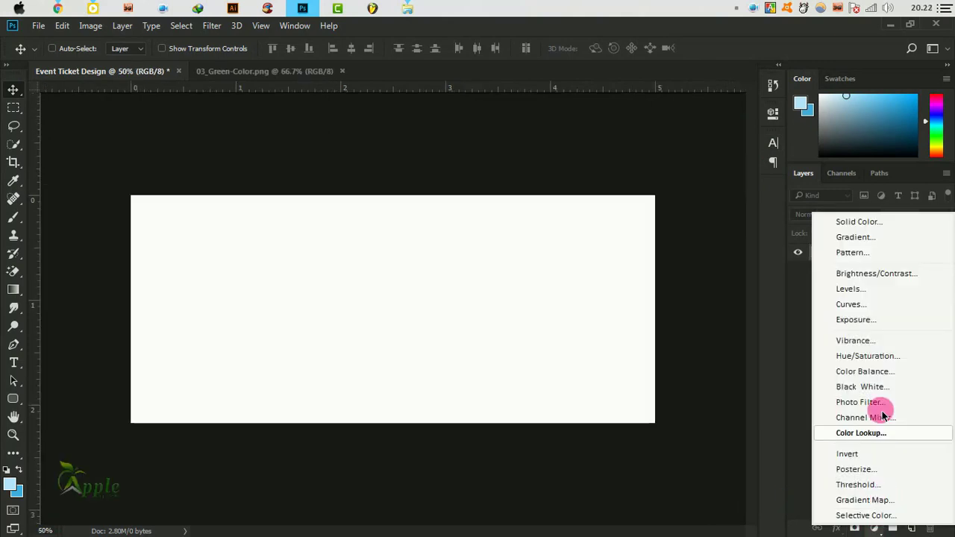
left_click(859, 222)
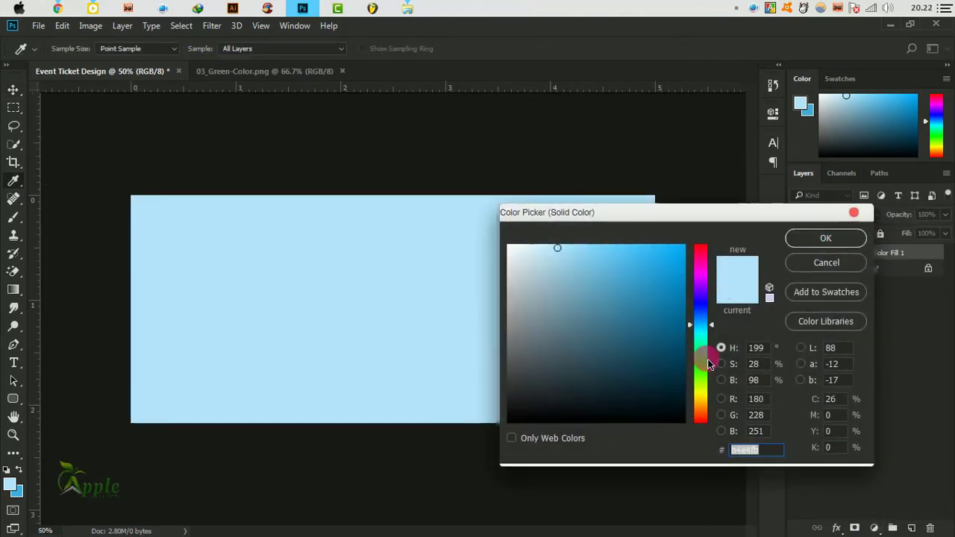
left_click(701, 363)
left_click_drag(586, 412, 580, 403)
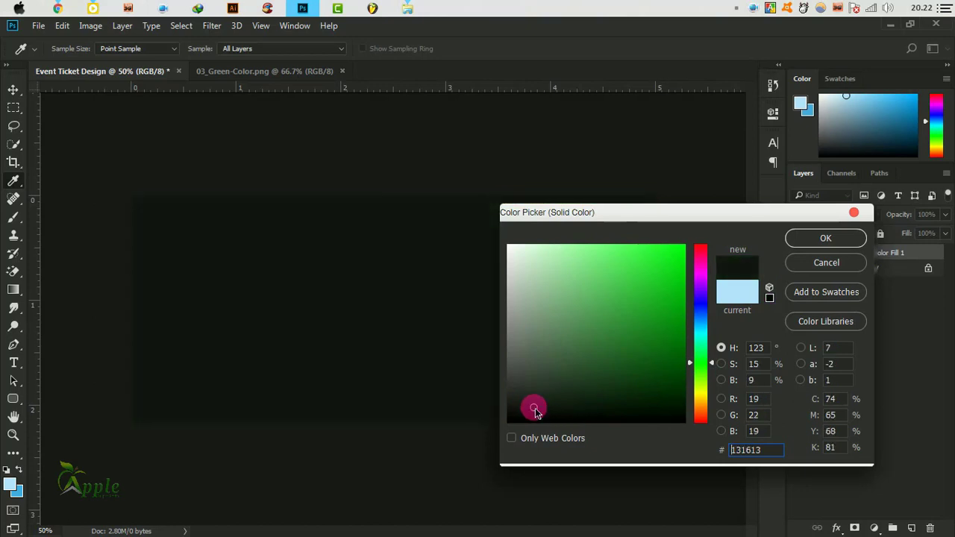
left_click(826, 238)
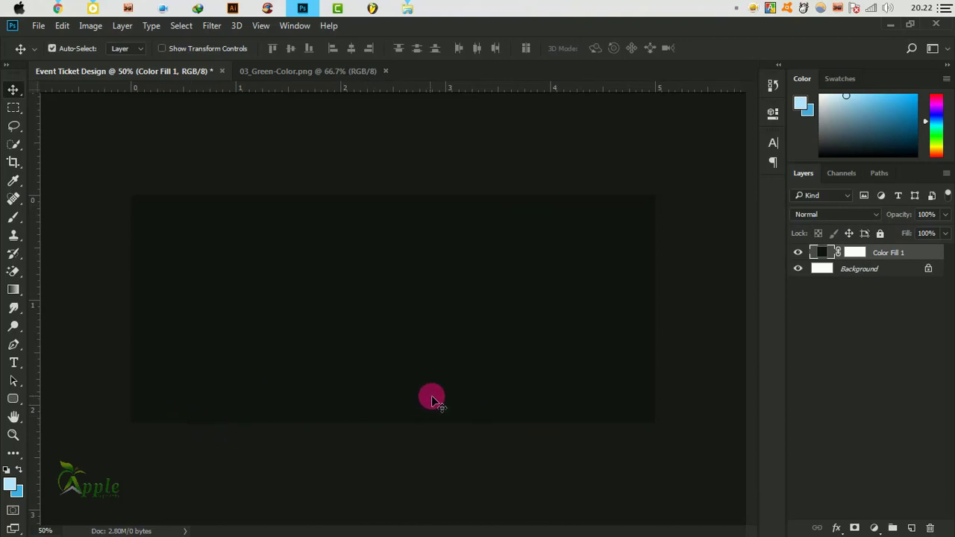
left_click(18, 401)
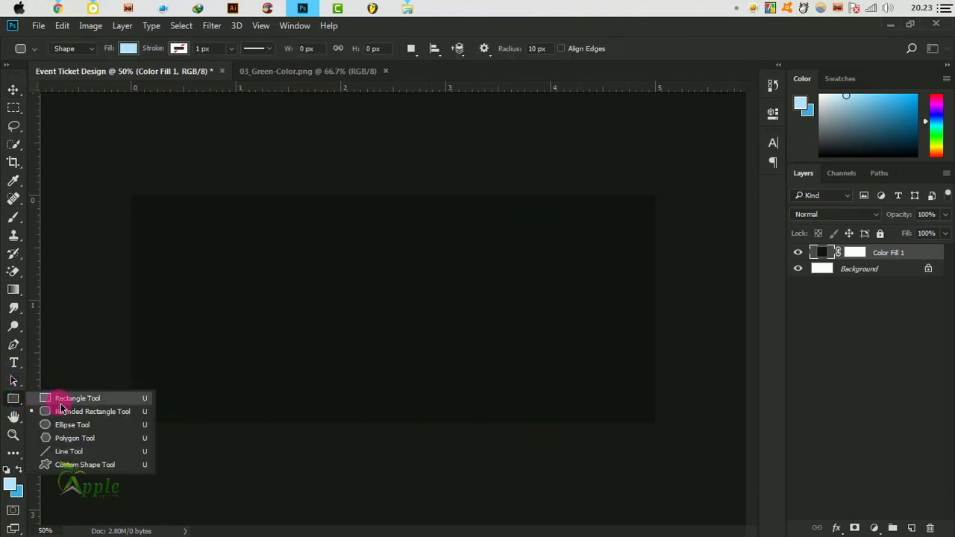
Step: Draw a light blue rectangle over the left half of the ticket
left_click(71, 398)
left_click_drag(116, 183, 455, 458)
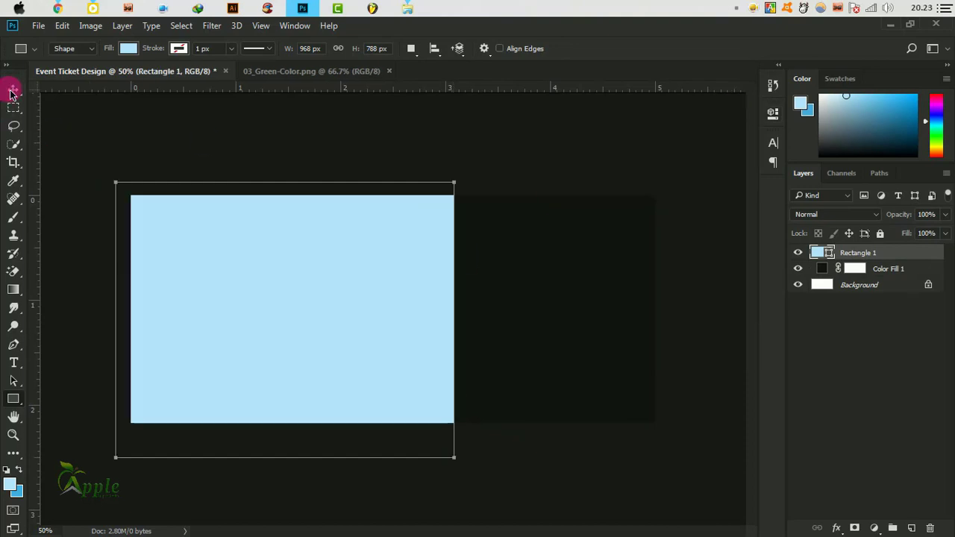
left_click(11, 93)
left_click_drag(318, 318, 332, 314)
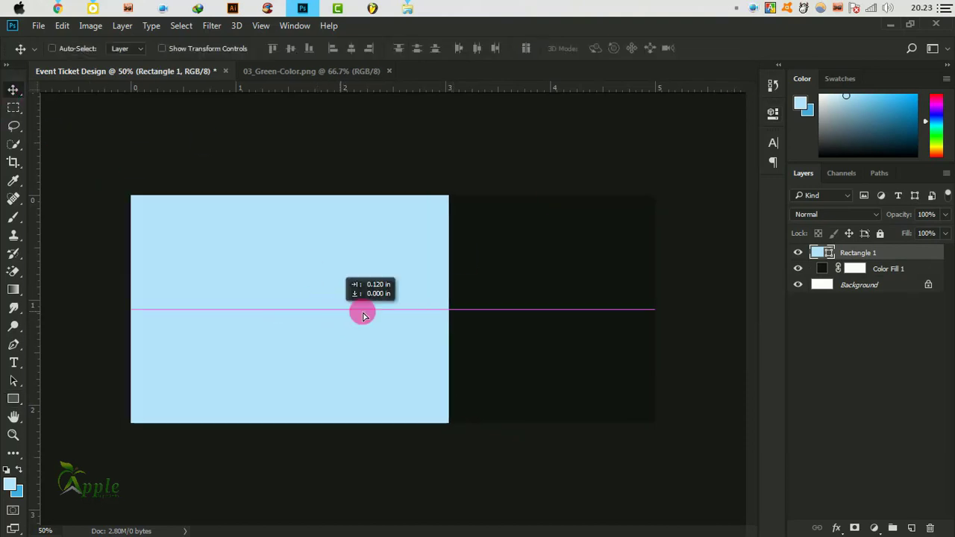
Step: Free Transform the rectangle, rotating it and stretching it taller and narrower
left_click(62, 26)
left_click(160, 281)
mouse_move(529, 277)
left_mouse_down()
mouse_move(532, 371)
mouse_move(406, 384)
left_mouse_up()
left_click_drag(515, 326, 441, 291)
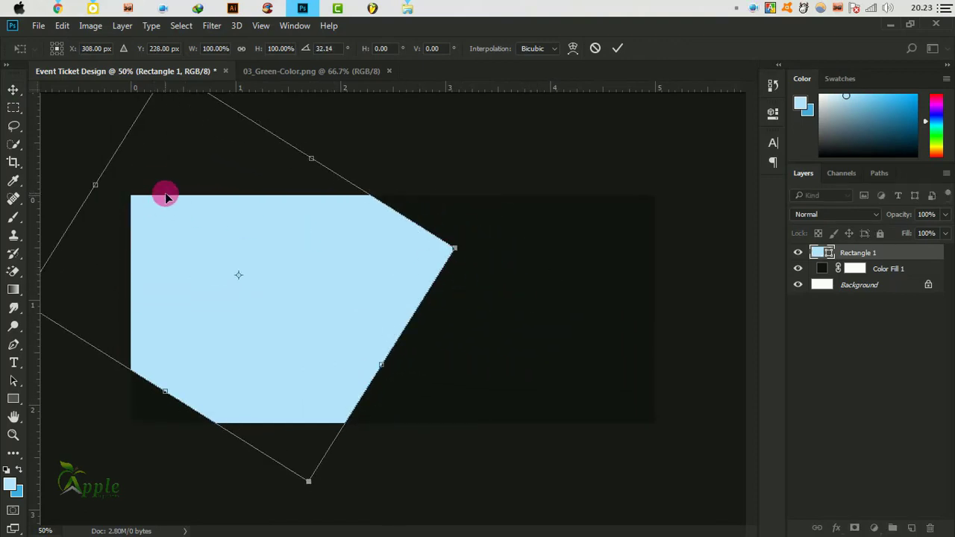
left_click_drag(95, 184, 202, 277)
mouse_move(366, 196)
left_mouse_down()
mouse_move(414, 165)
mouse_move(429, 108)
left_mouse_up()
Step: Refine the band to about a 21° tilt near the ticket's centre and commit
mouse_move(405, 224)
left_mouse_down()
mouse_move(331, 271)
mouse_move(382, 273)
left_mouse_up()
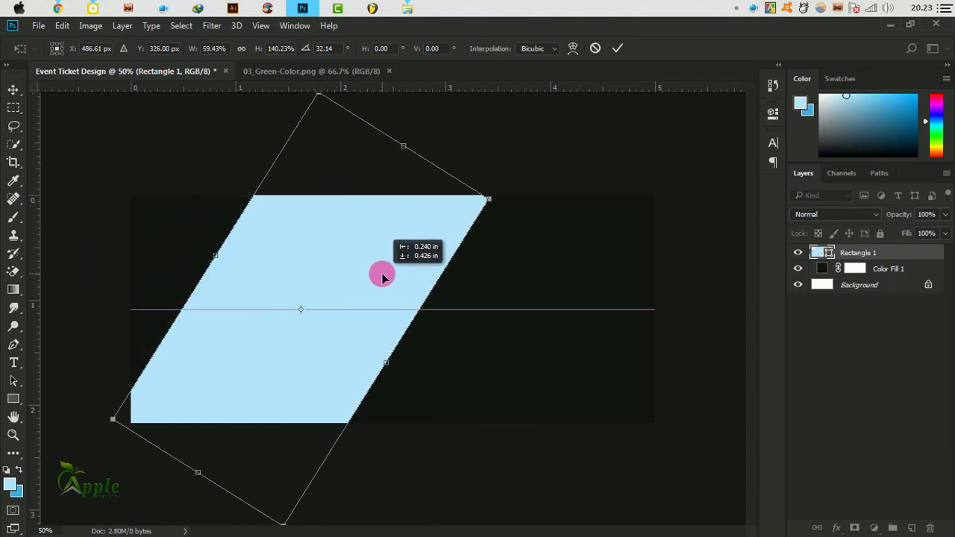
mouse_move(525, 288)
left_mouse_down()
mouse_move(529, 239)
mouse_move(527, 264)
left_mouse_up()
left_click_drag(475, 199, 459, 220)
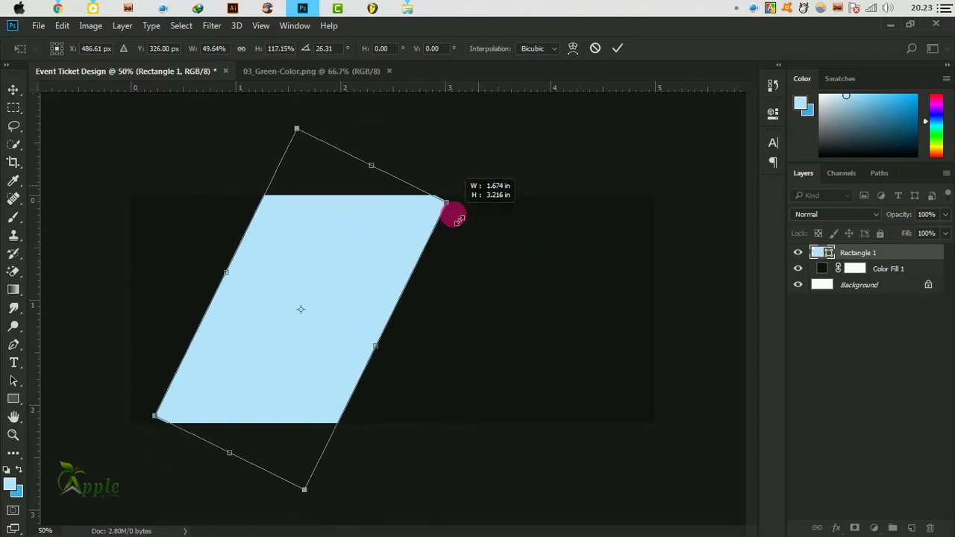
left_click_drag(316, 298, 337, 298)
left_click_drag(440, 324, 440, 311)
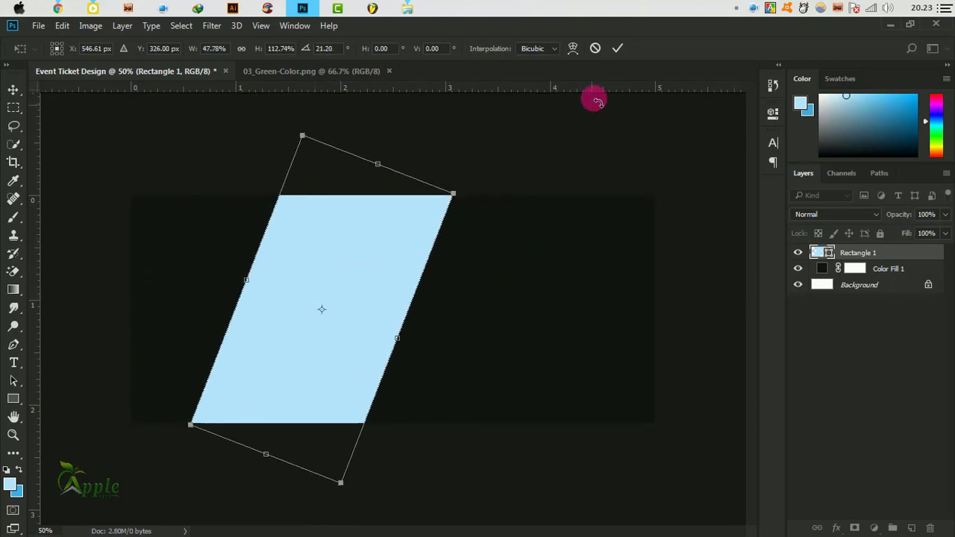
left_click(618, 47)
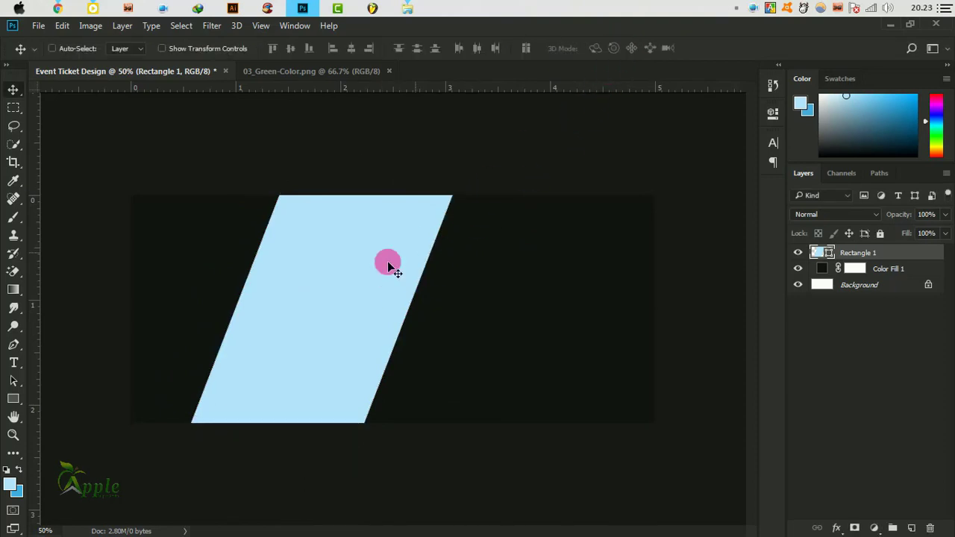
left_click_drag(388, 265, 388, 266)
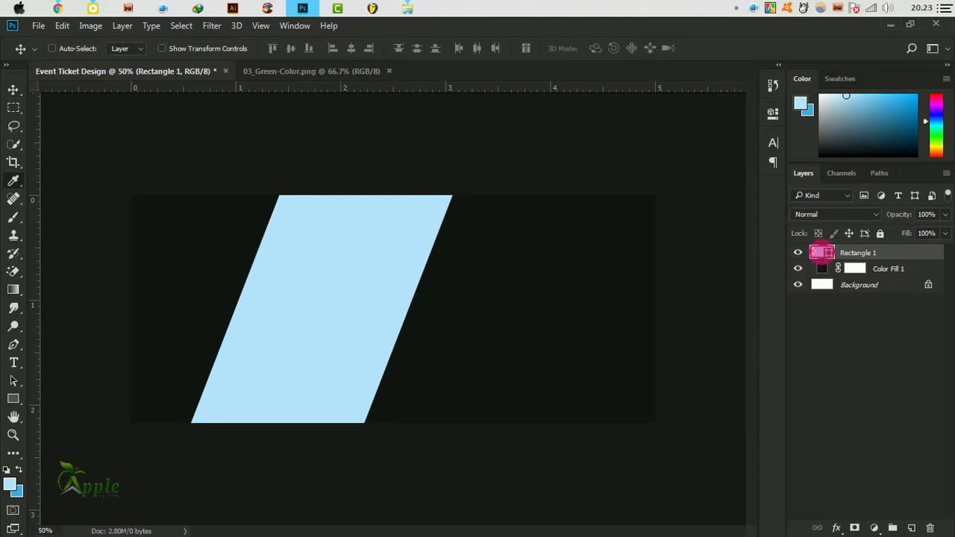
Step: Recolour the band's fill to dark grey
double_click(822, 253)
left_click(510, 374)
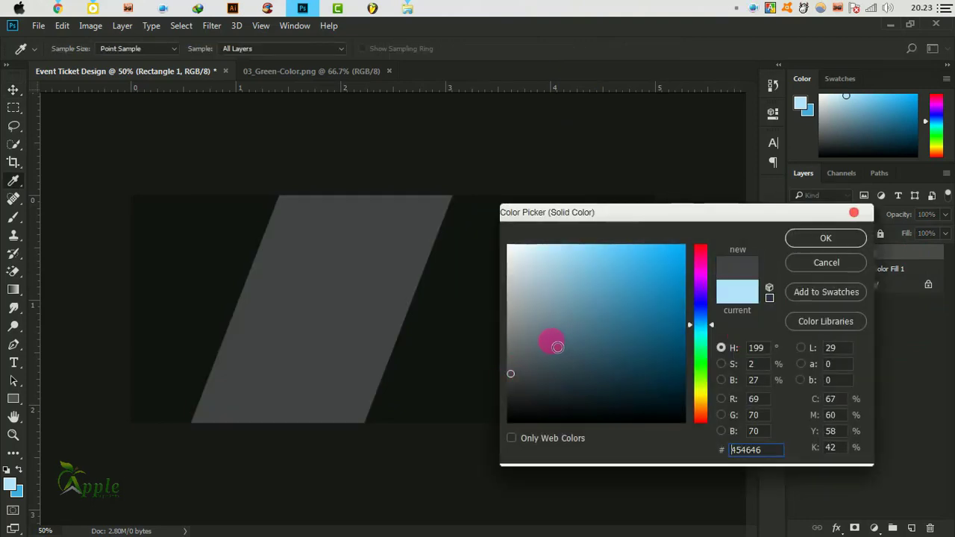
left_click(835, 238)
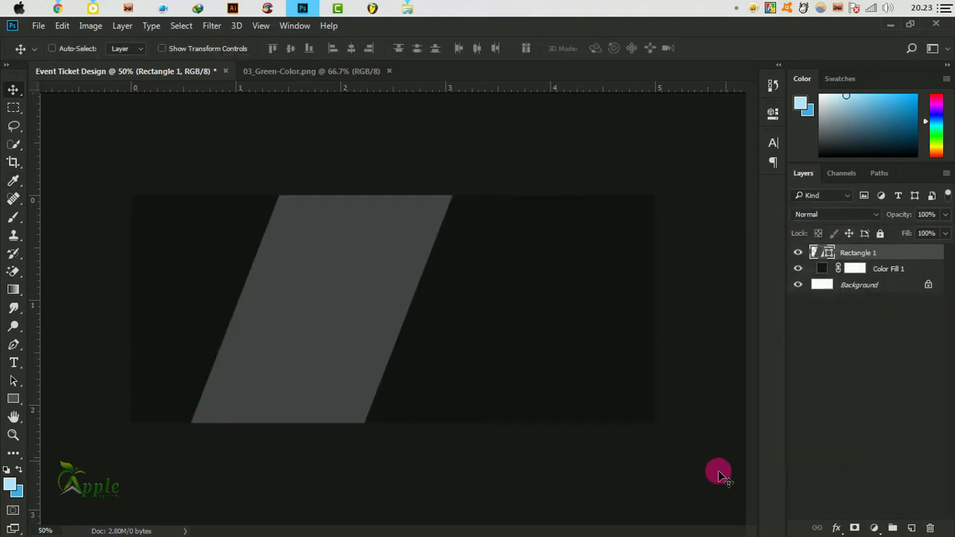
Step: Add a Gradient Overlay to the band using an orange-yellow gradient preset
double_click(910, 263)
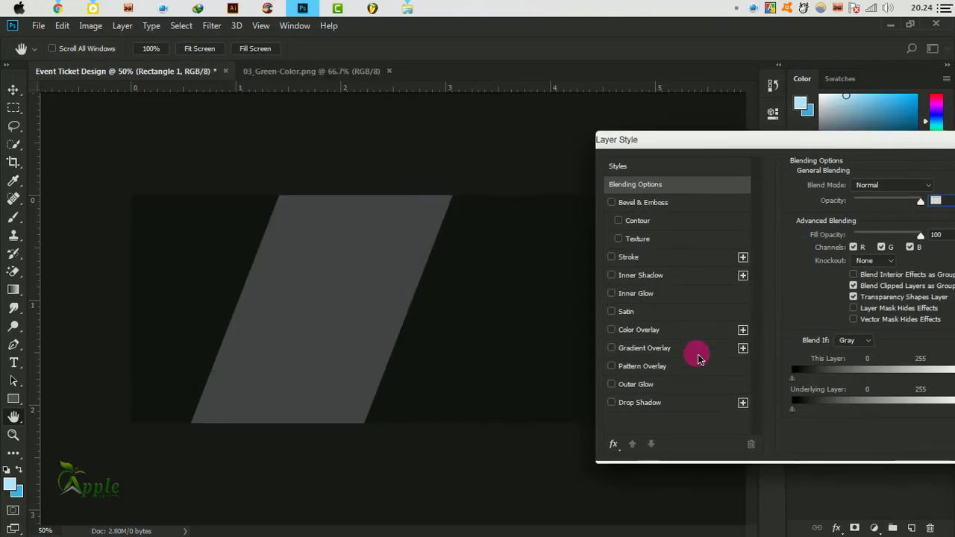
left_click(674, 351)
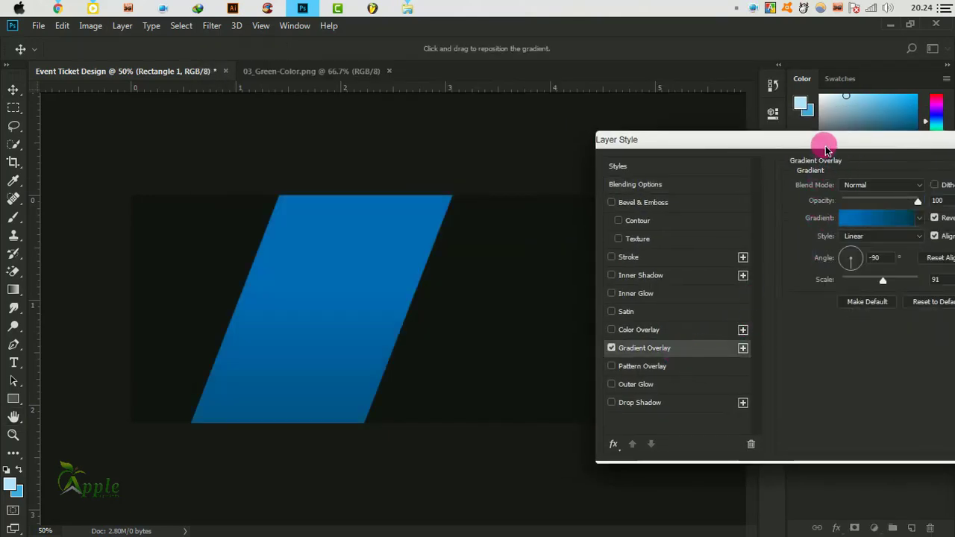
left_click_drag(827, 149, 687, 195)
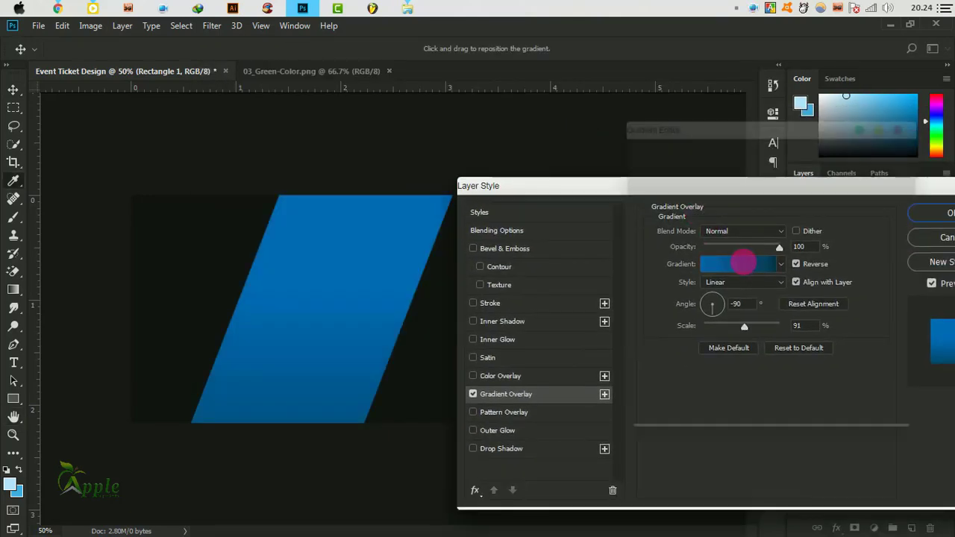
left_click(744, 262)
left_click(768, 198)
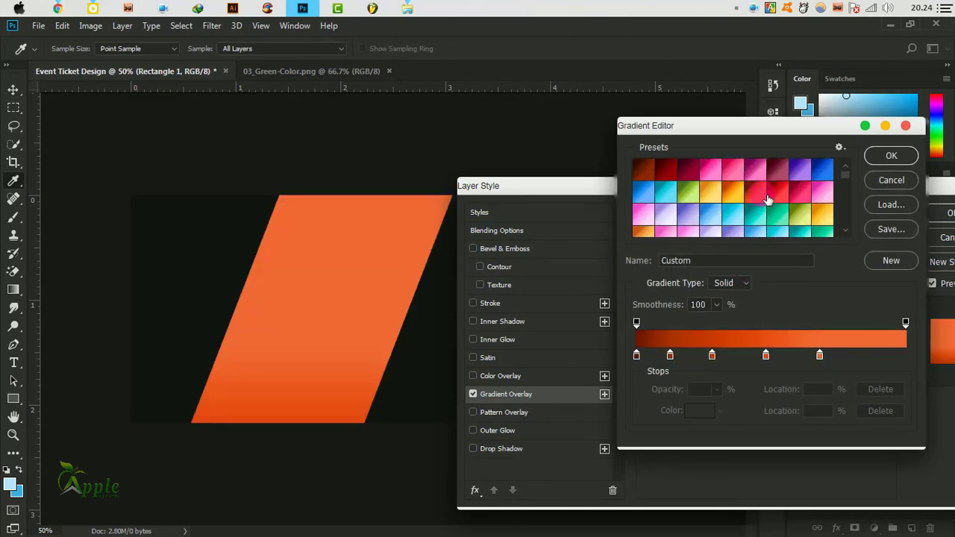
scroll(764, 206, "down", 1)
left_click(736, 188)
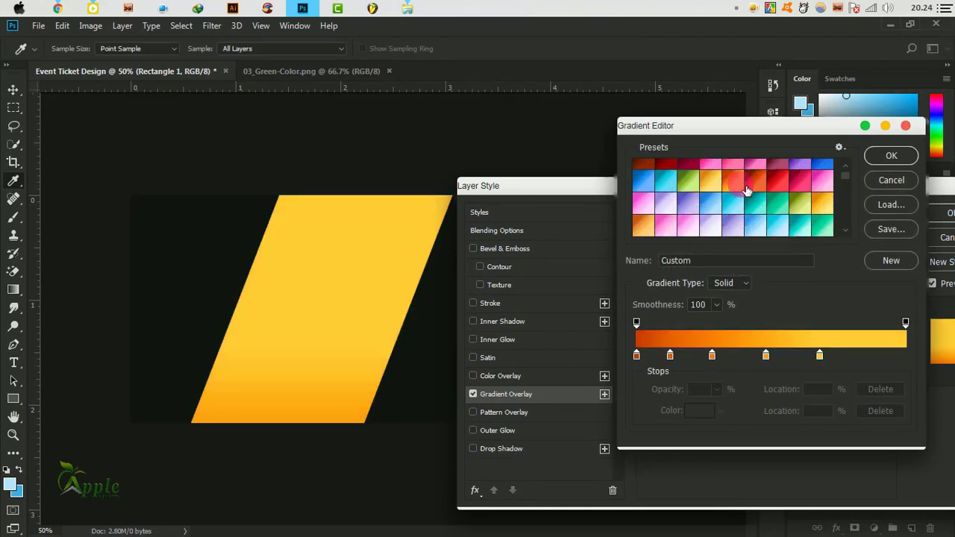
left_click(872, 163)
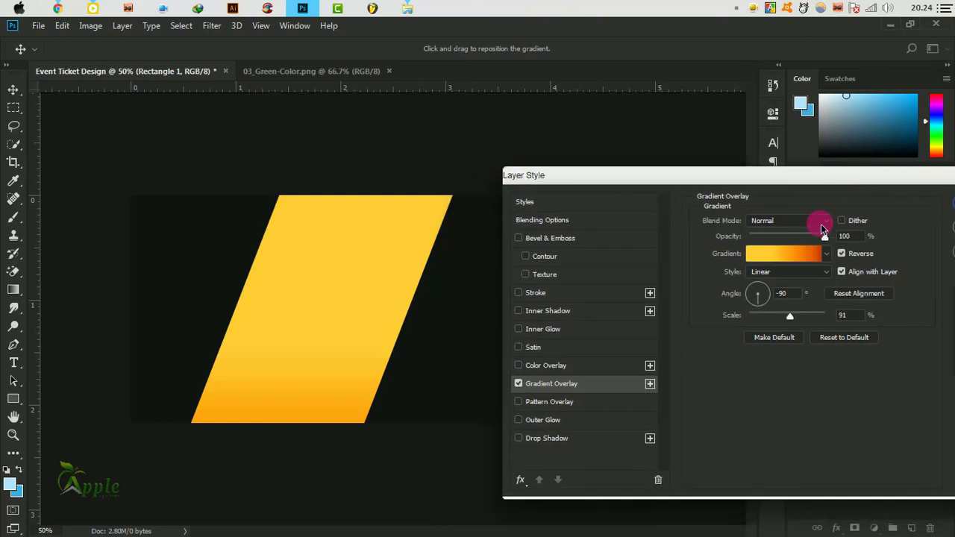
Step: Set the gradient angle to 90°, adjust its scale, and apply
left_click(761, 289)
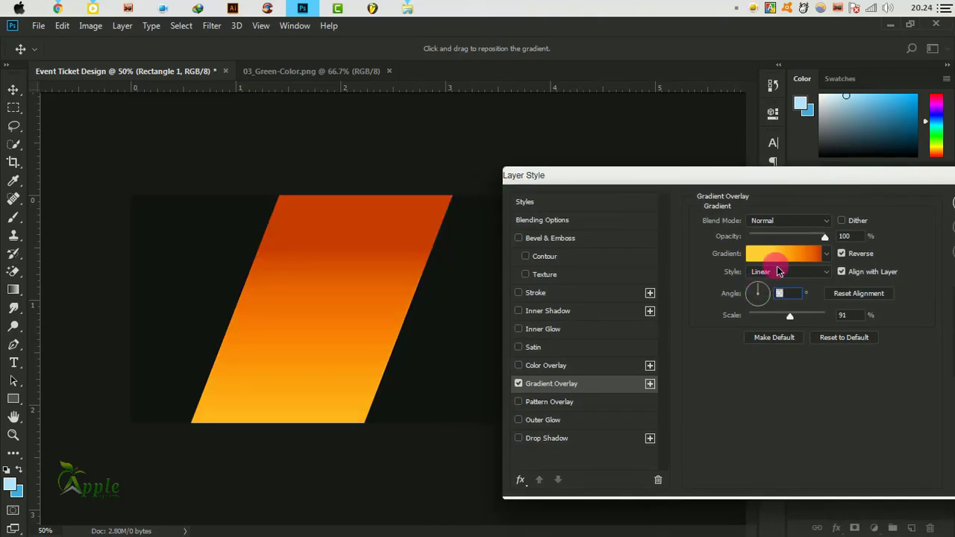
mouse_move(795, 319)
left_mouse_down()
mouse_move(763, 320)
mouse_move(825, 321)
mouse_move(813, 320)
left_mouse_up()
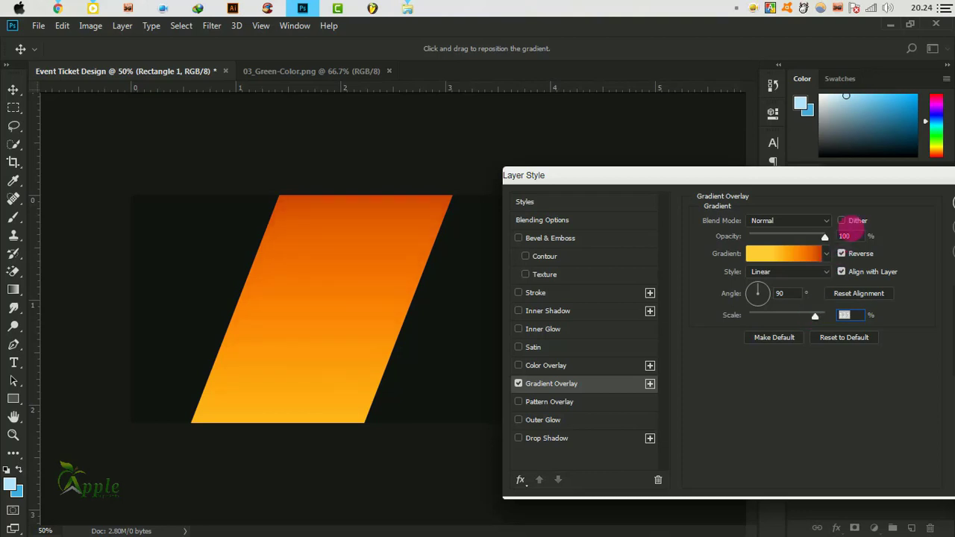
left_click_drag(854, 183, 606, 329)
left_click(768, 345)
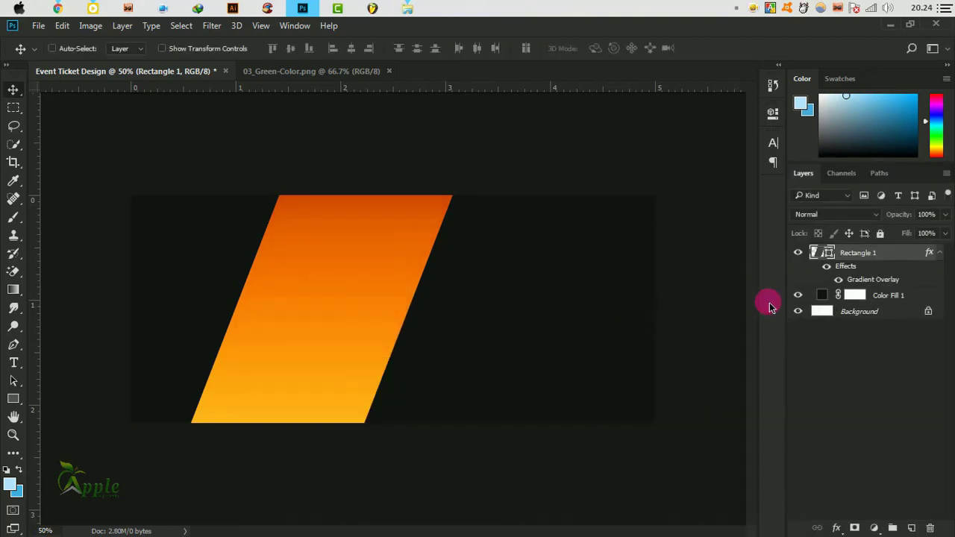
Step: Add a Pattern Overlay effect to the Color Fill 1 background layer
left_click(941, 254)
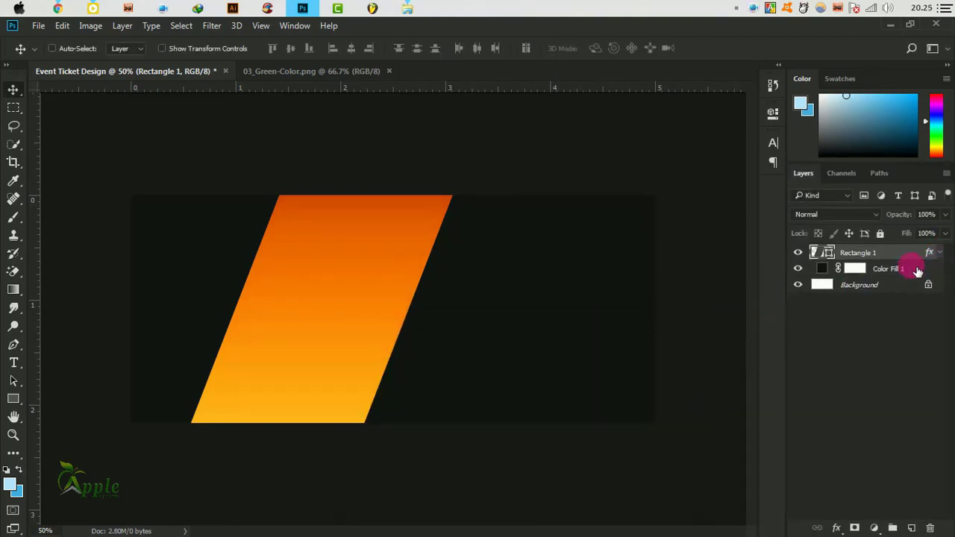
left_click(917, 268)
double_click(917, 268)
left_click_drag(572, 80, 843, 114)
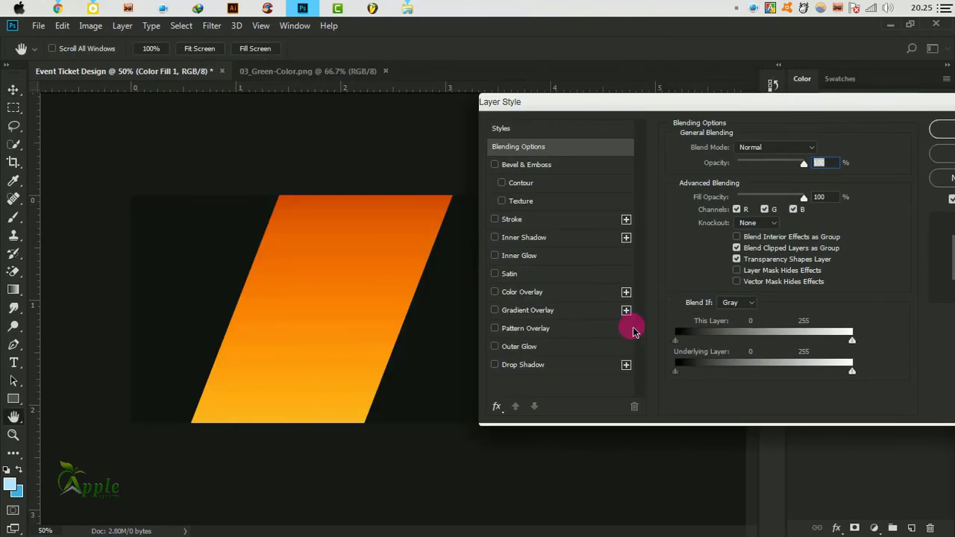
left_click(534, 328)
left_click_drag(688, 104, 790, 195)
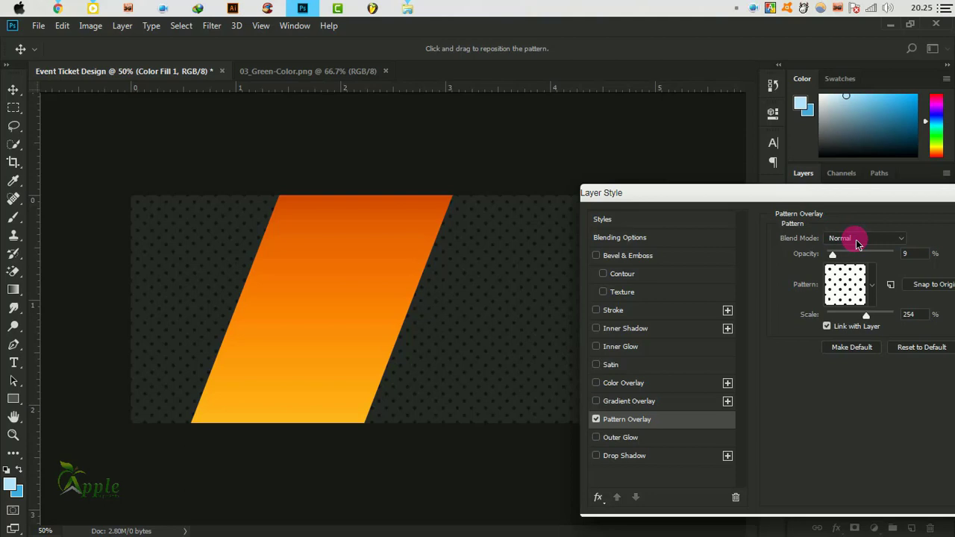
left_click(855, 240)
Step: Try stripe, square, camouflage and grid patterns, then settle on the dotted pattern
left_click(858, 283)
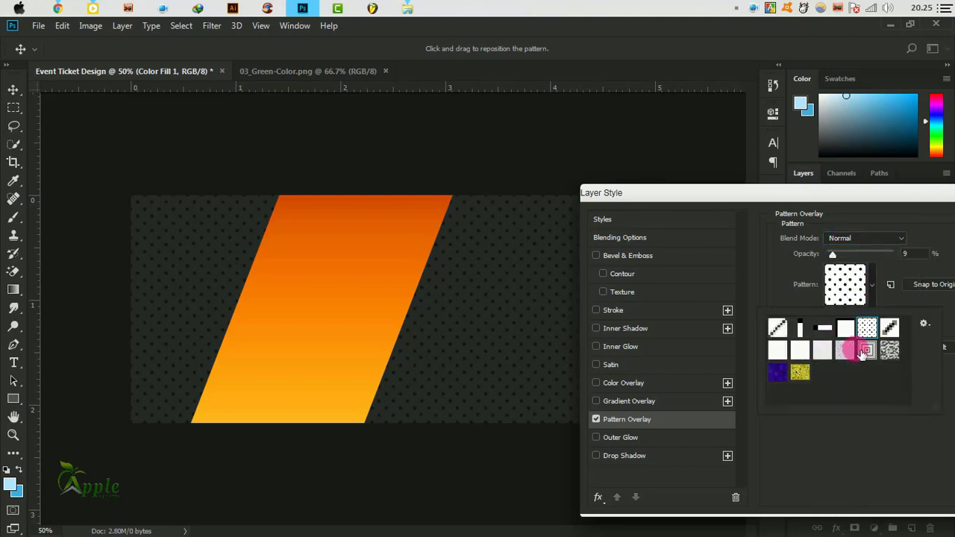
left_click(890, 336)
left_click(869, 350)
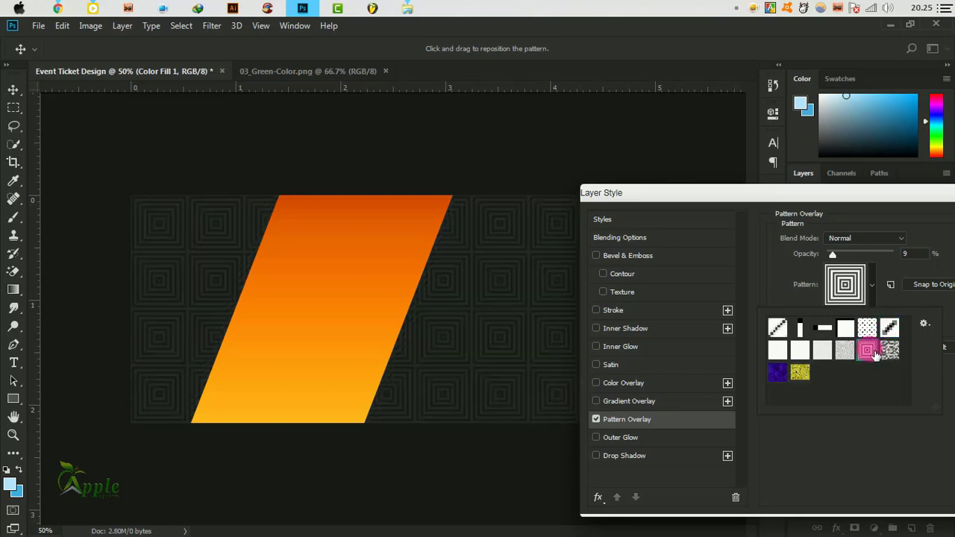
left_click(888, 349)
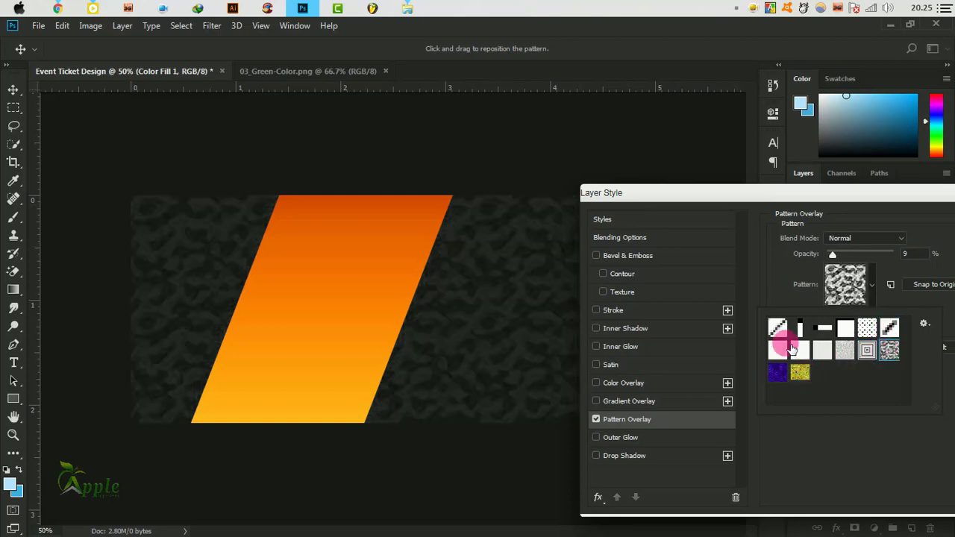
left_click(780, 330)
left_click(804, 337)
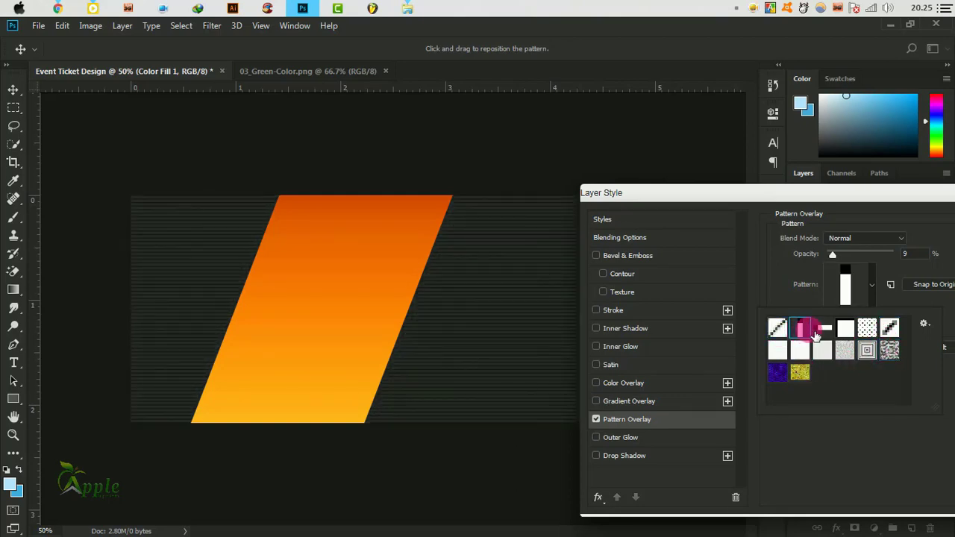
left_click(846, 330)
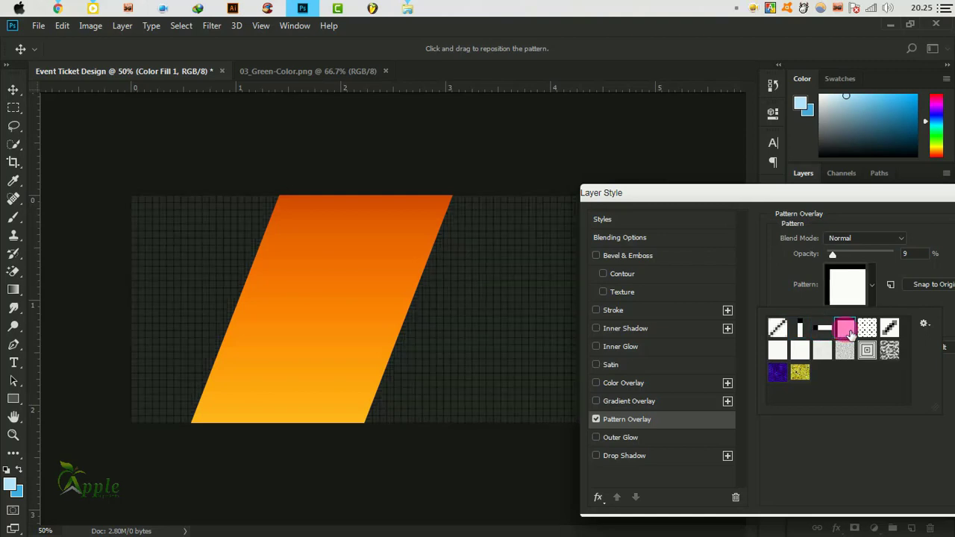
left_click_drag(877, 202, 823, 242)
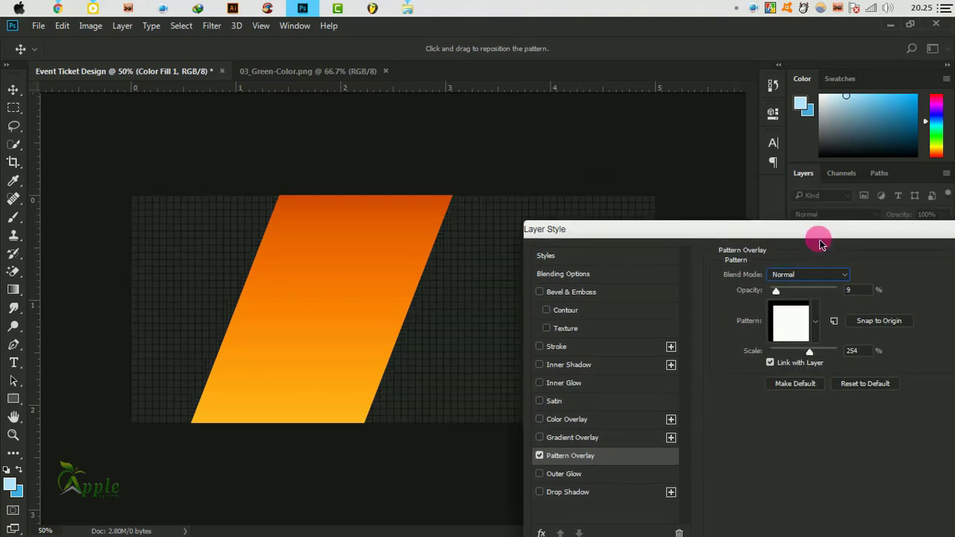
left_click(793, 326)
left_click(817, 367)
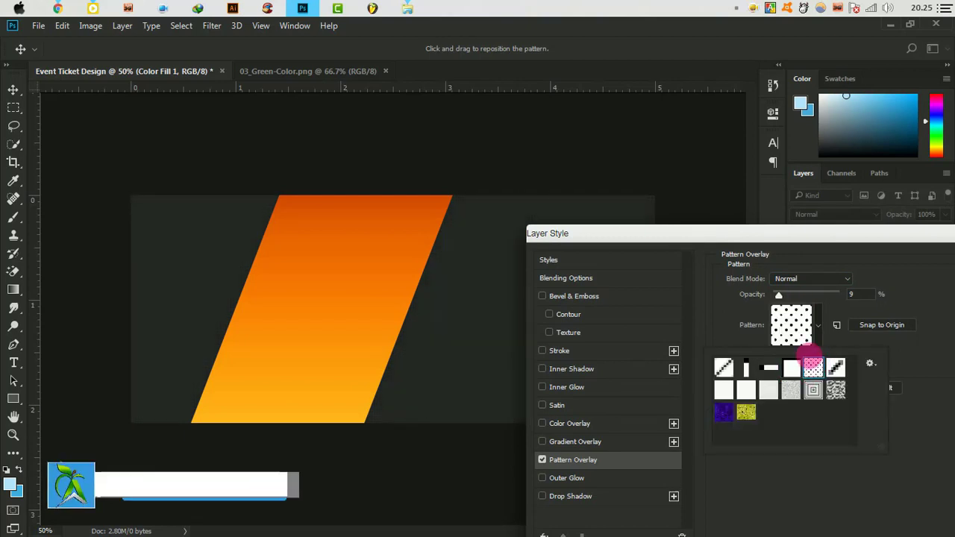
Step: Preview Darken, Lighten, Hard Light and Pin Light blending, then return to Normal
left_click(806, 279)
left_click(791, 35)
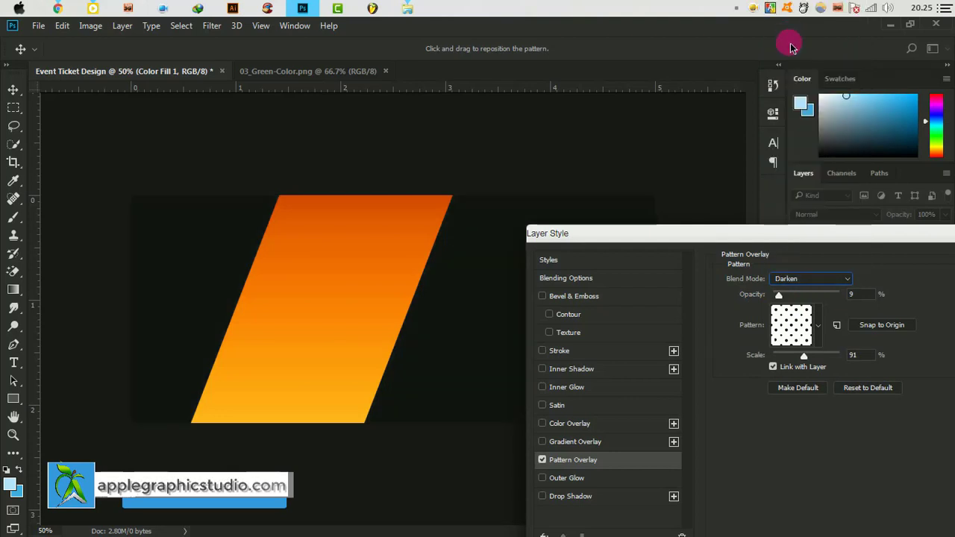
key("Down")
key("Down")
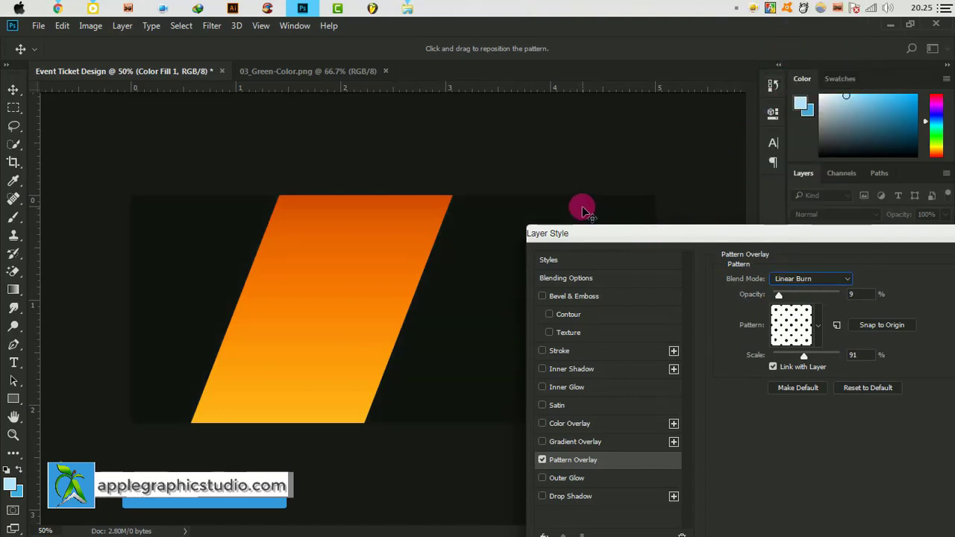
key("Down")
key("Down")
key("Down")
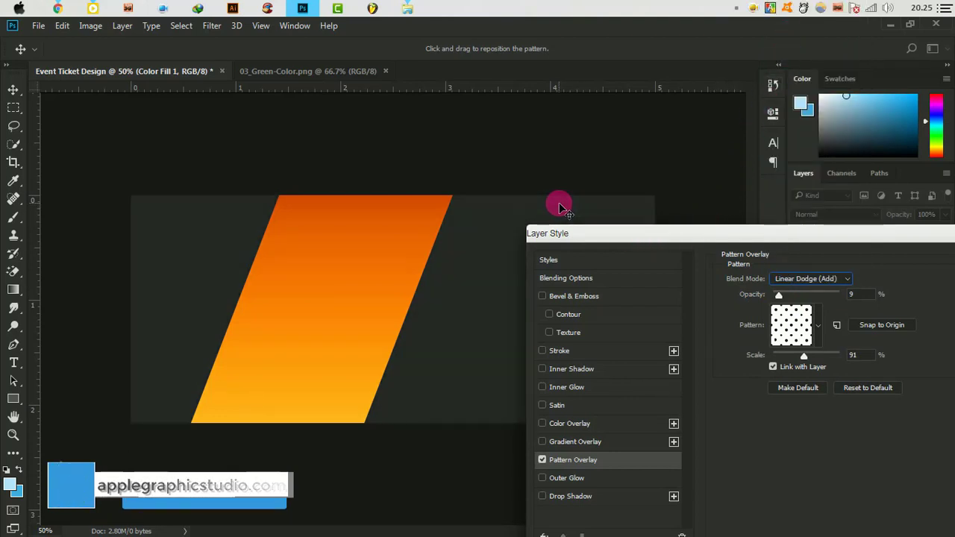
key("Down")
key("Down")
key("Down")
key("Down")
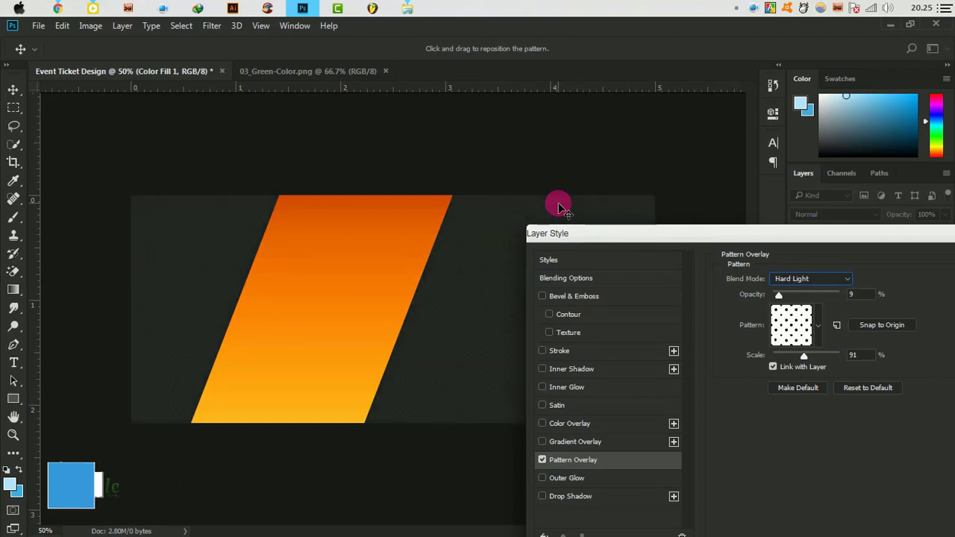
key("Down")
key("Down")
key("Down")
key("Down")
key("Down")
key("Up")
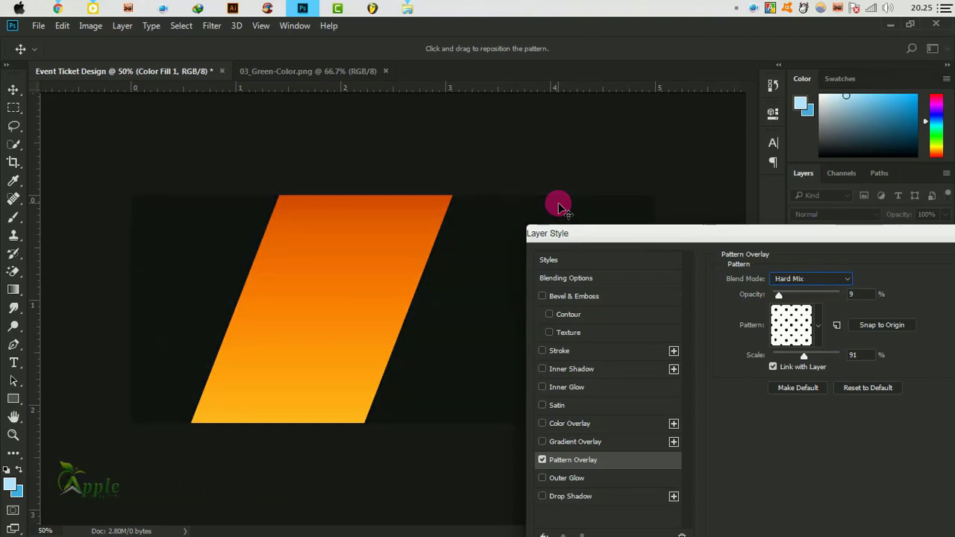
key("Up")
left_click(797, 280)
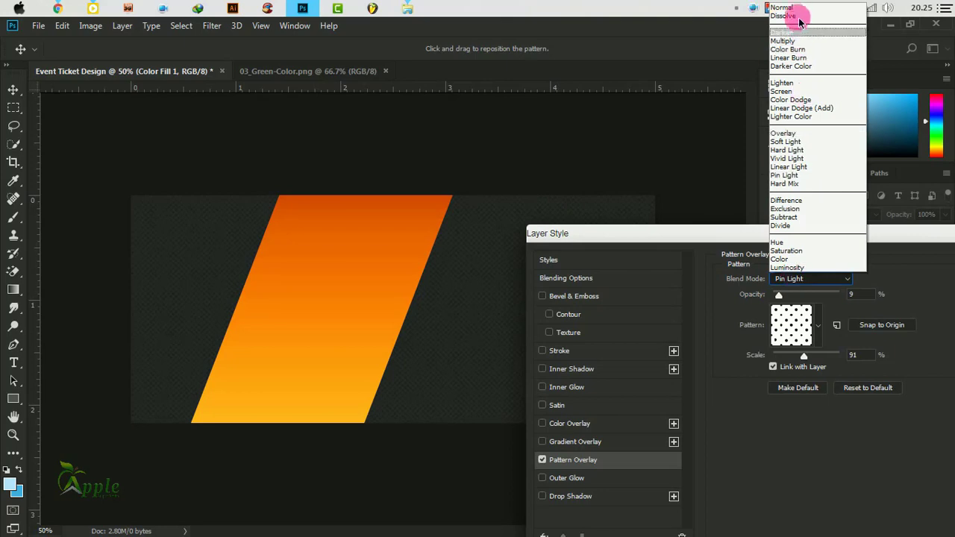
left_click(780, 7)
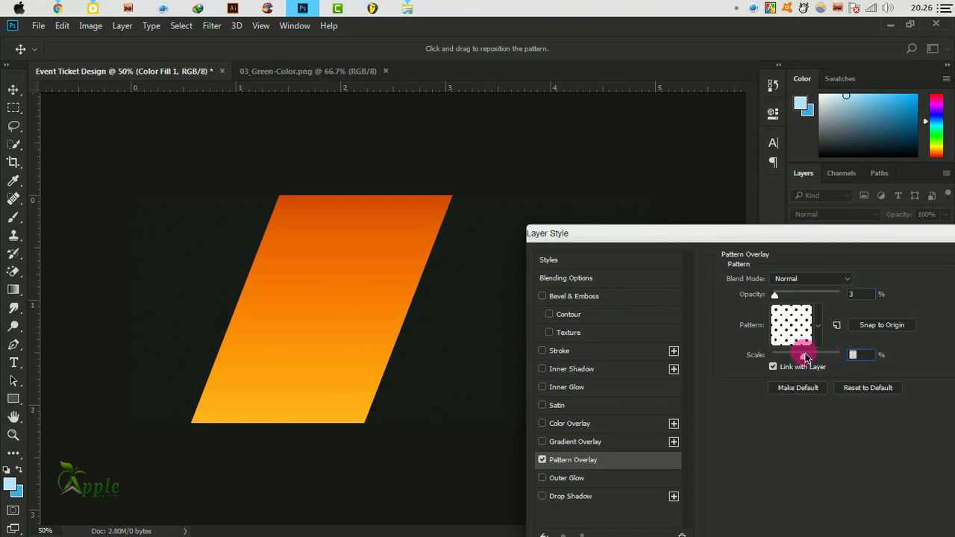
Step: Apply the dotted pattern overlay at 3% opacity and zoom in to inspect it
left_click_drag(838, 231, 437, 366)
left_click(625, 393)
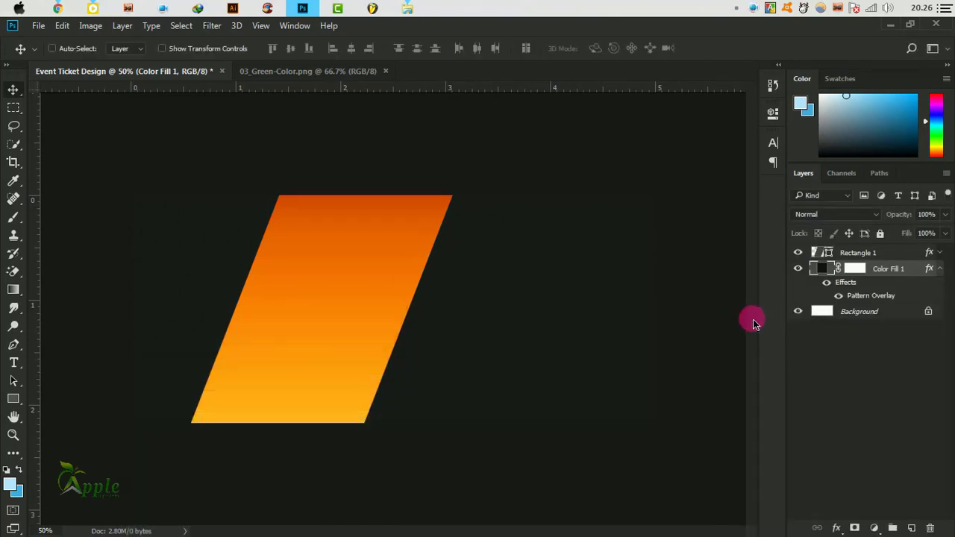
key("ctrl+plus")
key("ctrl+plus")
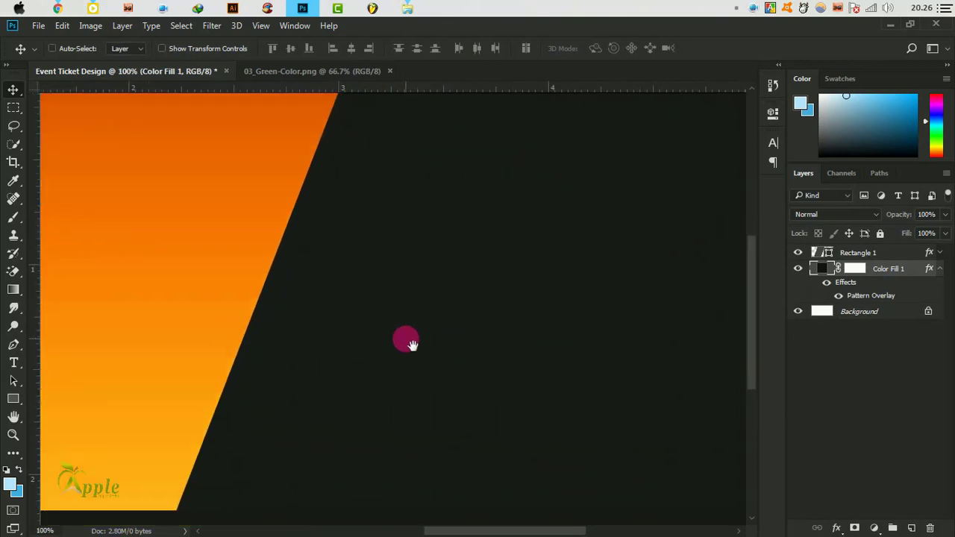
key("ctrl+minus")
key("ctrl+minus")
left_click(858, 270)
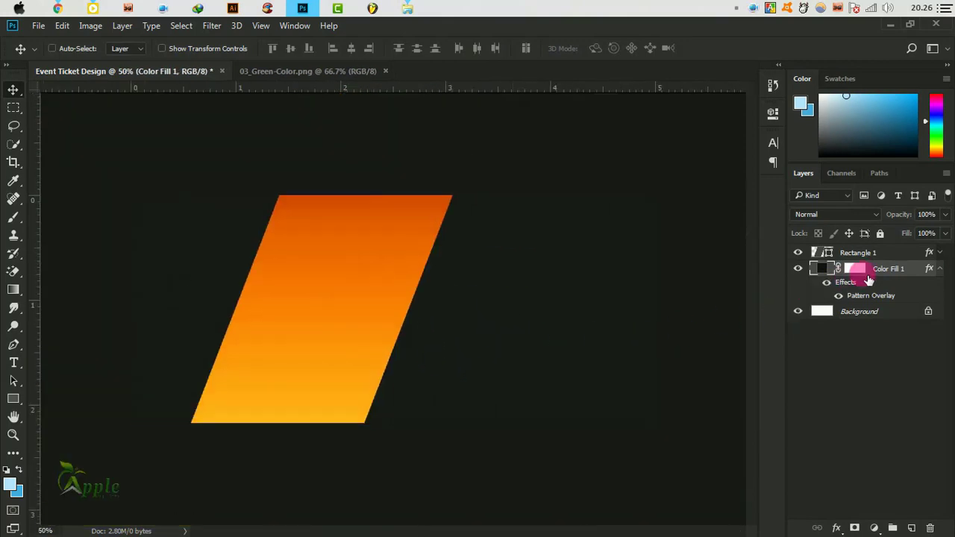
left_click(941, 270)
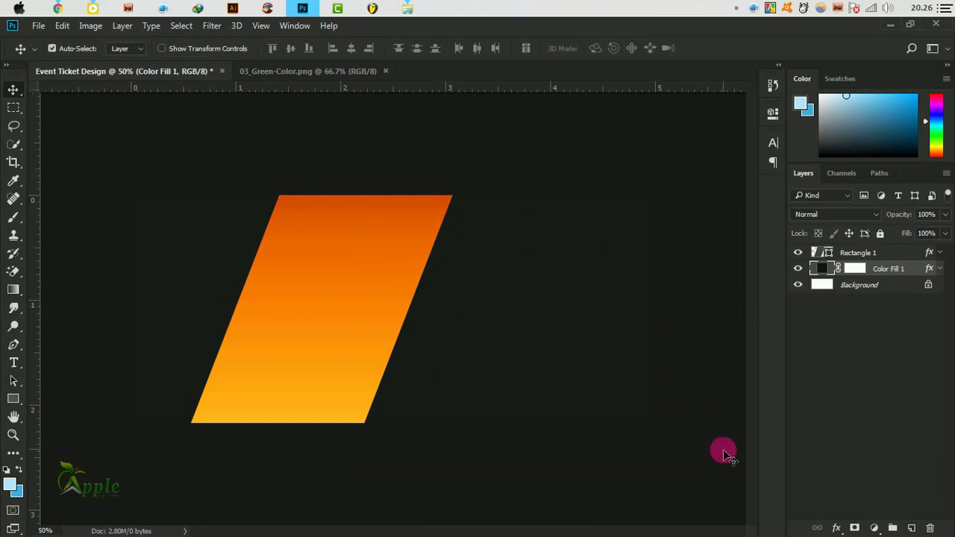
Step: Draw a circle and place it above the orange band, over its left edge
left_click_drag(14, 406, 63, 424)
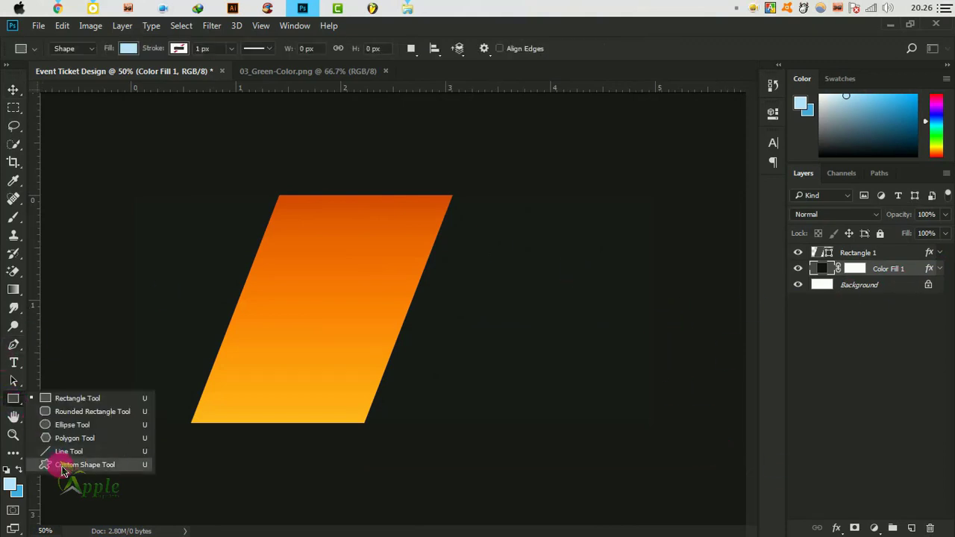
mouse_move(196, 250)
left_mouse_down()
mouse_move(303, 342)
mouse_move(251, 266)
left_mouse_up()
left_click(13, 90)
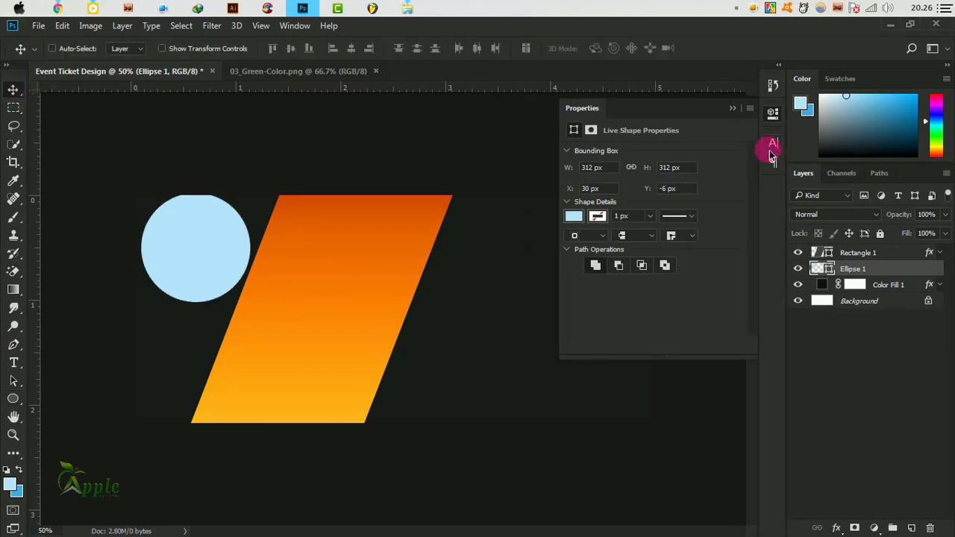
left_click(734, 108)
mouse_move(203, 237)
left_mouse_down()
mouse_move(254, 305)
mouse_move(259, 280)
left_mouse_up()
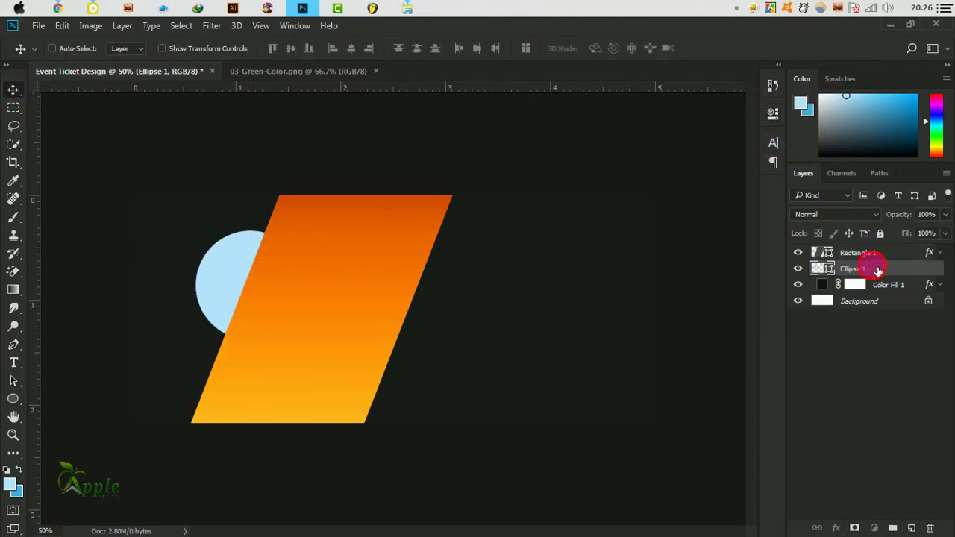
left_click_drag(878, 270, 876, 253)
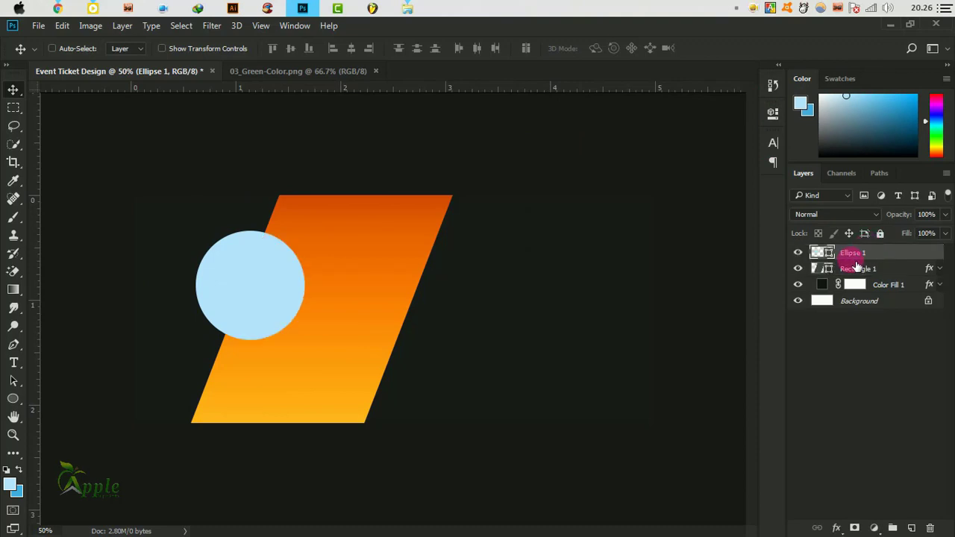
left_click_drag(283, 260, 250, 291)
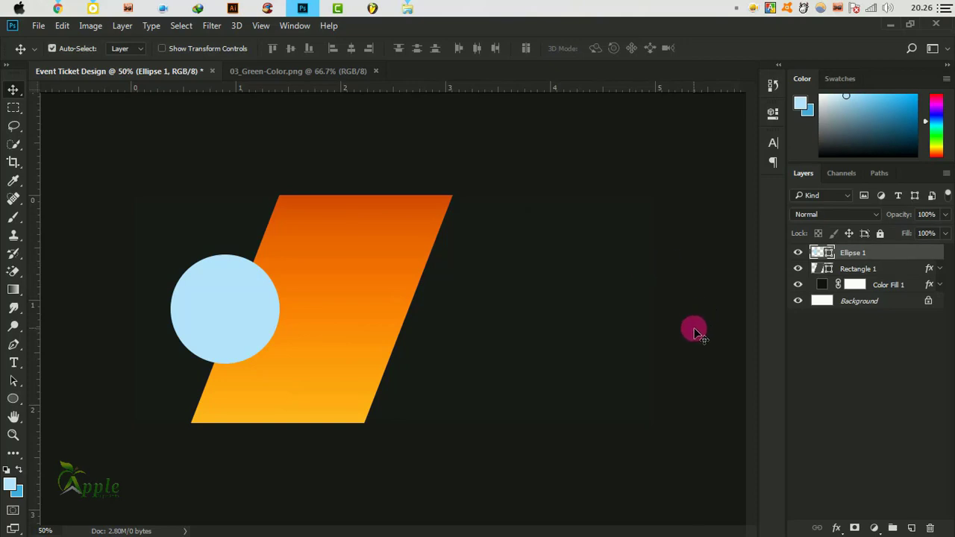
Step: Recolour the circle dark grey (#4b4b4b) and sample that grey as the foreground colour
double_click(822, 254)
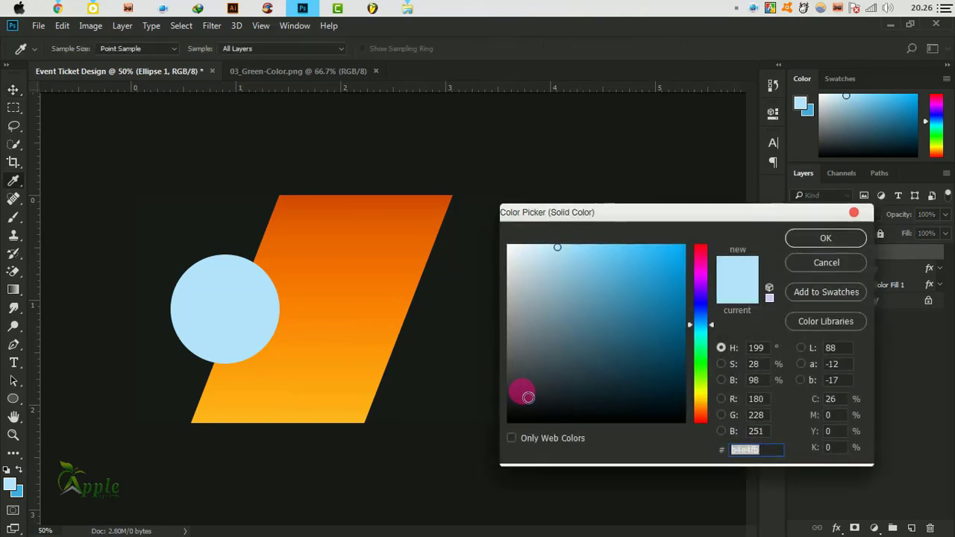
left_click_drag(513, 402, 509, 371)
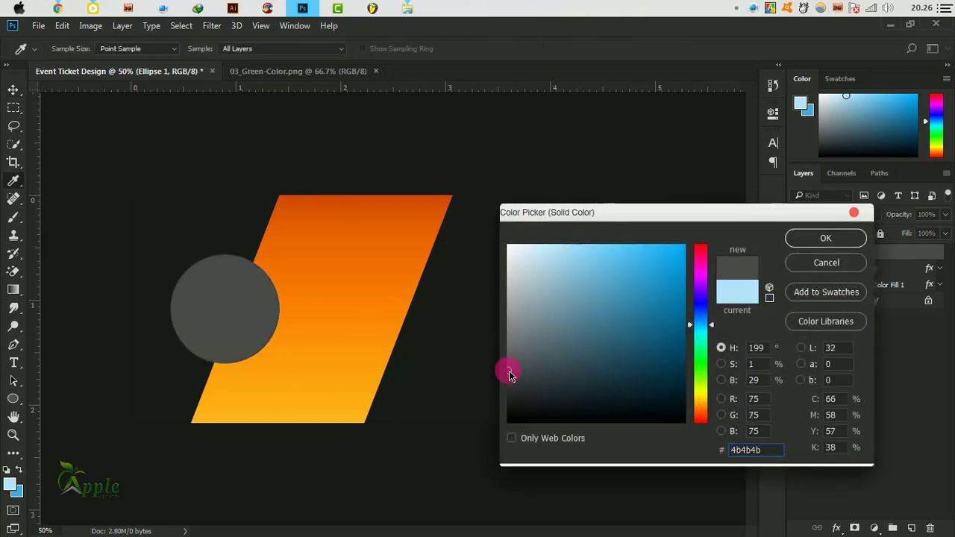
left_click(825, 238)
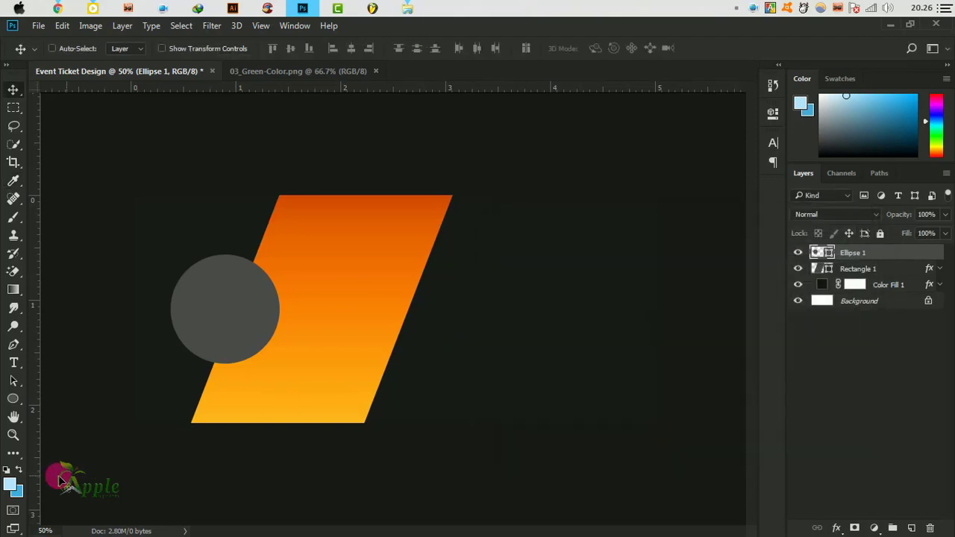
left_click(9, 481)
left_click(241, 313)
left_click(828, 239)
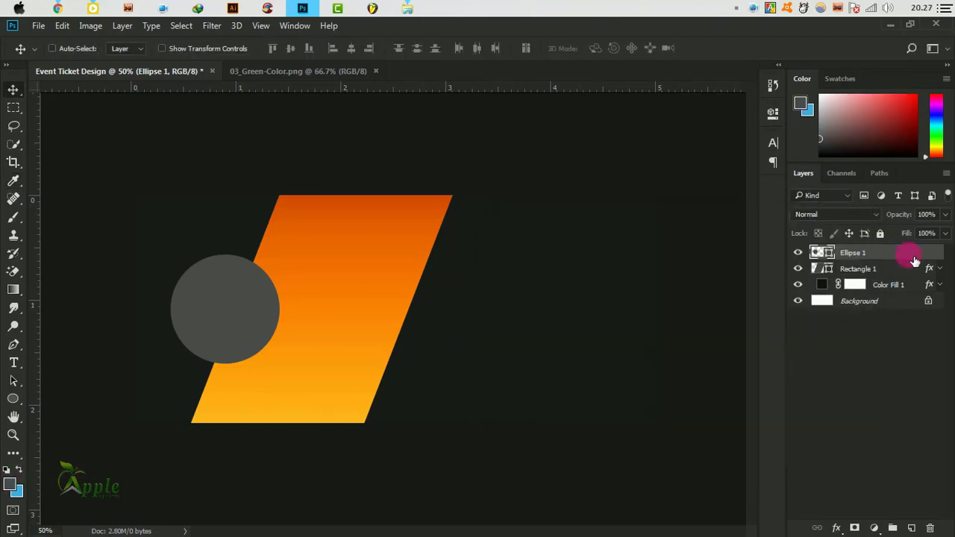
double_click(915, 256)
Step: Add a Stroke effect to Ellipse 1 with Gradient as its fill type
left_click_drag(459, 94, 734, 131)
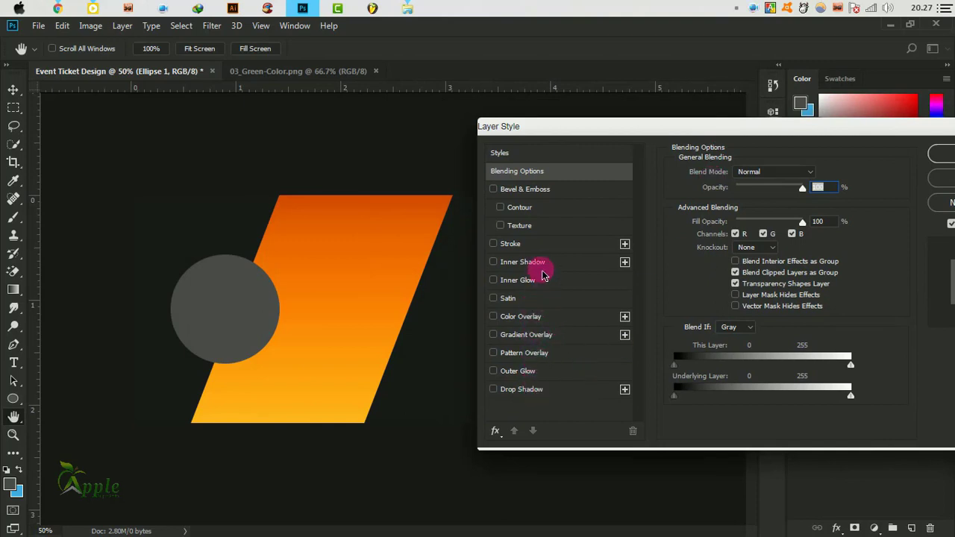
left_click(534, 249)
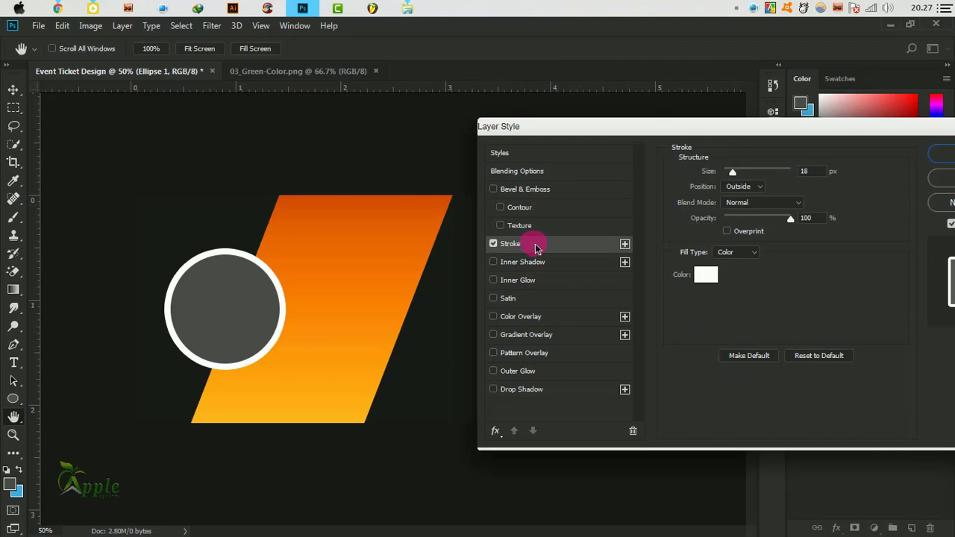
left_click_drag(779, 137, 700, 149)
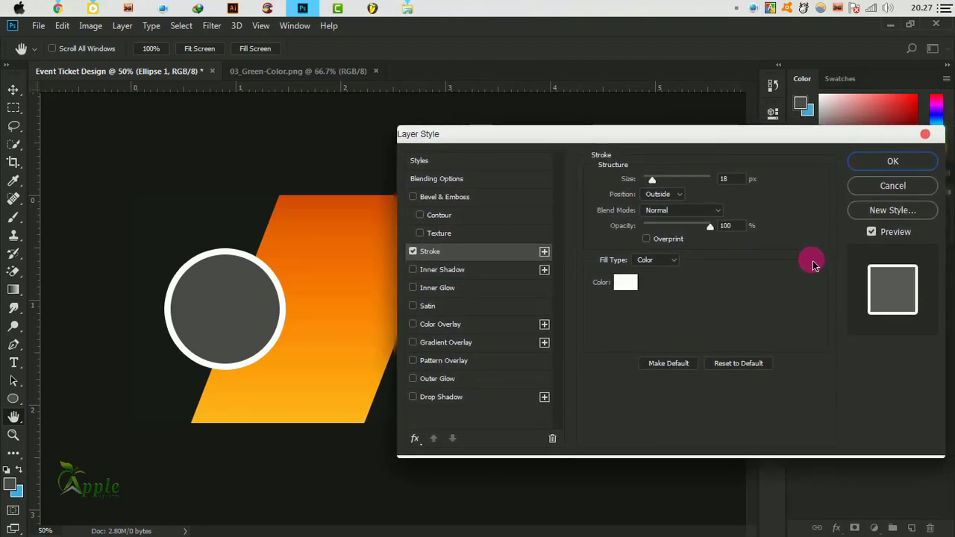
left_click(648, 264)
left_click(646, 280)
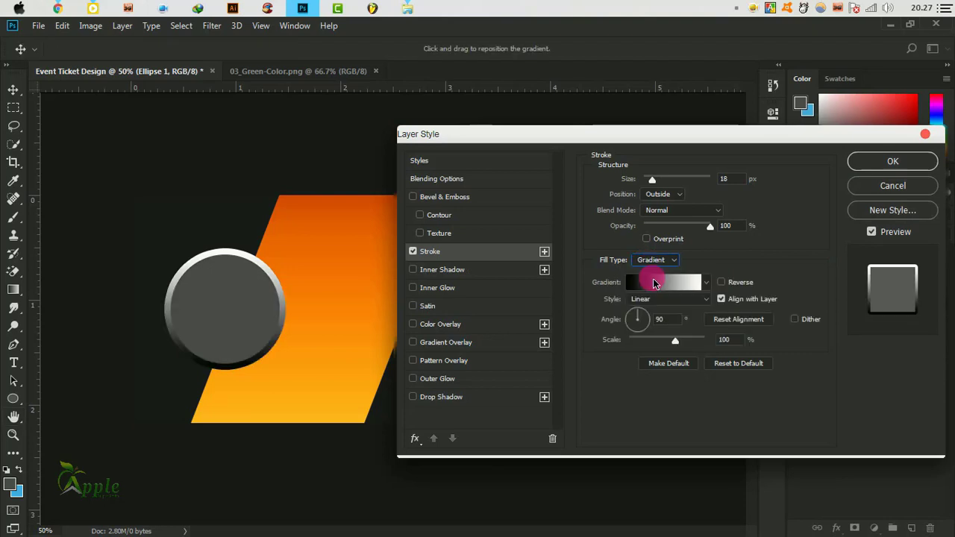
Step: Use an orange gradient preset for the stroke, set it to 10 px, and apply
left_click_drag(672, 149, 723, 148)
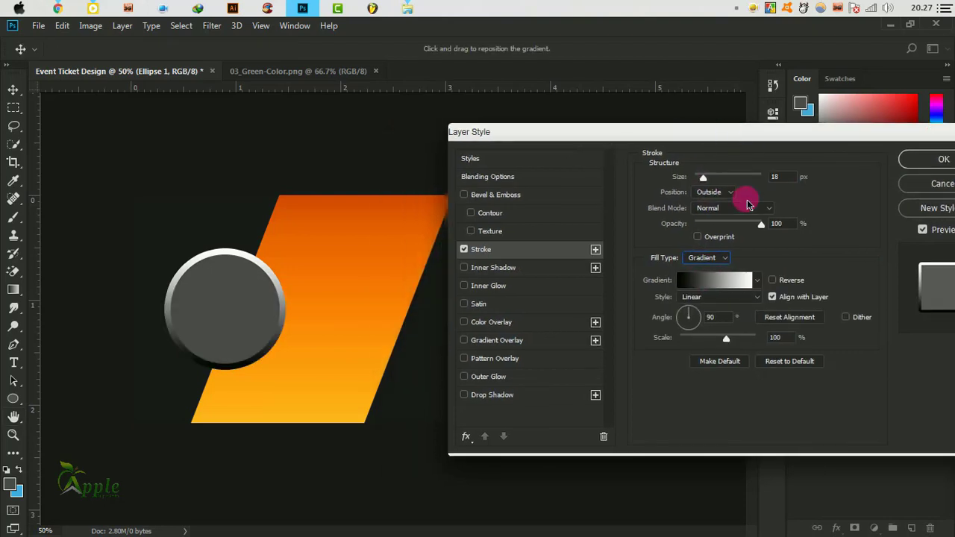
left_click(725, 277)
scroll(754, 210, "down", 2)
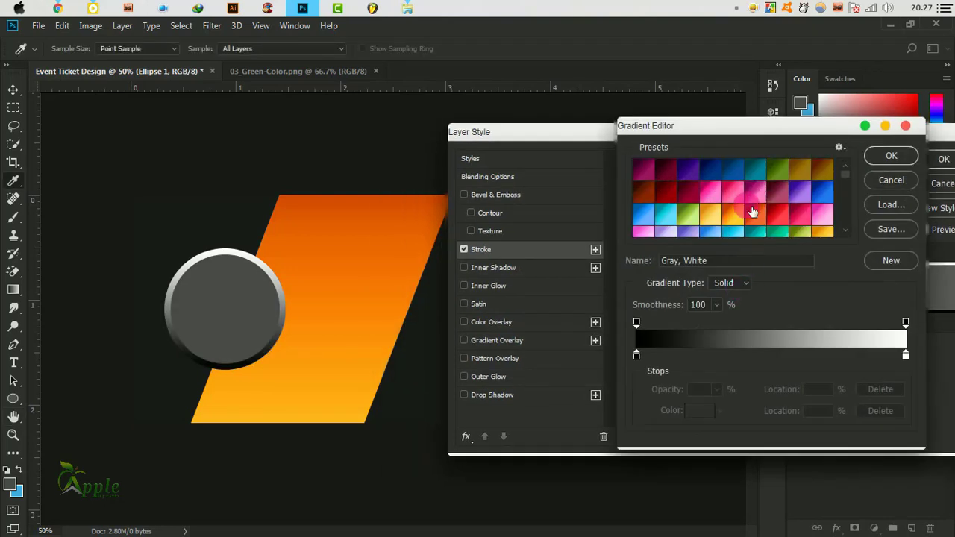
scroll(754, 210, "up", 1)
left_click(745, 209)
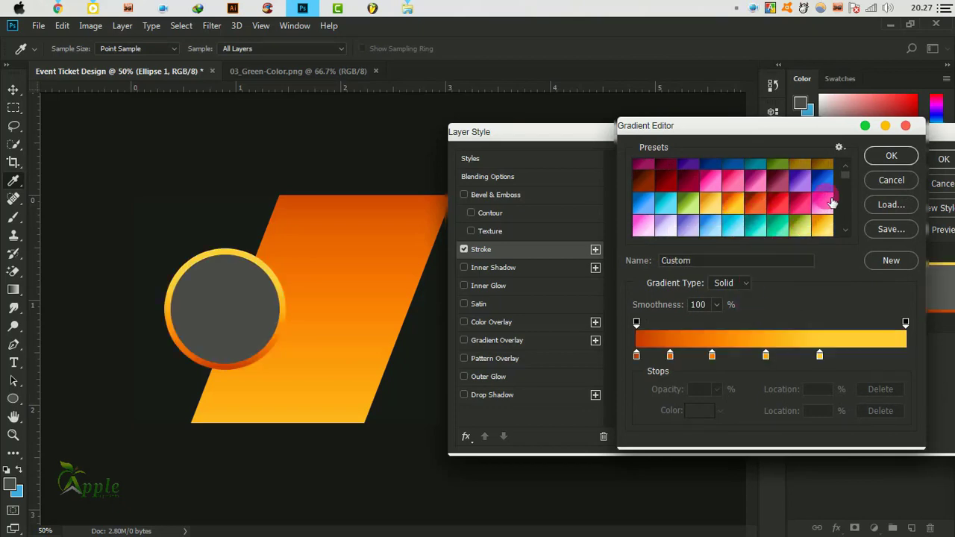
left_click(891, 156)
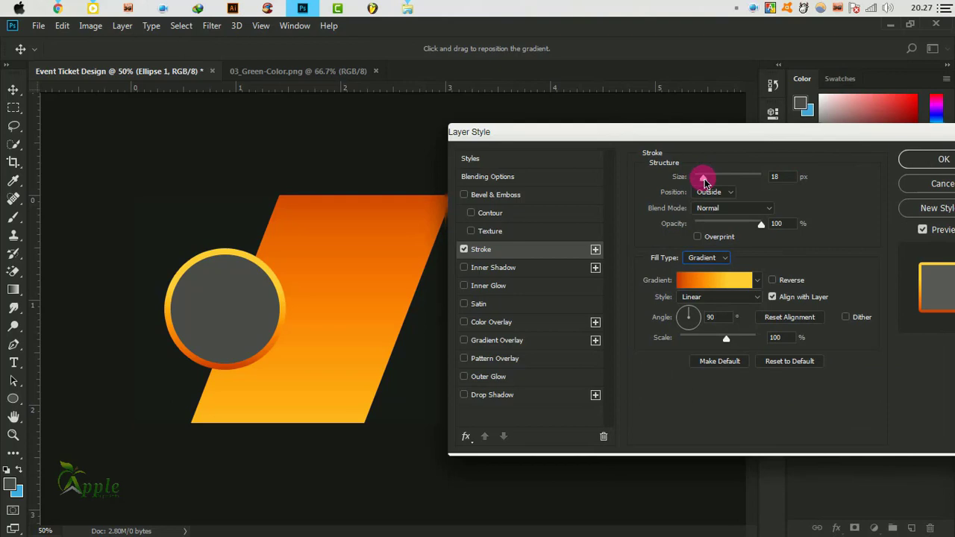
left_click_drag(705, 182, 703, 182)
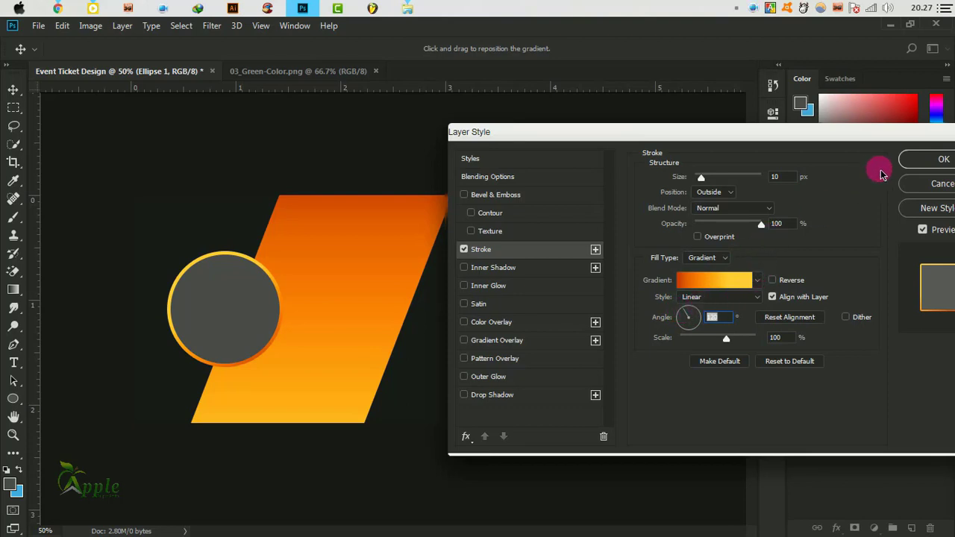
left_click_drag(874, 145, 727, 228)
left_click(825, 269)
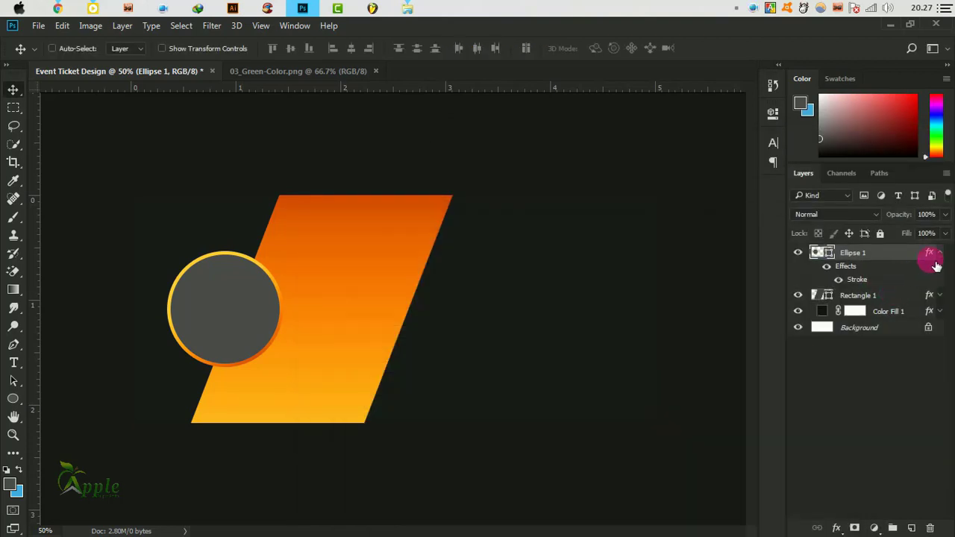
Step: Duplicate the outlined circle and shrink both circles together with Free Transform
left_click_drag(900, 261, 911, 528)
mouse_move(335, 316)
left_mouse_down()
mouse_move(367, 329)
mouse_move(371, 288)
left_mouse_up()
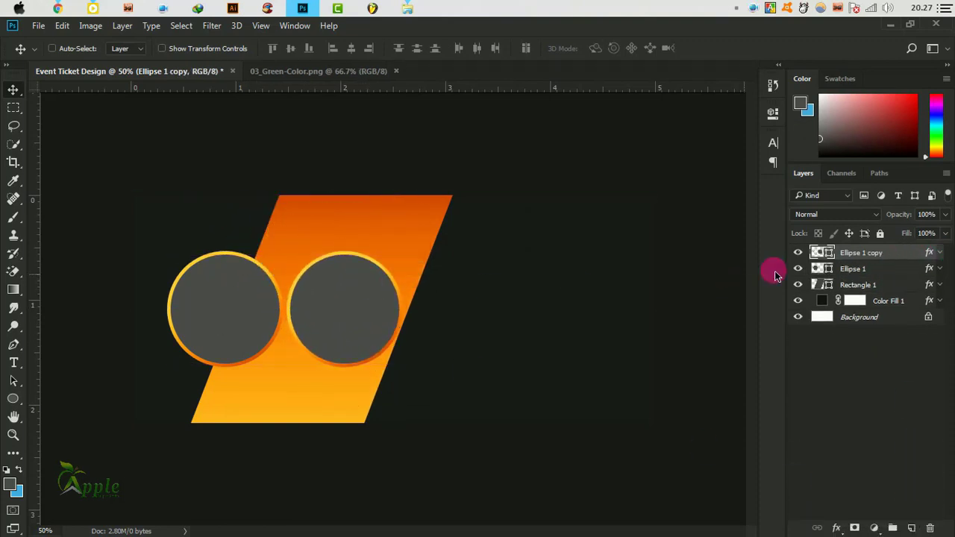
left_click(853, 269, "shift")
left_click(62, 25)
left_click(147, 287)
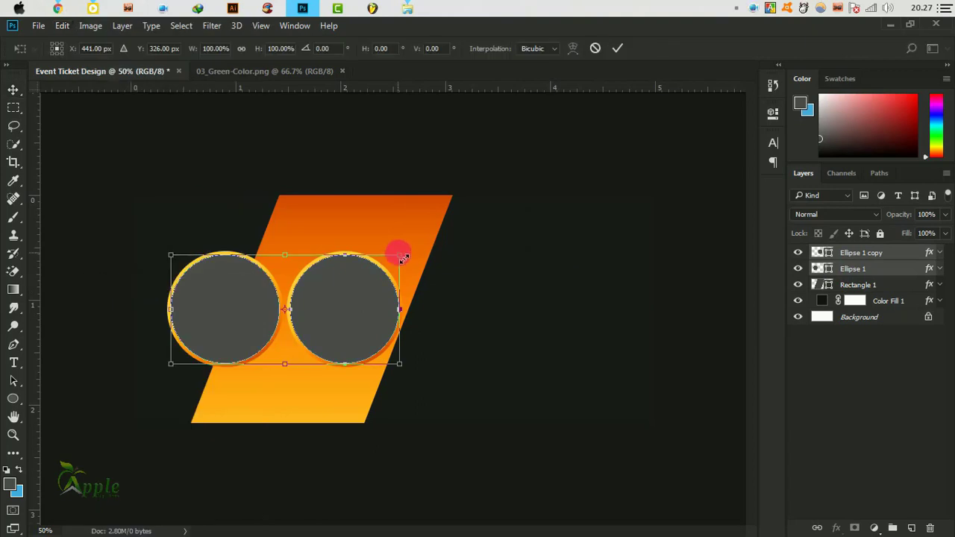
left_click_drag(398, 251, 312, 295)
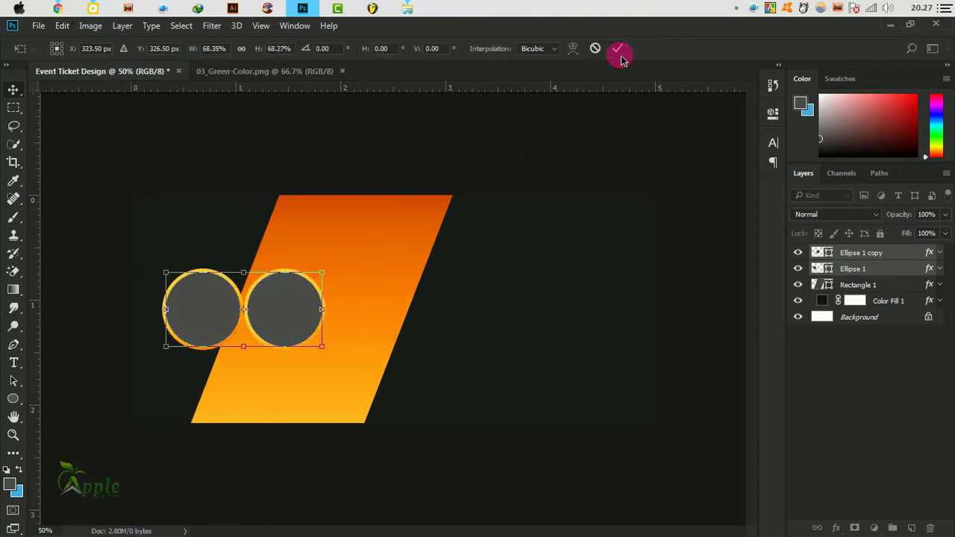
left_click(618, 48)
Step: Enlarge and reposition the copy, then duplicate a third circle onto the band's right side
left_click(858, 253)
left_click_drag(301, 309, 280, 257)
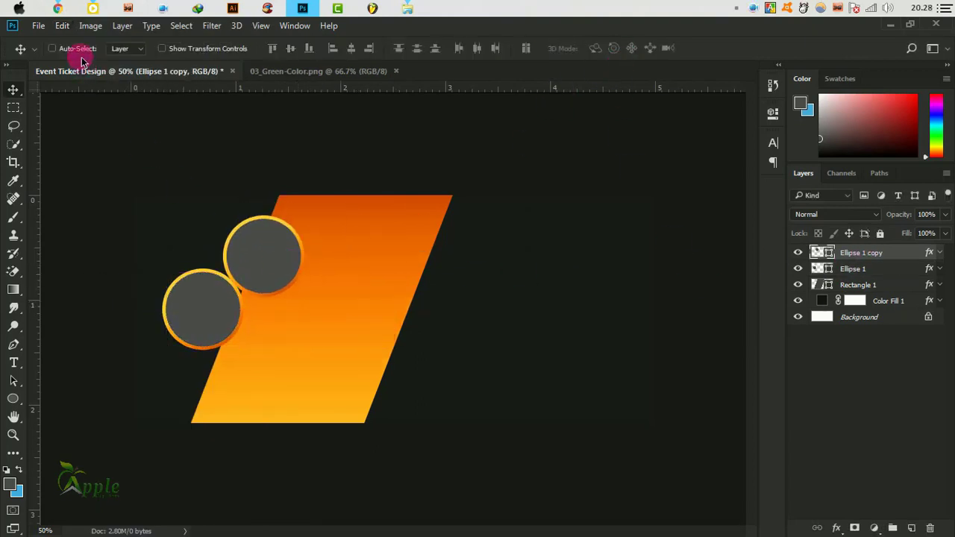
left_click(62, 26)
left_click(131, 286)
left_click_drag(306, 298, 316, 305)
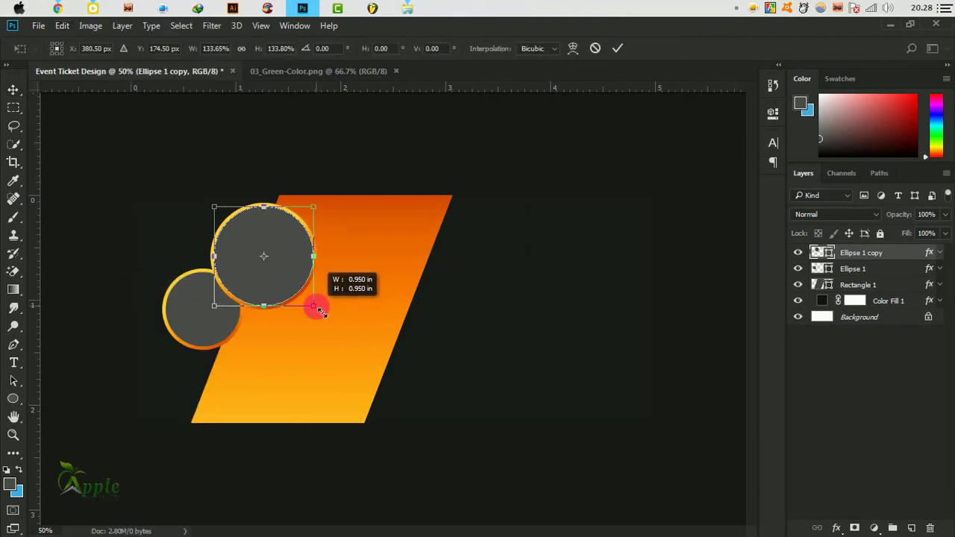
left_click(618, 47)
left_click(853, 268, "shift")
left_click_drag(375, 281, 359, 303)
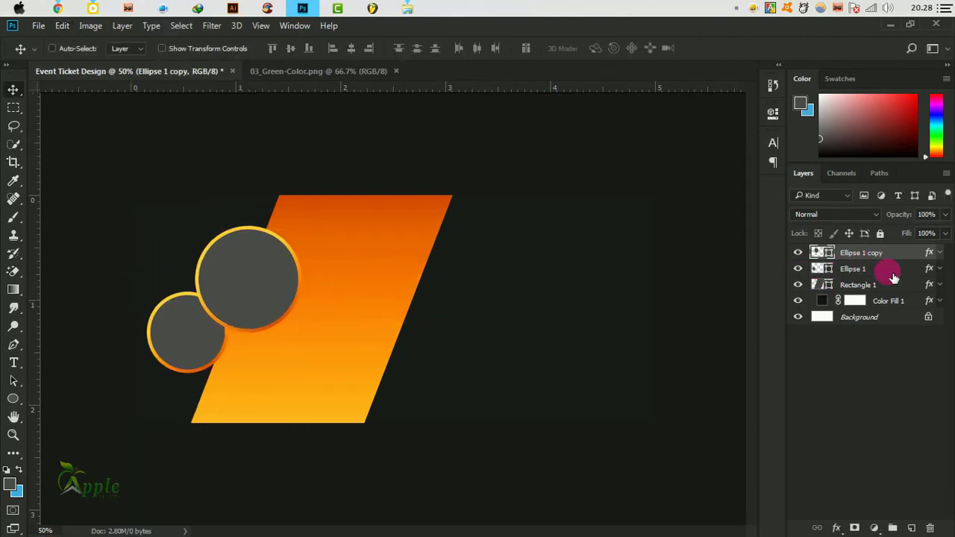
left_click_drag(885, 256, 912, 527)
left_click_drag(365, 308, 381, 308)
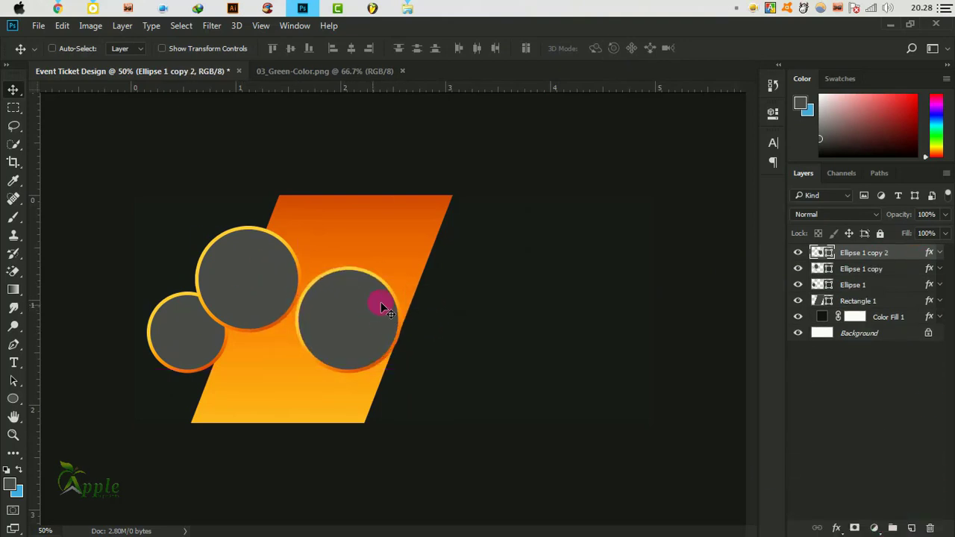
Step: Change the middle circle's Stroke gradient angle in Layer Style
left_click(932, 269)
double_click(860, 300)
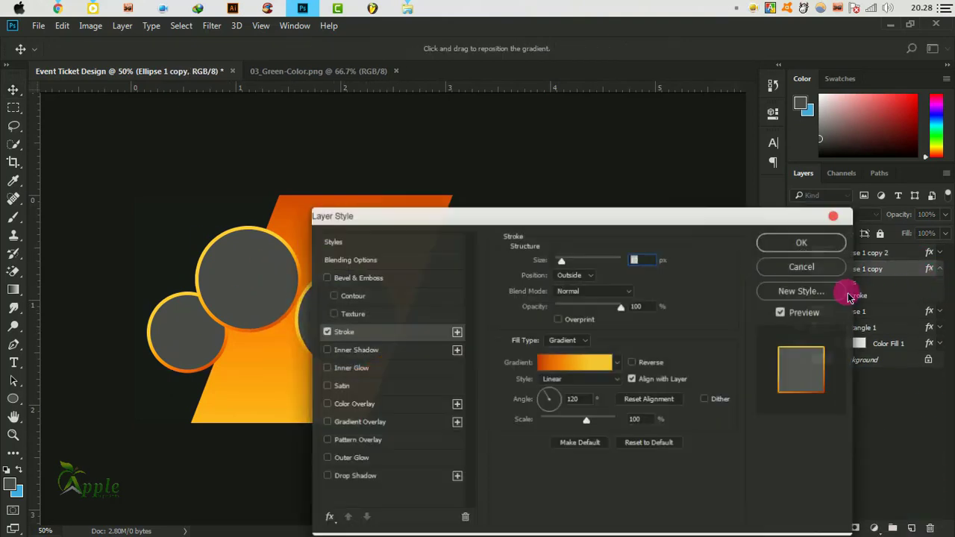
left_click_drag(644, 213, 817, 151)
left_click(734, 328)
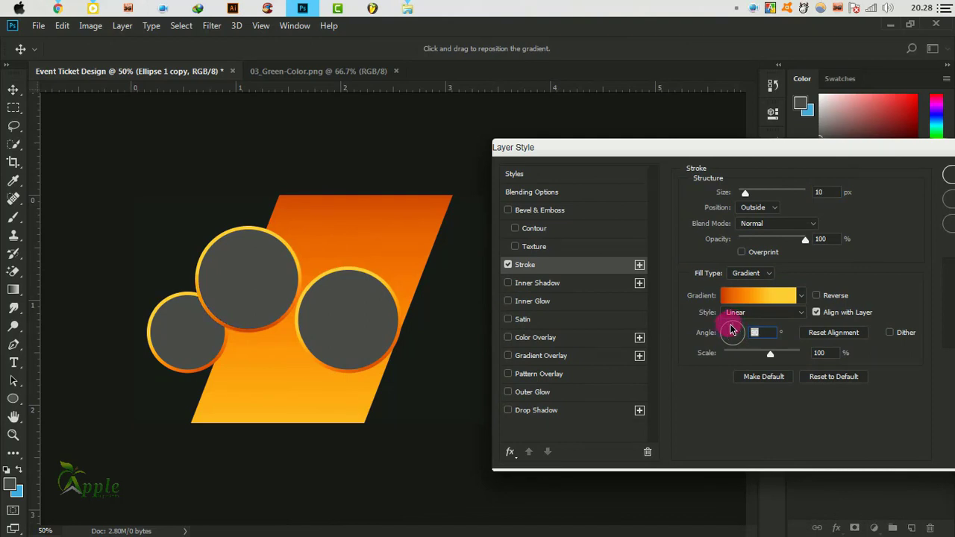
left_click(892, 187)
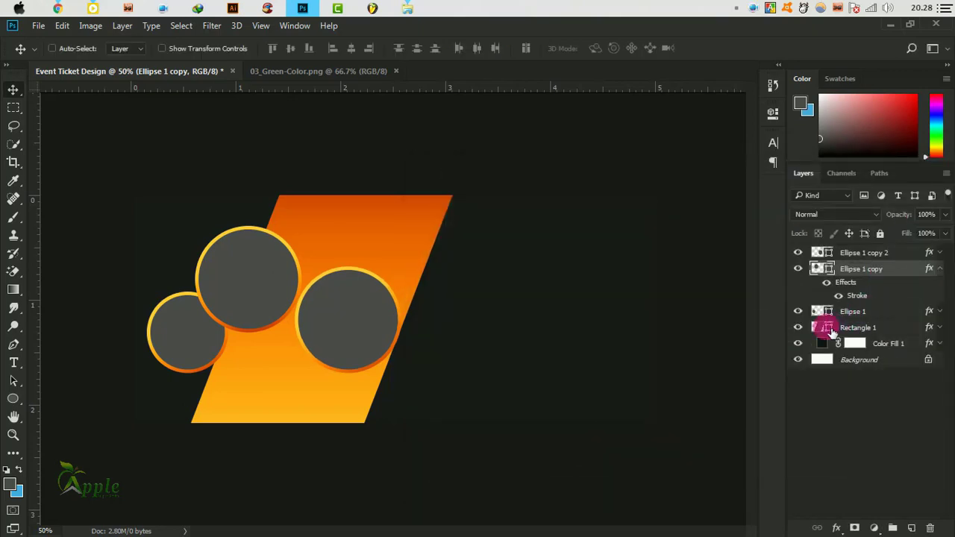
left_click(940, 270)
Step: Review the right circle's stroke, then enlarge it and move it down-right
left_click(942, 254)
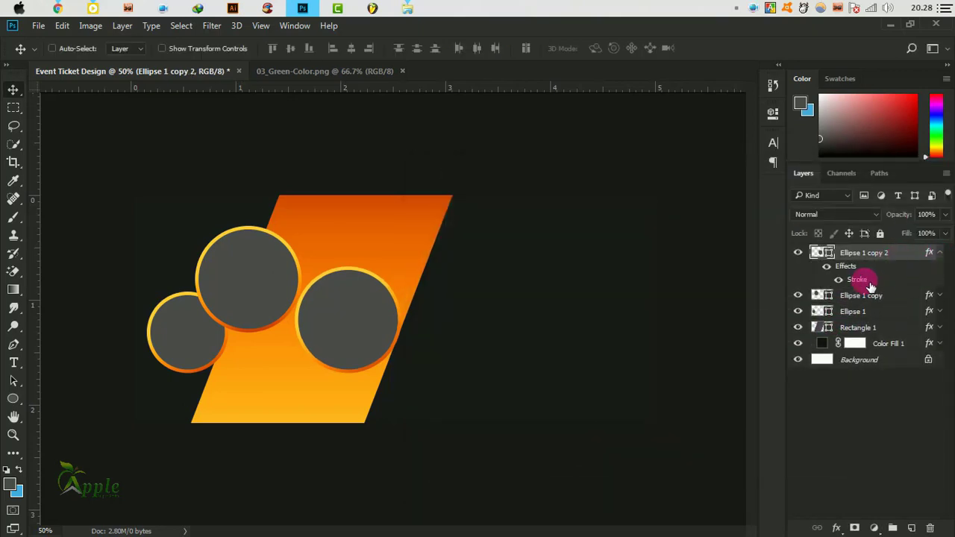
double_click(858, 280)
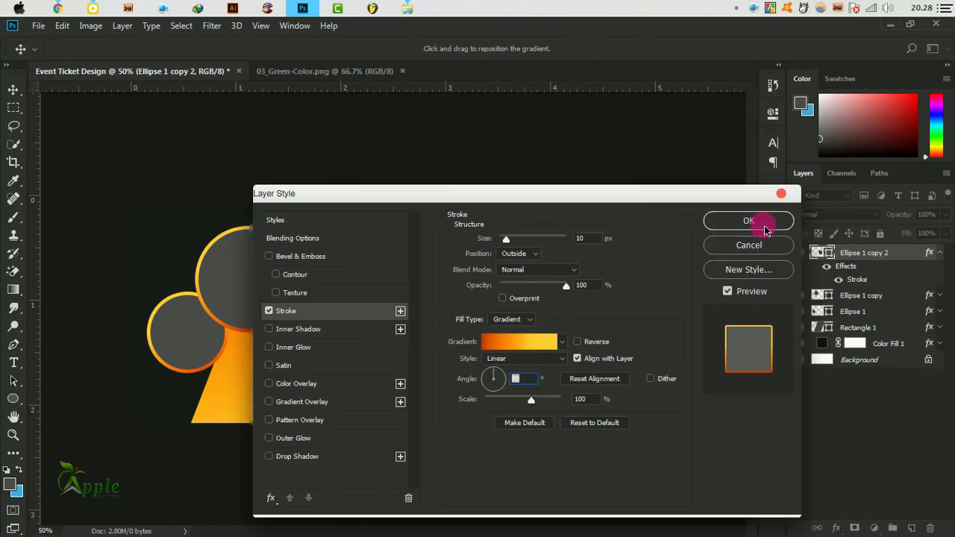
left_click(751, 222)
key("ctrl+t")
mouse_move(401, 365)
left_mouse_down()
mouse_move(453, 417)
mouse_move(391, 372)
left_mouse_up()
left_click(620, 49)
left_click_drag(343, 294, 364, 314)
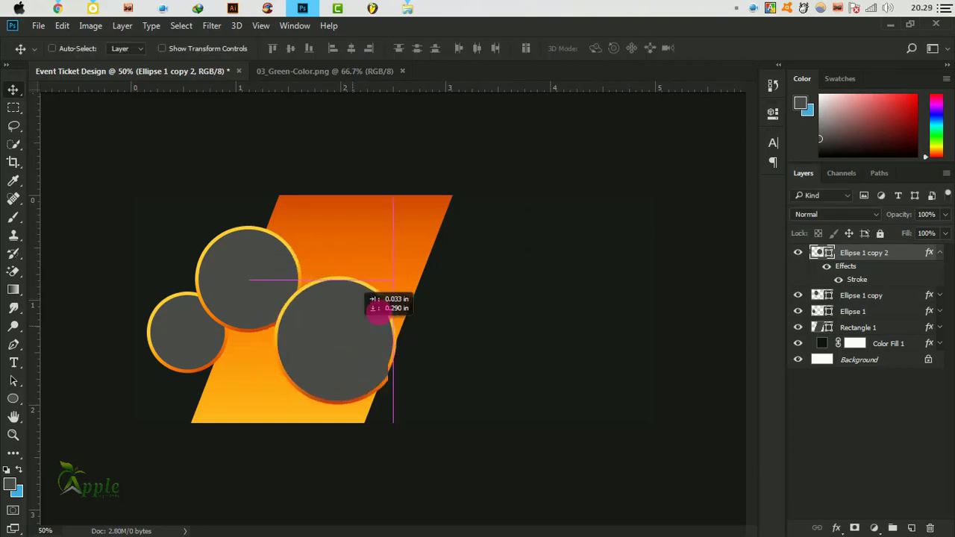
Step: Shift all three circles up-left and resize the two smaller circles
left_click(853, 311, "shift")
left_click_drag(636, 310, 619, 303)
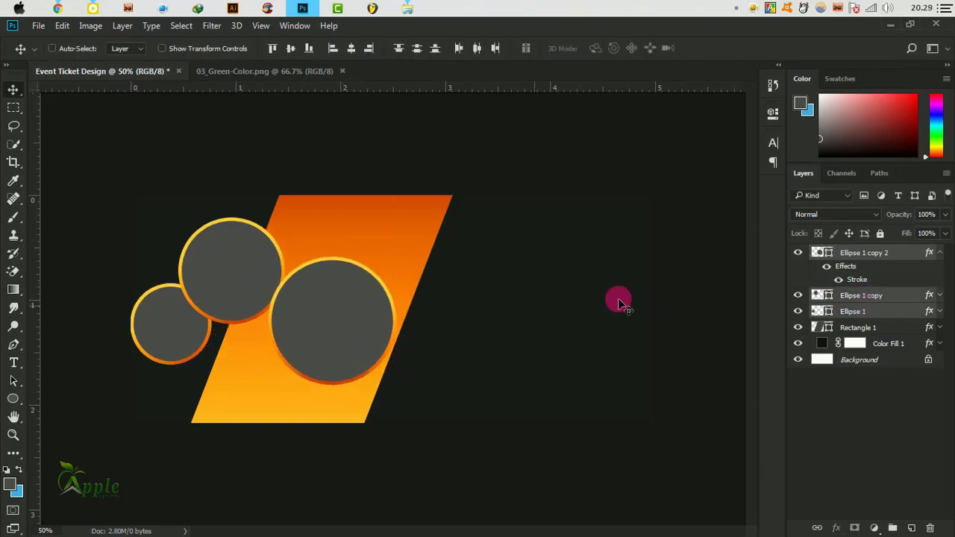
left_click(940, 255)
left_click(878, 276)
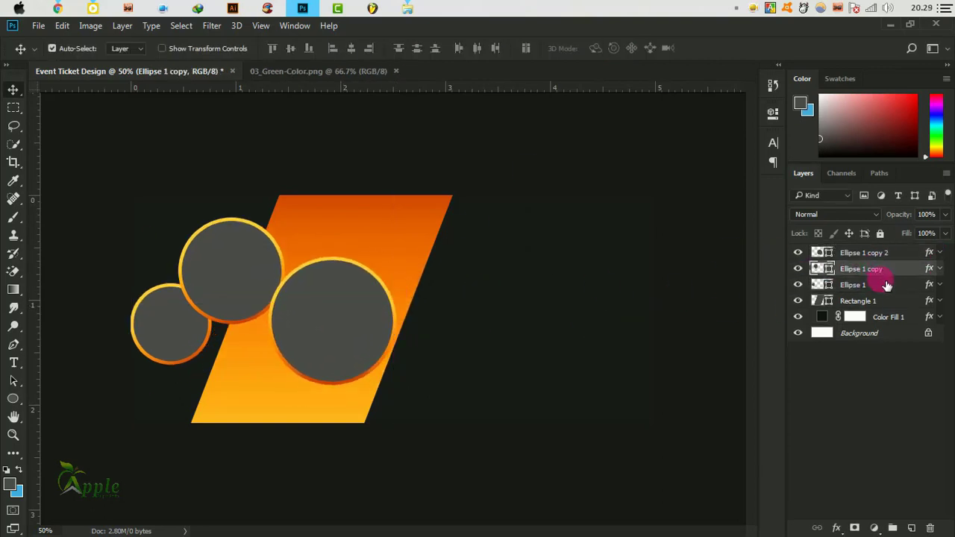
left_click(853, 284, "shift")
key("ctrl+t")
left_click_drag(139, 215, 169, 232)
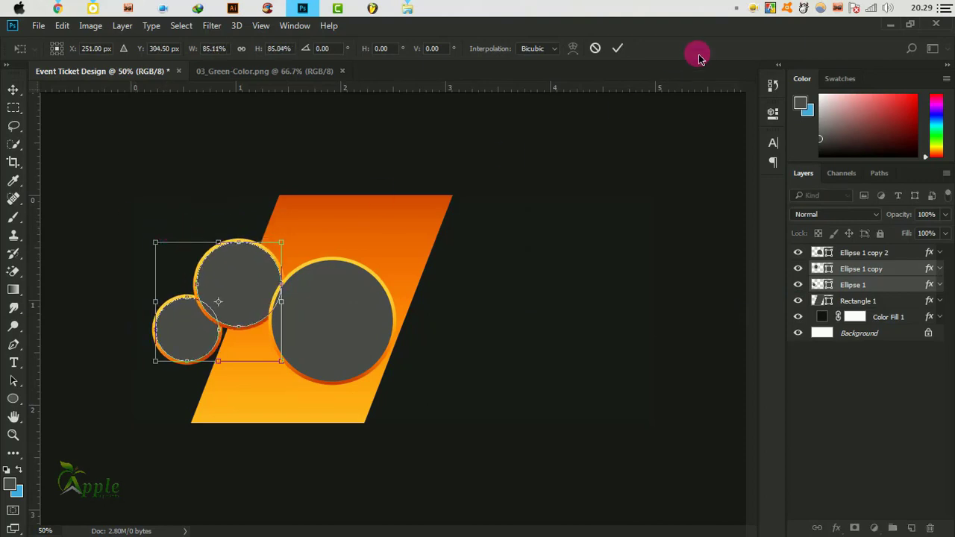
left_click(617, 48)
Step: Nudge the large circle left and duplicate it to the band's upper right
left_click(858, 252)
left_click_drag(403, 308, 389, 312)
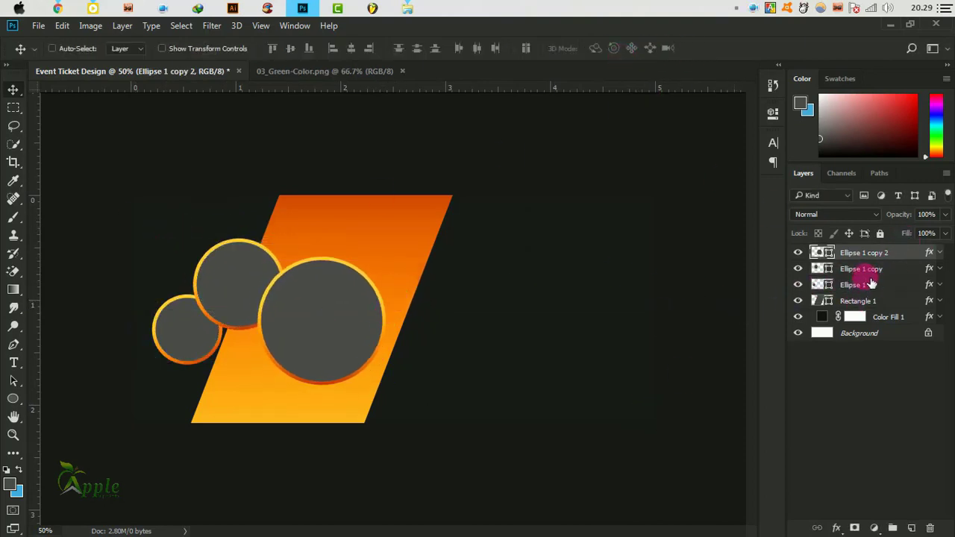
left_click_drag(900, 257, 911, 528)
mouse_move(283, 315)
left_mouse_down()
mouse_move(367, 246)
mouse_move(382, 260)
left_mouse_up()
Step: Shrink the new top-right circle with a transform
left_click(62, 25)
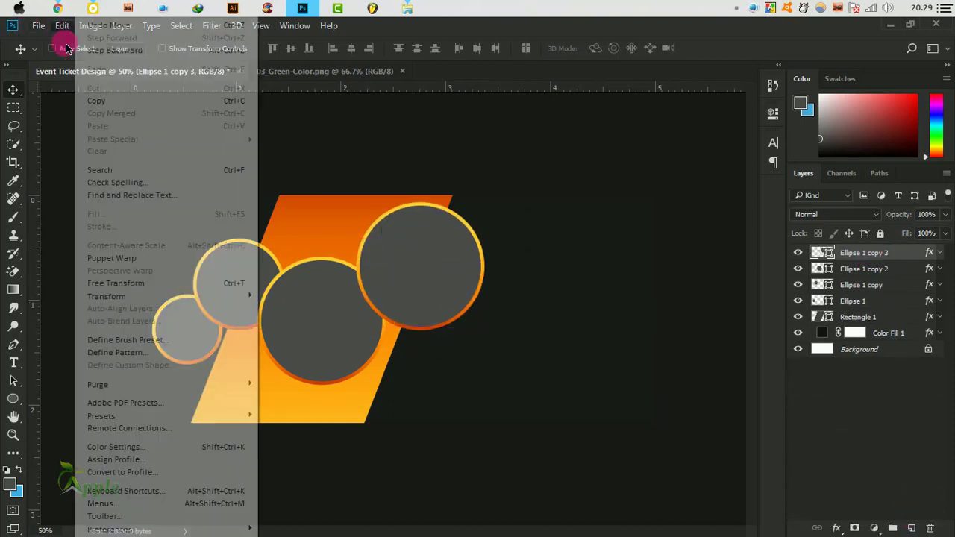
left_click(155, 291)
mouse_move(483, 203)
left_mouse_down()
mouse_move(453, 239)
mouse_move(366, 220)
mouse_move(394, 222)
left_mouse_up()
left_click(617, 48)
Step: Change the top circle's Stroke fill type to a solid white Color
left_click(941, 254)
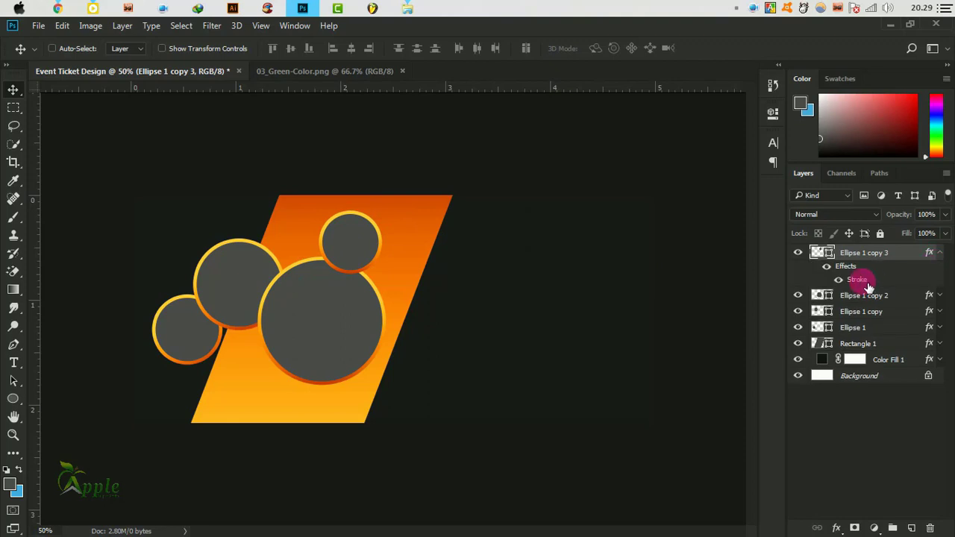
double_click(859, 277)
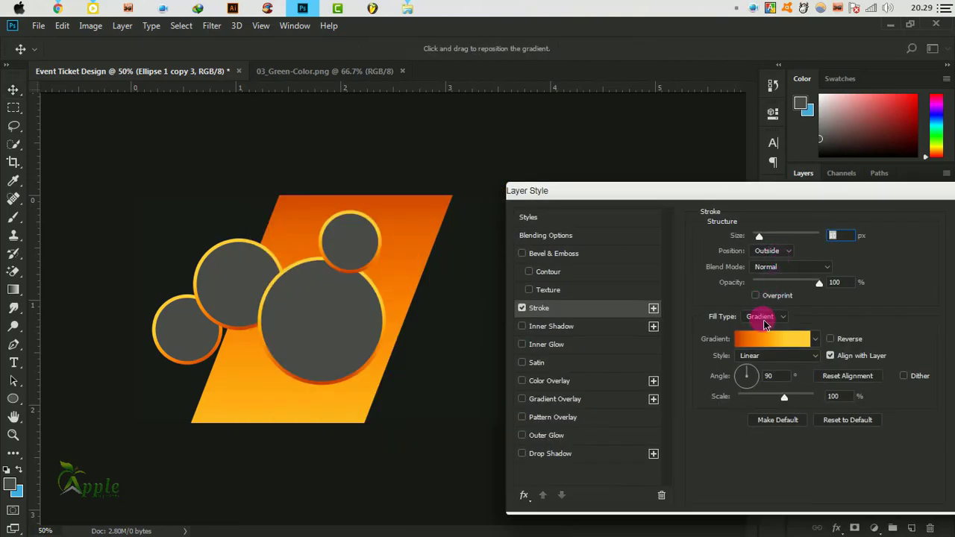
left_click(765, 325)
left_click(749, 341)
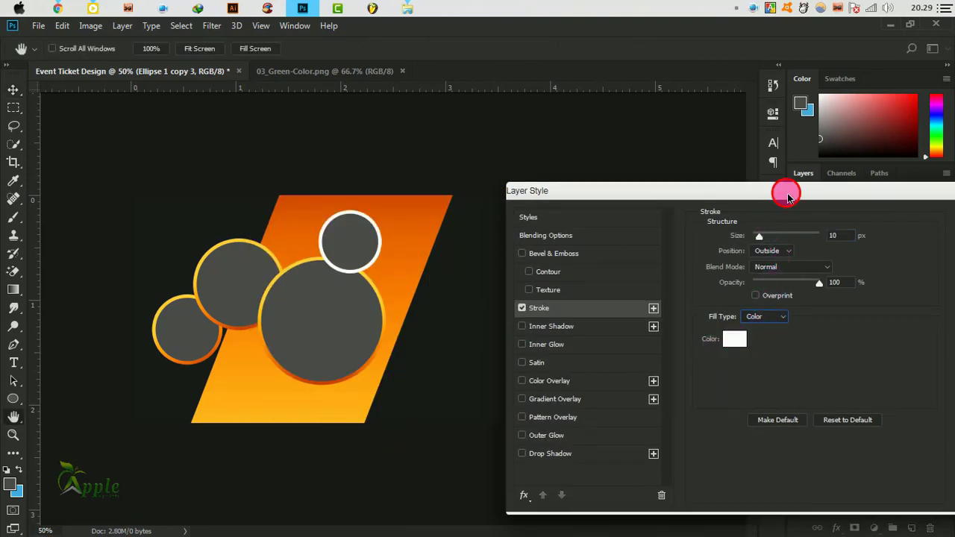
left_click_drag(784, 192, 792, 168)
left_click_drag(705, 183, 565, 208)
left_click(881, 224)
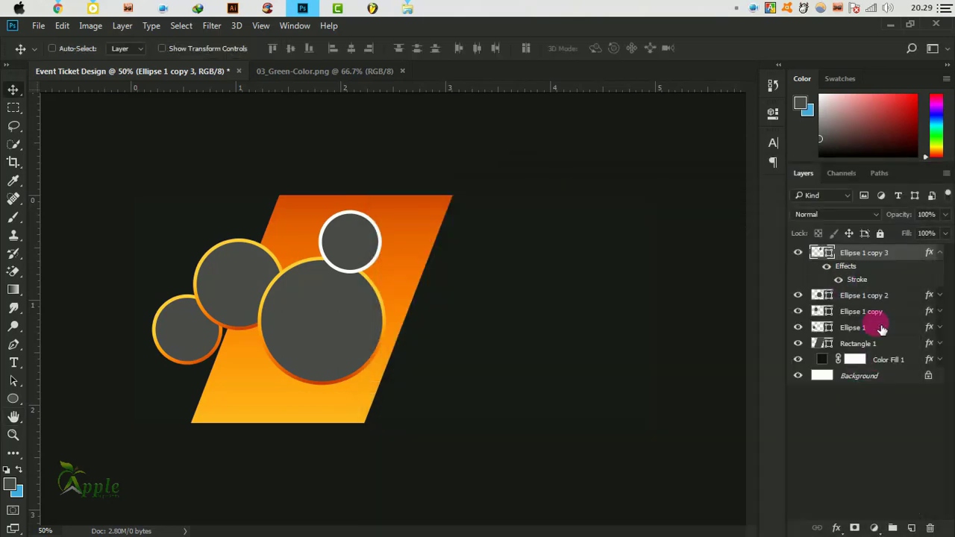
Step: Add a Gradient Overlay to the top circle, trying Radial style and reversed colours
double_click(916, 256)
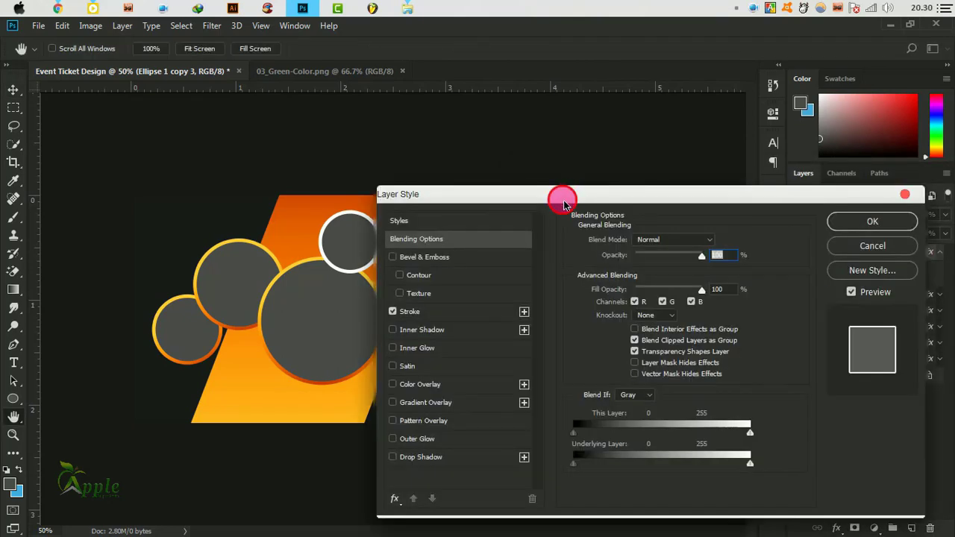
left_click_drag(559, 197, 644, 169)
left_click(512, 372)
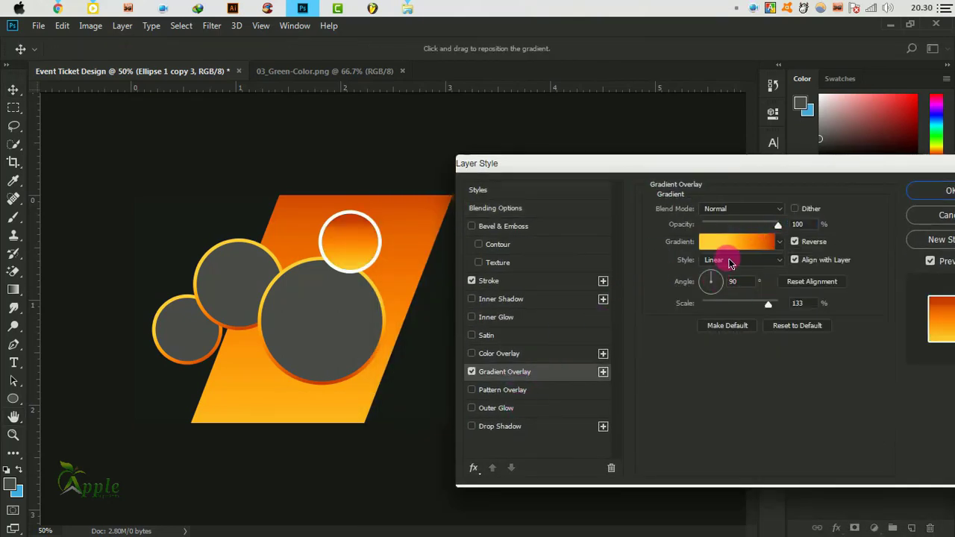
left_click(731, 261)
left_click(738, 289)
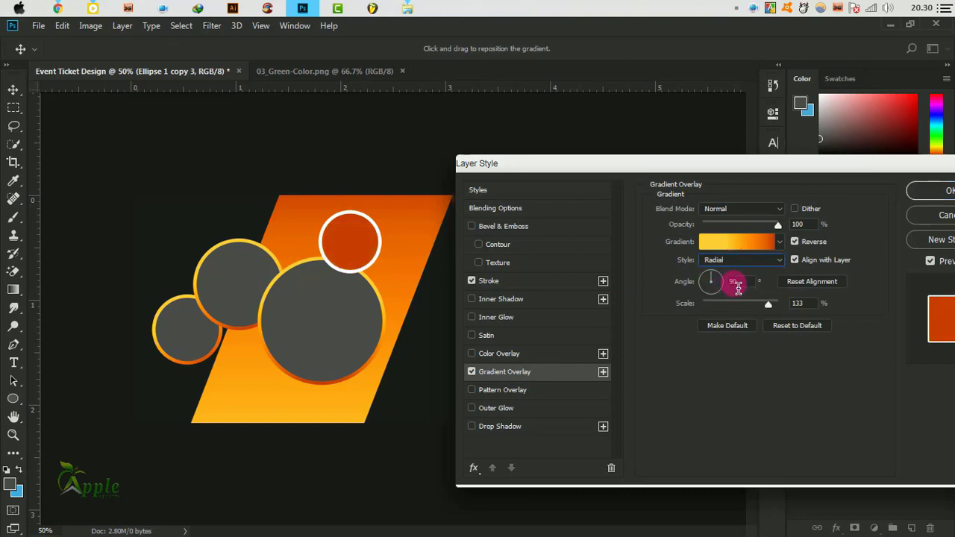
left_click(795, 243)
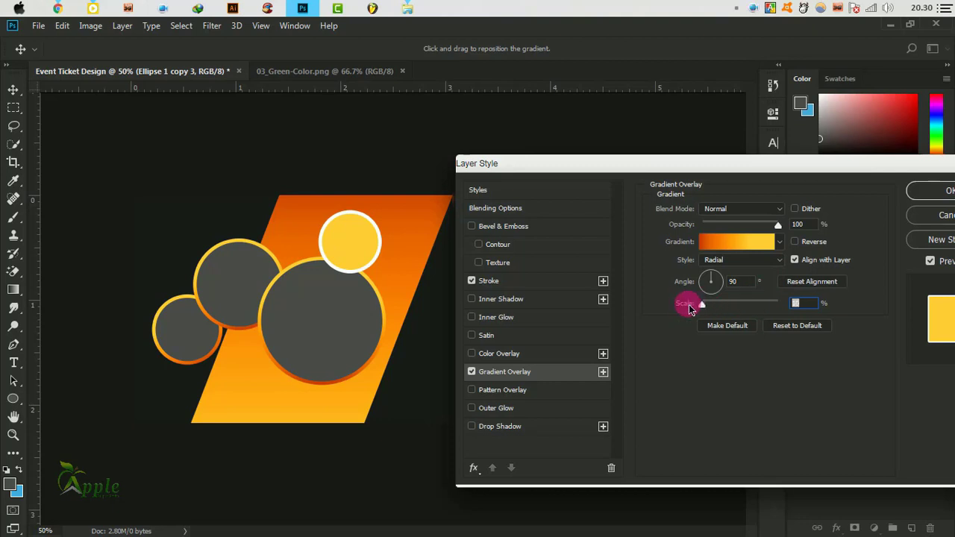
left_click(796, 242)
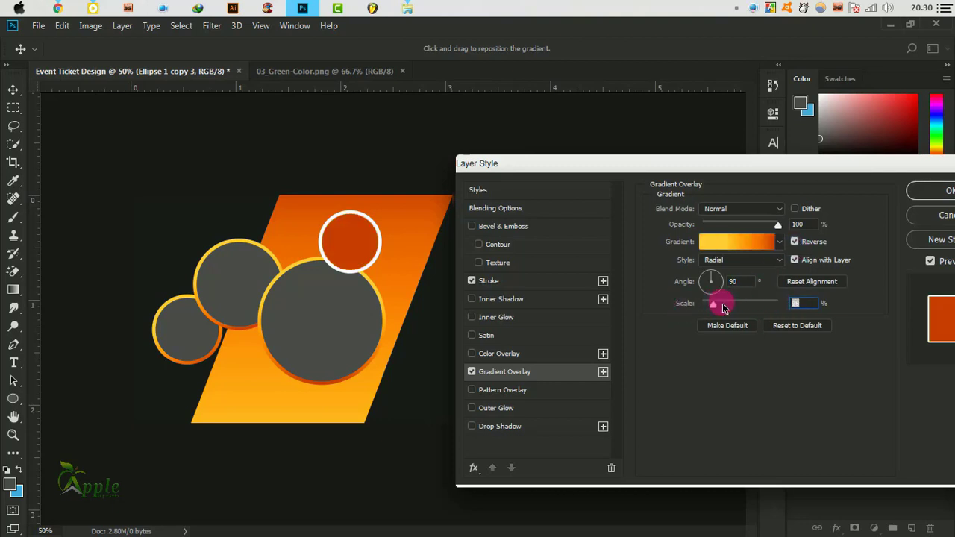
left_click(739, 209)
left_click(709, 209)
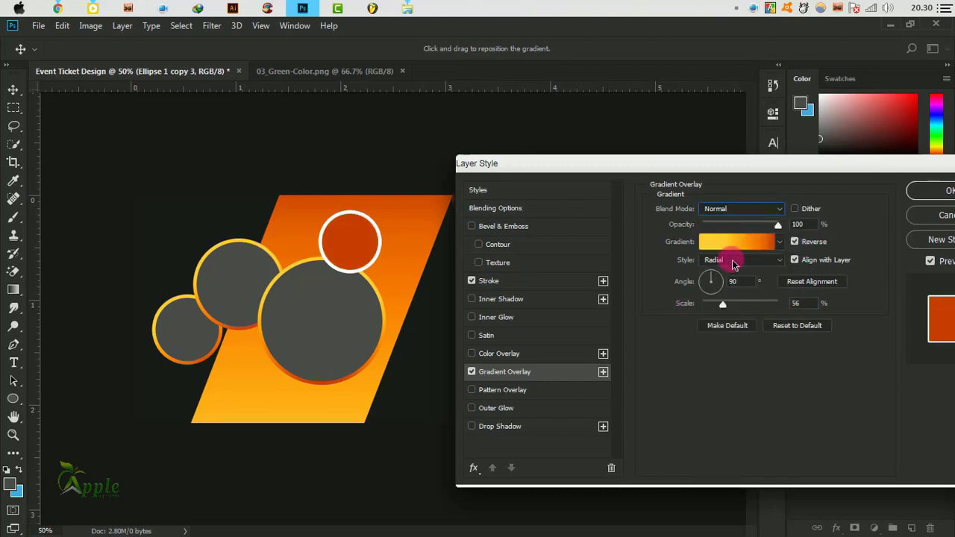
Step: Set the overlay to Linear, unreversed, adjust its scale, shift it upward, and confirm
left_click(709, 260)
left_click(747, 263)
left_click_drag(731, 309, 764, 308)
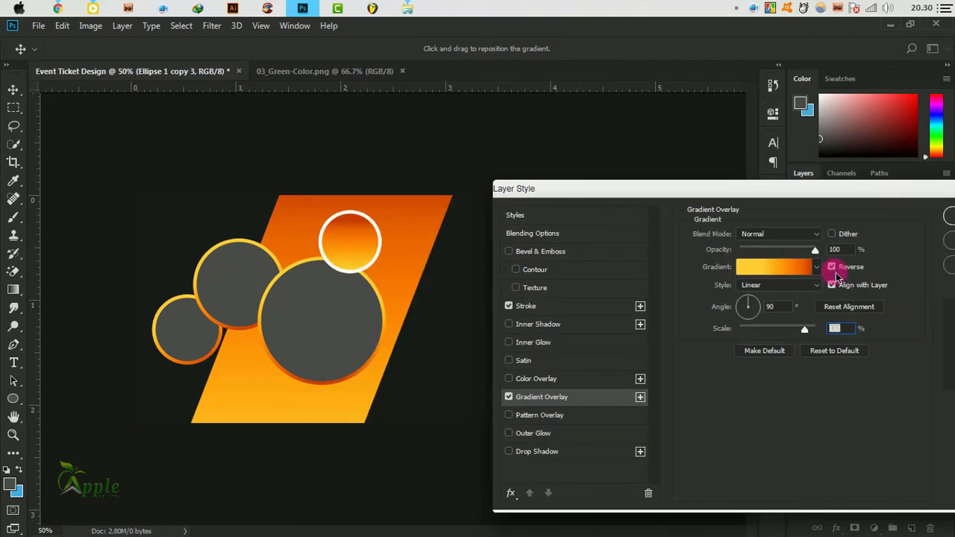
left_click(832, 268)
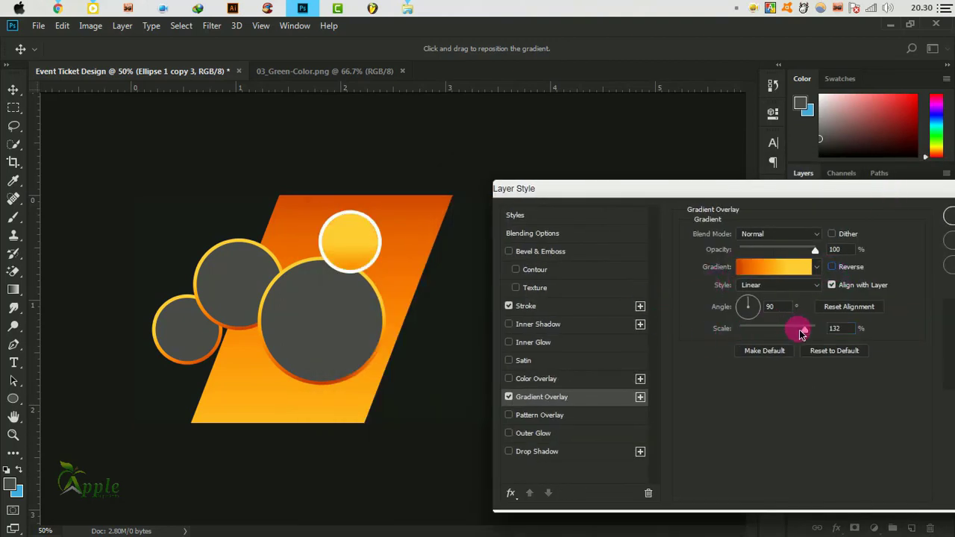
left_click_drag(802, 334, 748, 334)
left_click_drag(366, 220, 389, 259)
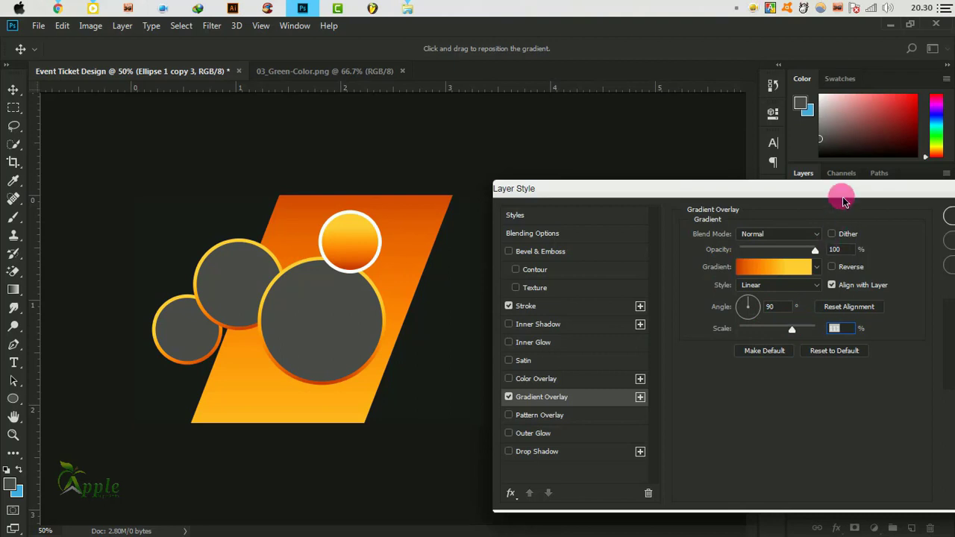
left_click_drag(843, 200, 503, 318)
key("Return")
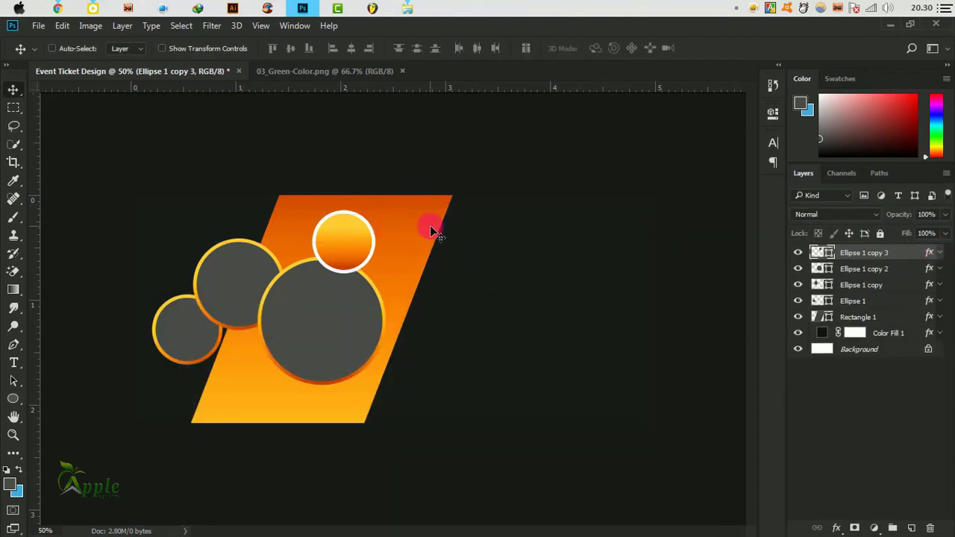
Step: Shrink the gradient circle slightly and nudge it down-left
key("ctrl+t")
left_click_drag(381, 211, 377, 217)
left_click(618, 48)
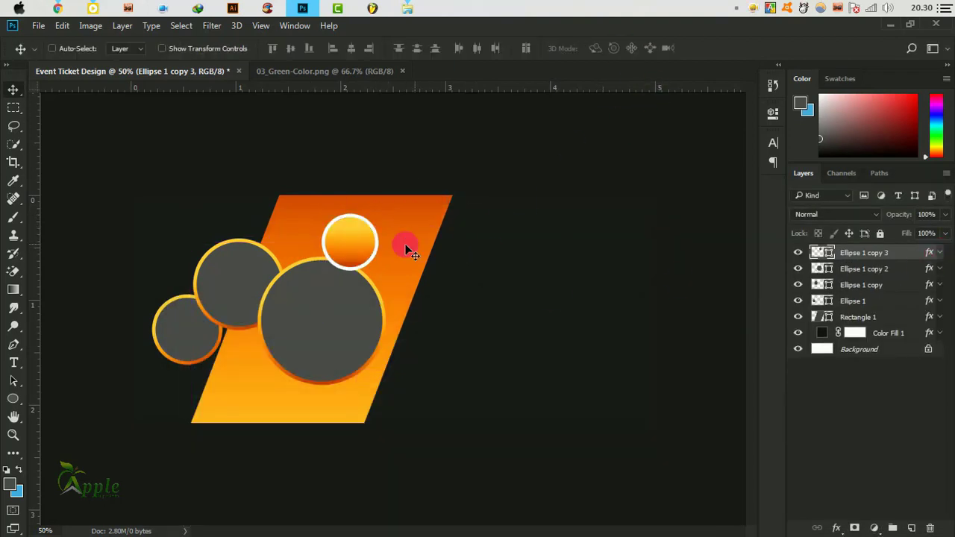
left_click_drag(410, 285, 407, 293)
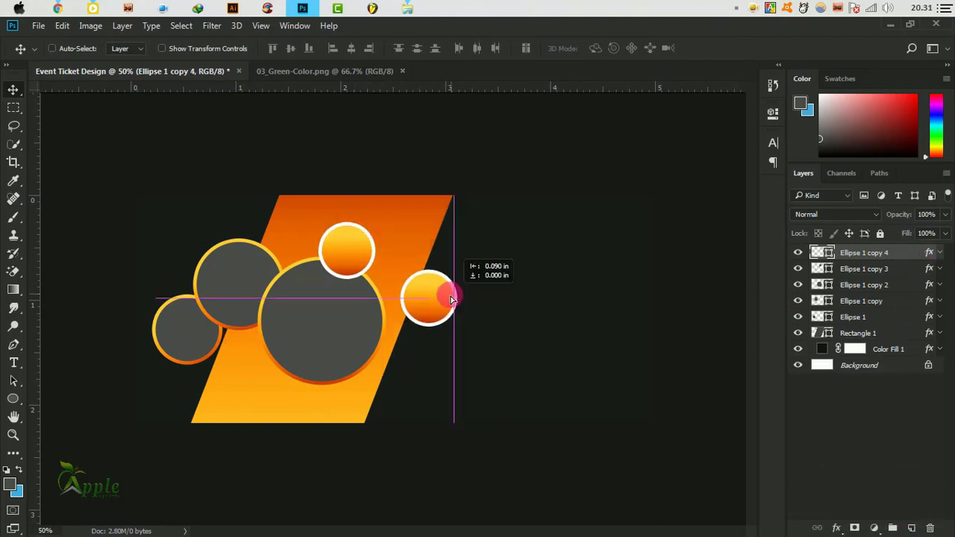
Step: Duplicate the circle to the band's right, shrink it, move it up, then drag in a wallpaper photo
mouse_move(347, 250)
left_mouse_down()
mouse_move(428, 299)
mouse_move(446, 281)
left_mouse_up()
left_click(63, 26)
left_click(145, 279)
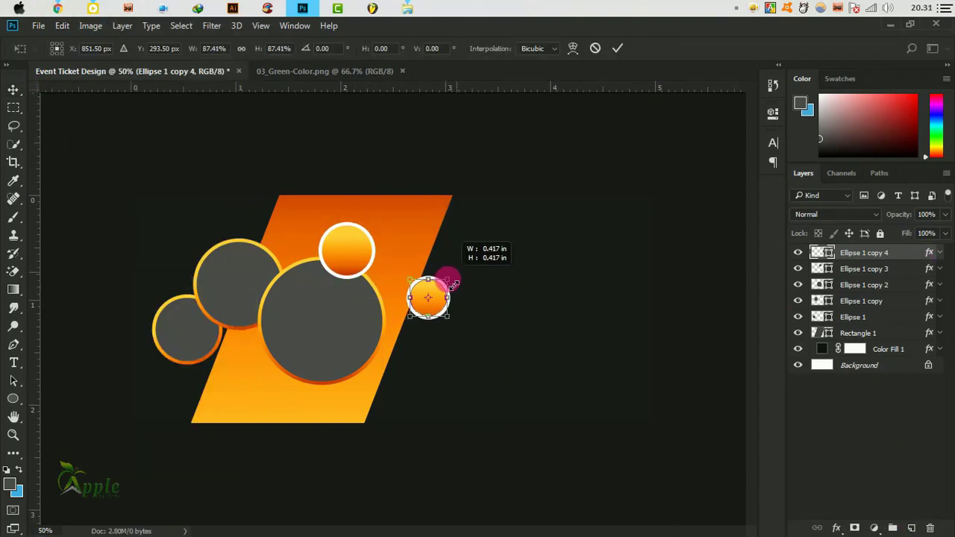
left_click(616, 48)
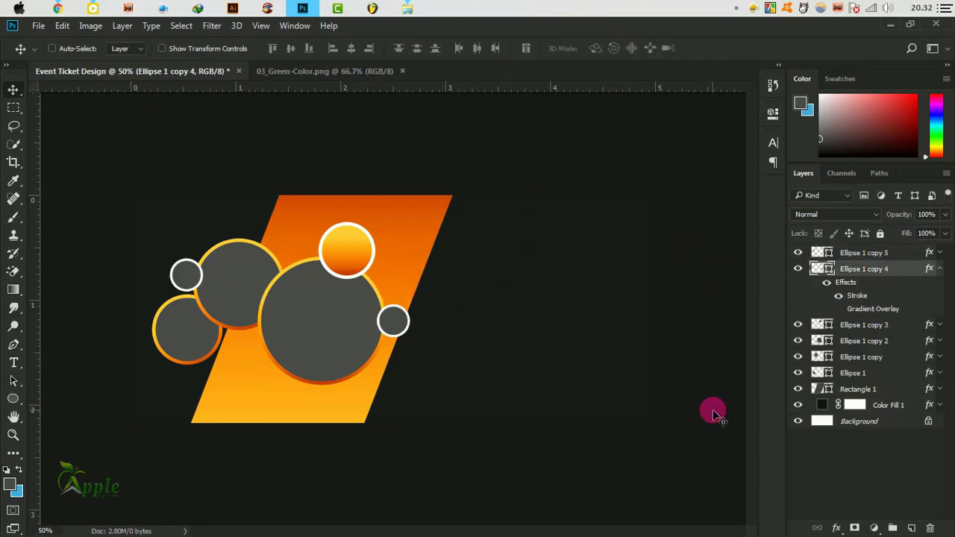
left_click_drag(432, 331, 432, 305)
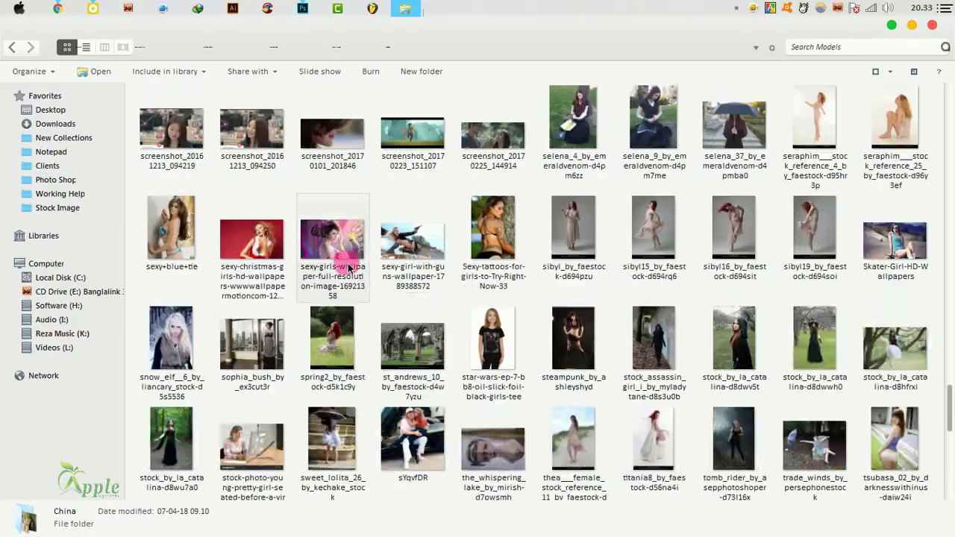
mouse_move(332, 290)
left_mouse_down()
mouse_move(319, 6)
mouse_move(326, 330)
left_mouse_up()
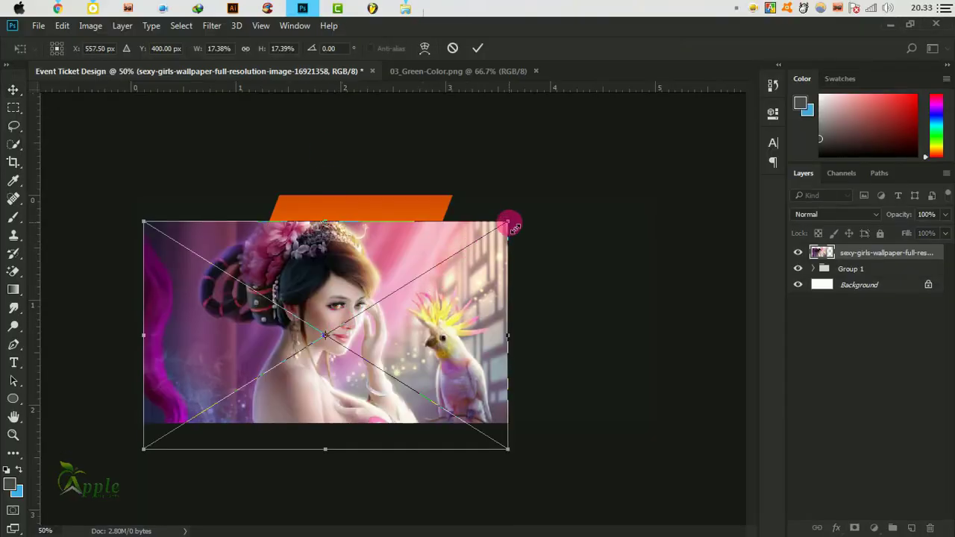
Step: Scale the placed wallpaper to about 9% and commit it over the orange band
left_click_drag(513, 226, 420, 277)
left_click_drag(377, 321, 377, 300)
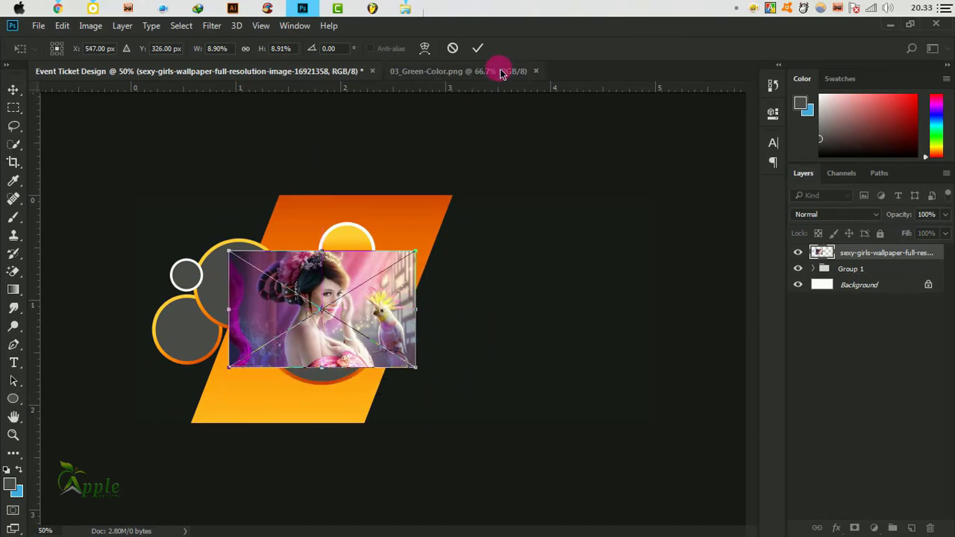
left_click(478, 48)
Step: Move the wallpaper into Group 1 above the big centre circle and clip it there
left_click(821, 269)
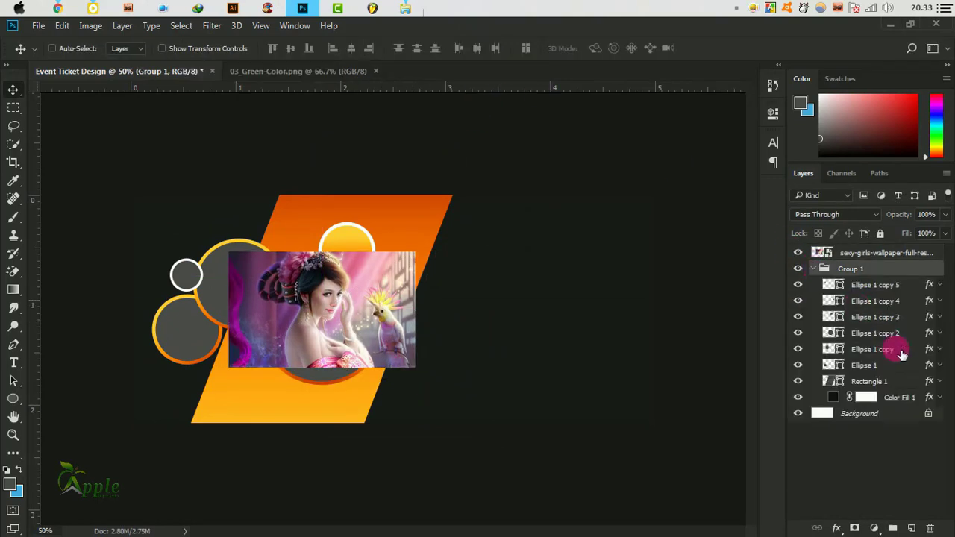
left_click(867, 334)
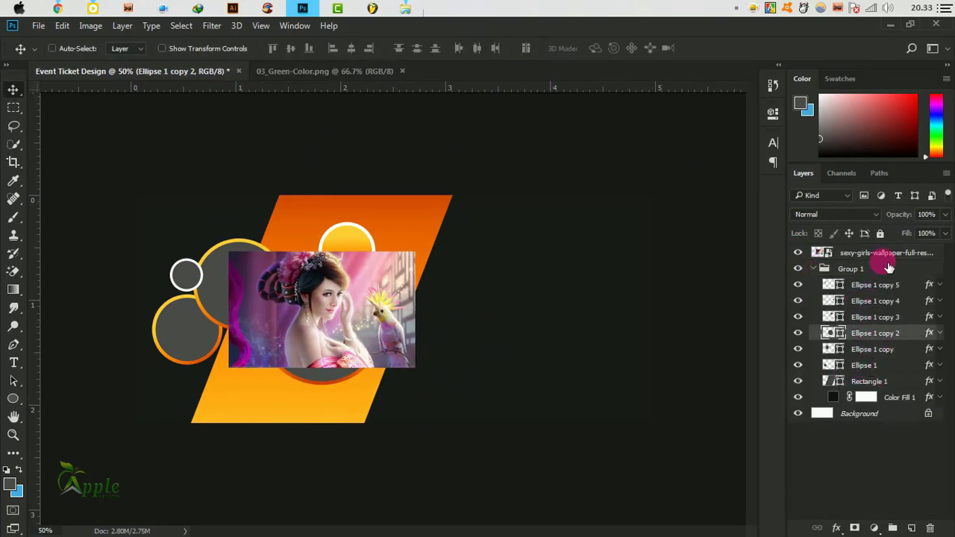
left_click_drag(883, 253, 885, 324)
right_click(885, 322)
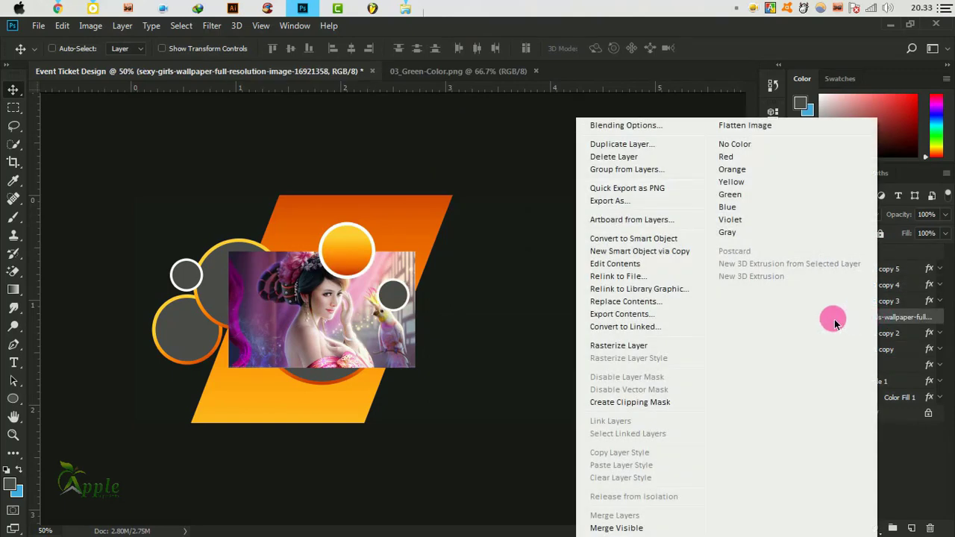
left_click(643, 400)
Step: Reposition and enlarge the clipped photo to fill the centre circle
left_click_drag(431, 325, 458, 336)
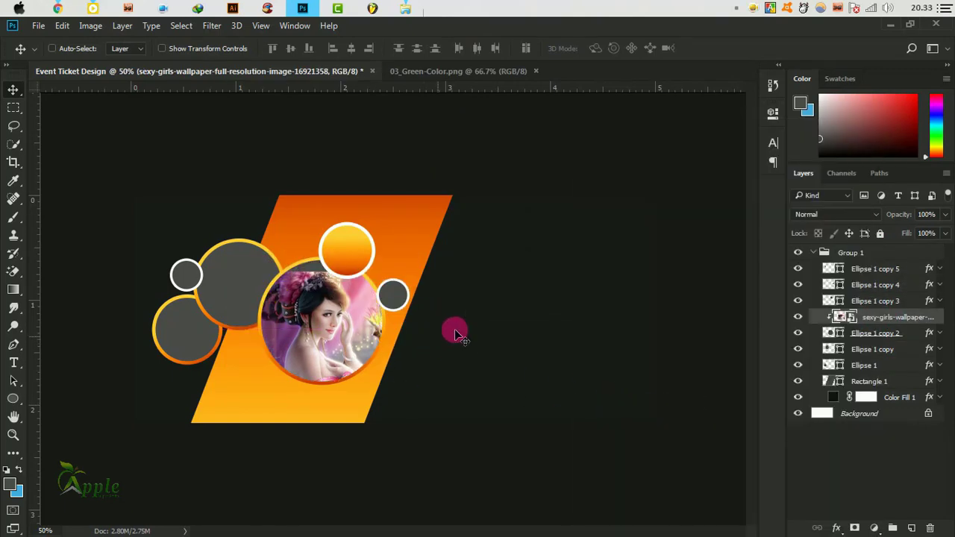
key("ctrl+t")
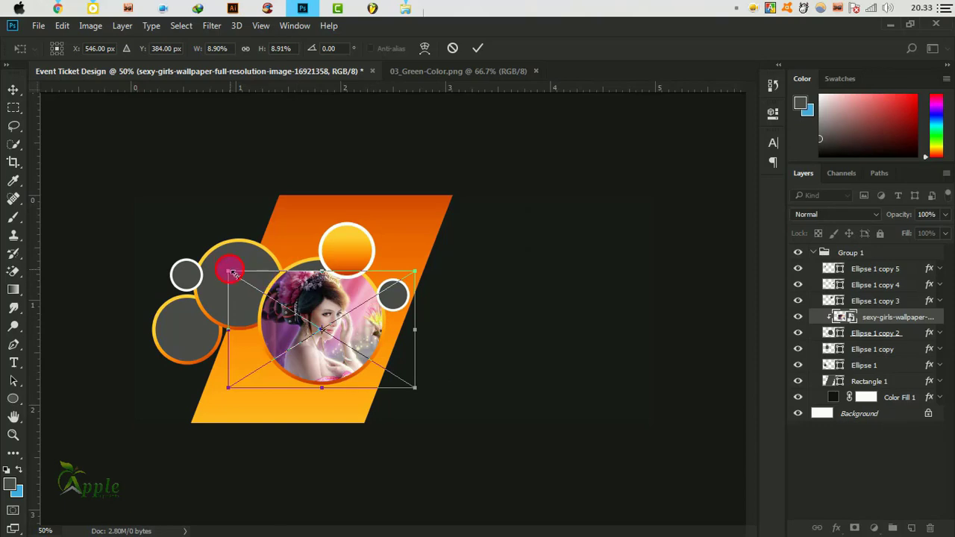
left_click_drag(229, 271, 209, 261)
left_click(475, 47)
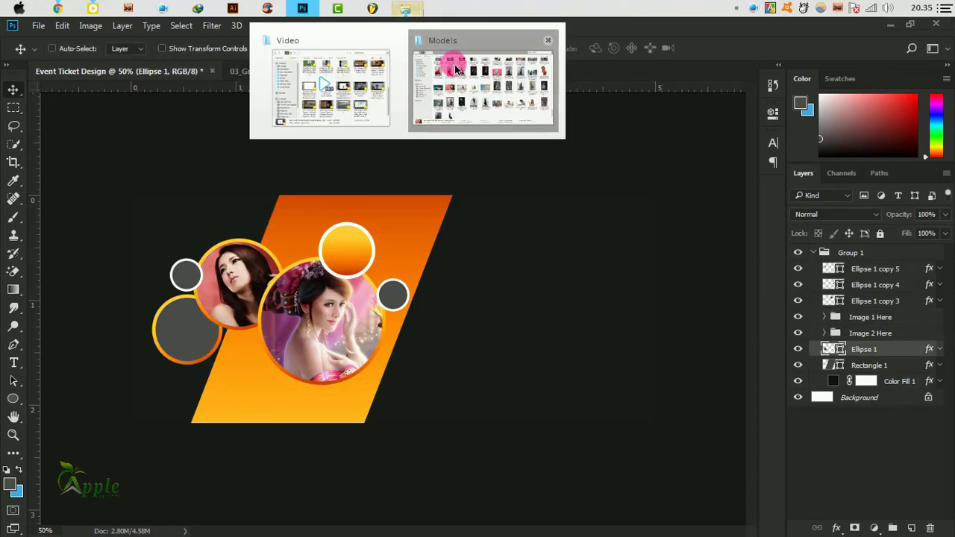
left_click(457, 69)
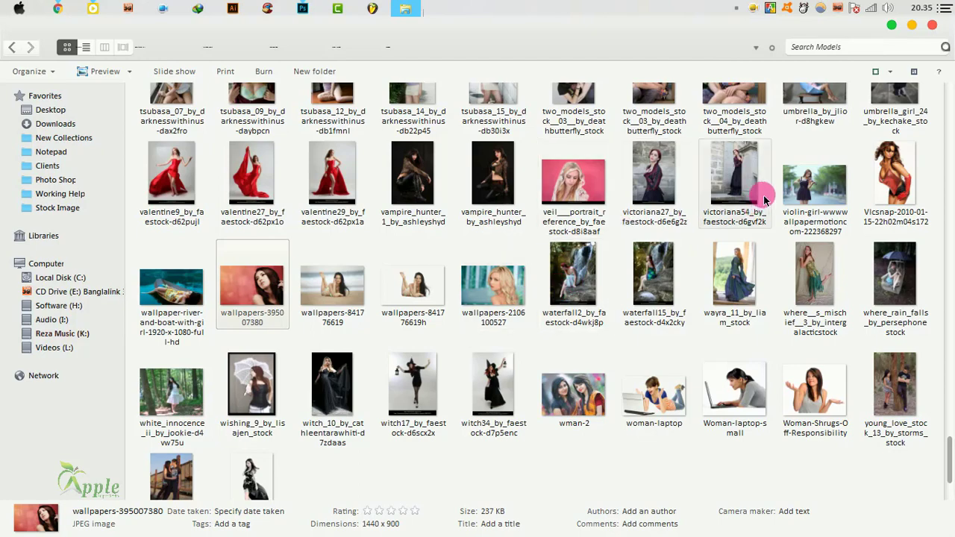
left_click(892, 25)
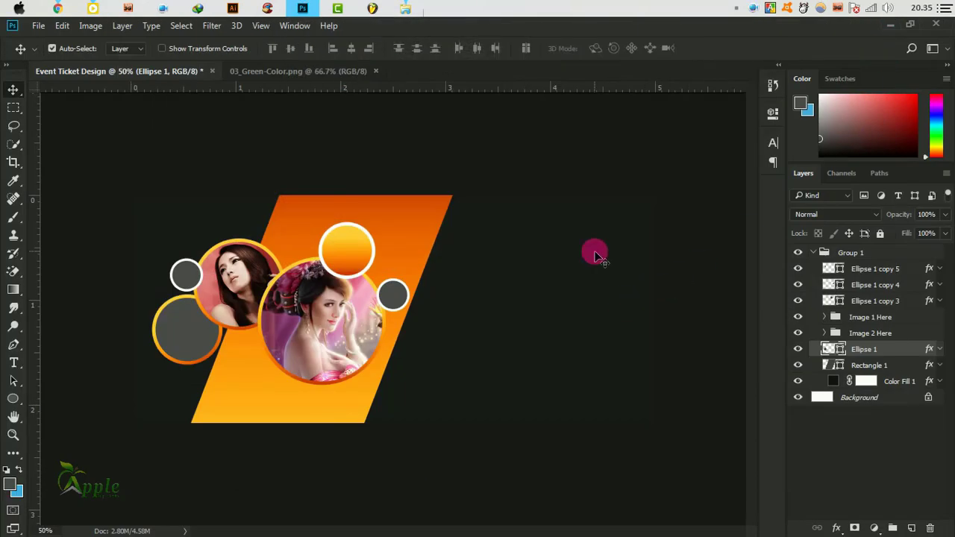
left_click(409, 9)
left_click(474, 97)
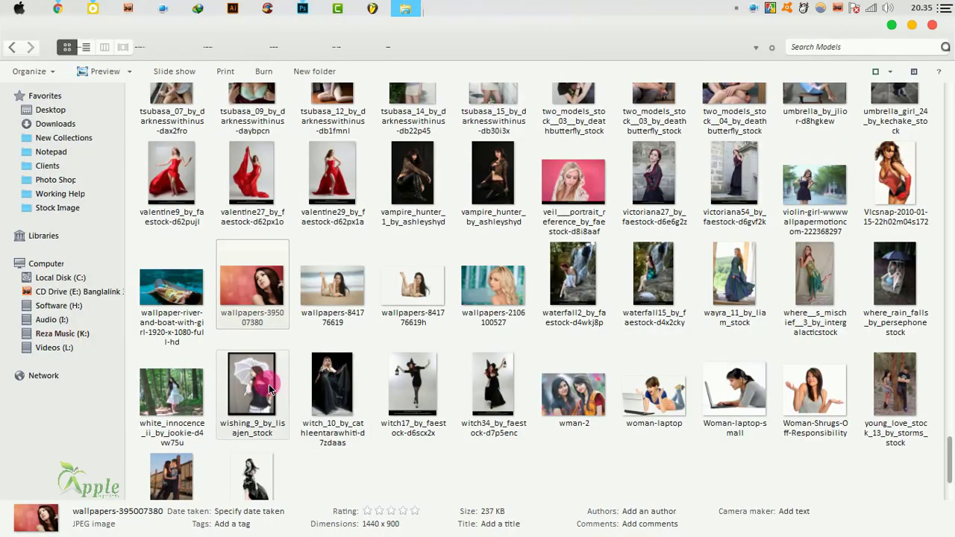
left_click(266, 304)
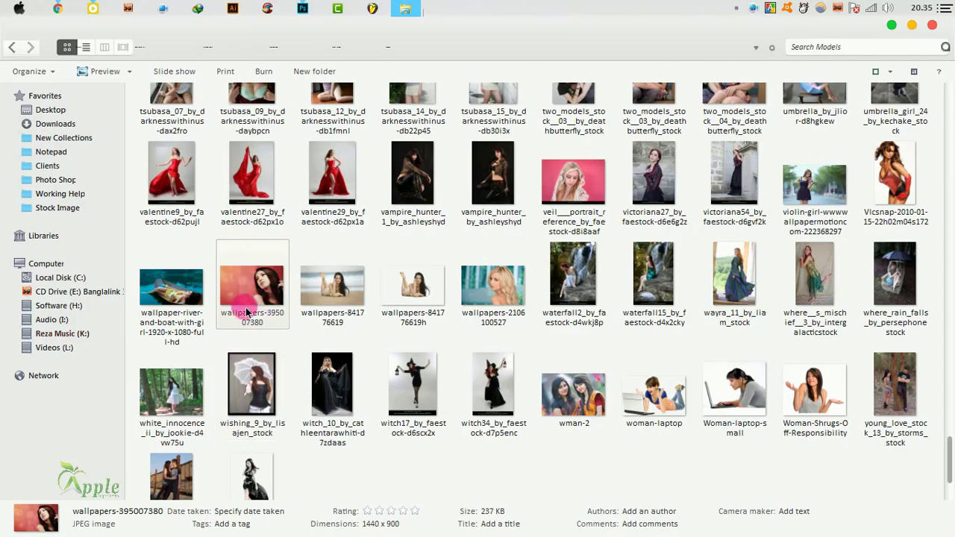
mouse_move(493, 291)
left_mouse_down()
mouse_move(214, 19)
mouse_move(224, 343)
left_mouse_up()
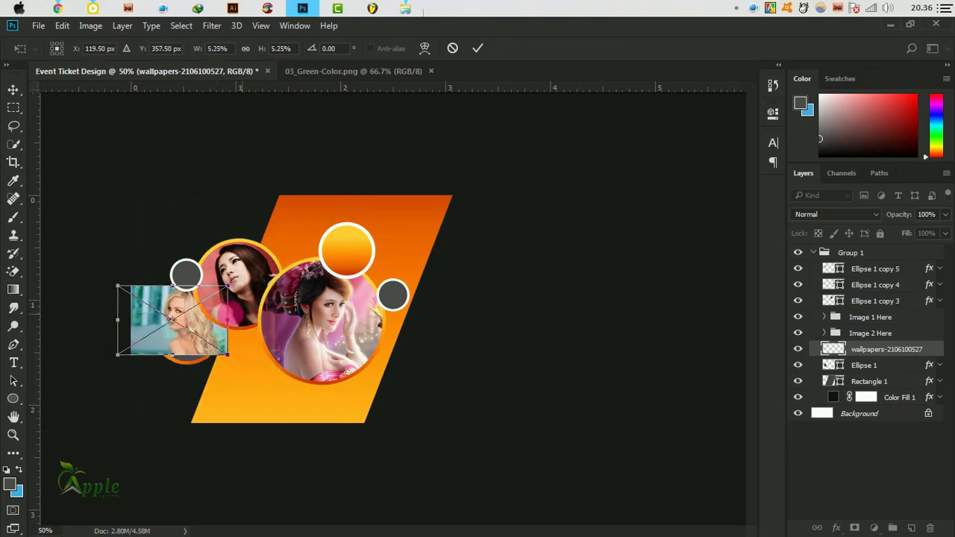
left_click_drag(179, 321, 179, 332)
left_click(477, 48)
right_click(892, 349)
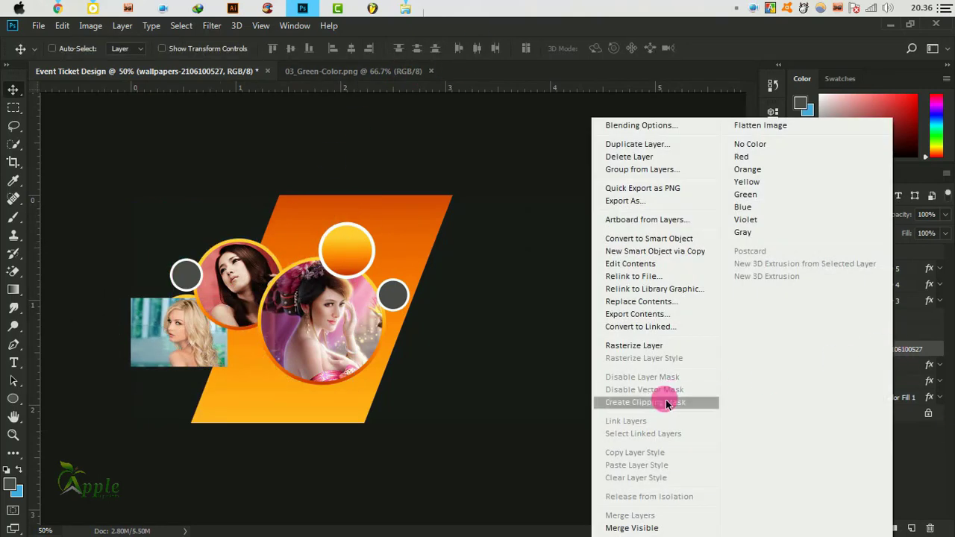
left_click(666, 404)
left_click(864, 365, "shift")
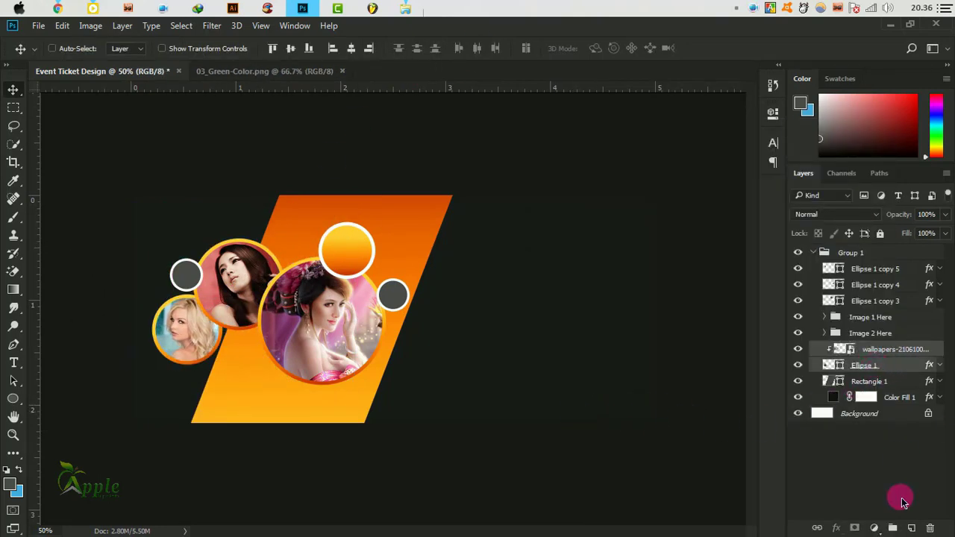
left_click(893, 528)
type("Image 3 Here")
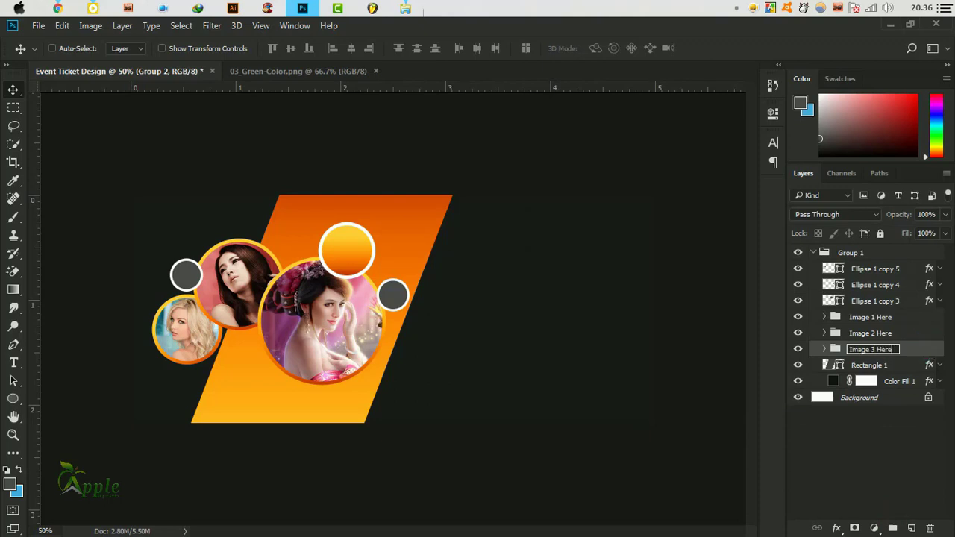
left_click(929, 351)
Step: Recolour the right grey circle dark orange, sampled from the band
left_click(884, 300)
left_click(798, 301)
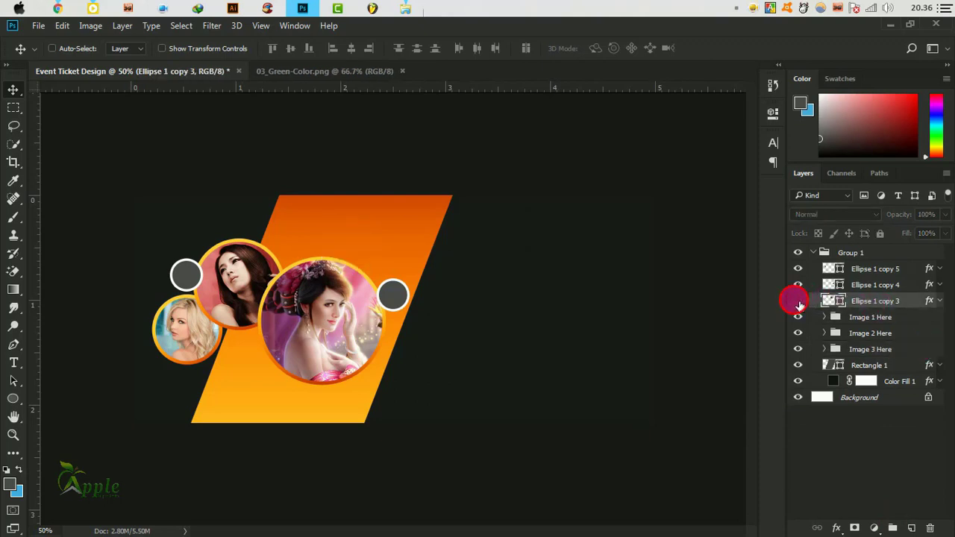
left_click(858, 292)
left_click(798, 285)
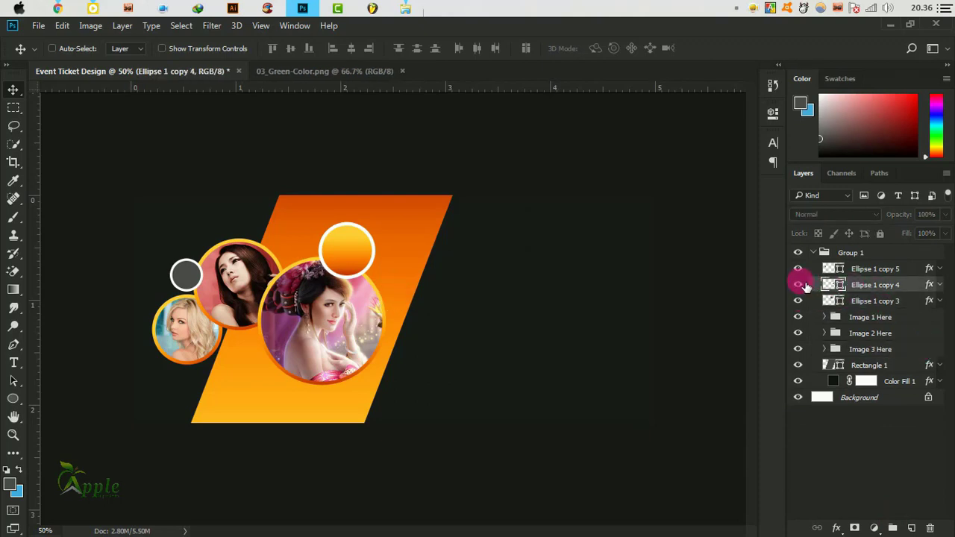
left_click(941, 285)
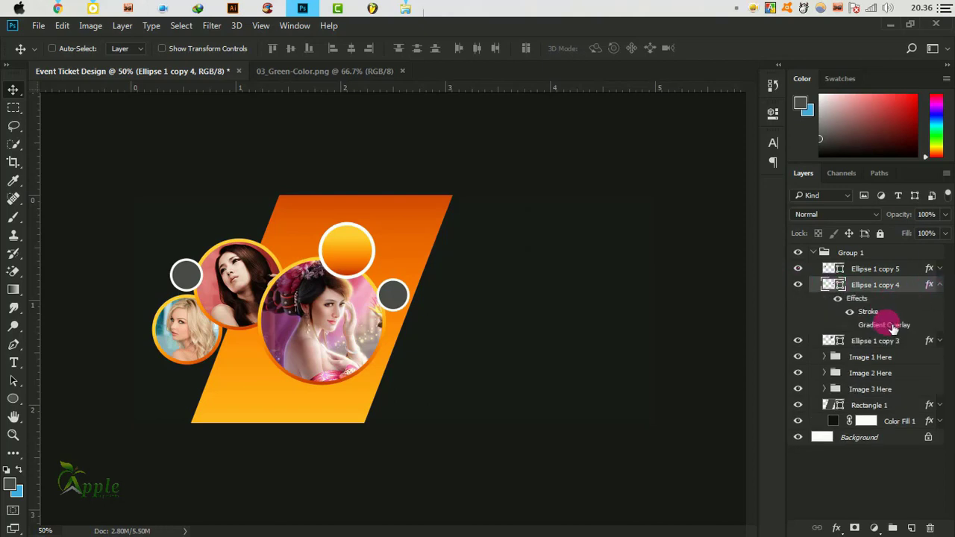
double_click(836, 285)
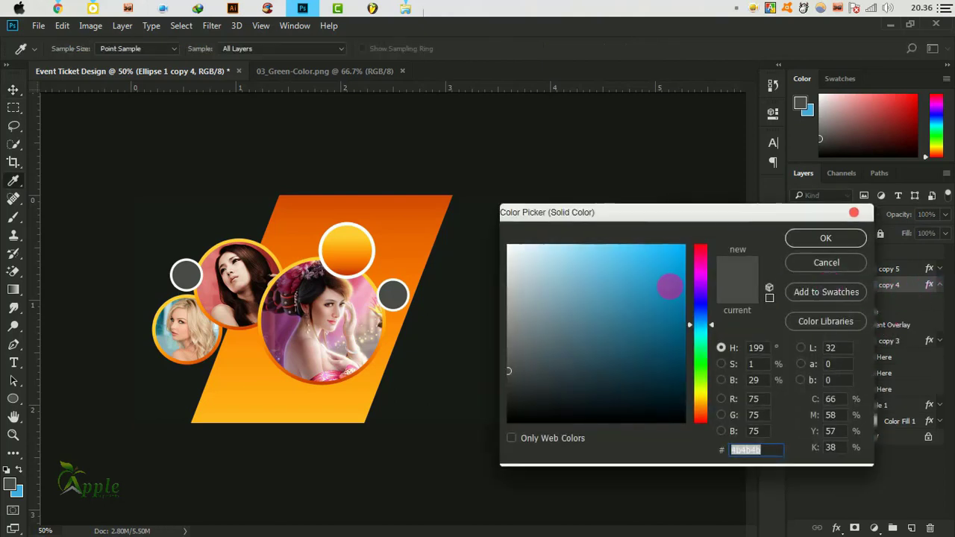
left_click(388, 213)
left_click(374, 238)
left_click(379, 214)
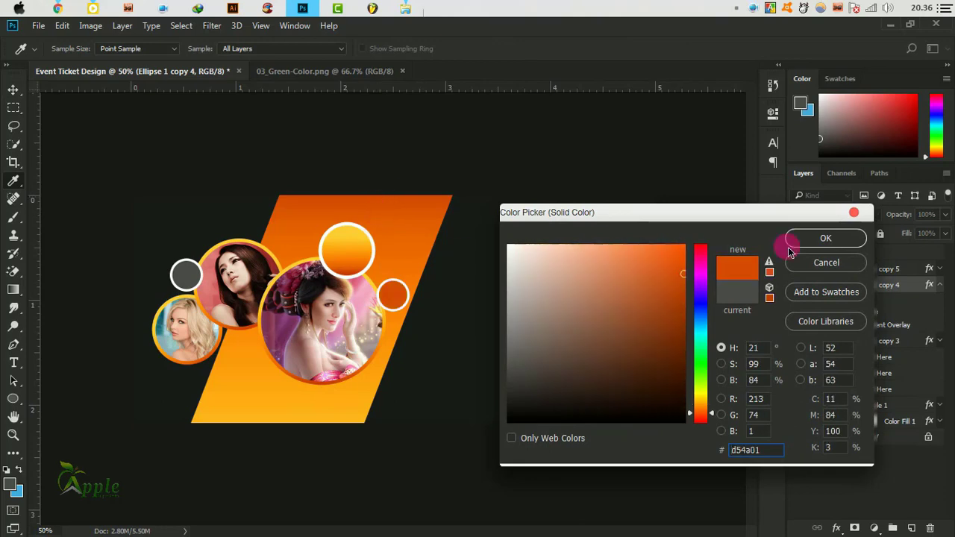
left_click(826, 238)
left_click(941, 285)
Step: Recolour the left circle a lighter band orange and group the three accent circles
double_click(833, 268)
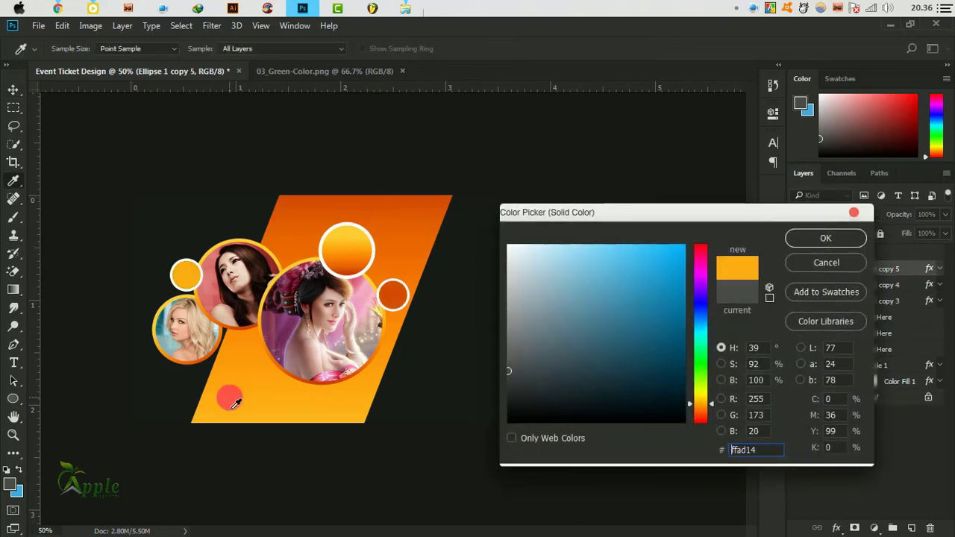
left_click(228, 405)
left_click(424, 214)
left_click(275, 399)
left_click(263, 376)
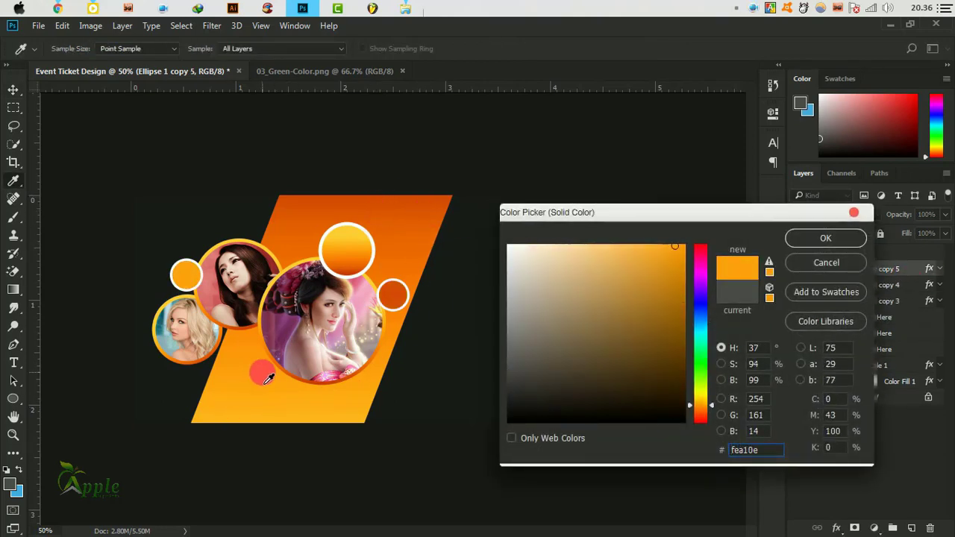
left_click(251, 340)
left_click(826, 239)
left_click(888, 301, "shift")
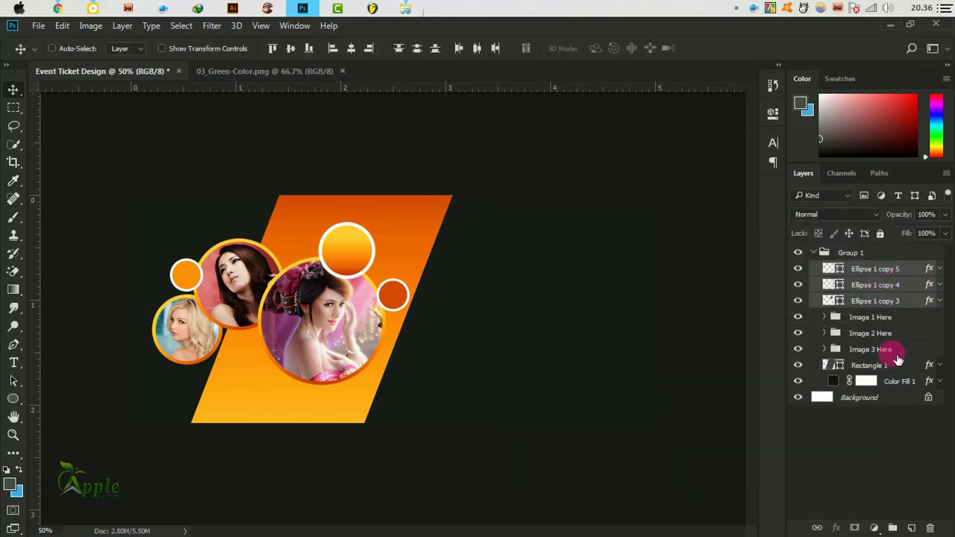
key("ctrl+g")
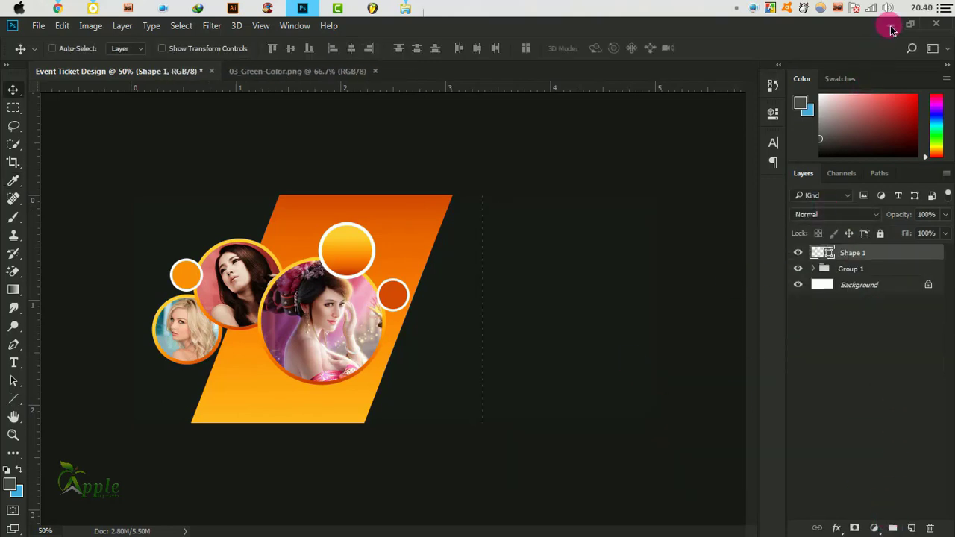
Step: Drag the barcode image file from the desktop into the ticket design
left_click(891, 26)
left_click_drag(286, 505, 507, 417)
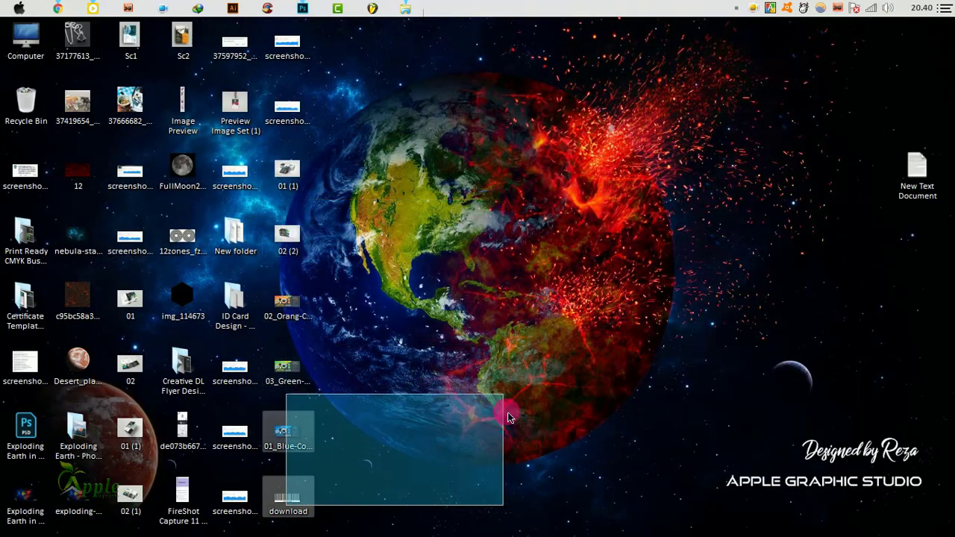
mouse_move(304, 495)
left_mouse_down()
mouse_move(301, 6)
mouse_move(463, 289)
left_mouse_up()
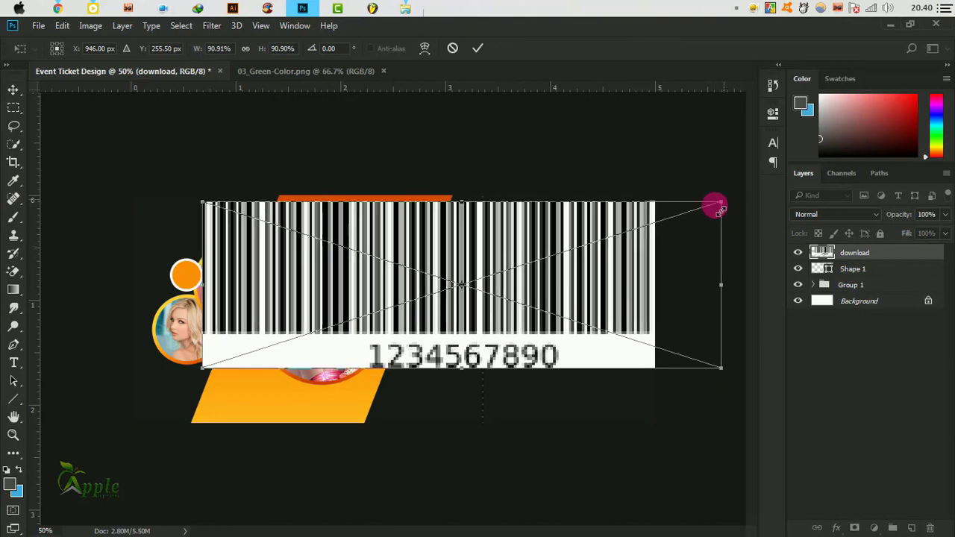
Step: Shrink the barcode to about a quarter size and place it right of the dashed divider
mouse_move(723, 202)
left_mouse_down()
mouse_move(540, 278)
mouse_move(581, 233)
mouse_move(540, 242)
left_mouse_up()
left_click(478, 48)
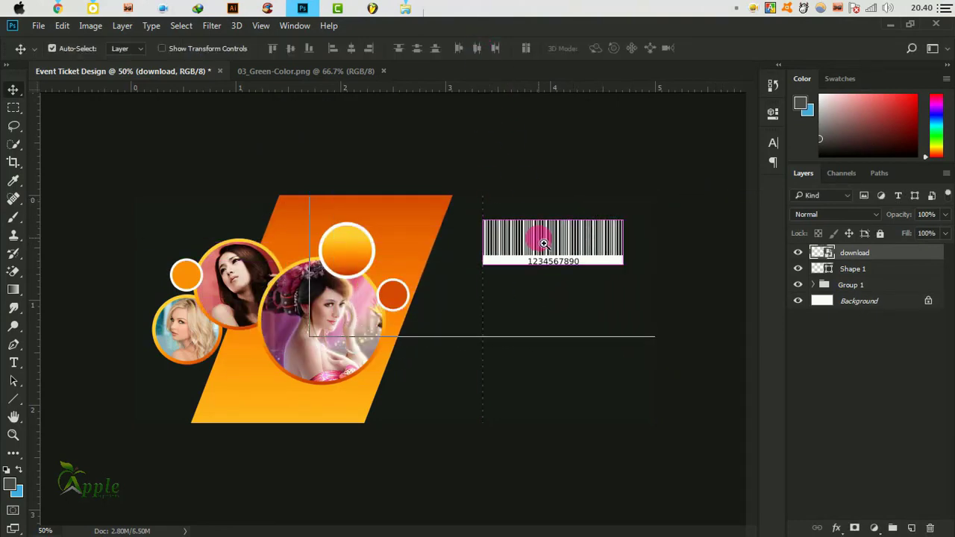
key("ctrl+plus")
key("ctrl+plus")
left_click_drag(358, 313, 402, 289)
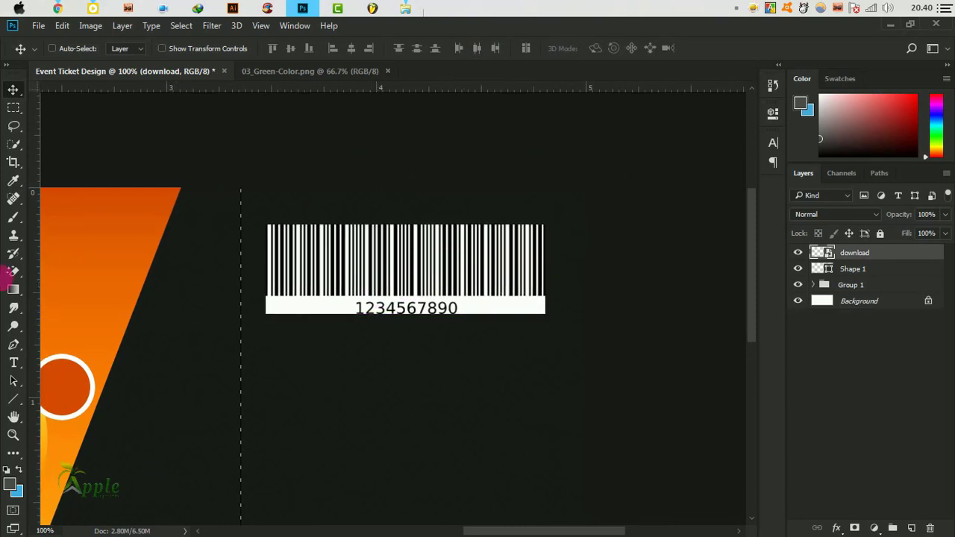
Step: Mask the barcode to show only its bars, hiding the number strip
left_click(15, 115)
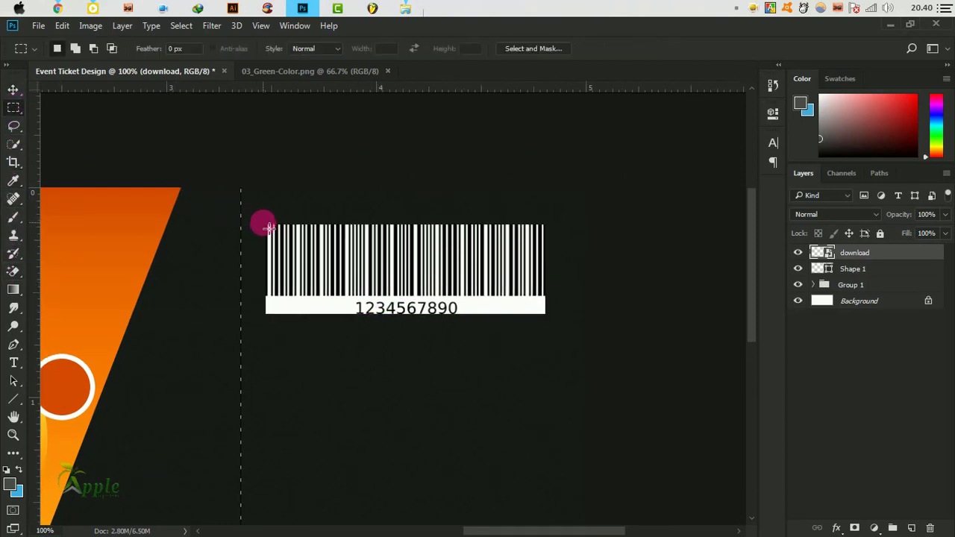
left_click_drag(268, 225, 551, 300)
left_click(855, 527)
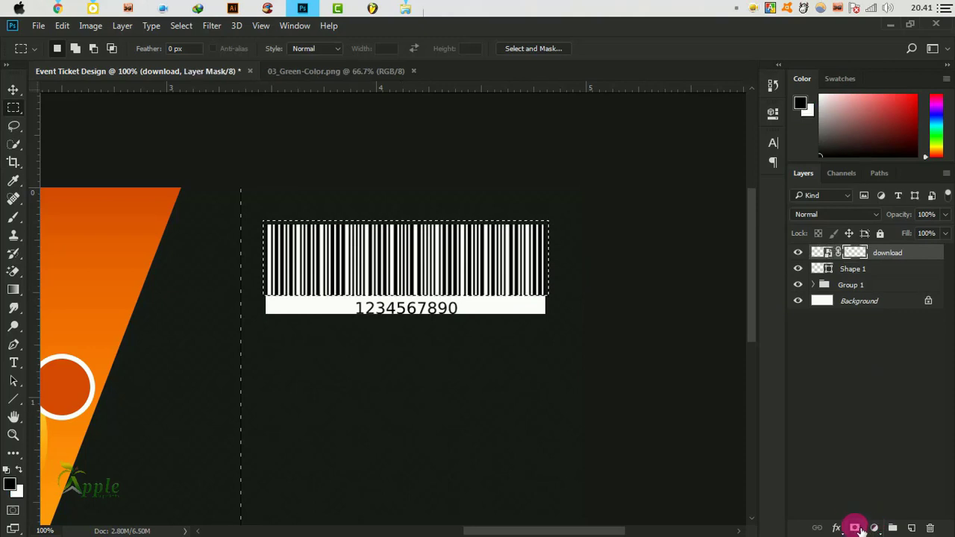
left_click(444, 302)
left_click(21, 92)
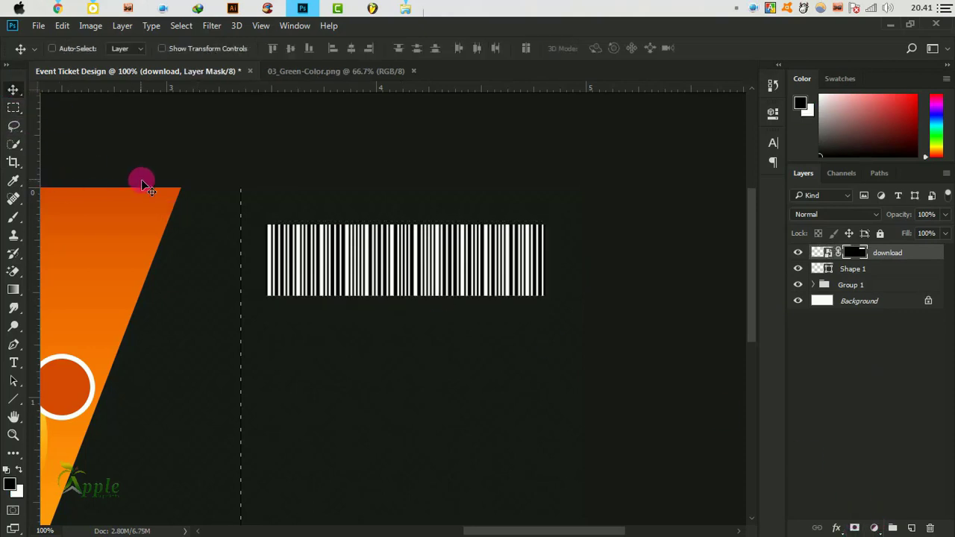
Step: Move the barcode onto the top of the orange band and shorten it from the top
key("ctrl+minus")
left_click(586, 211)
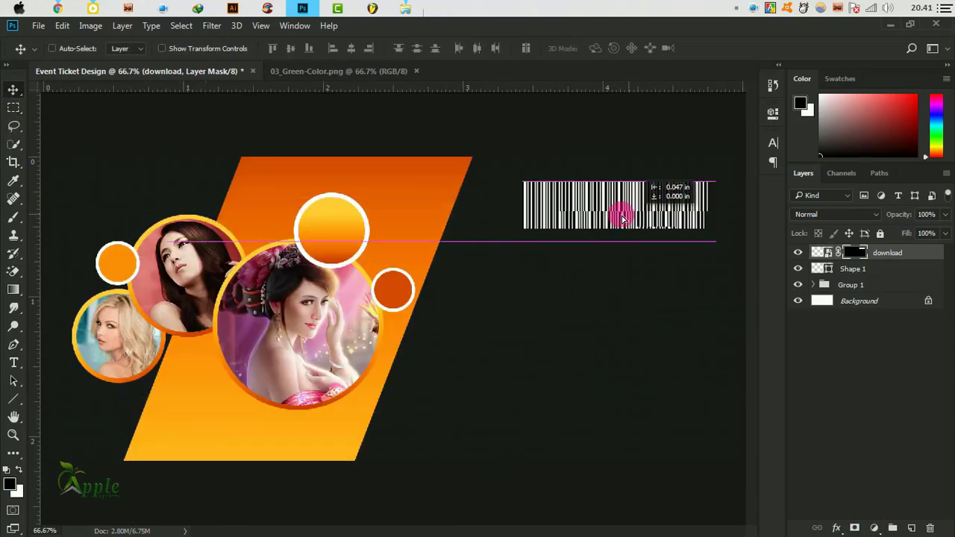
left_click_drag(585, 229, 414, 219)
left_click(144, 74)
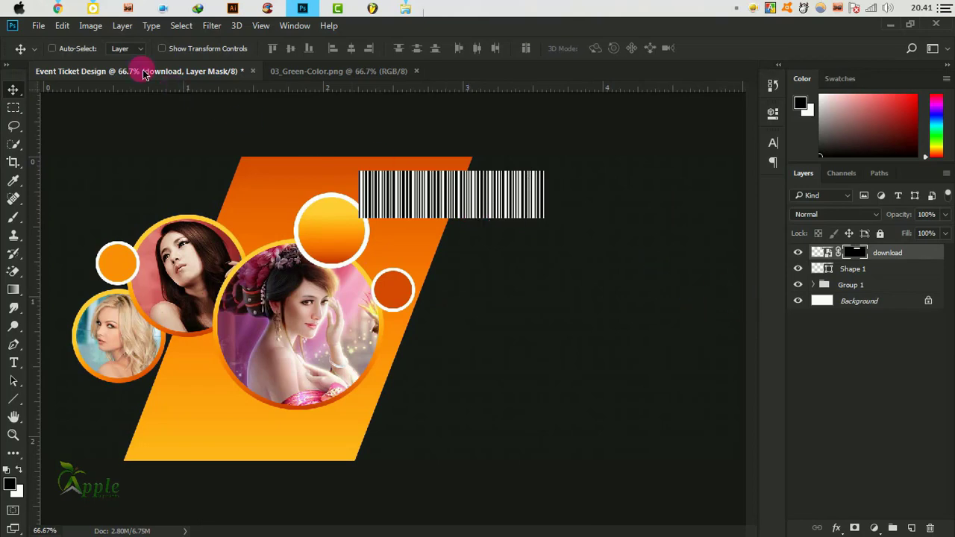
left_click(63, 25)
left_click(186, 285)
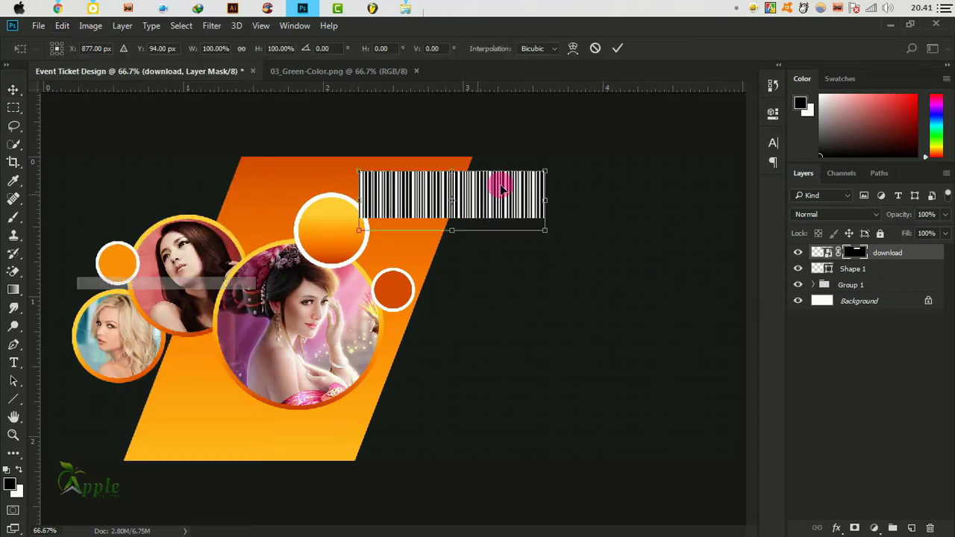
left_click_drag(452, 171, 453, 179)
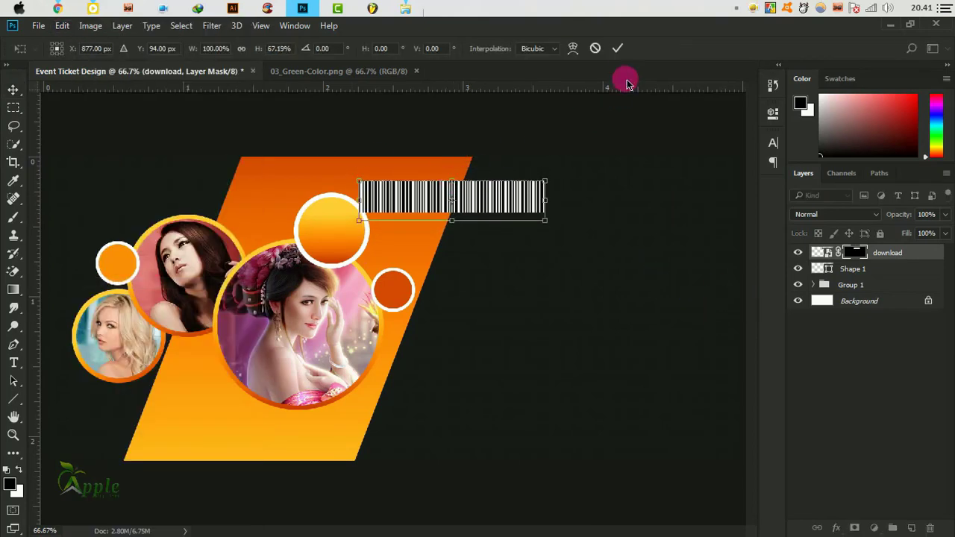
left_click(618, 48)
double_click(924, 256)
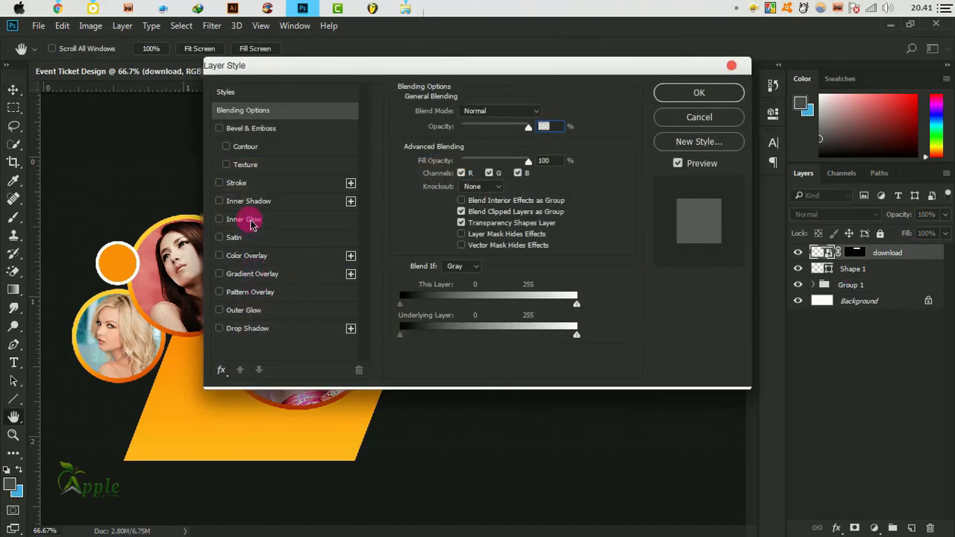
Step: Give the barcode a 5 px Inside Stroke, then slide it along the band's top edge
left_click(252, 185)
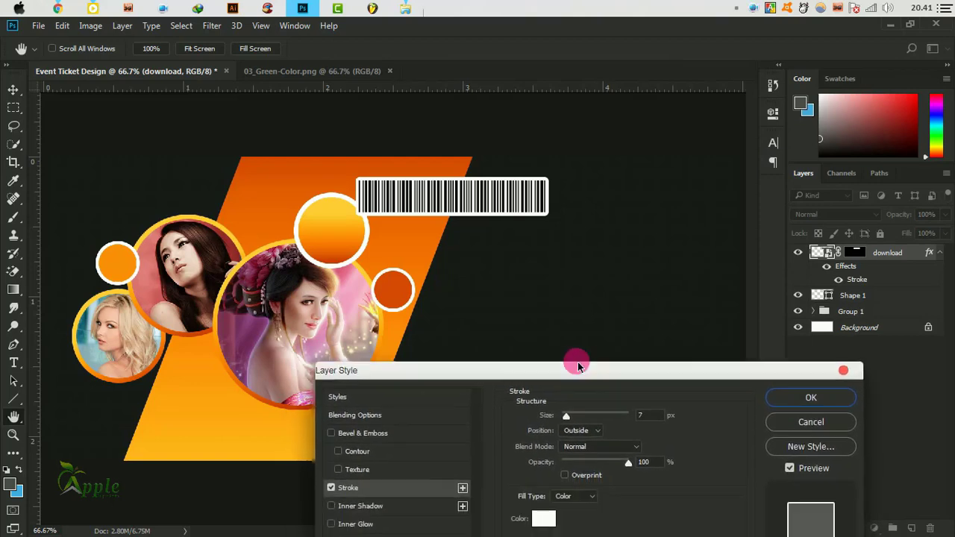
left_click_drag(577, 362, 597, 324)
left_click(598, 407)
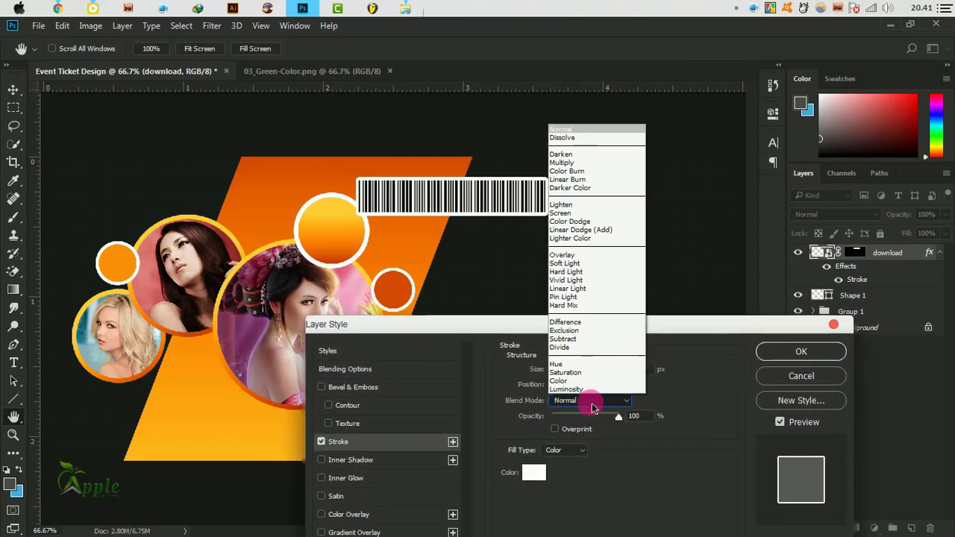
left_click(571, 400)
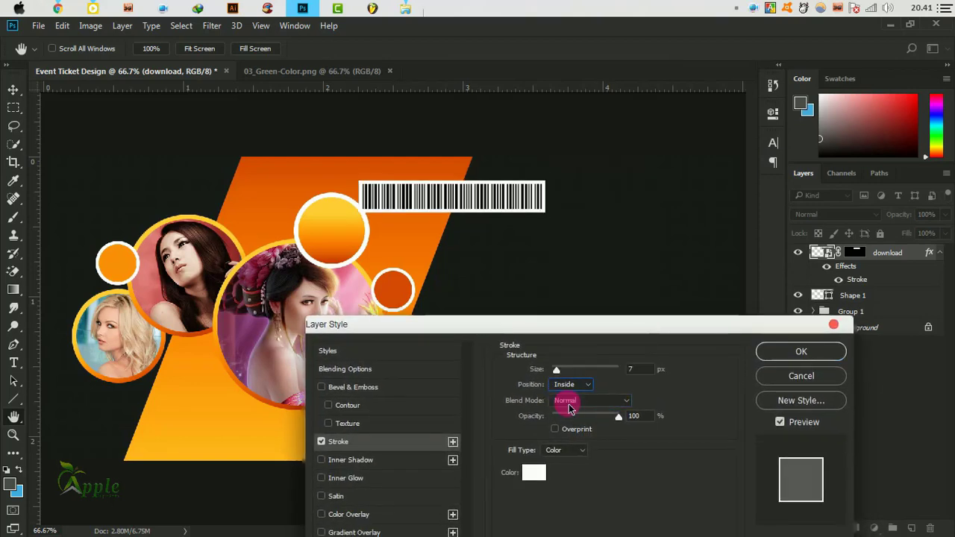
double_click(631, 369)
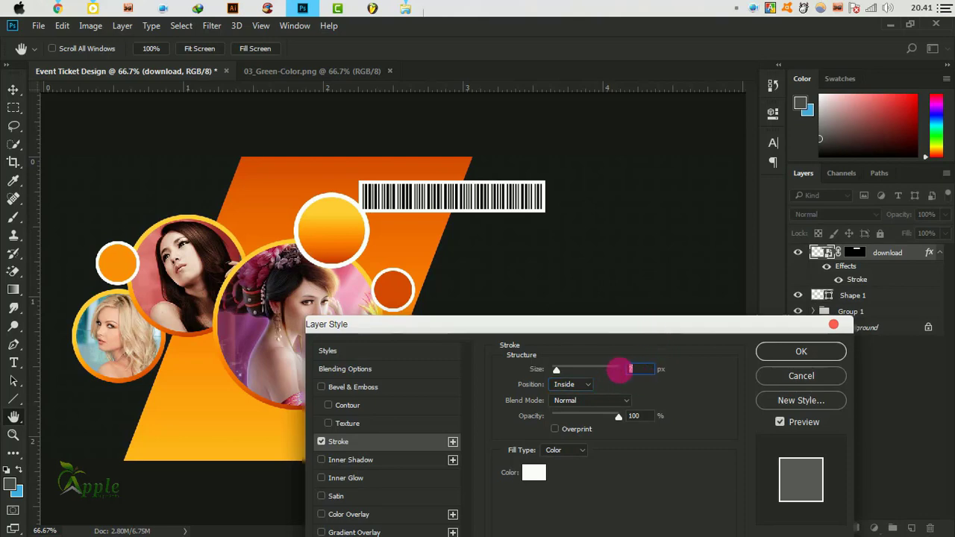
type("5")
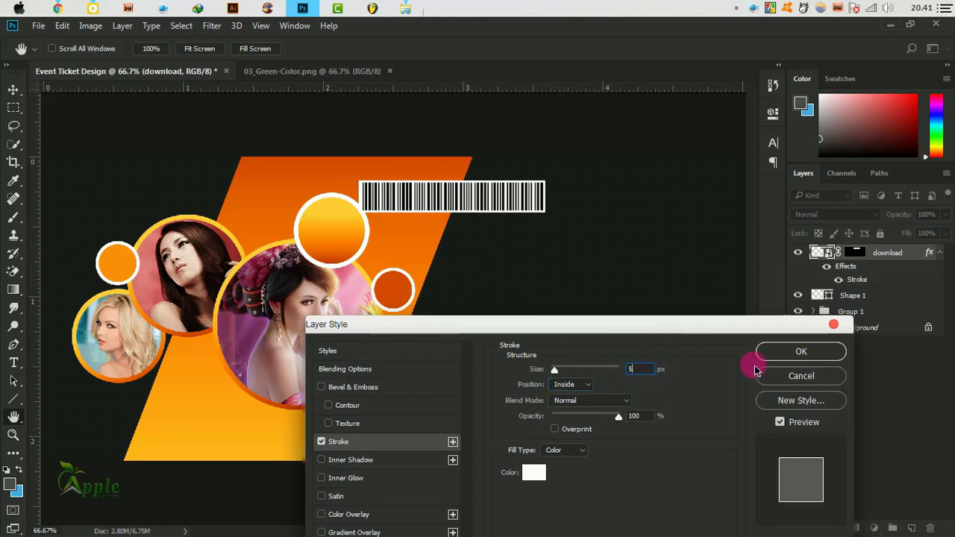
left_click(776, 352)
mouse_move(505, 196)
left_mouse_down()
mouse_move(430, 424)
mouse_move(457, 196)
mouse_move(388, 184)
mouse_move(440, 200)
left_mouse_up()
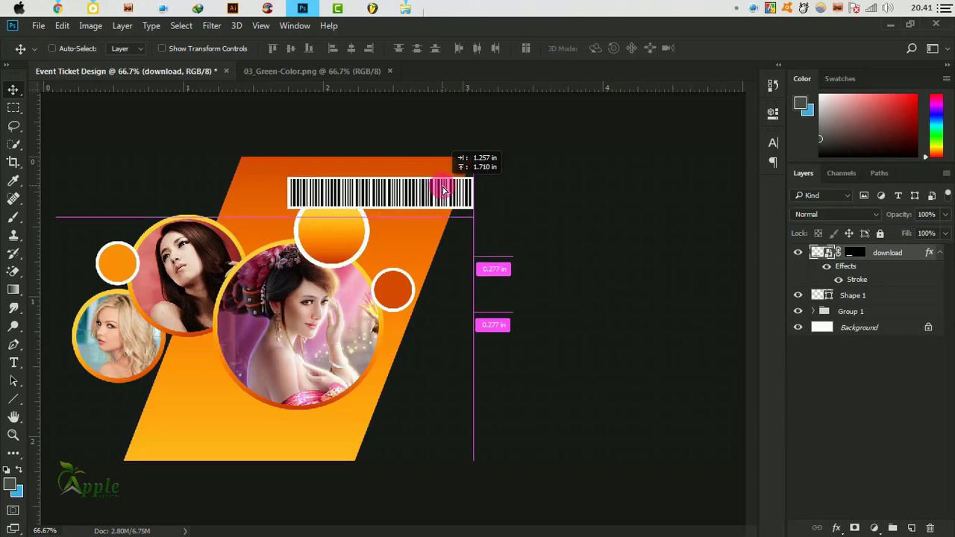
Step: Scale the barcode beside the top circle to about 80% and move it slightly lower
key("ctrl+t")
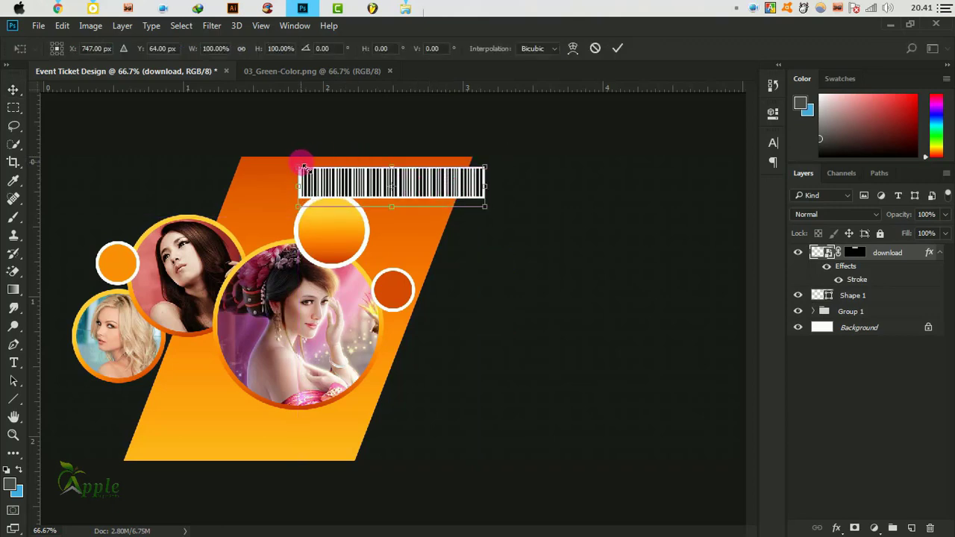
left_click_drag(303, 167, 338, 176)
left_click(618, 48)
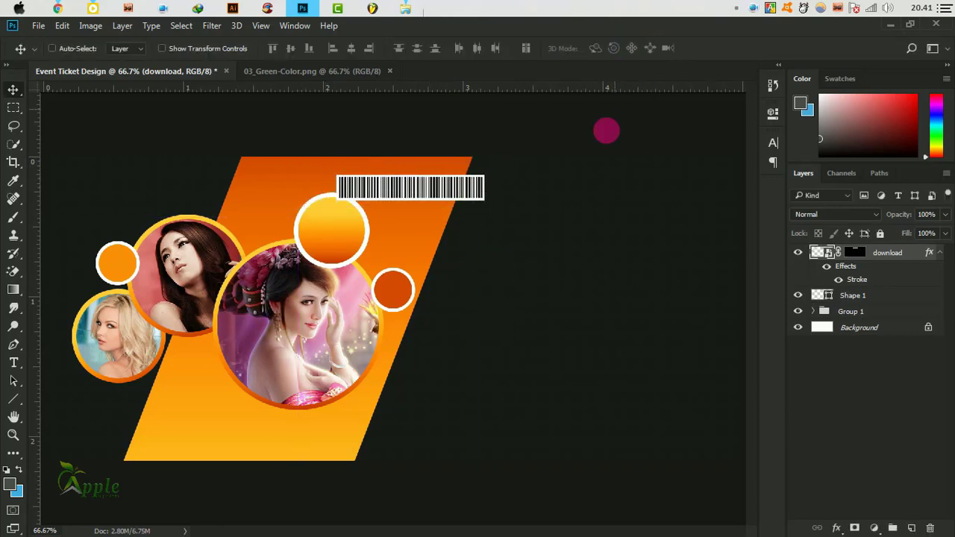
mouse_move(496, 194)
left_mouse_down()
mouse_move(499, 220)
mouse_move(478, 238)
mouse_move(493, 224)
left_mouse_up()
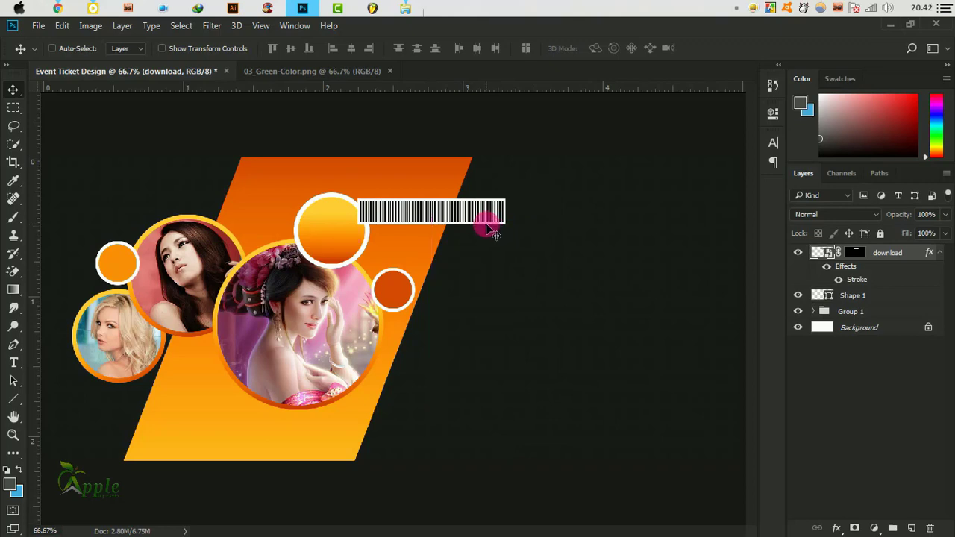
Step: Shrink the barcode a little more and place a duplicate farther right on the background
key("ctrl+t")
left_click_drag(359, 200, 373, 202)
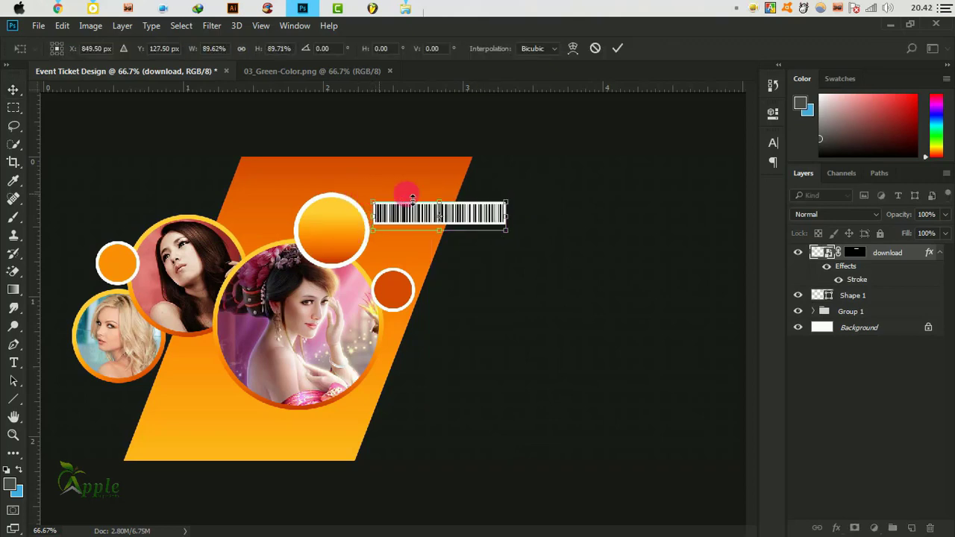
left_click(618, 48)
left_click_drag(456, 217, 657, 219)
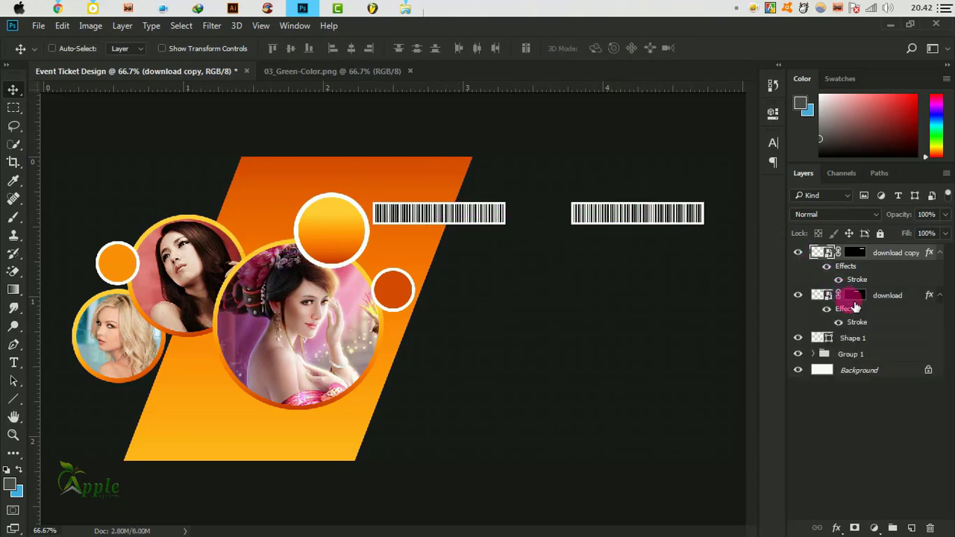
Step: Add a 17 pt Microsoft Tai Le period and move it up between the barcodes
left_click(941, 296)
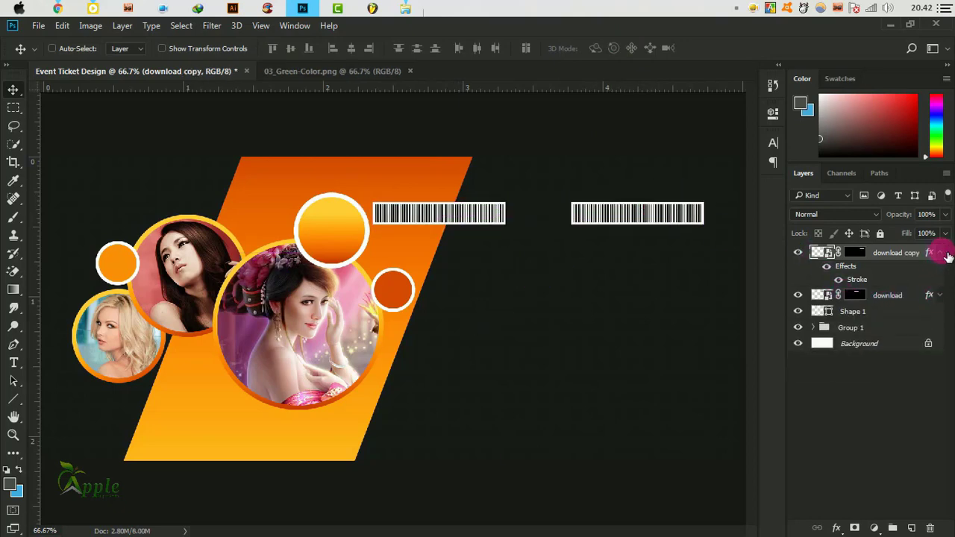
left_click(940, 253)
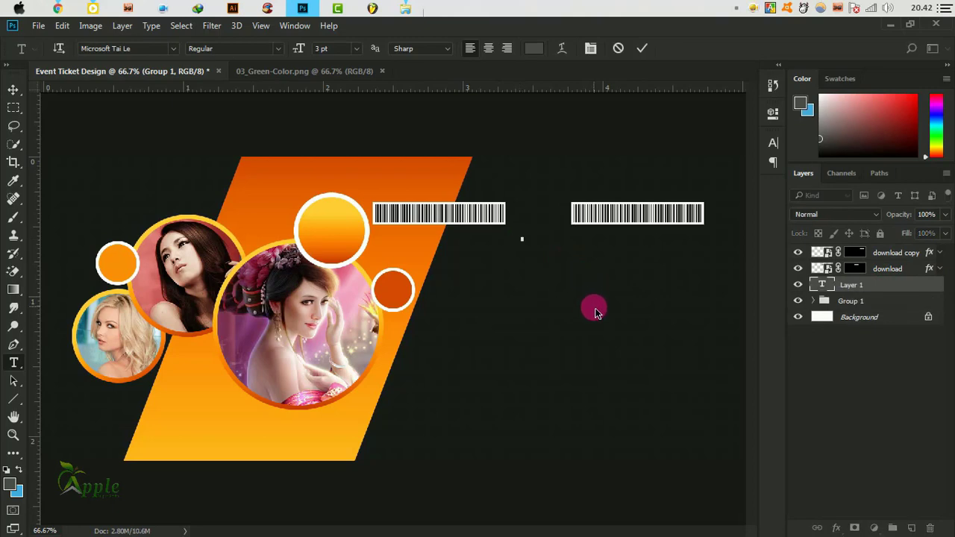
left_click(642, 47)
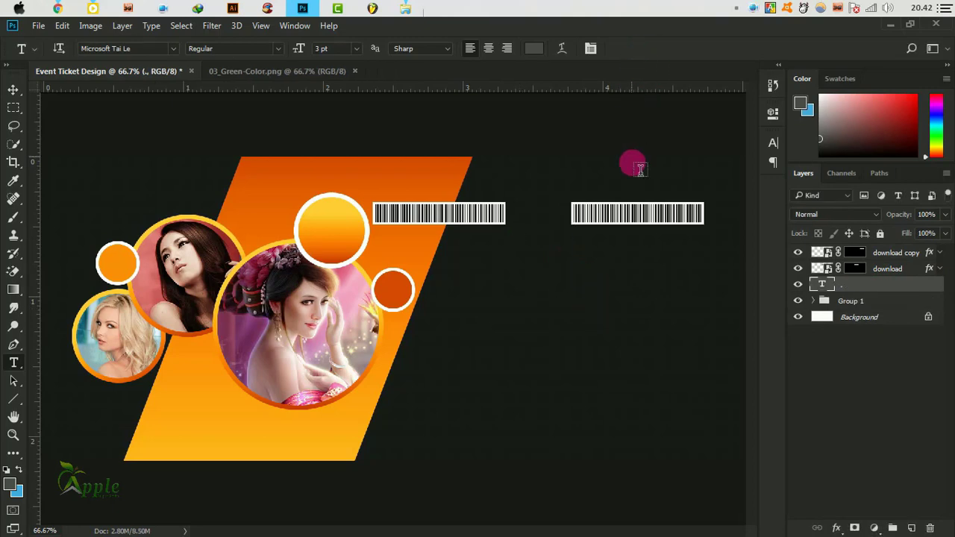
left_click(773, 142)
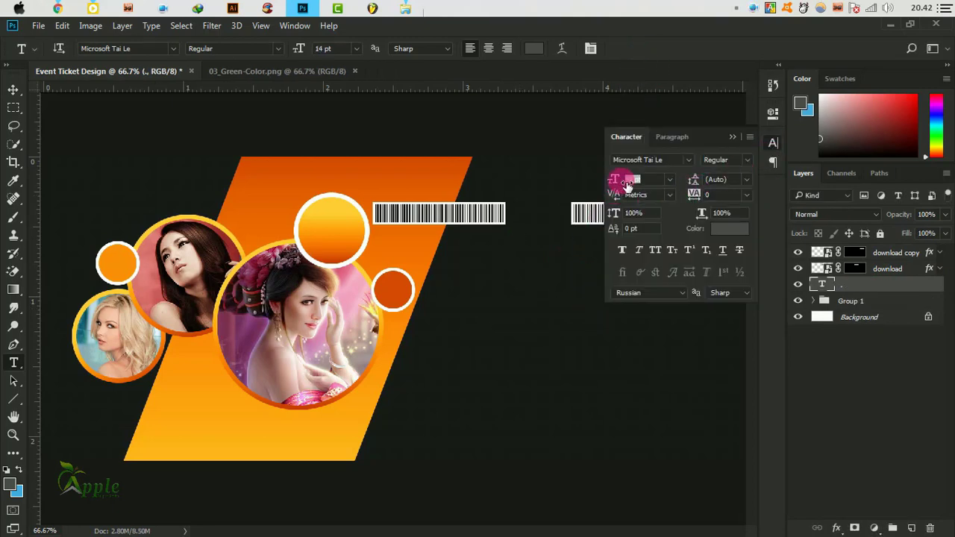
left_click(741, 138)
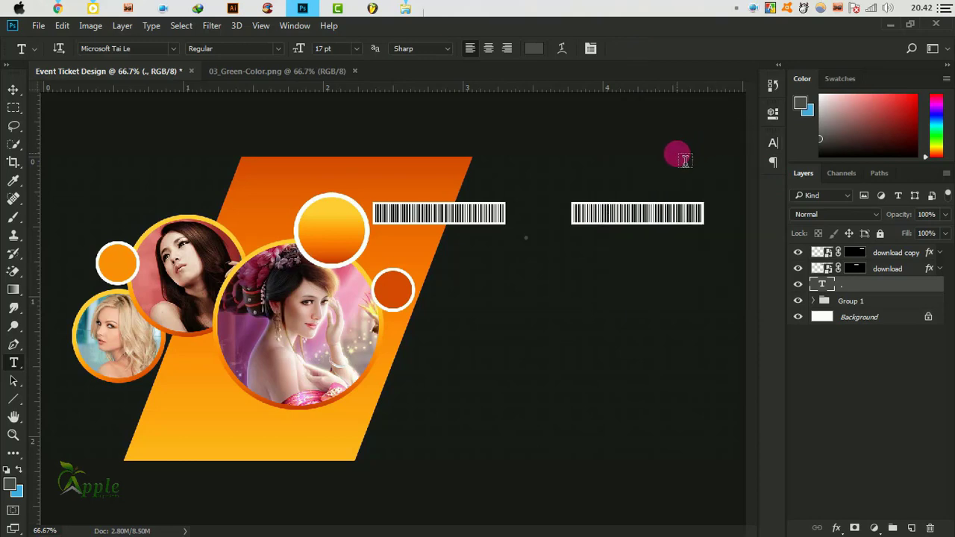
left_click(13, 91)
mouse_move(536, 241)
left_mouse_down()
mouse_move(541, 162)
mouse_move(549, 178)
left_mouse_up()
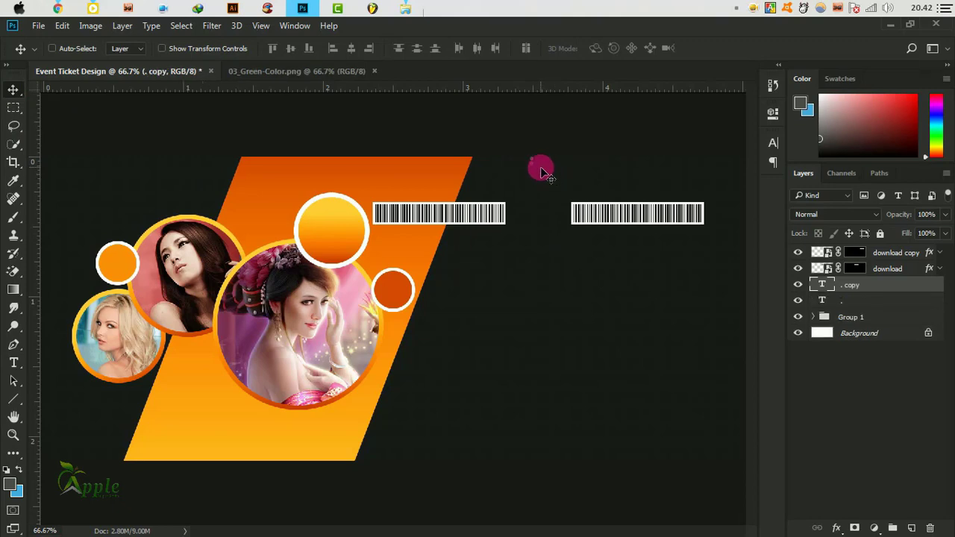
Step: Duplicate the dot below, group the dot layers, and copy that column downward
scroll(542, 169, "up", 3)
scroll(549, 170, "up", 2)
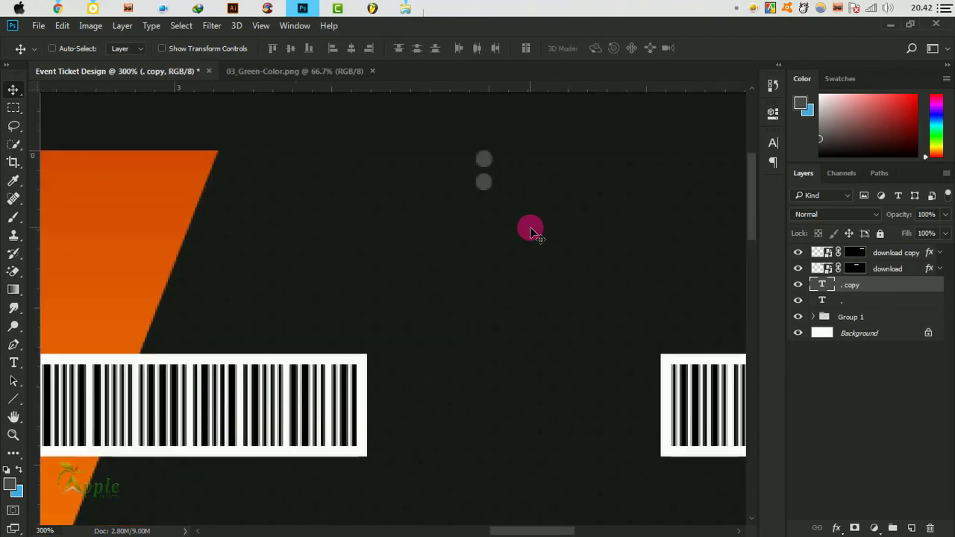
left_click_drag(501, 191, 496, 316)
left_click(864, 385, "shift")
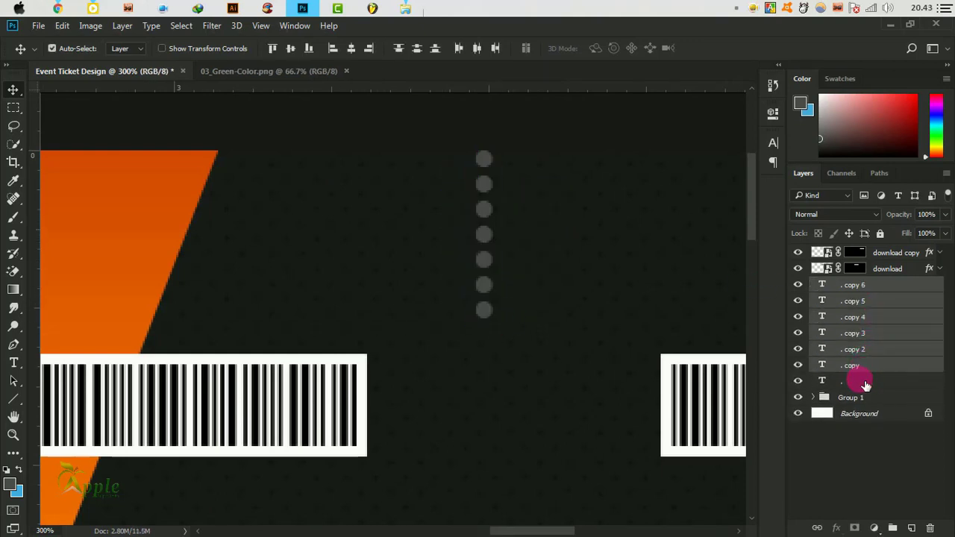
left_click(892, 528)
left_click_drag(489, 209, 522, 387, "alt")
Step: Extend the dotted column further down the ticket with more group copies
scroll(620, 313, "down", 2)
key("ctrl+minus")
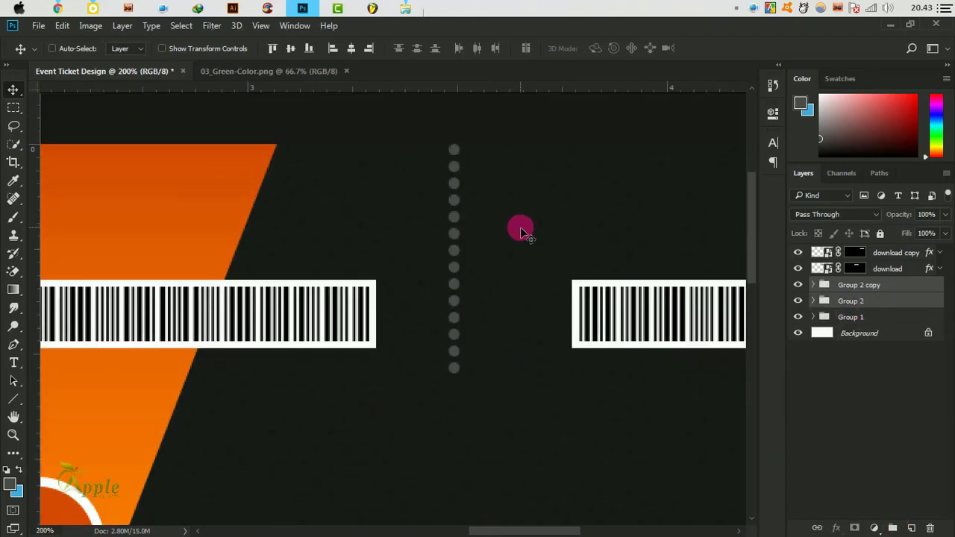
scroll(515, 299, "down", 2)
scroll(478, 224, "down", 2)
left_click_drag(463, 161, 491, 398)
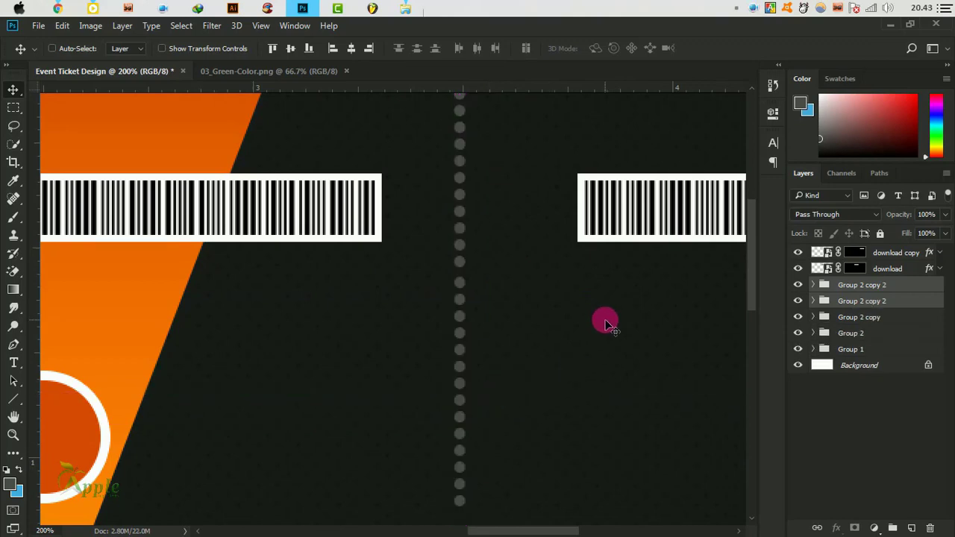
left_click(876, 328, "shift")
key("ctrl+minus")
key("ctrl+minus")
left_click_drag(559, 298, 564, 397)
Step: Group all dot columns into Group 3 and convert it to a smart object
scroll(545, 302, "up", 2)
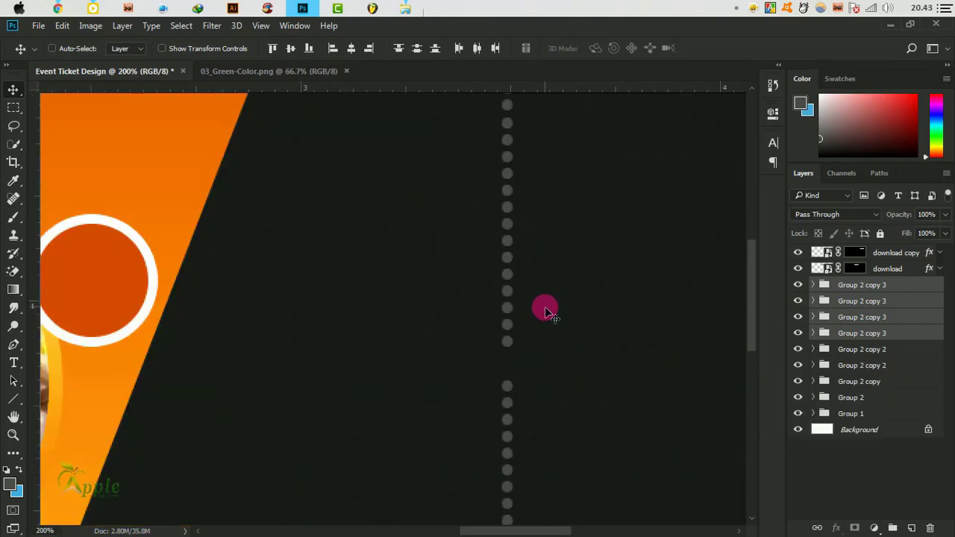
key("ctrl+minus")
key("ctrl+minus")
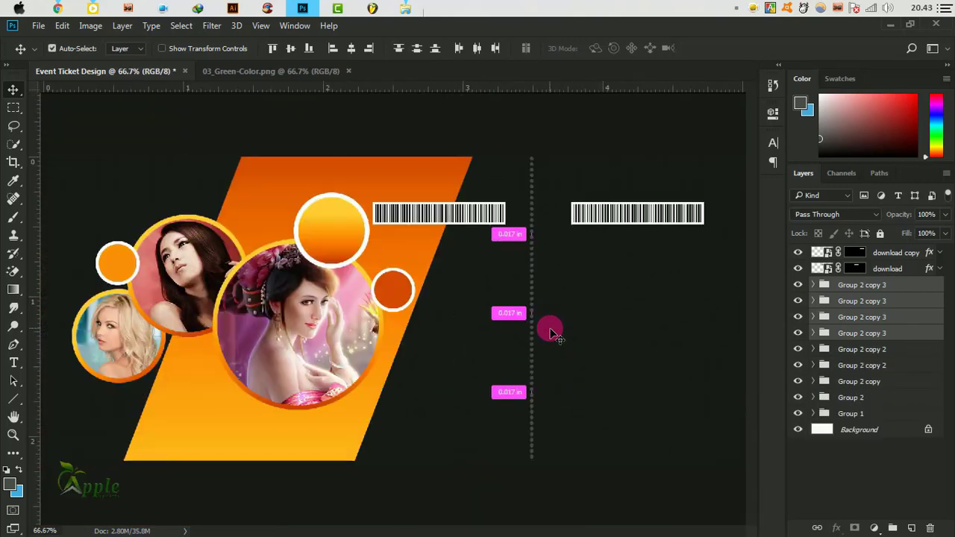
left_click(858, 397, "shift")
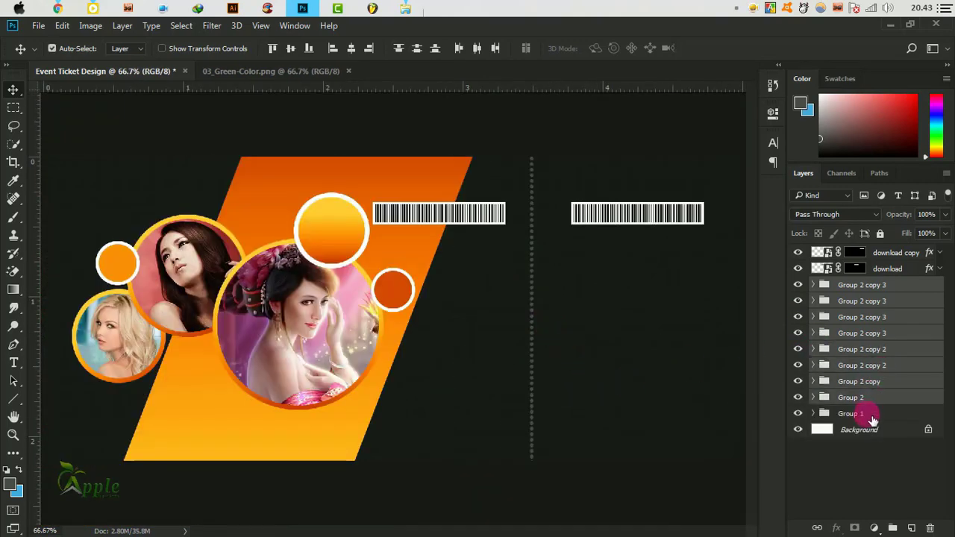
key("ctrl+g")
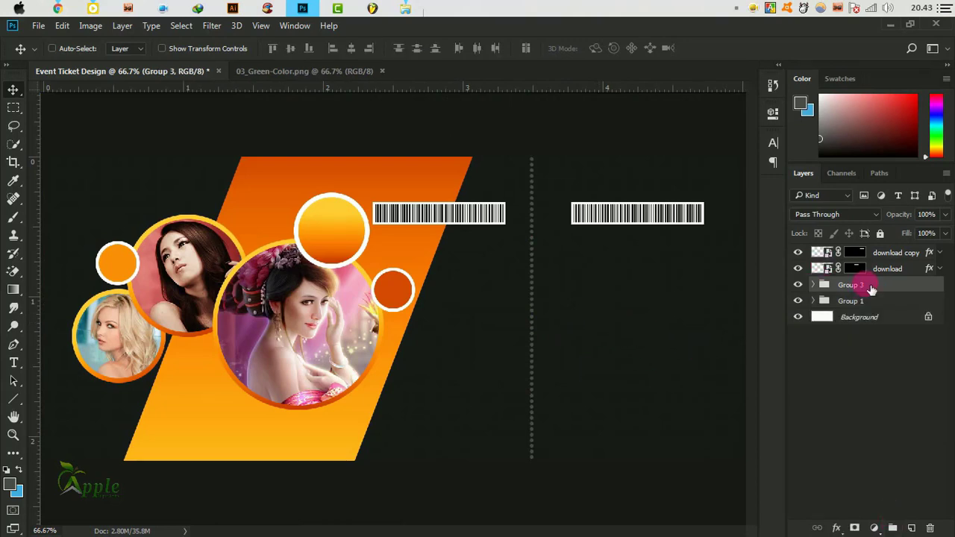
right_click(872, 289)
left_click(873, 289)
type("Line Break")
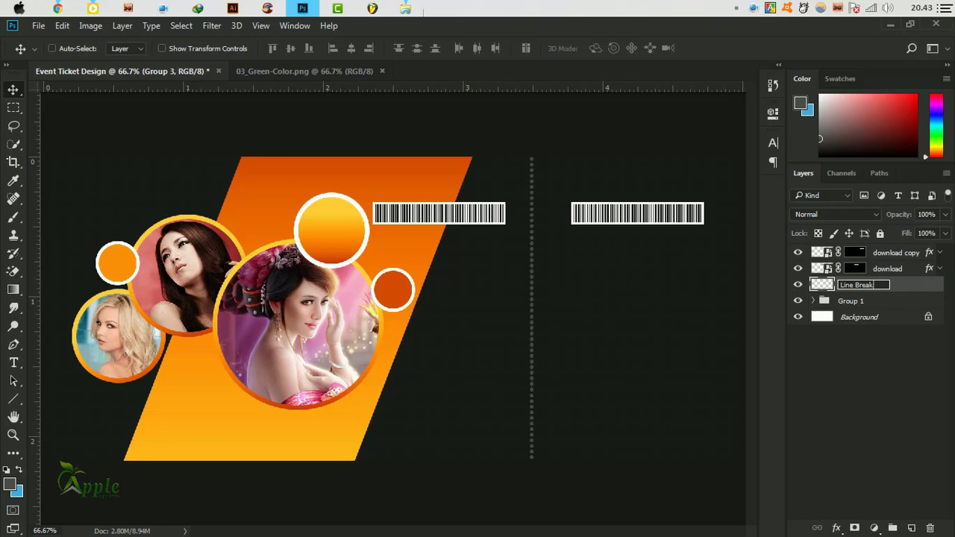
Step: Name the divider layer Line Break and enable a Color Overlay on it
left_click(931, 293)
left_click(827, 297)
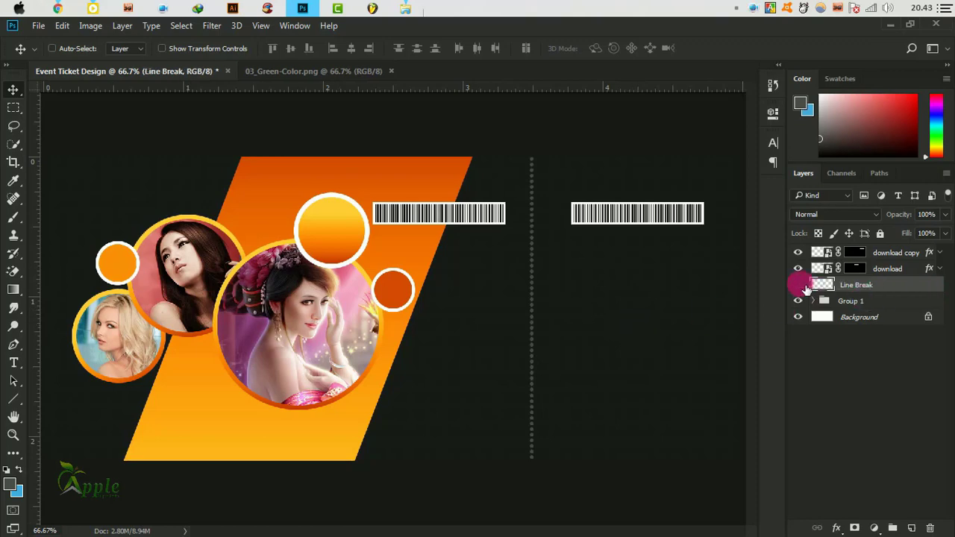
double_click(907, 295)
left_click_drag(533, 64, 936, 183)
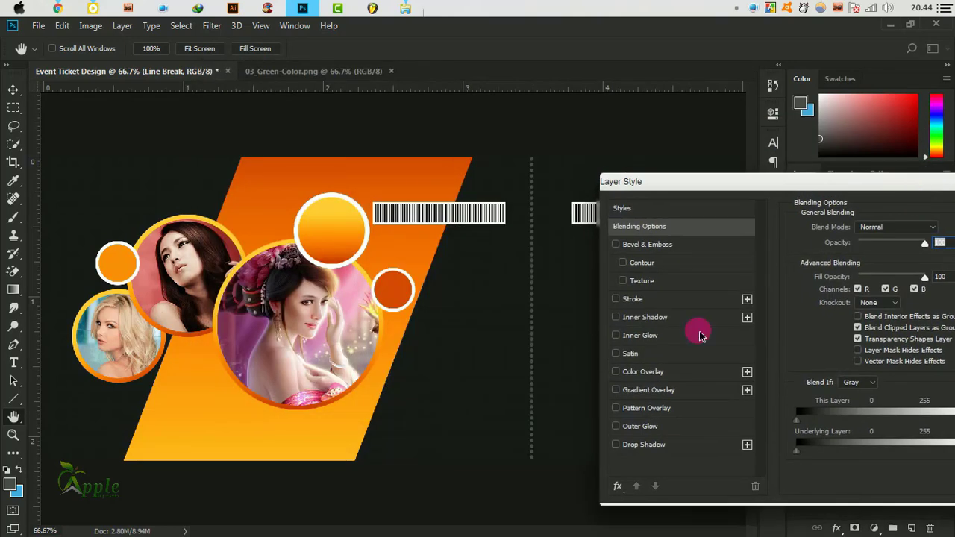
left_click(657, 375)
left_click_drag(825, 187, 835, 197)
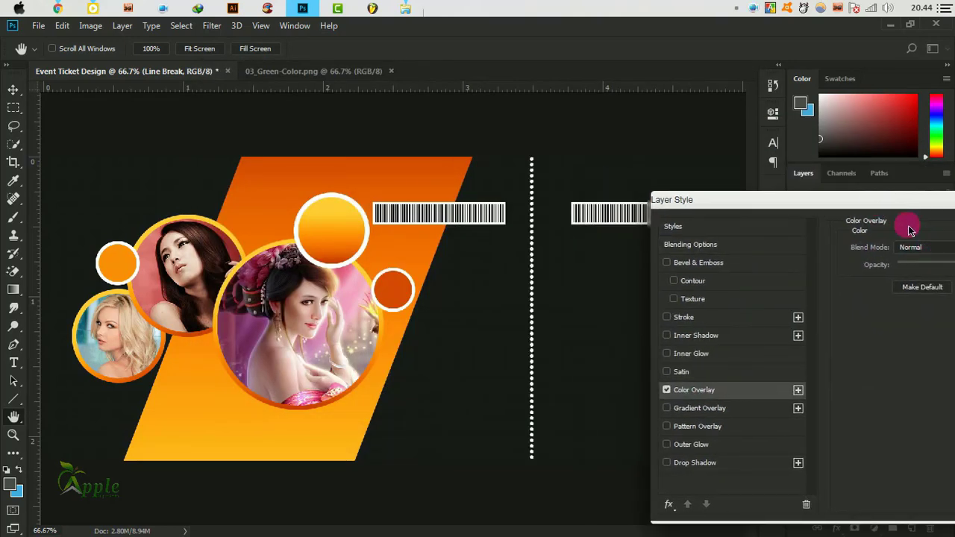
Step: Set the Color Overlay colour to near-black #020202 and apply the style
left_click(942, 239)
type("1a1d1a")
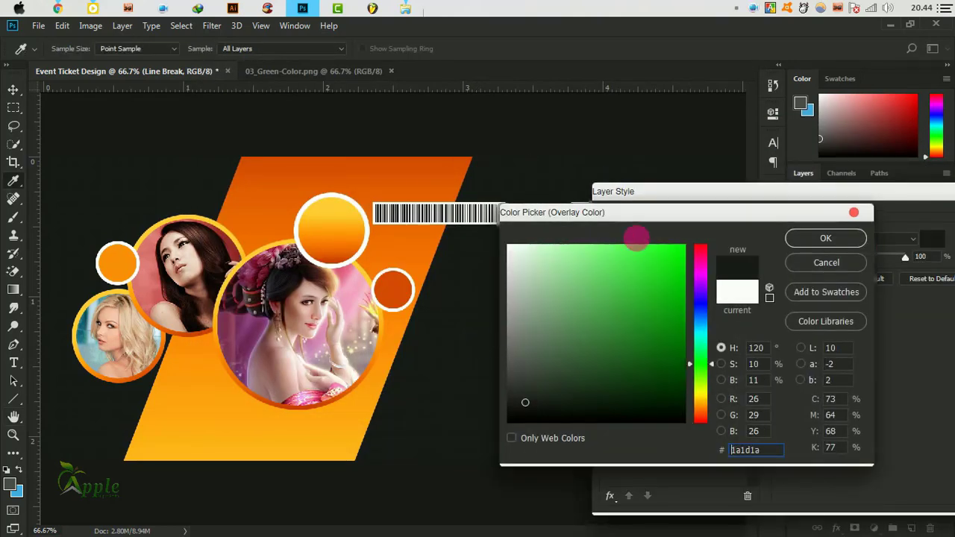
mouse_move(634, 235)
left_mouse_down()
mouse_move(816, 277)
mouse_move(797, 288)
left_mouse_up()
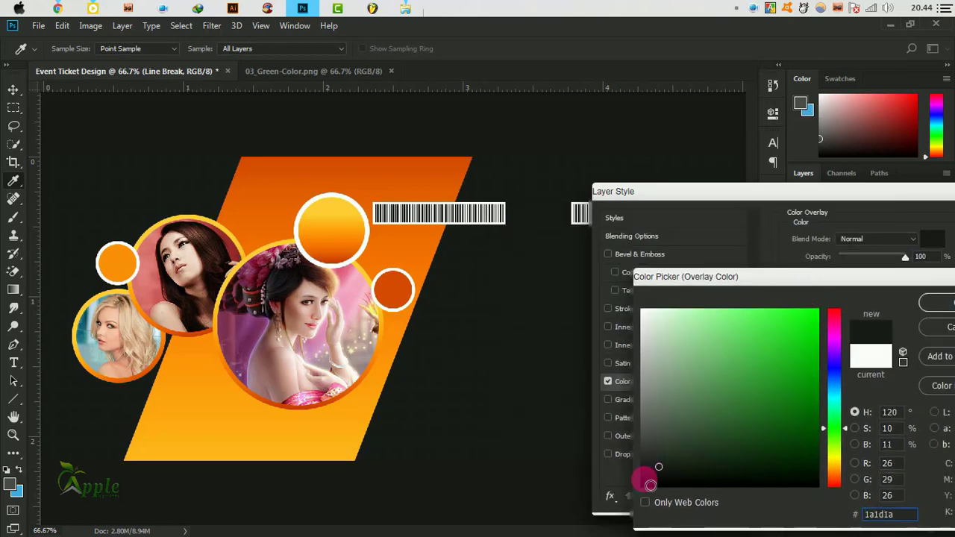
left_click(646, 487)
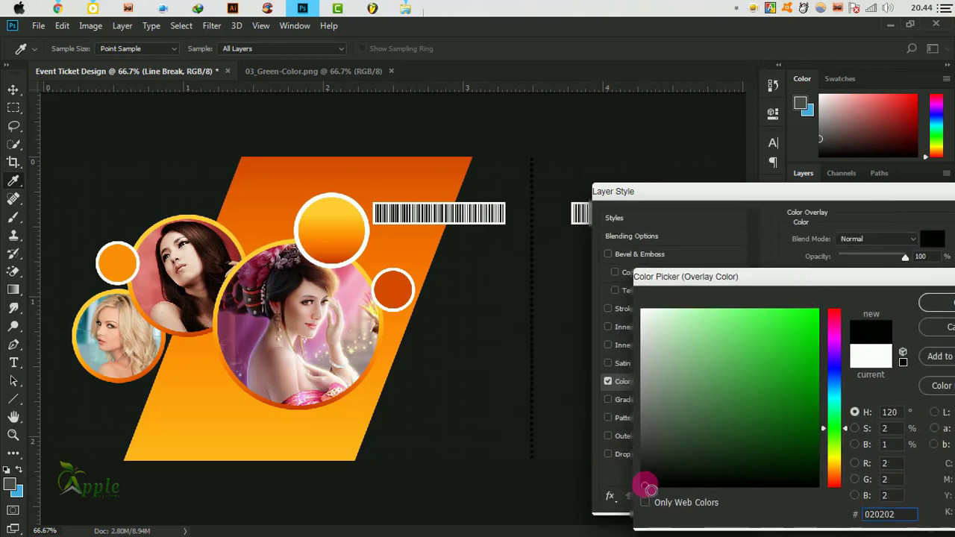
mouse_move(792, 295)
left_mouse_down()
mouse_move(736, 302)
mouse_move(793, 313)
left_mouse_up()
left_click(792, 314)
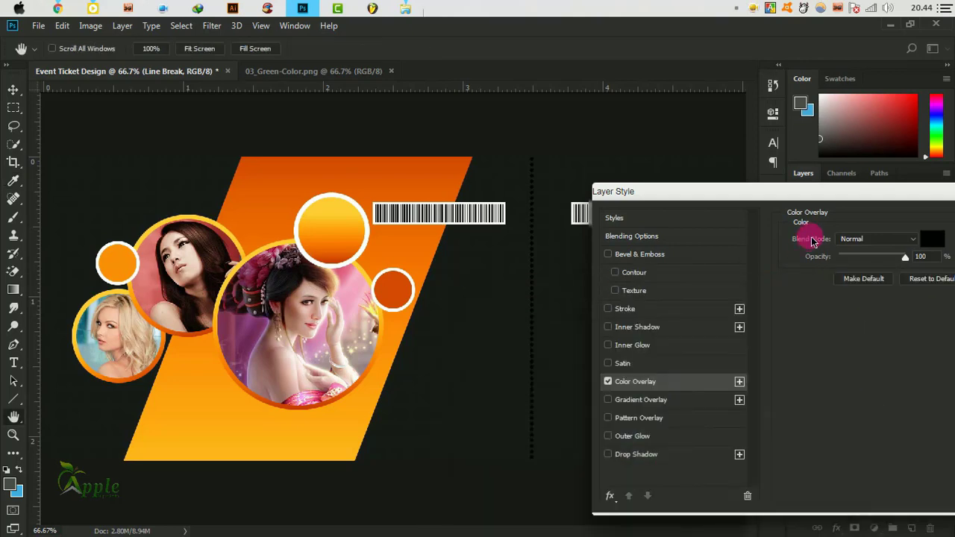
mouse_move(841, 200)
left_mouse_down()
mouse_move(635, 273)
mouse_move(592, 259)
left_mouse_up()
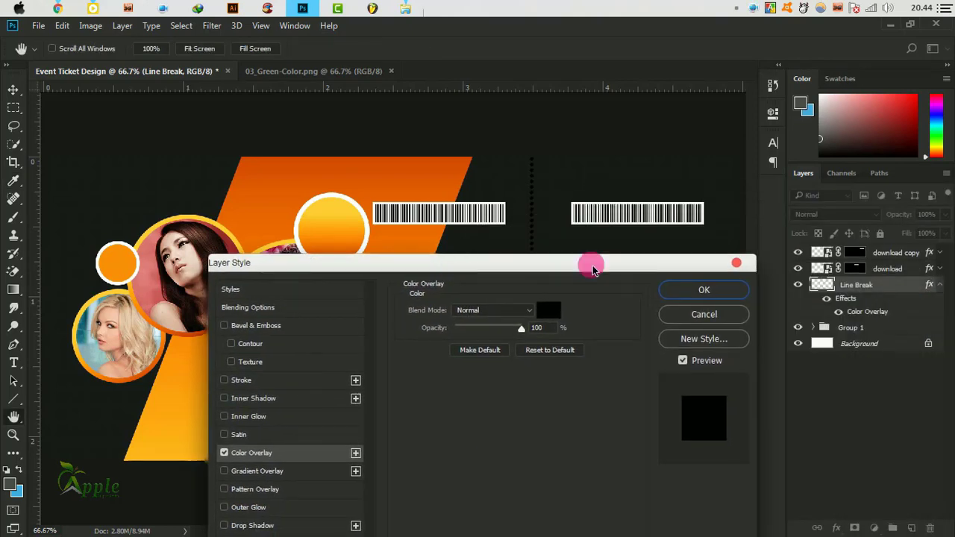
left_click(673, 287)
left_click(941, 285)
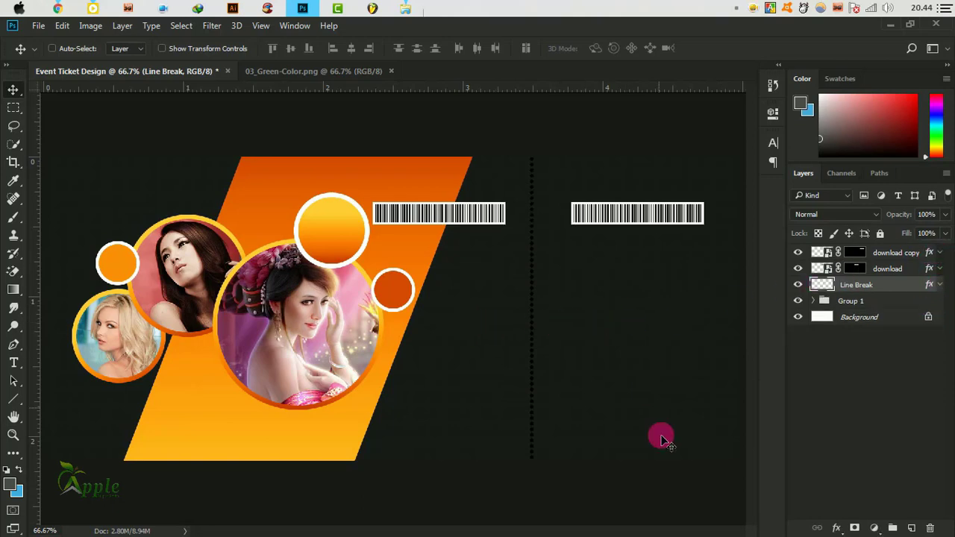
Step: Type the two-line title SPECIAL NIGHT / EVENT on the stub below the barcode
left_click(13, 363)
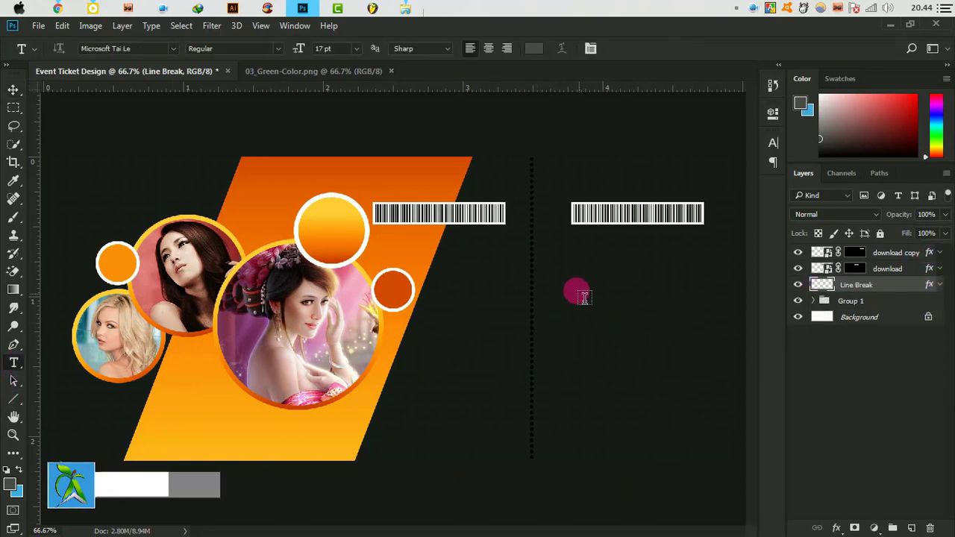
left_click(577, 292)
type("SP")
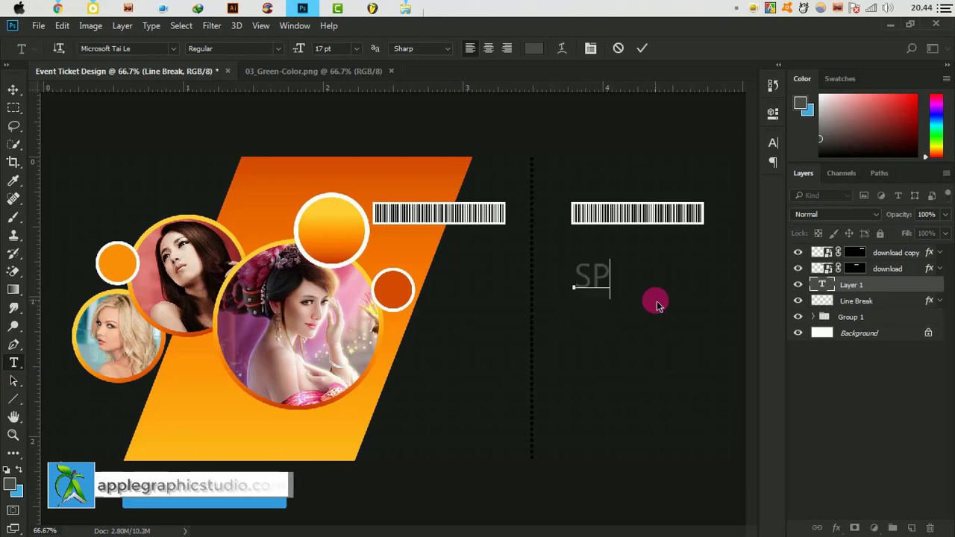
type("ECIAL ")
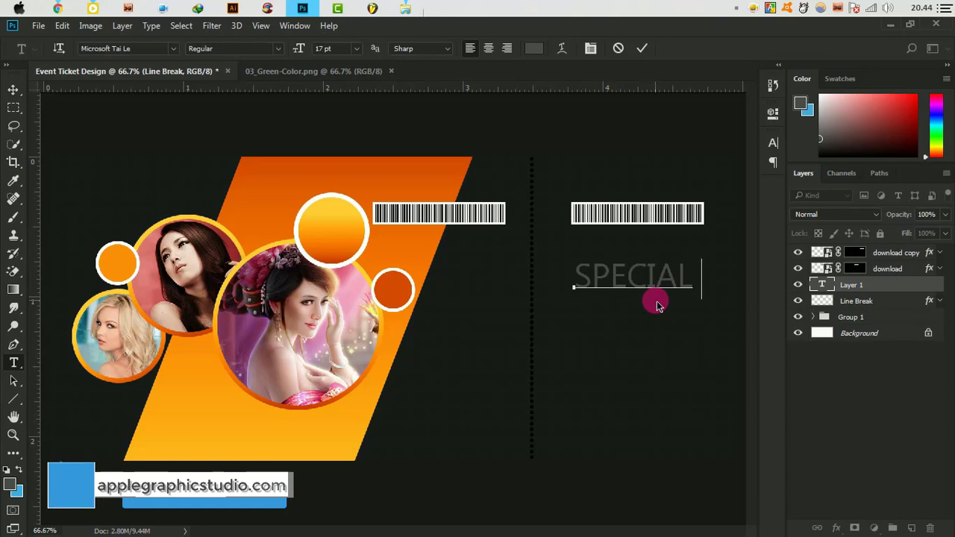
type("NIG")
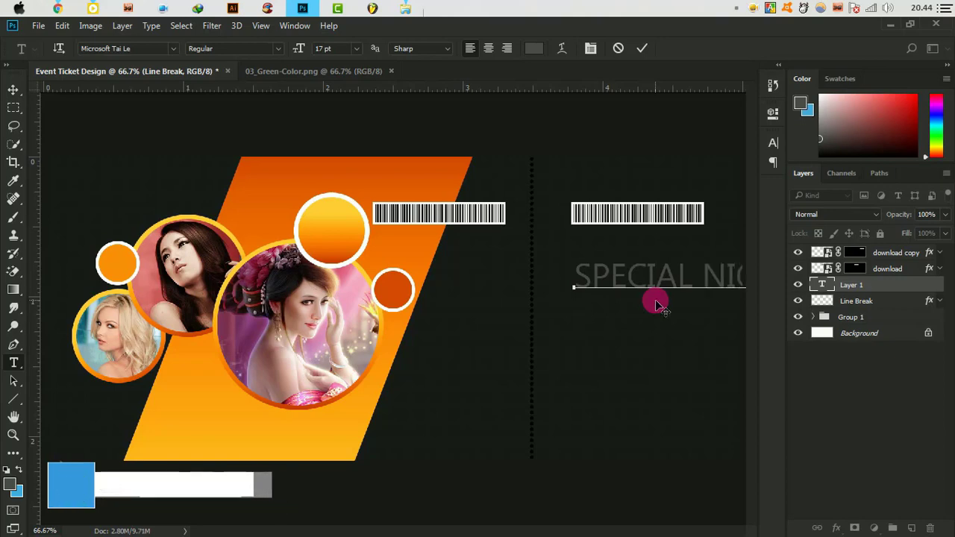
key("Return")
type("EVENT")
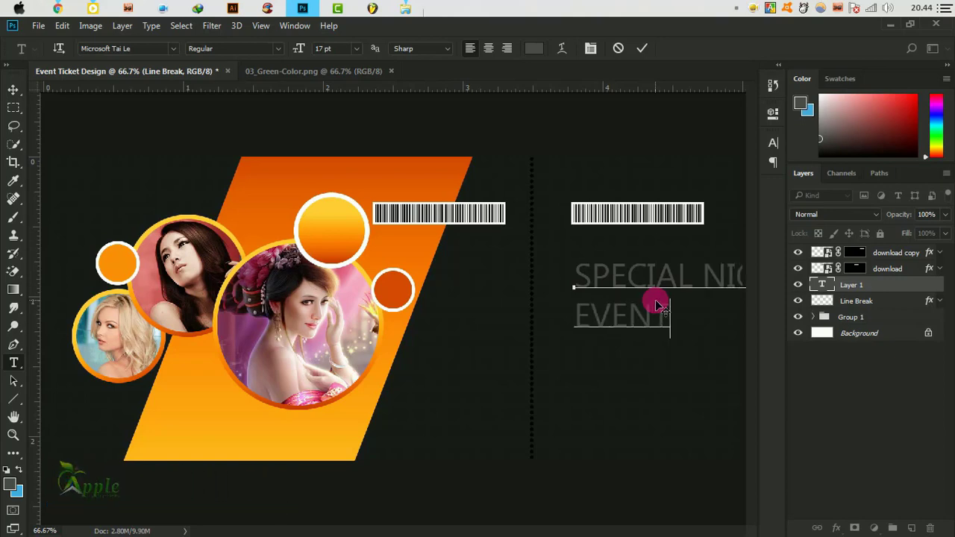
key("ctrl+a")
Step: Format the title in Bebas Neue, 15 pt, with 15.01 pt leading
left_click(773, 143)
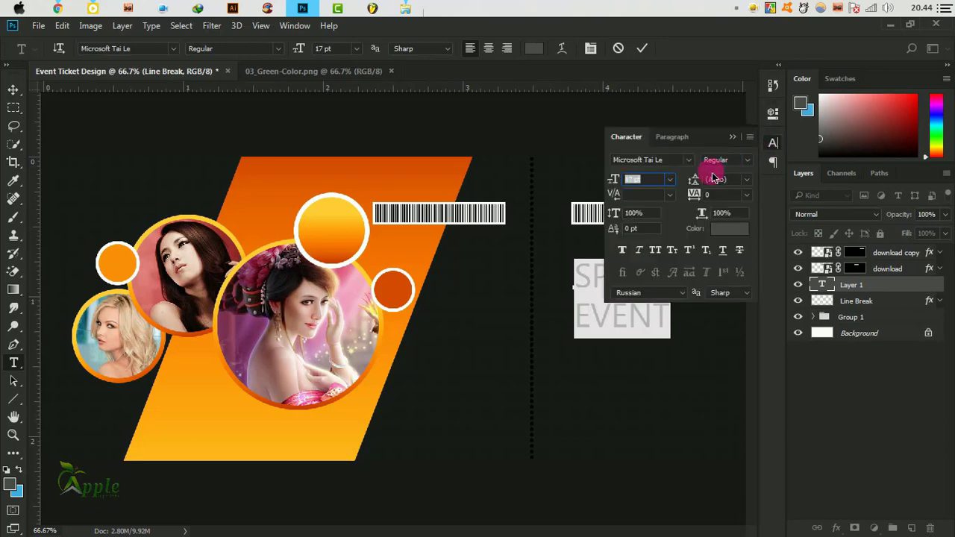
left_click(691, 161)
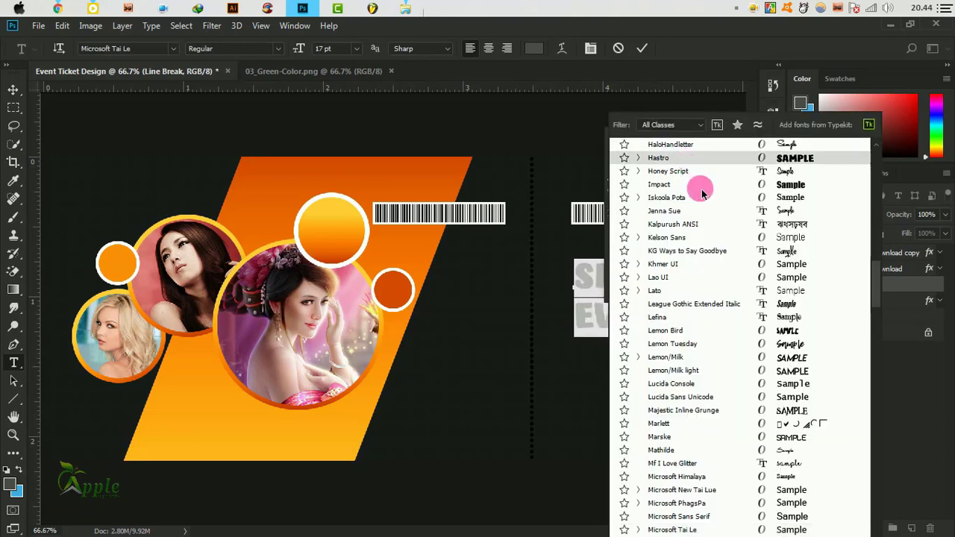
scroll(702, 224, "up", 3)
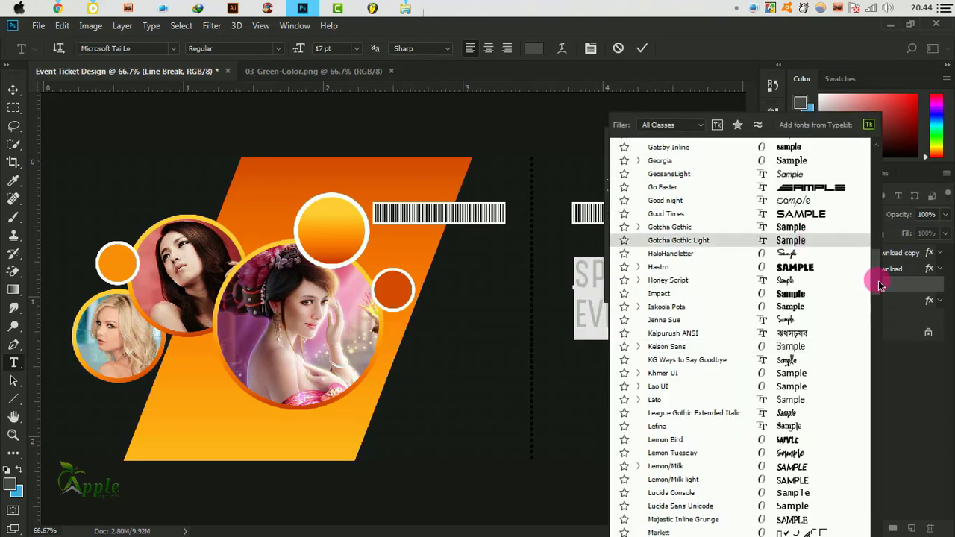
left_click_drag(874, 273, 882, 168)
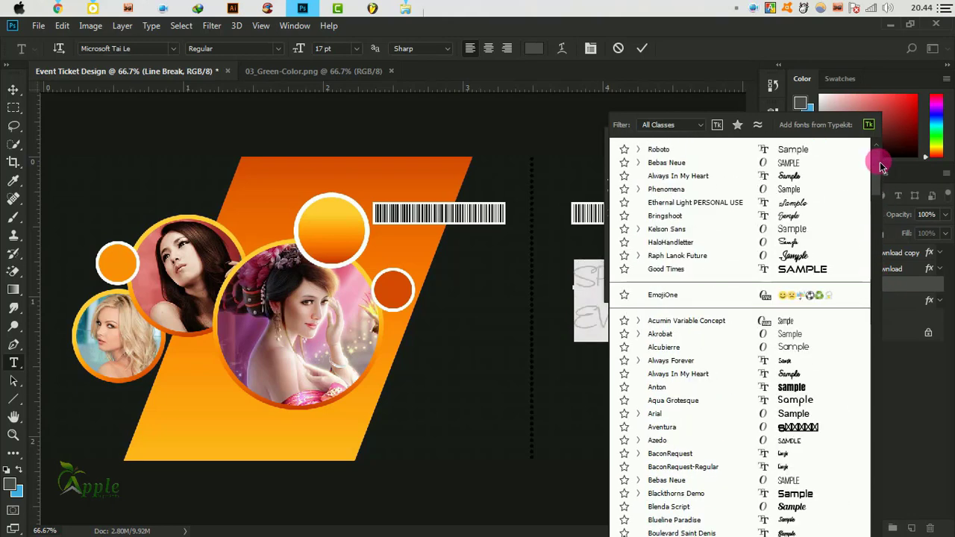
left_click(746, 165)
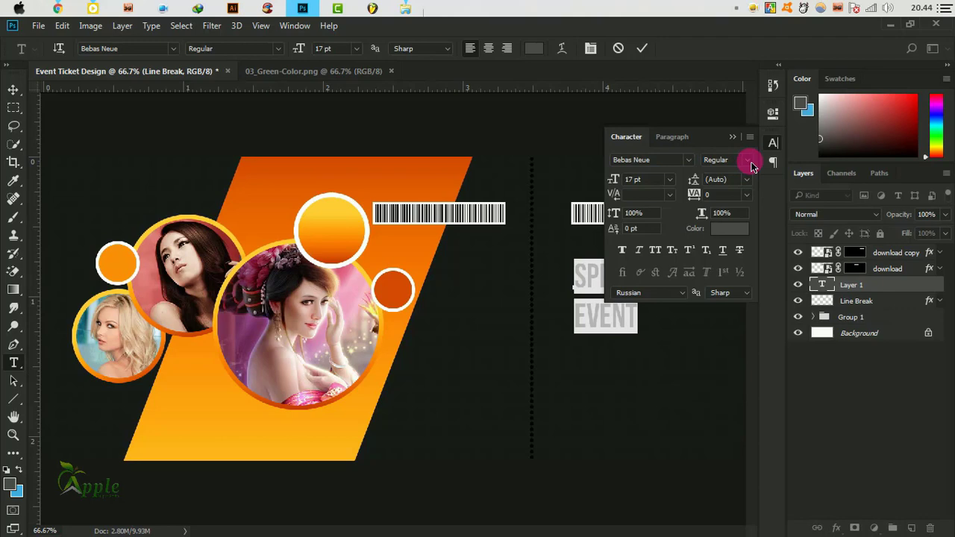
mouse_move(618, 188)
left_mouse_down()
mouse_move(612, 182)
mouse_move(635, 172)
left_mouse_up()
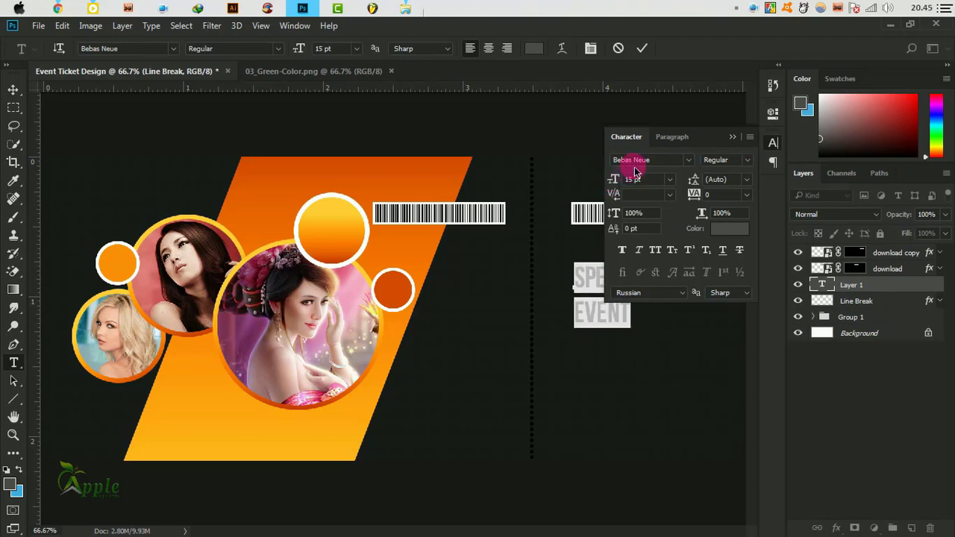
left_click_drag(697, 183, 696, 186)
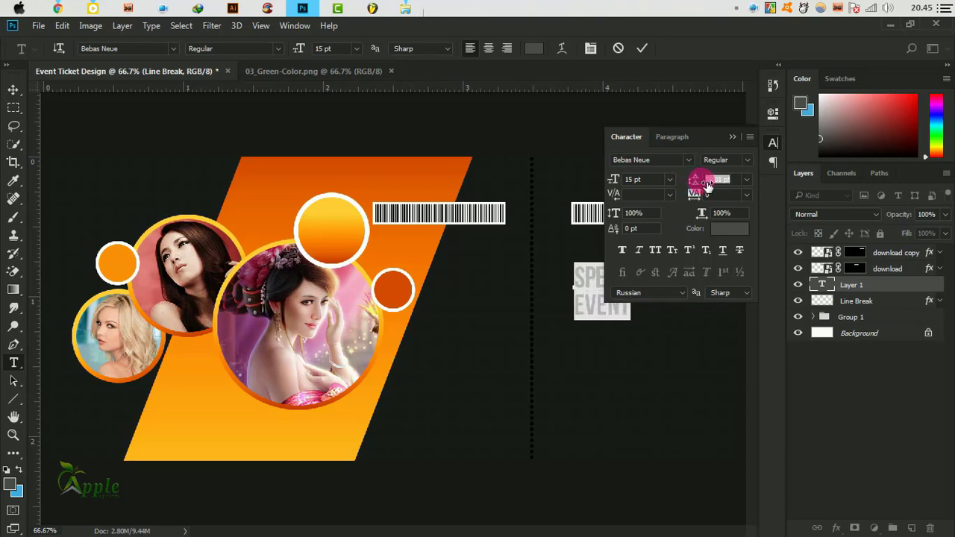
left_click(642, 48)
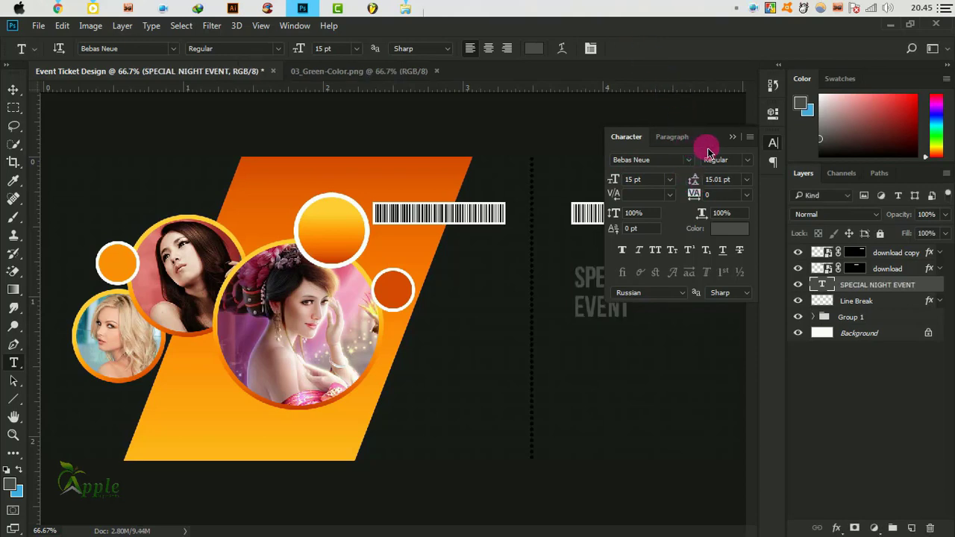
left_click(732, 137)
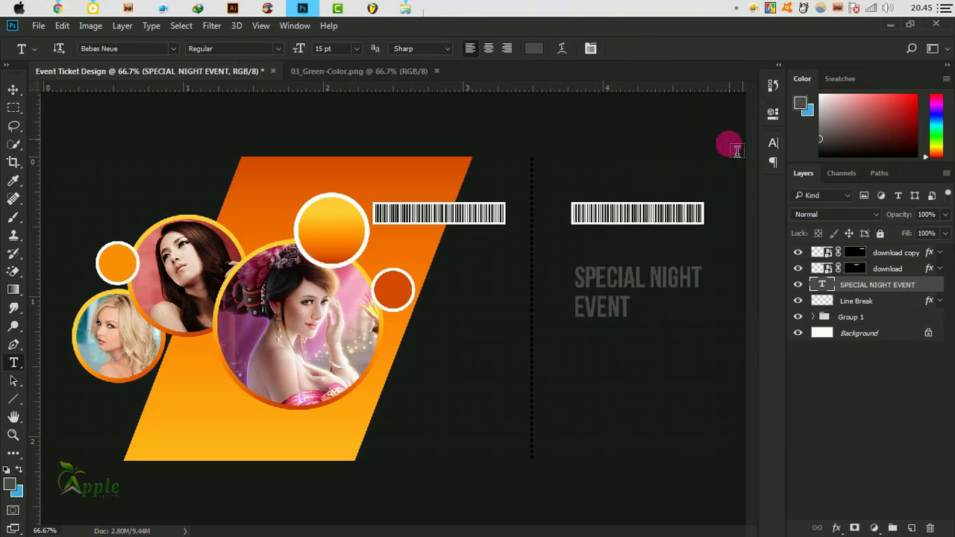
Step: Zoom in to view the new title on the stub
left_click(626, 268, "ctrl")
mouse_move(661, 284)
left_mouse_down()
mouse_move(551, 291)
mouse_move(549, 248)
mouse_move(564, 249)
left_mouse_up()
left_click(13, 91)
scroll(599, 282, "left", 5)
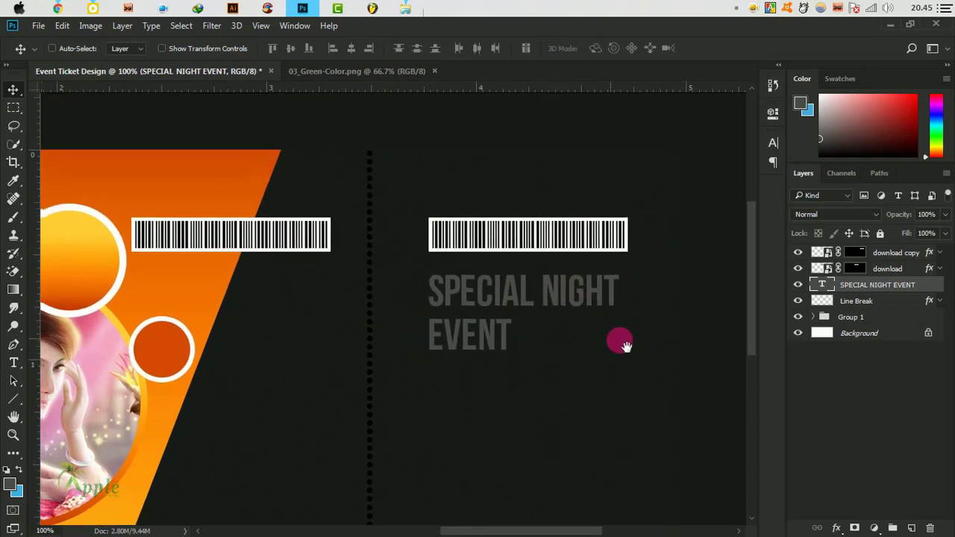
Step: Give the title a reversed orange Gradient Overlay and place a copy on the orange band
double_click(941, 288)
left_click_drag(545, 75, 928, 154)
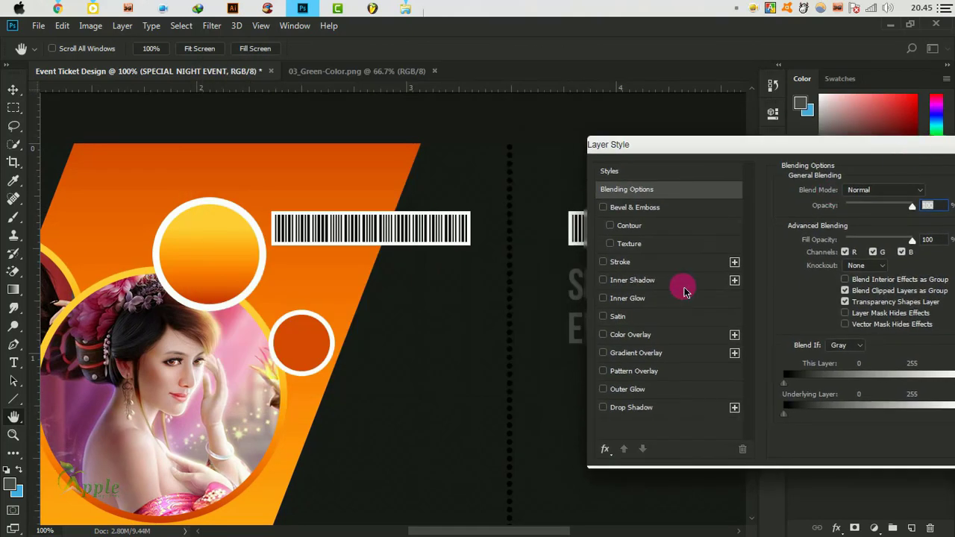
left_click(659, 353)
left_click_drag(768, 148, 525, 350)
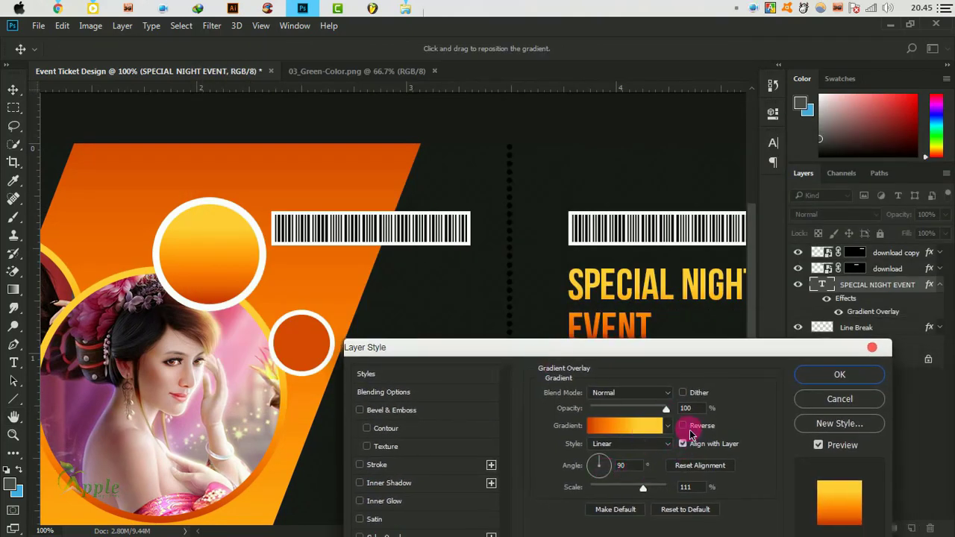
left_click(684, 426)
left_click_drag(724, 373, 574, 418)
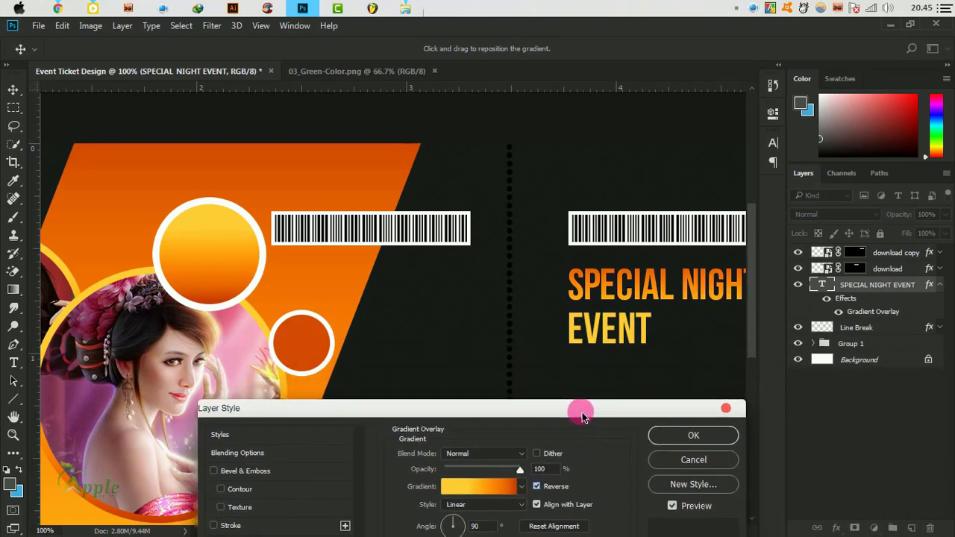
left_click(691, 422)
scroll(515, 339, "down", 2)
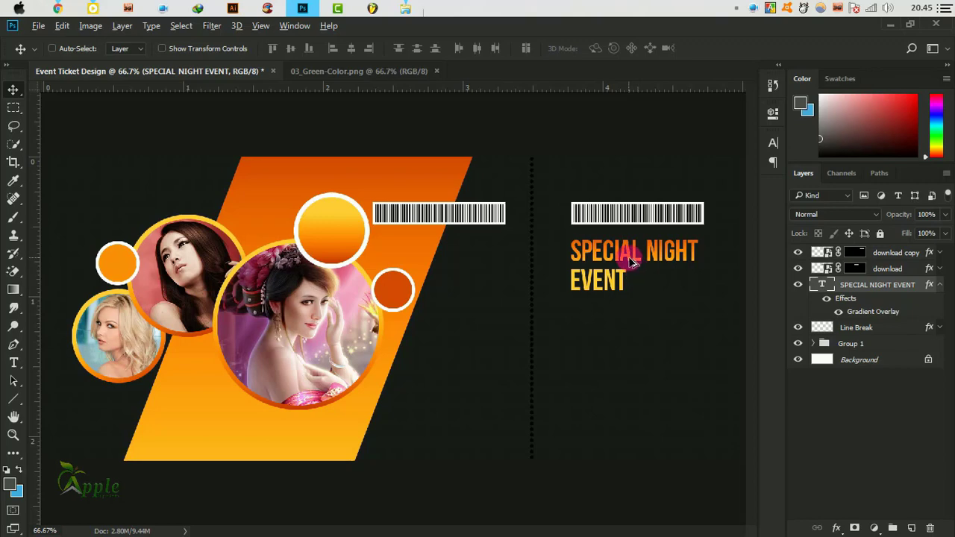
mouse_move(632, 261)
left_mouse_down()
mouse_move(441, 270)
mouse_move(314, 334)
mouse_move(452, 416)
left_mouse_up()
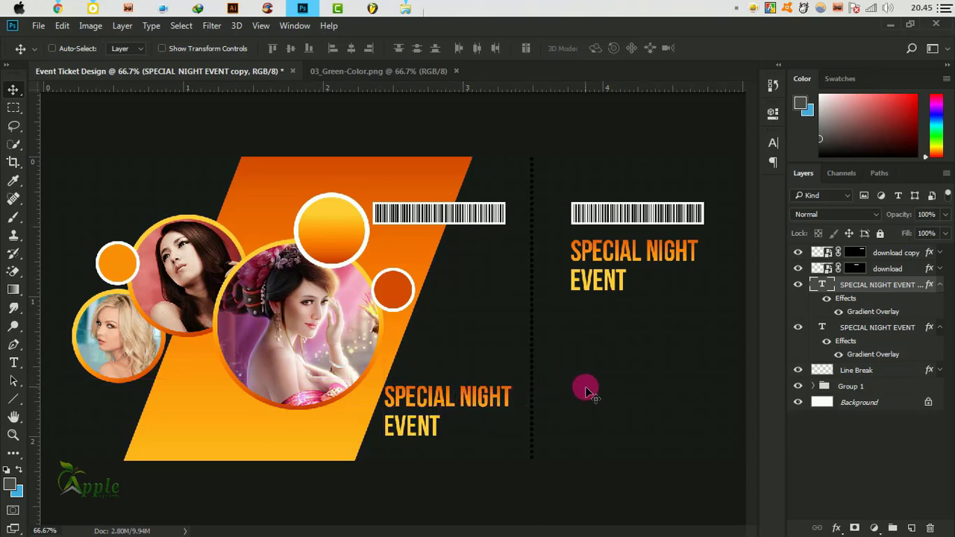
Step: Edit the copied title into one line reading SPECIAL NIGHT EVENT
key("ctrl+minus")
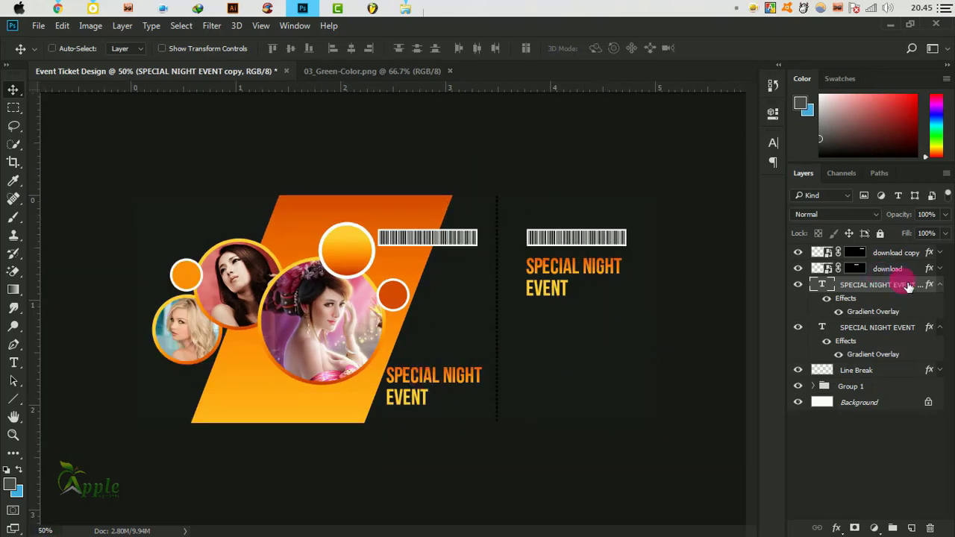
left_click(940, 285)
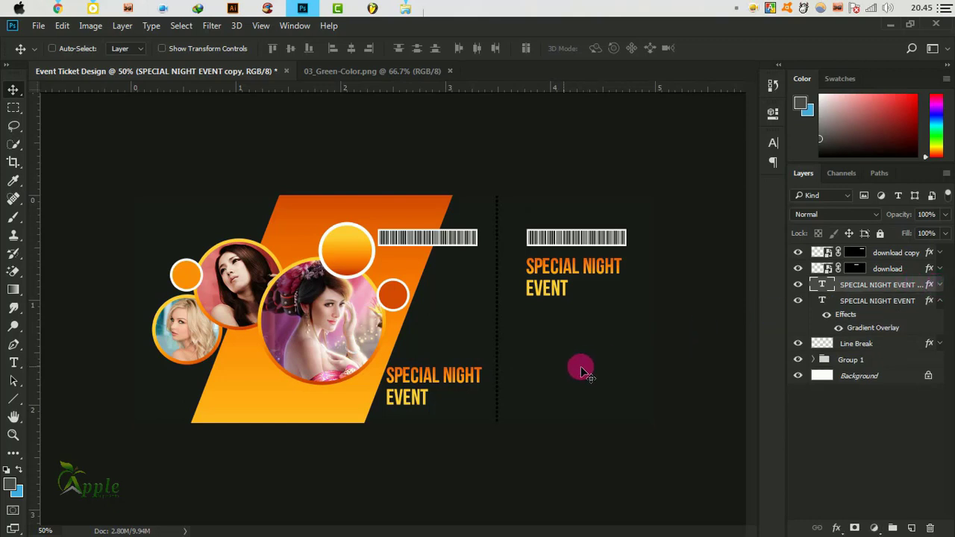
left_click(941, 285)
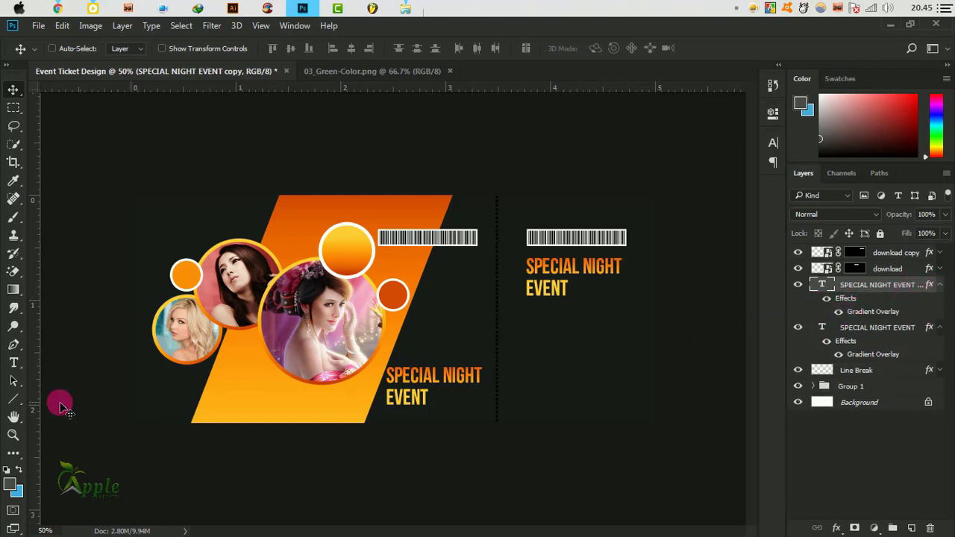
left_click(14, 362)
key("BackSpace")
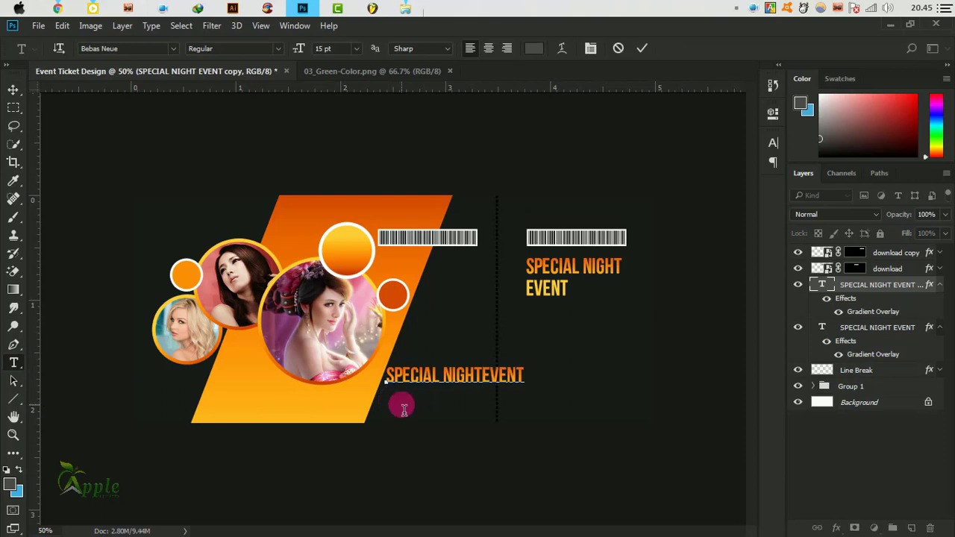
left_click(646, 48)
Step: Move the one-line title down to the bottom of the orange band
left_click(13, 89)
left_click_drag(446, 358, 296, 245)
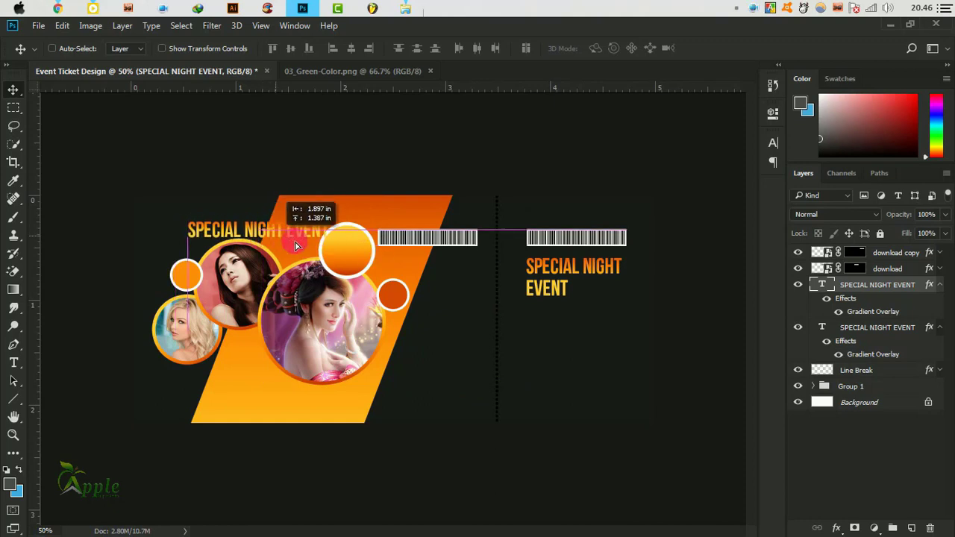
mouse_move(295, 245)
left_mouse_down()
mouse_move(295, 398)
mouse_move(403, 391)
mouse_move(305, 405)
left_mouse_up()
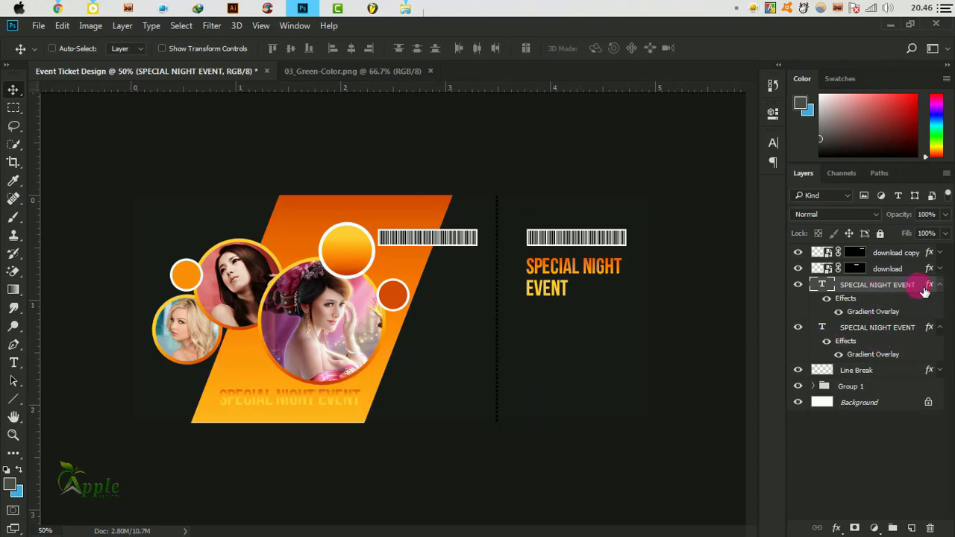
Step: Add a 4 px white outside Stroke to the one-line band title
double_click(928, 288)
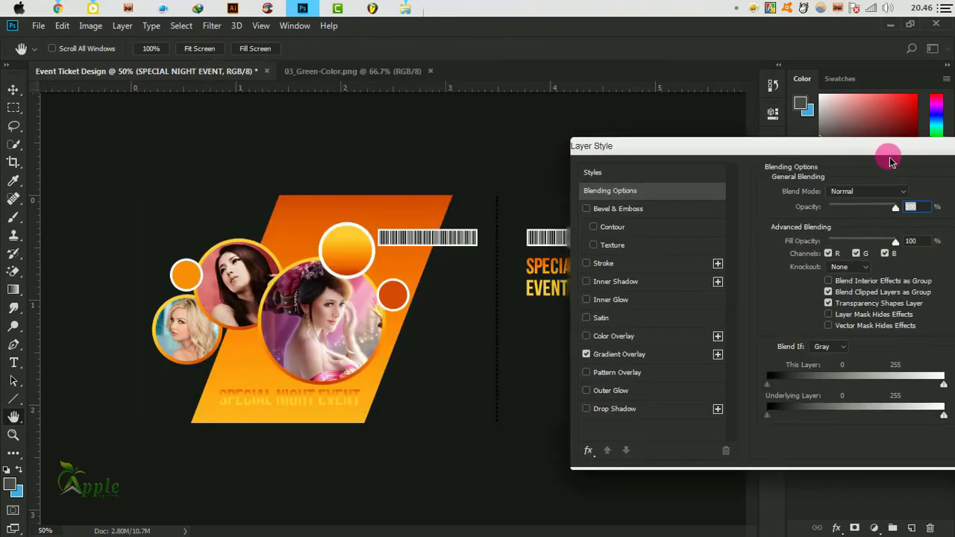
left_click(617, 271)
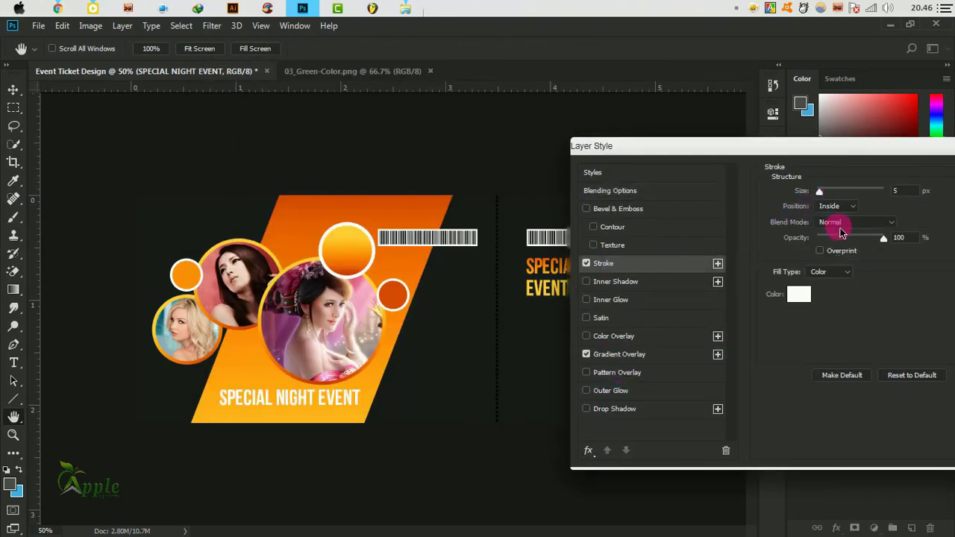
left_click(835, 212)
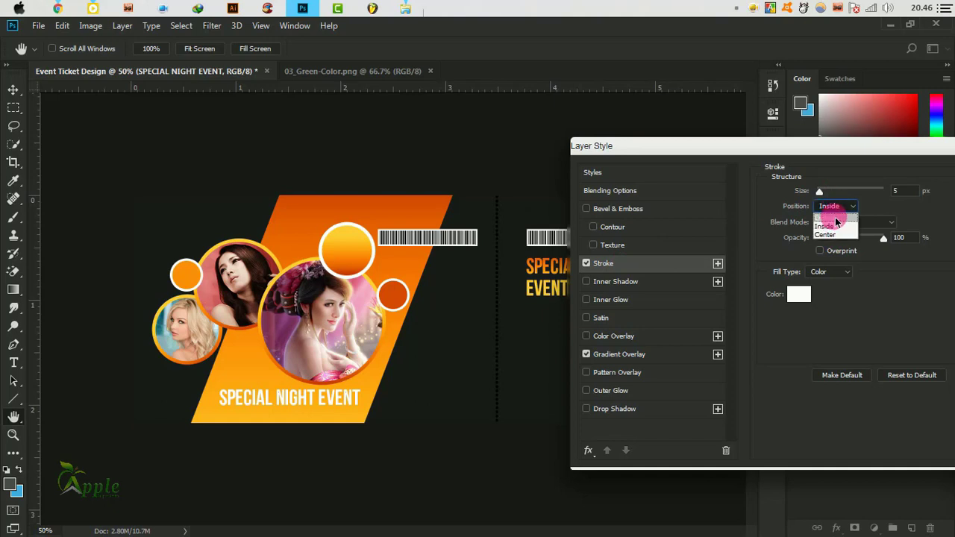
left_click(836, 218)
double_click(898, 191)
type("4")
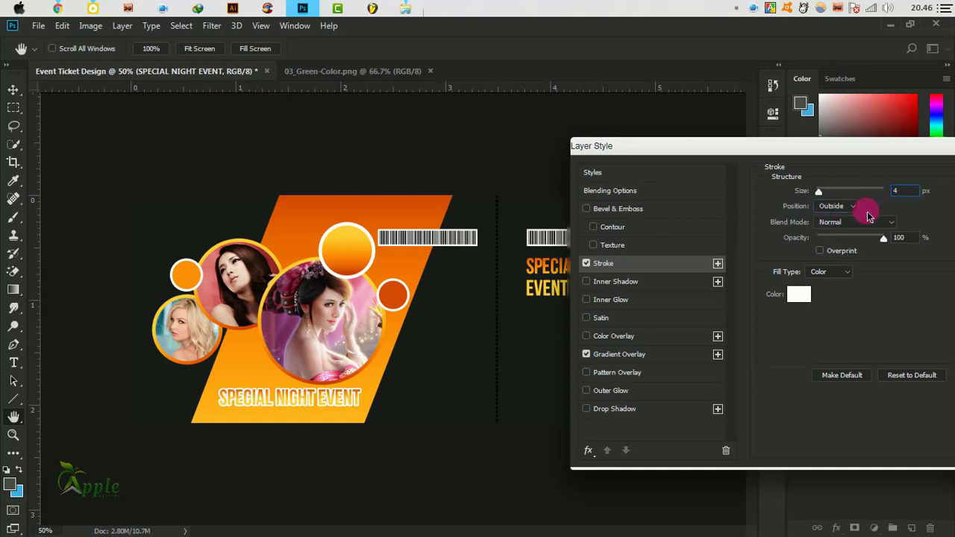
left_click_drag(950, 157, 679, 207)
left_click(805, 229)
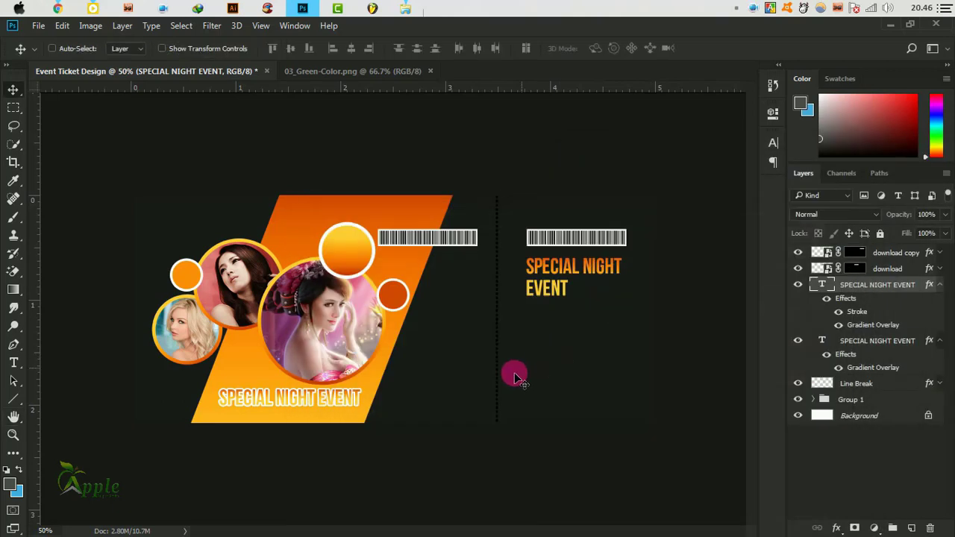
Step: Enlarge the band title to about 190%
key("ctrl+t")
left_click_drag(362, 409, 424, 418)
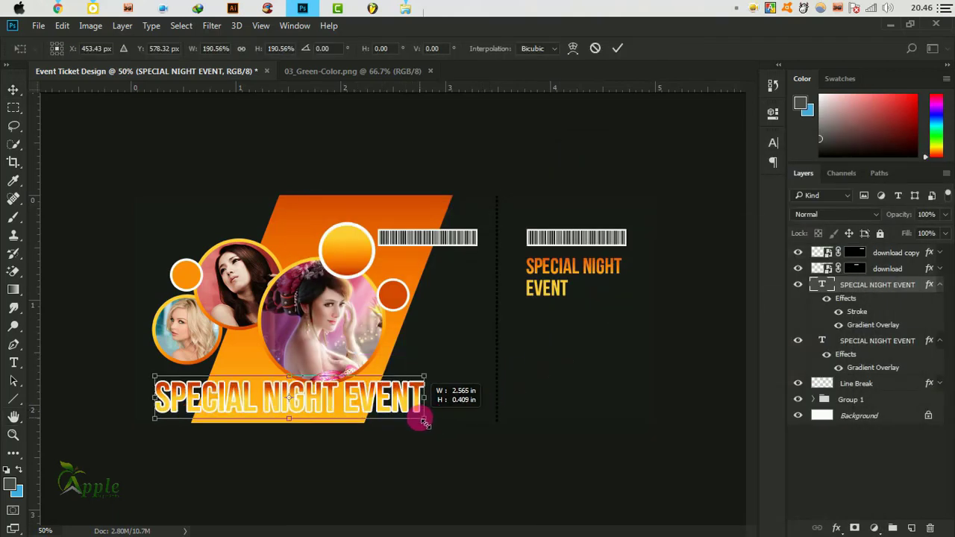
left_click(618, 48)
Step: Move the enlarged title up to the top of the design
left_click_drag(406, 407, 409, 234)
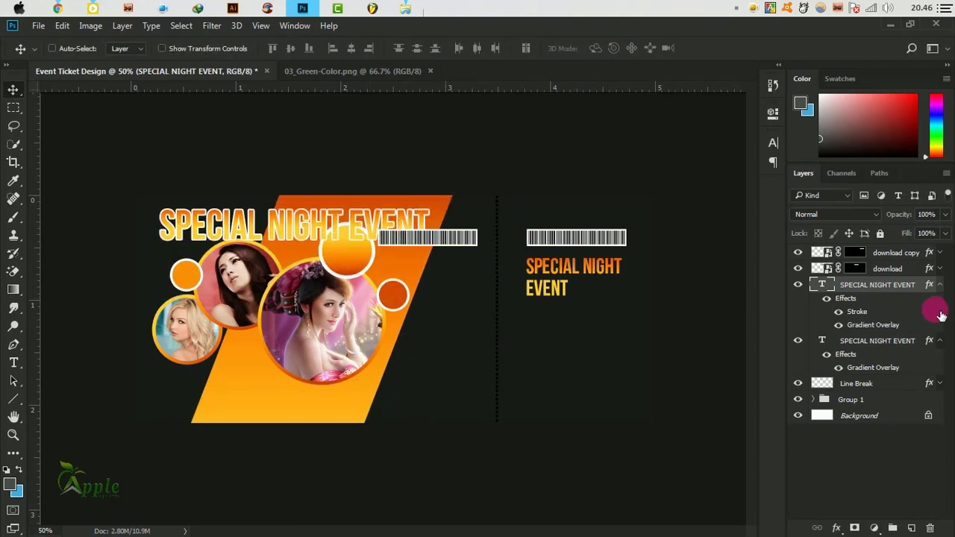
left_click(942, 288)
left_click(876, 362)
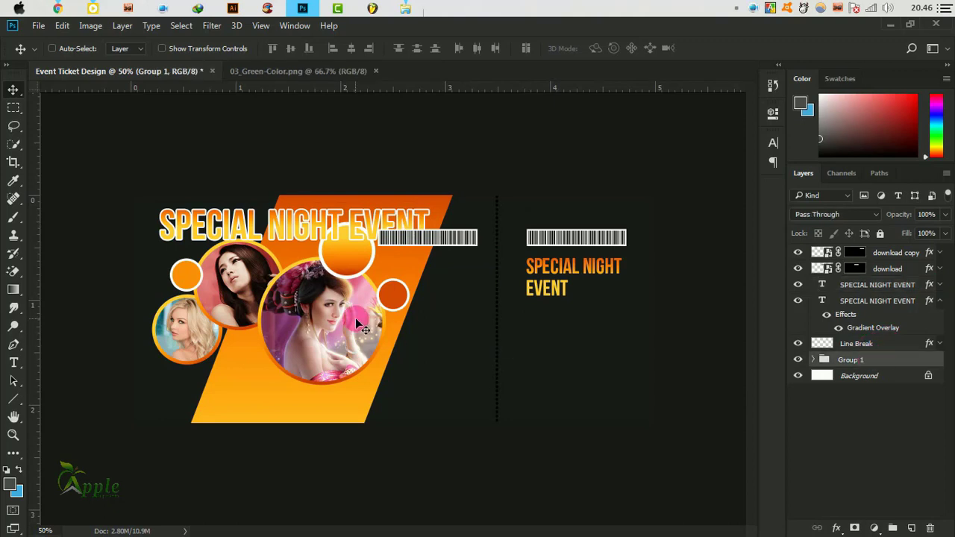
left_click_drag(355, 321, 355, 325)
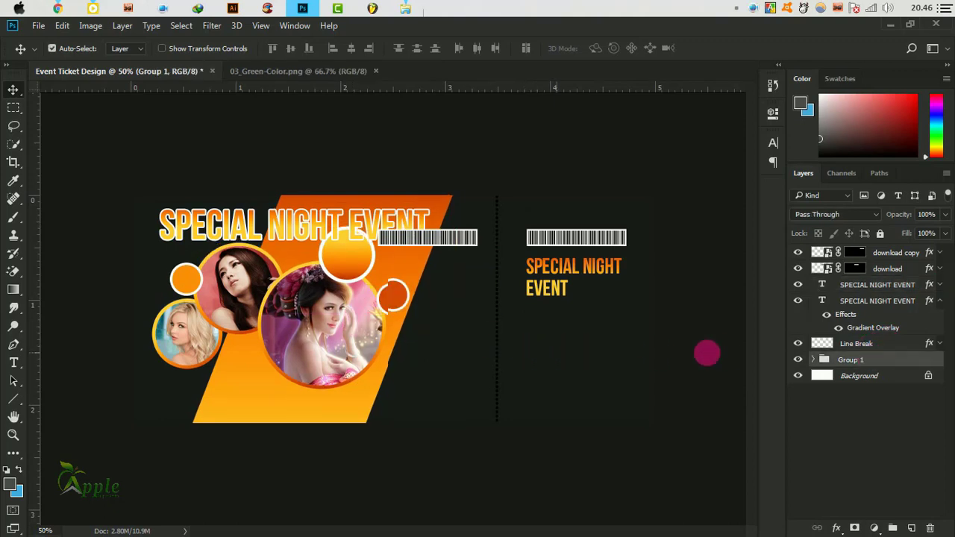
key("ctrl+z")
Step: Select the Styles circles and Image layers in Group 1 and move them lower
left_click(813, 360)
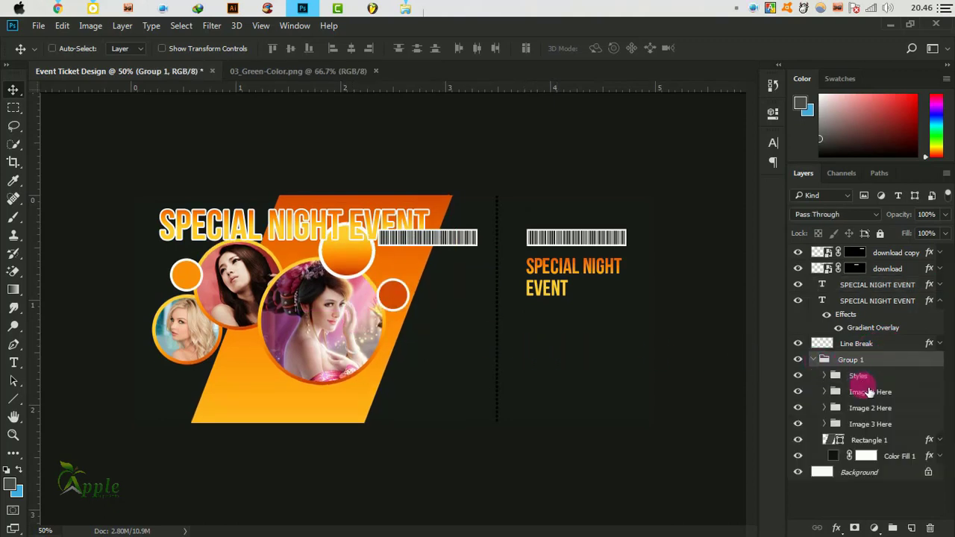
left_click(875, 439)
left_click(871, 408, "ctrl")
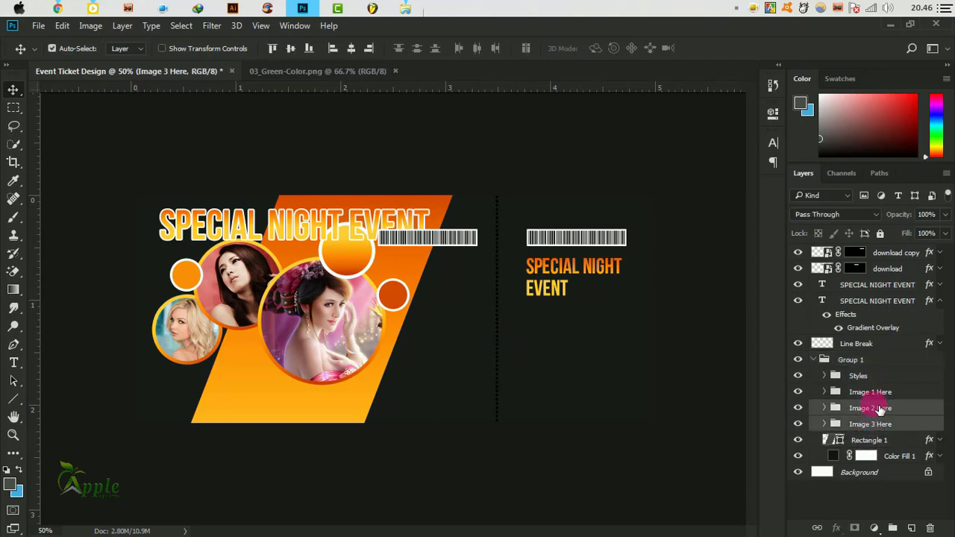
left_click(873, 392, "ctrl")
left_click(878, 376, "ctrl")
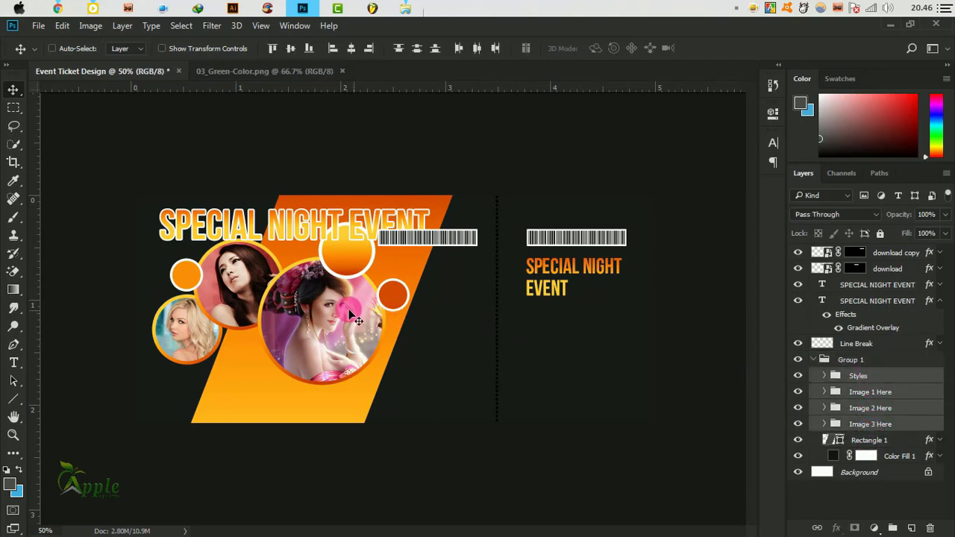
mouse_move(347, 314)
left_mouse_down()
mouse_move(346, 341)
mouse_move(409, 343)
mouse_move(355, 358)
mouse_move(368, 359)
left_mouse_up()
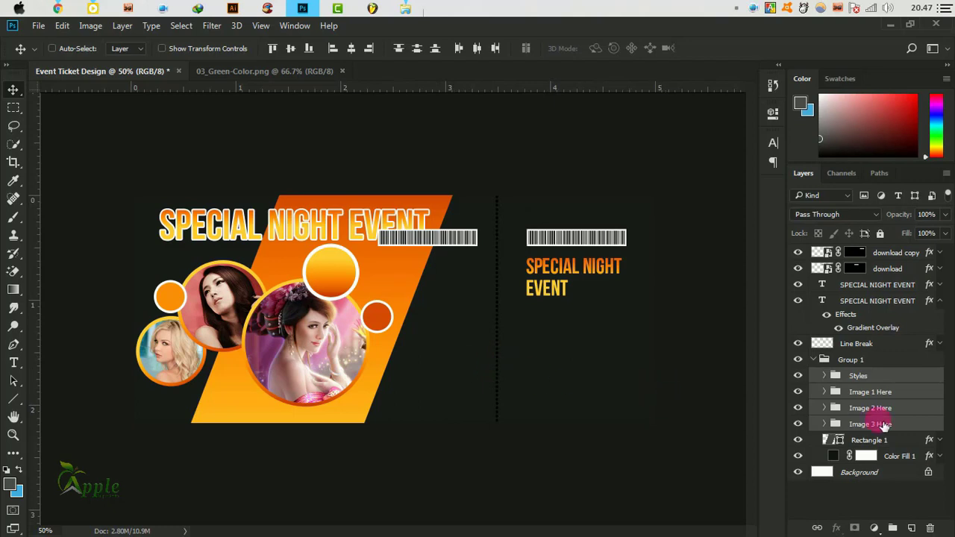
Step: Nudge the Image 1 Here and Image 2 Here photo circles into new positions
left_click(821, 393)
left_click(798, 392)
left_click(798, 392)
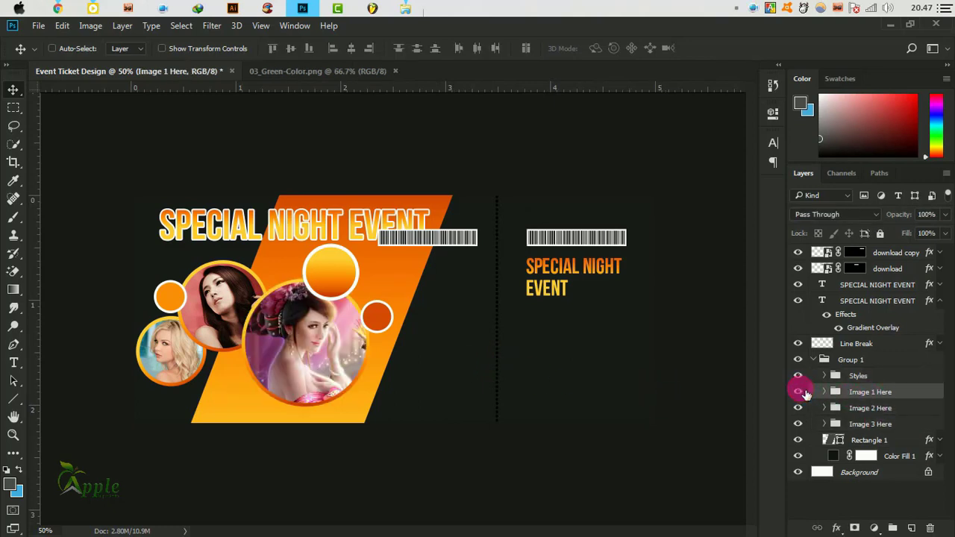
left_click_drag(523, 373, 523, 371)
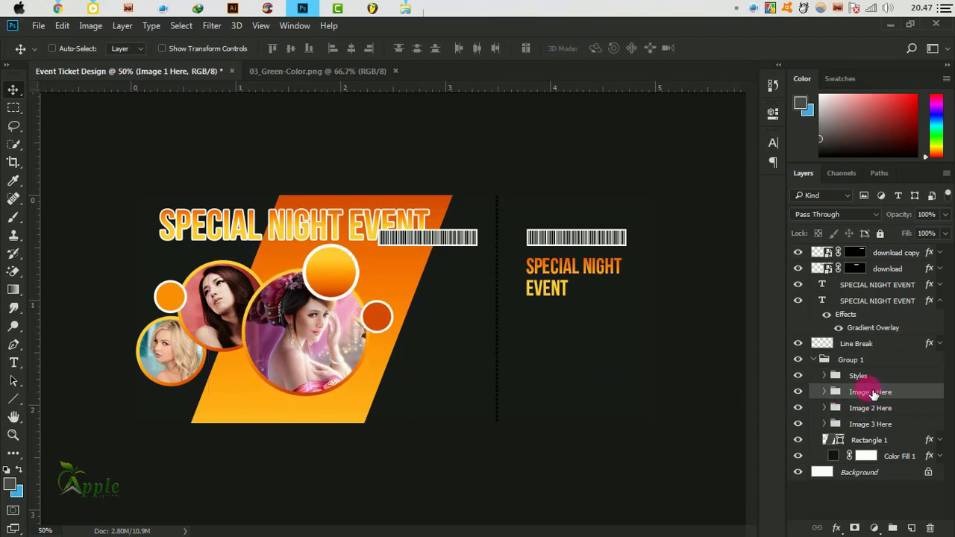
left_click(882, 409)
left_click(798, 408)
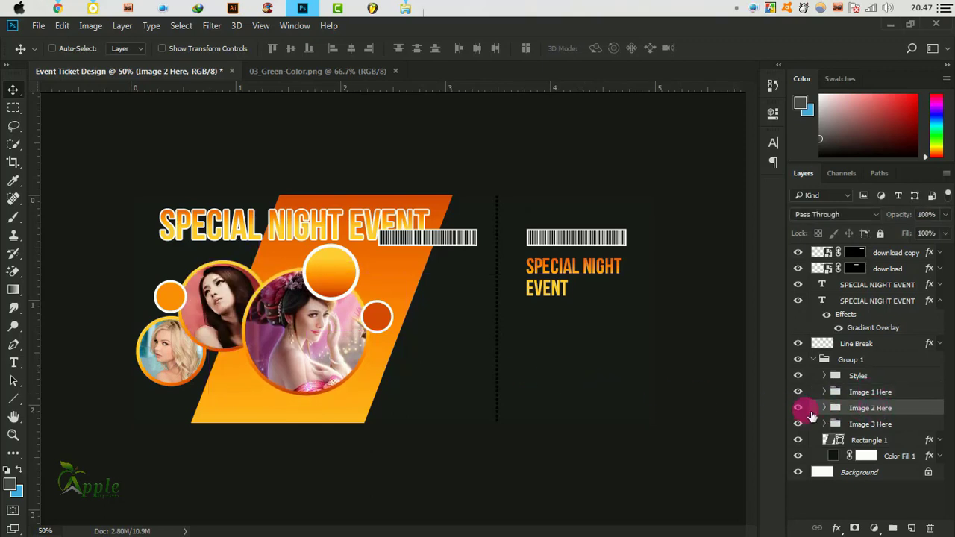
mouse_move(406, 356)
left_mouse_down()
mouse_move(394, 380)
mouse_move(385, 362)
left_mouse_up()
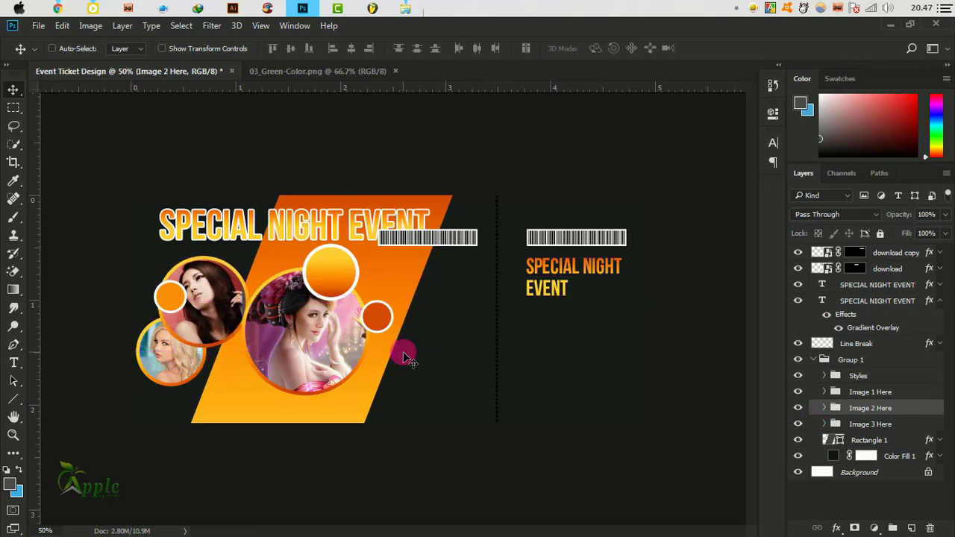
left_click_drag(386, 363, 407, 356)
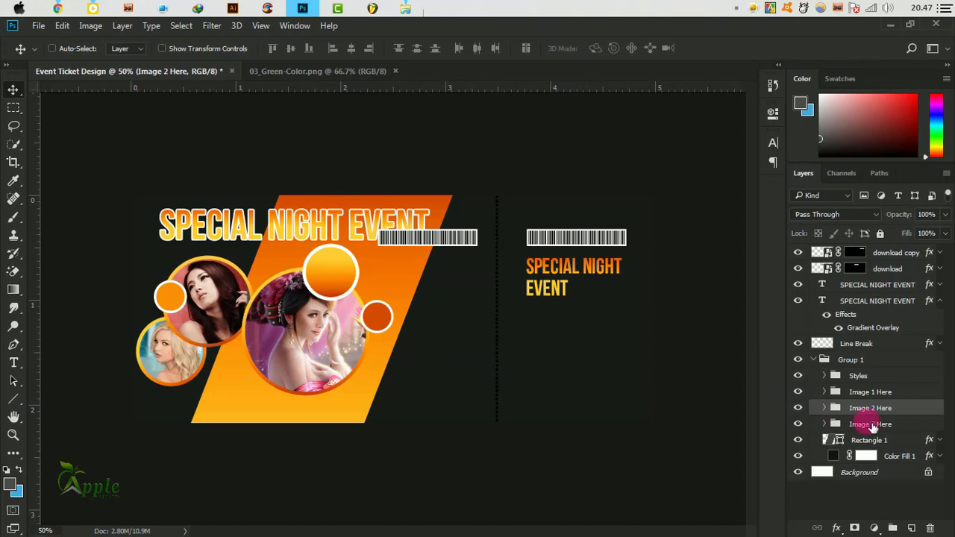
Step: Move the Image 3 Here photo down and nudge the orange Styles circles
left_click(837, 426)
left_click_drag(286, 388, 285, 401)
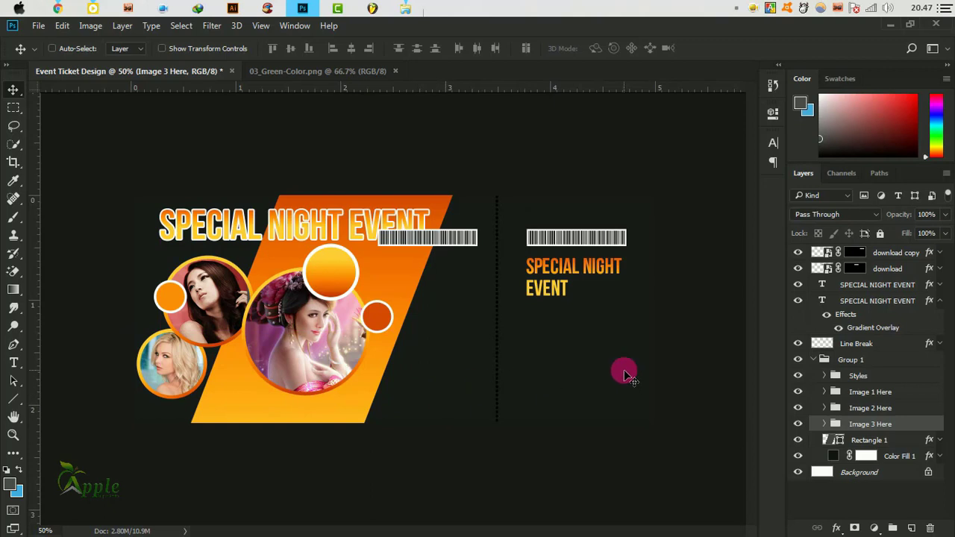
left_click(835, 375)
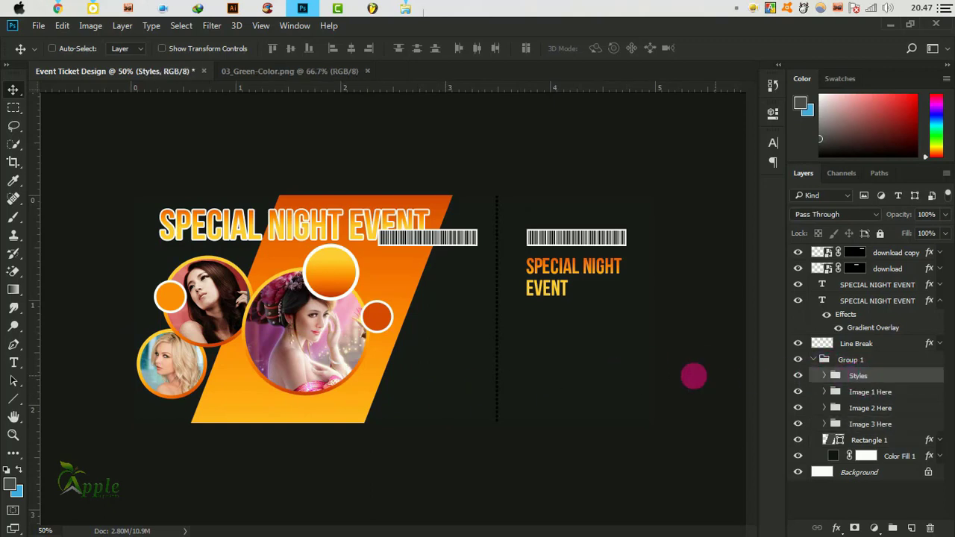
left_click_drag(490, 322, 492, 327)
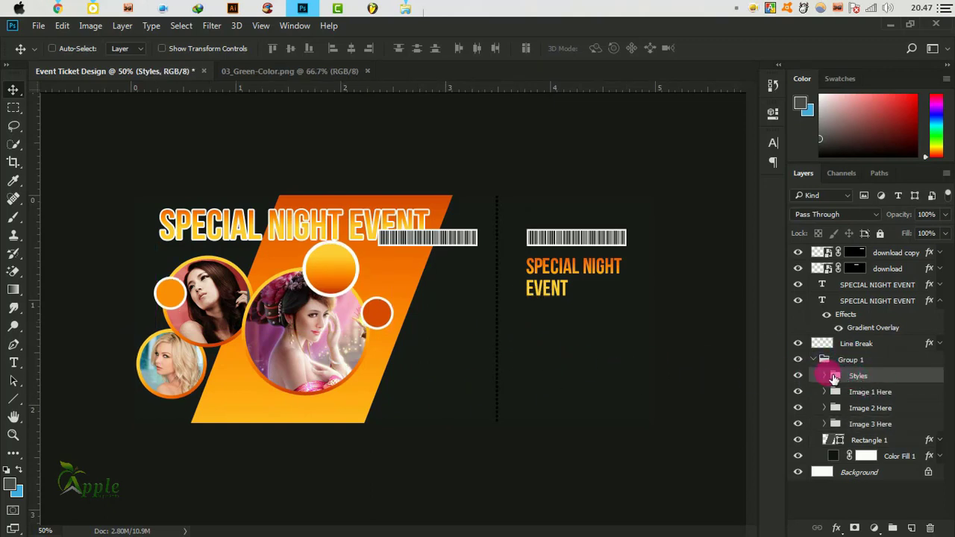
Step: Drag the Ellipse 1 copy 5, 4 and 3 circles around the photos, the large one right of the main photo
left_click(826, 376)
left_click(806, 391)
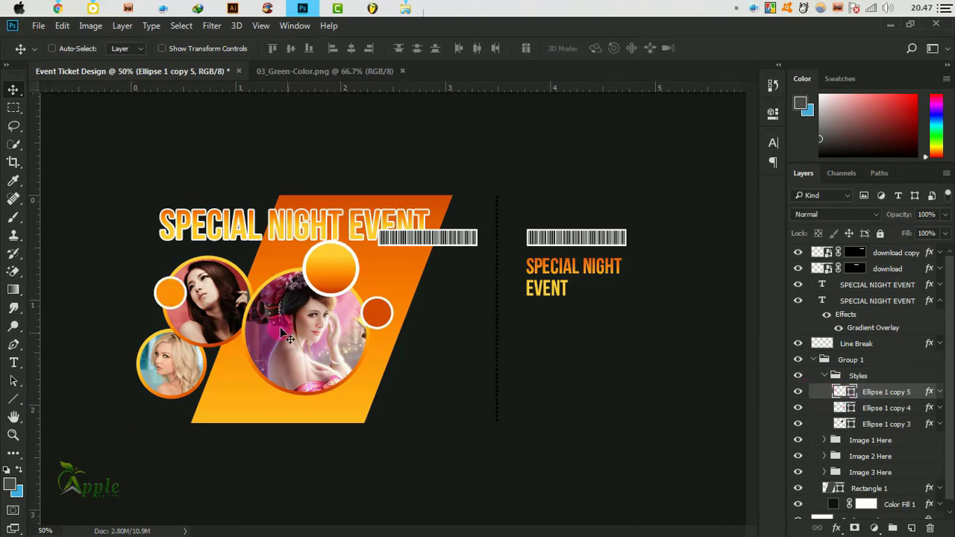
mouse_move(284, 334)
left_mouse_down()
mouse_move(271, 323)
mouse_move(226, 325)
left_mouse_up()
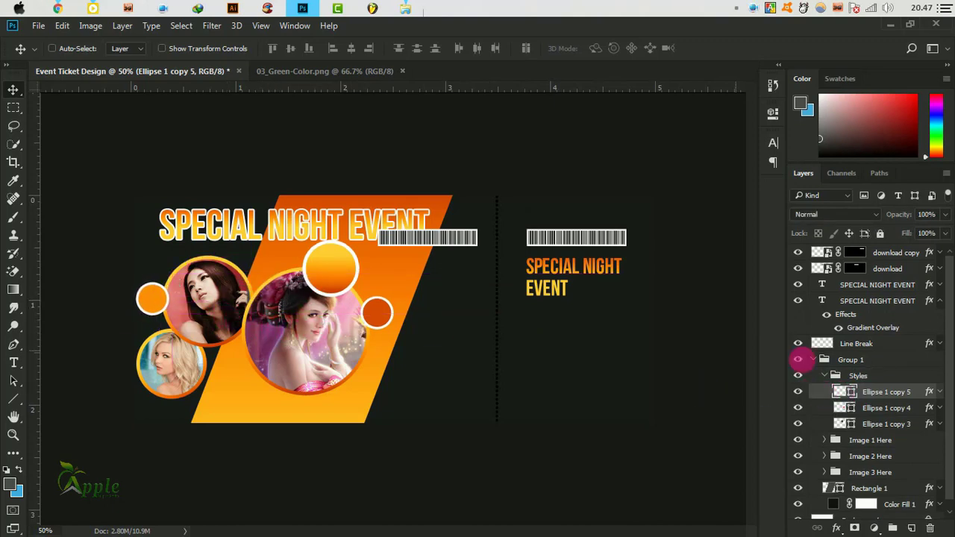
left_click(886, 408)
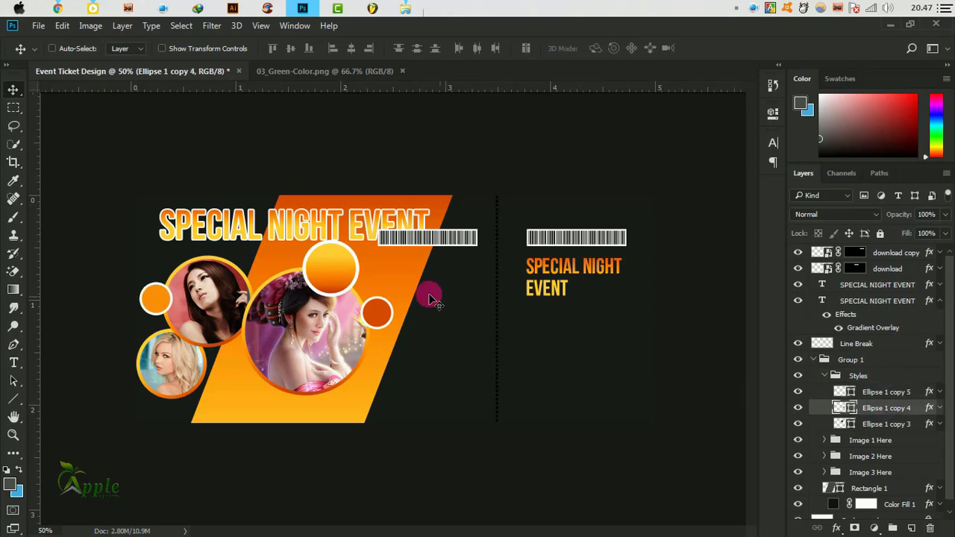
left_click_drag(426, 295, 391, 339)
left_click(886, 424)
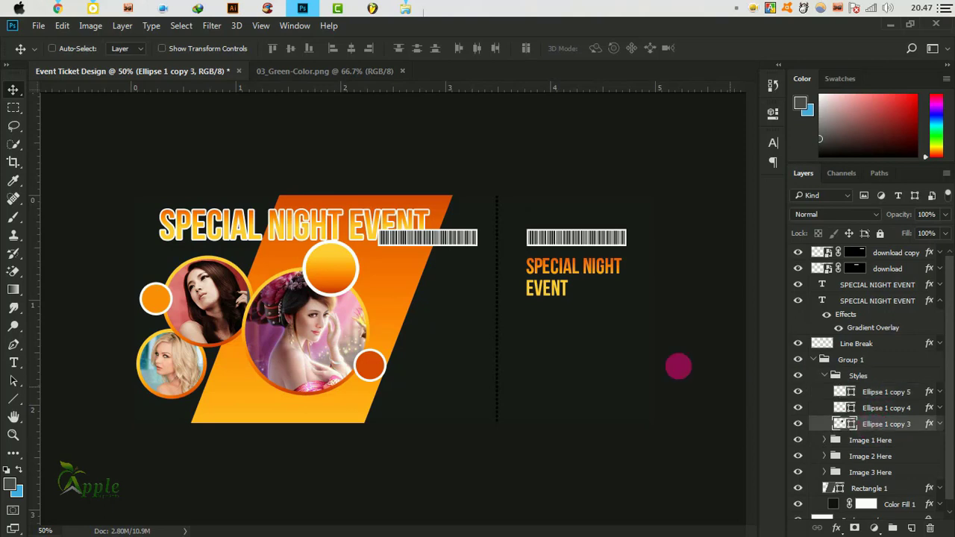
left_click_drag(390, 290, 422, 311)
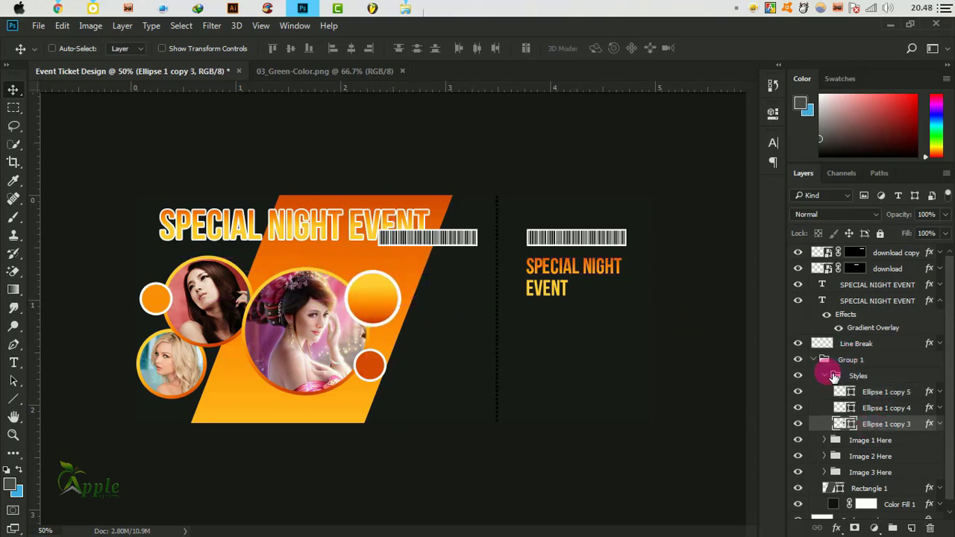
left_click(825, 376)
left_click(827, 362)
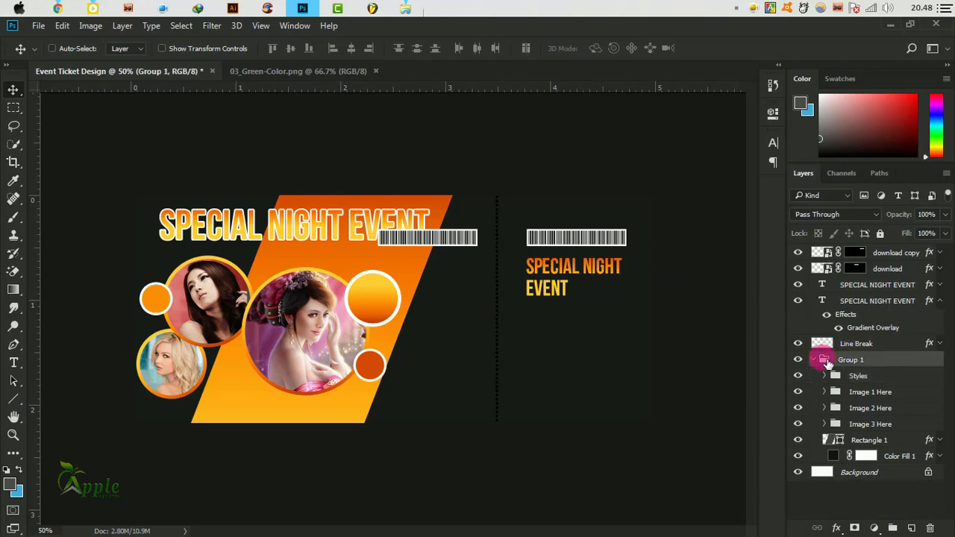
left_click(824, 361)
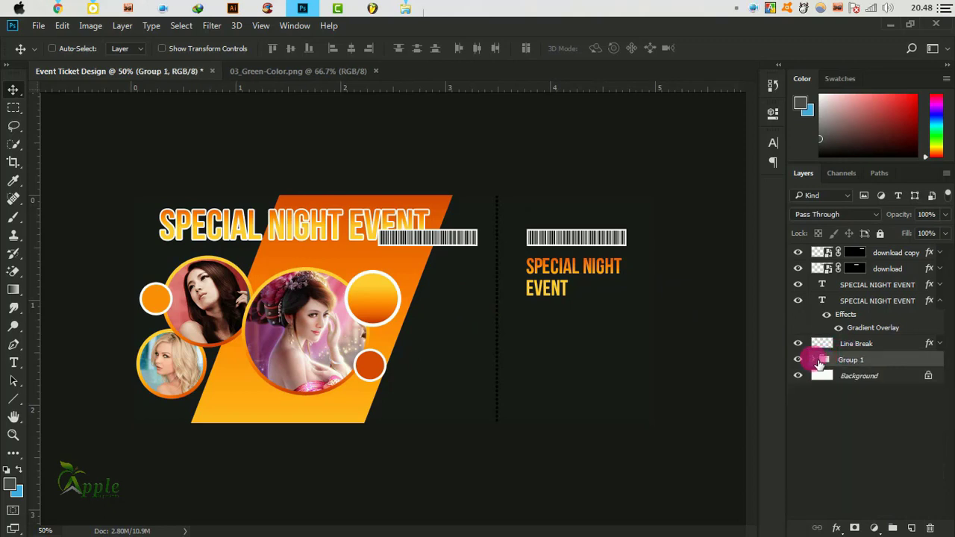
Step: Scale the SPECIAL NIGHT EVENT title to about 76% and move it left of the barcode
left_click(817, 287)
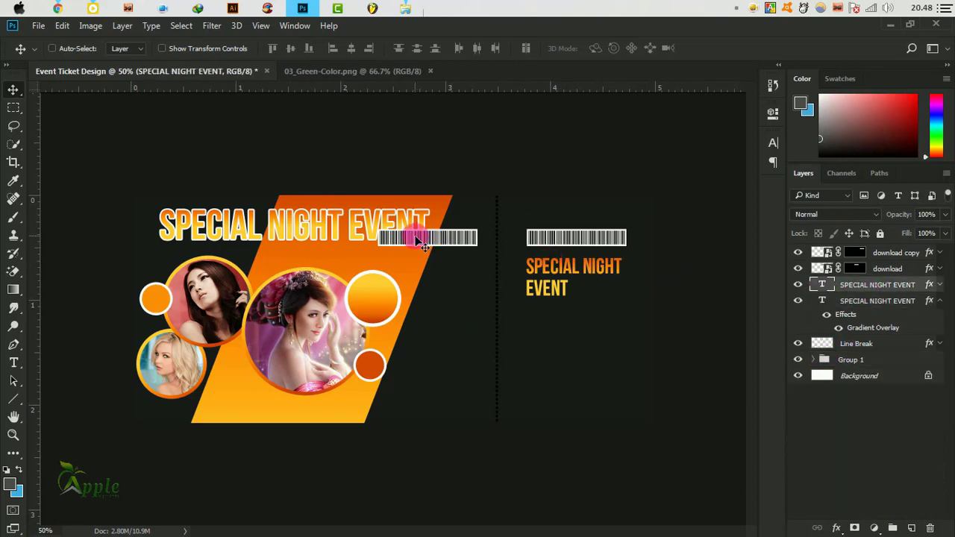
key("ctrl")
key("ctrl+t")
left_click_drag(431, 211, 402, 218)
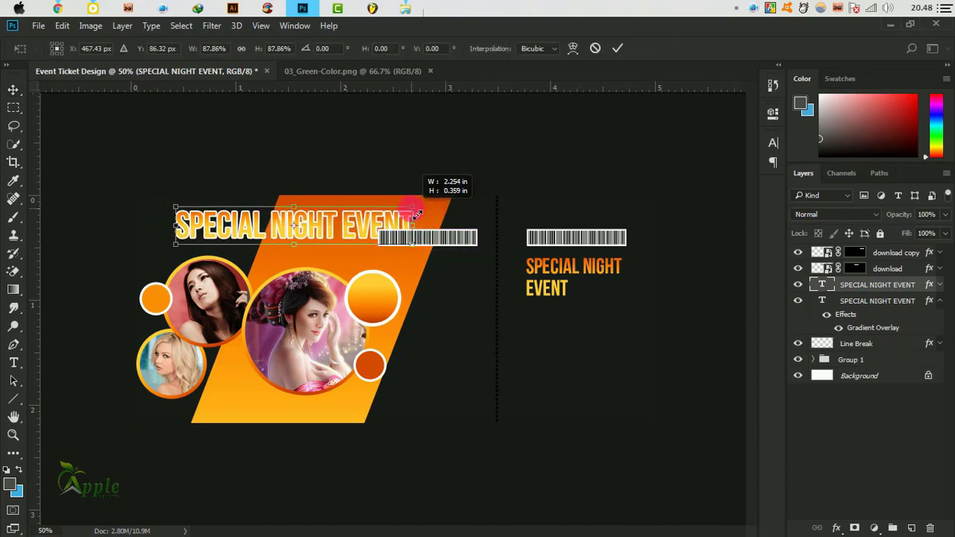
left_click(627, 47)
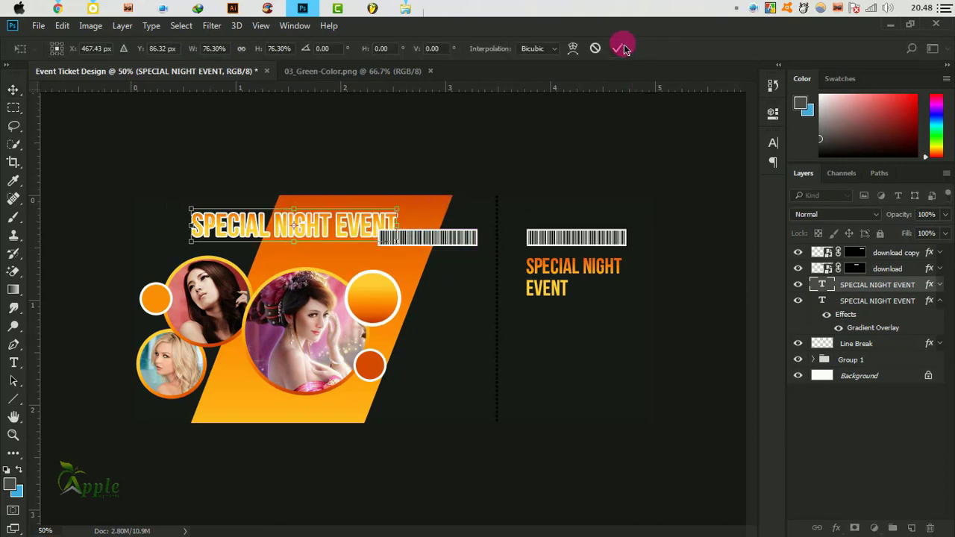
left_click_drag(366, 234, 325, 251)
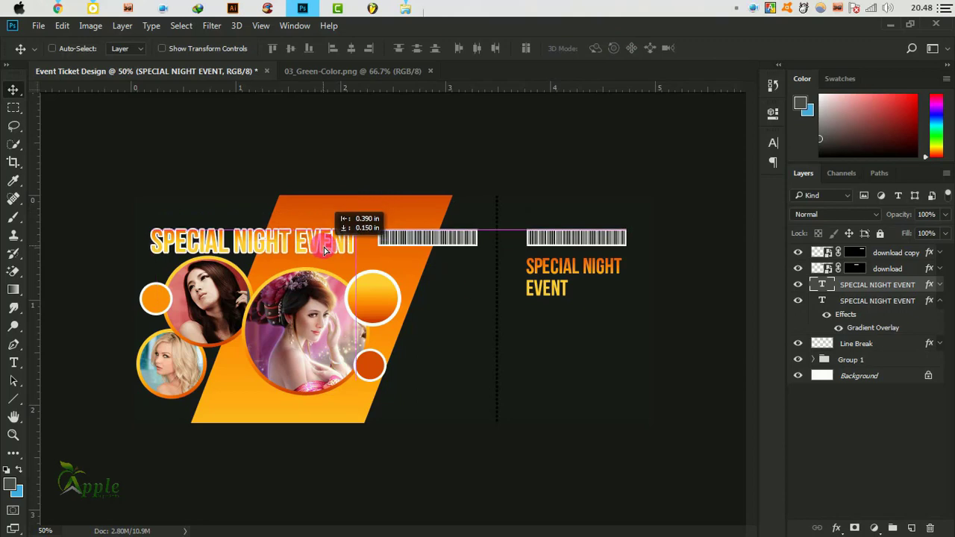
Step: Zoom to 100% on the title and photo circles and show the title layer's effects
key("ctrl+plus")
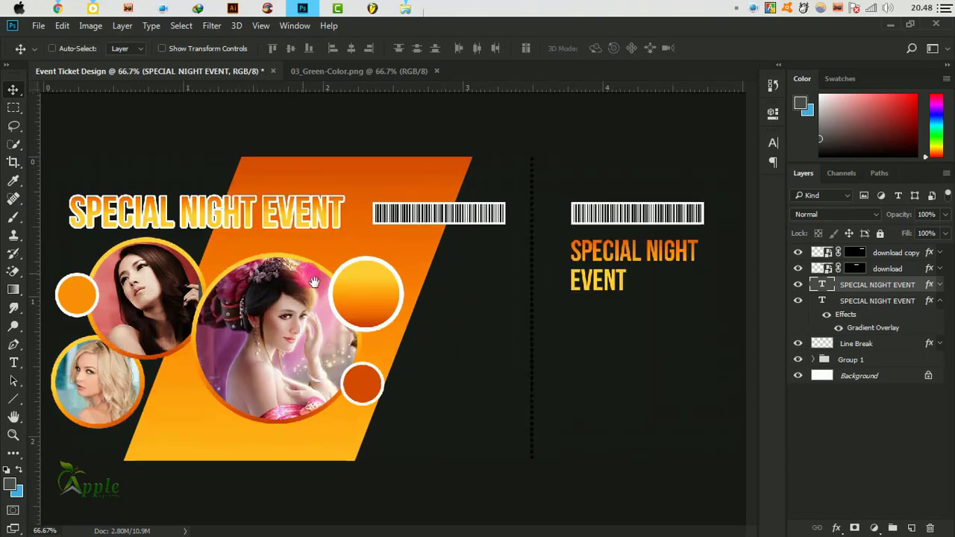
left_click(420, 324)
key("ctrl+plus")
left_click_drag(421, 309, 487, 316)
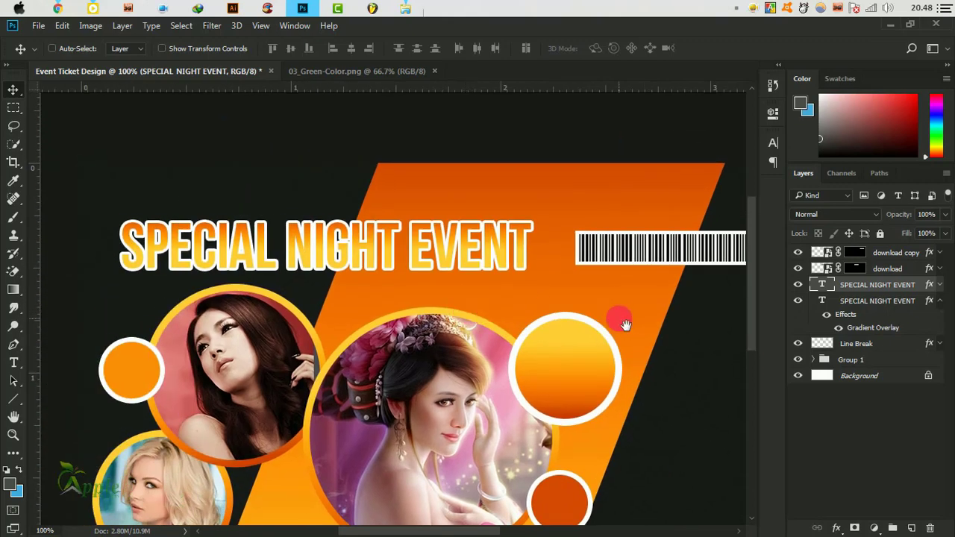
left_click_drag(625, 325, 588, 323)
left_click(940, 285)
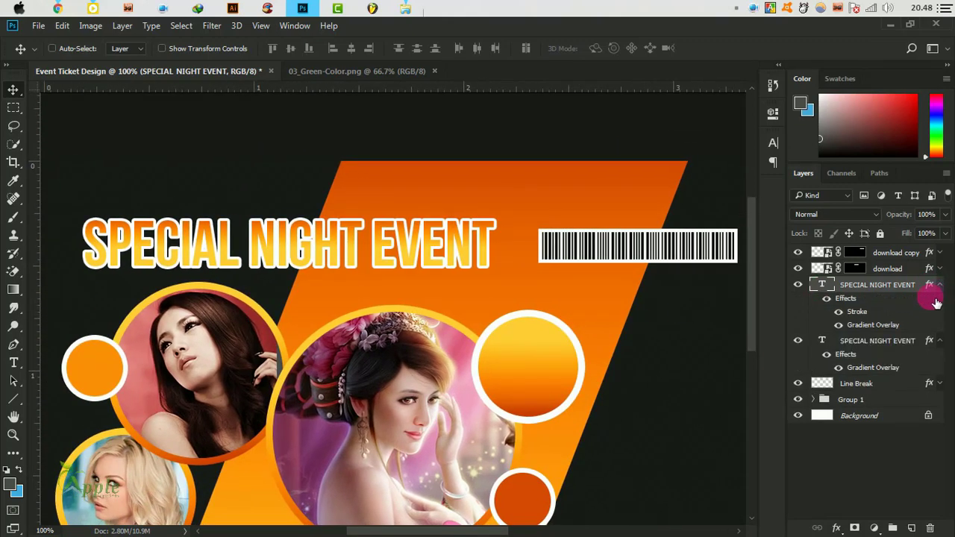
Step: In the title's Layer Style, set the white Stroke size to 3 px and enable Drop Shadow
double_click(879, 331)
left_click_drag(582, 199, 739, 178)
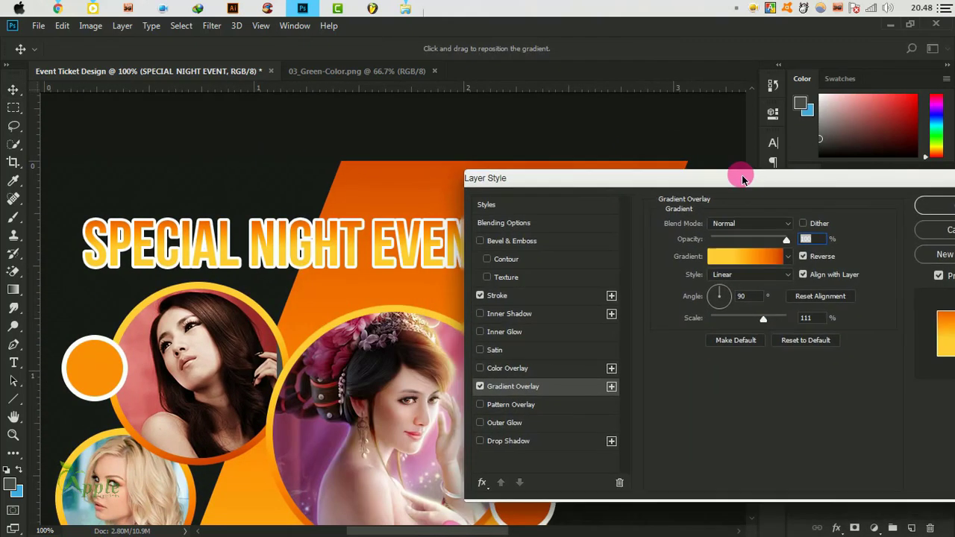
left_click(522, 295)
type("23")
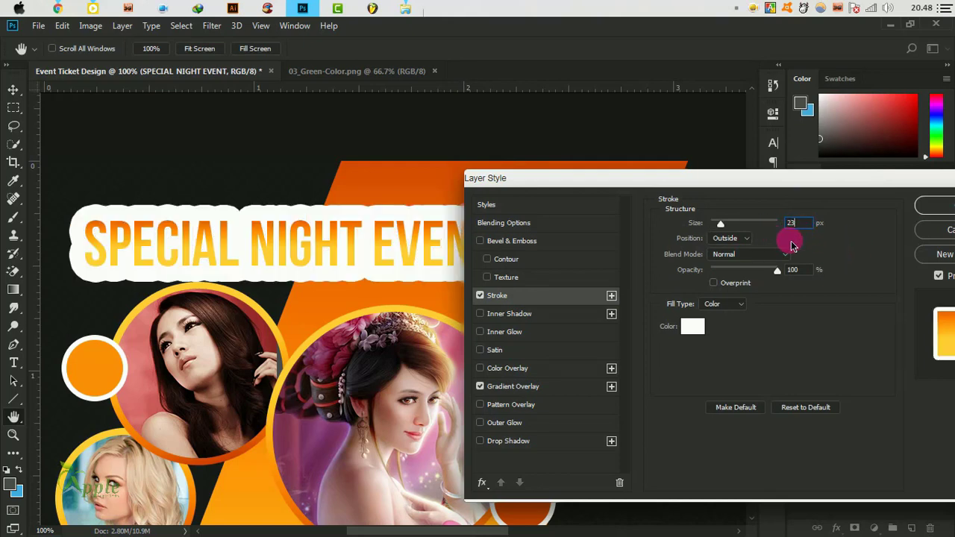
double_click(797, 222)
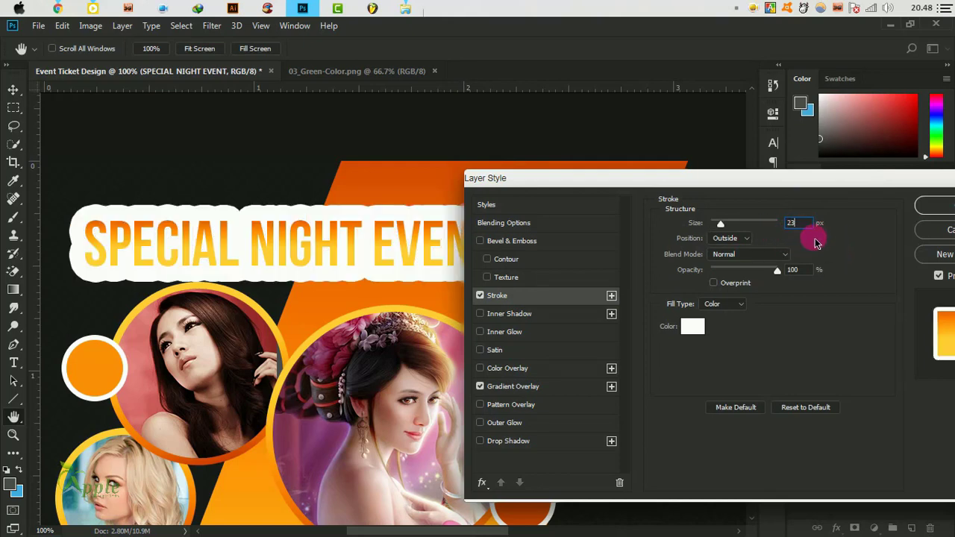
type("3")
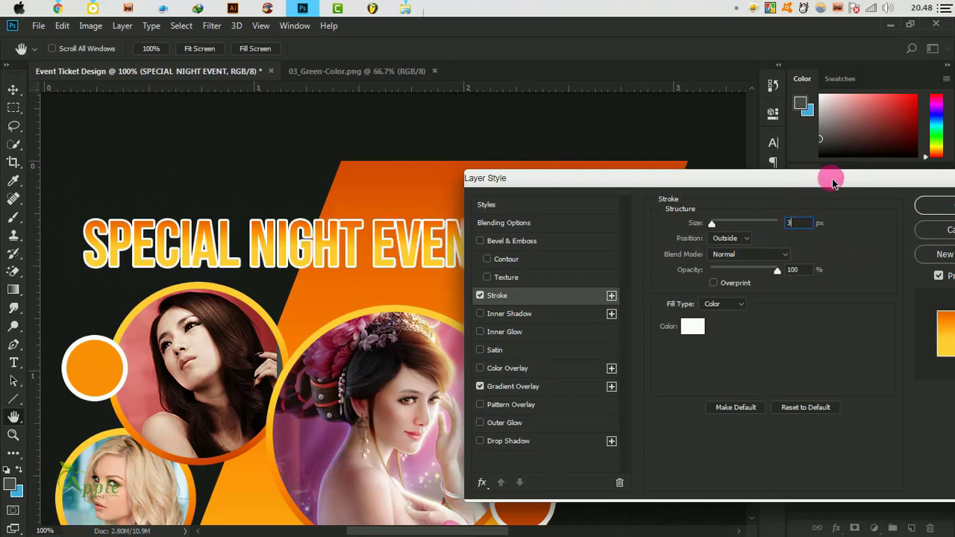
mouse_move(832, 179)
left_mouse_down()
mouse_move(859, 288)
mouse_move(791, 313)
mouse_move(691, 250)
left_mouse_up()
left_click_drag(616, 241, 765, 173)
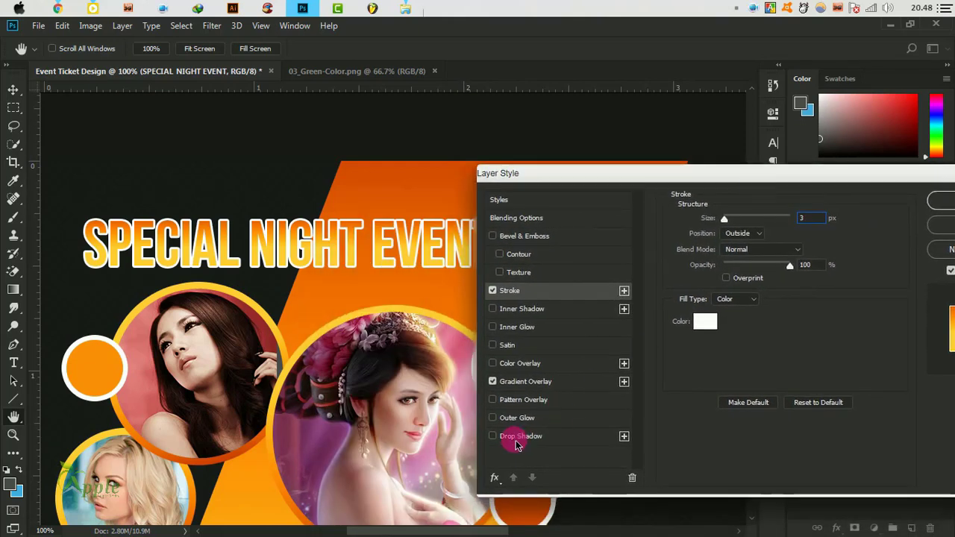
left_click(521, 435)
Step: Set the title's Drop Shadow to 52% opacity, 122°, 9 px distance, 15% spread, 0 px size
mouse_move(697, 224)
left_mouse_down()
mouse_move(714, 238)
mouse_move(770, 387)
mouse_move(803, 362)
left_mouse_up()
left_click(858, 376)
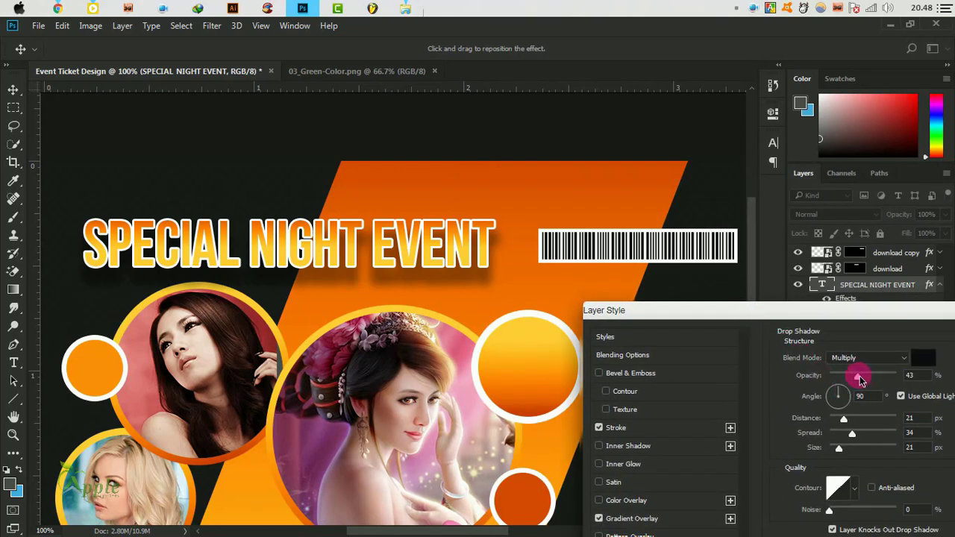
mouse_move(852, 436)
left_mouse_down()
mouse_move(837, 438)
mouse_move(834, 418)
mouse_move(862, 450)
mouse_move(833, 451)
left_mouse_up()
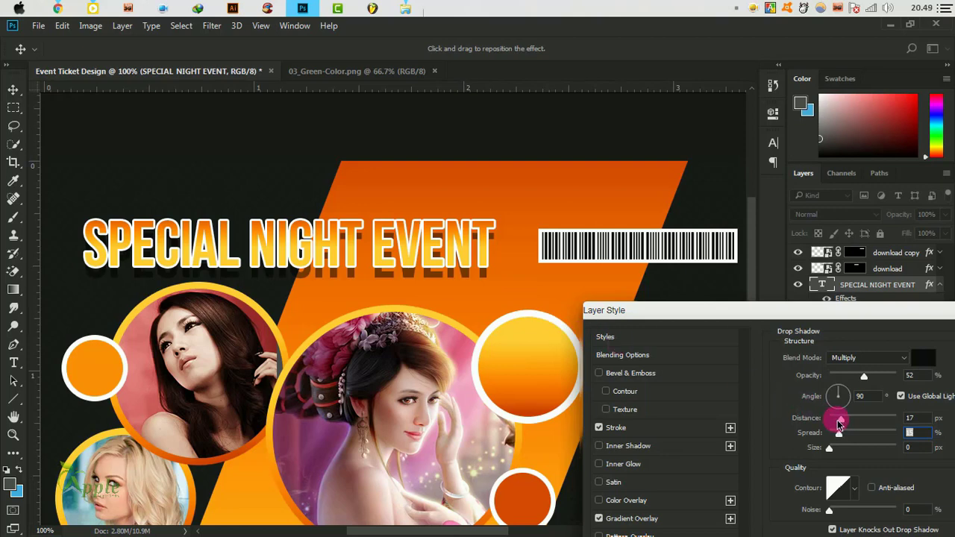
left_click_drag(840, 421, 836, 421)
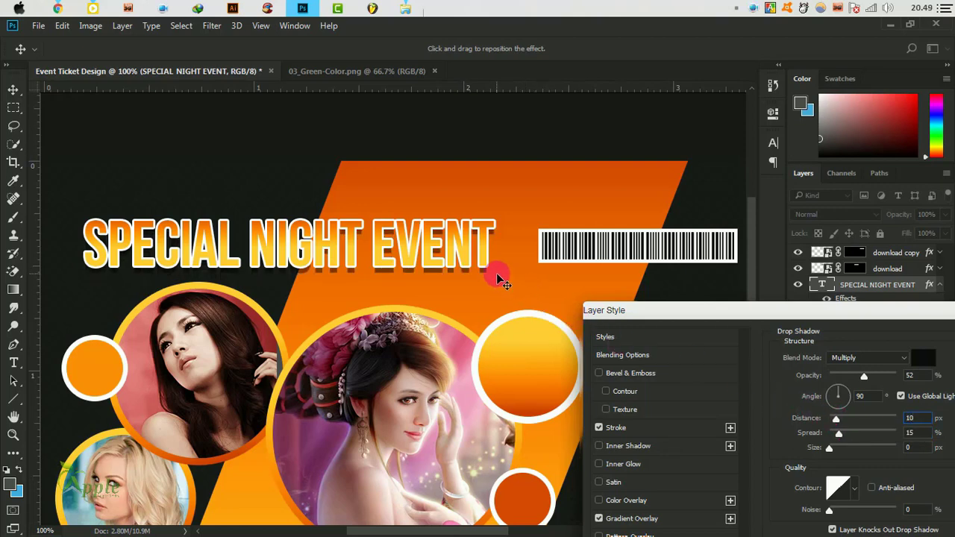
left_click_drag(499, 274, 500, 275)
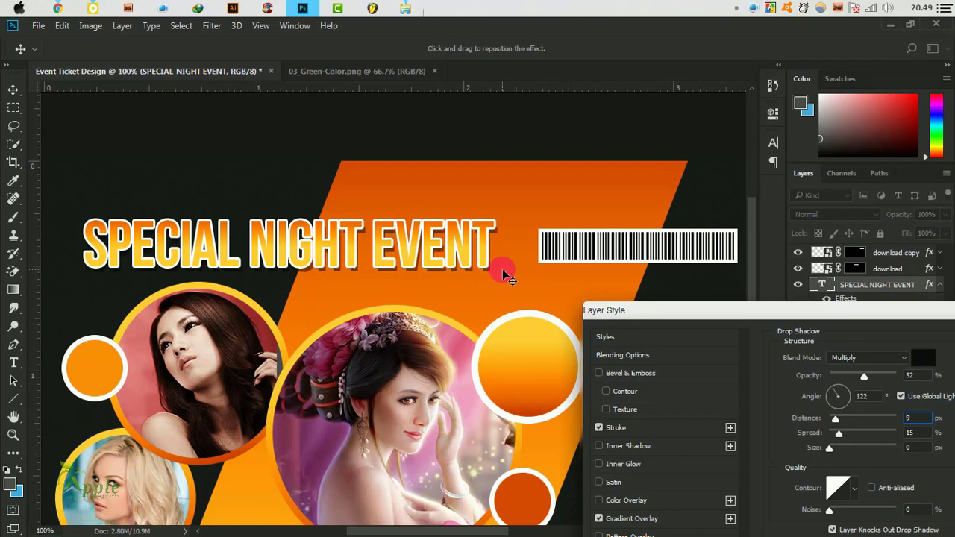
left_click(817, 345)
left_click_drag(819, 321, 746, 363)
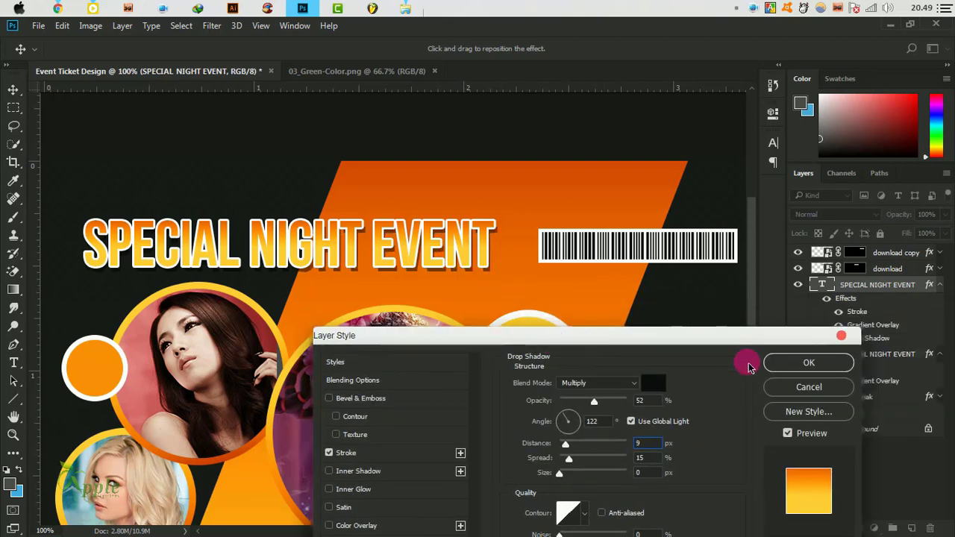
left_click(778, 363)
Step: Zoom out to the whole ticket and collapse both title layers' effects lists
scroll(522, 396, "right", 3)
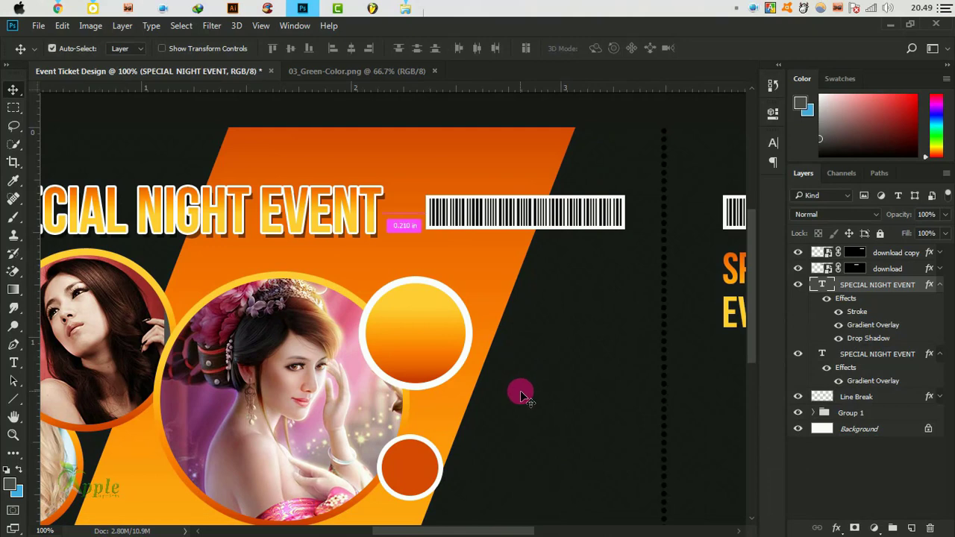
key("ctrl+minus")
key("ctrl+minus")
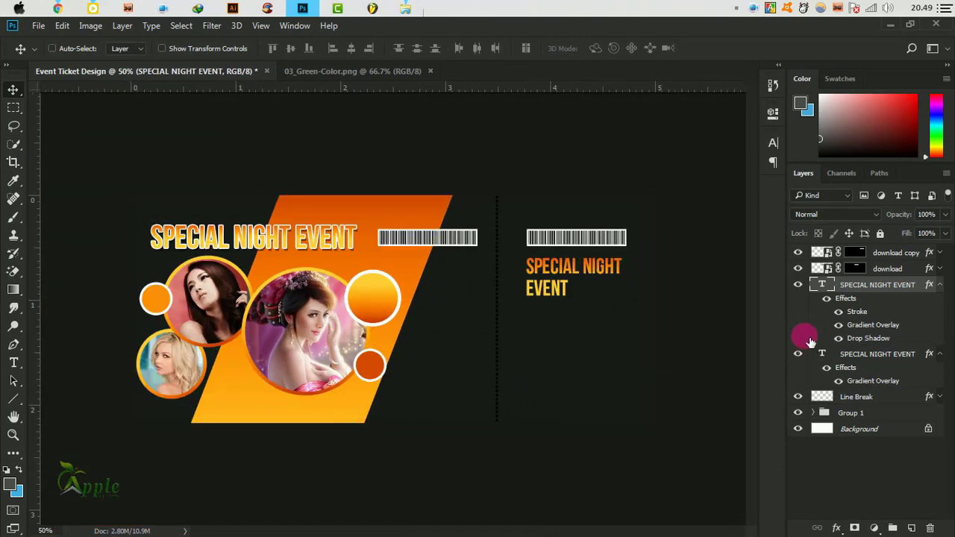
left_click(941, 285)
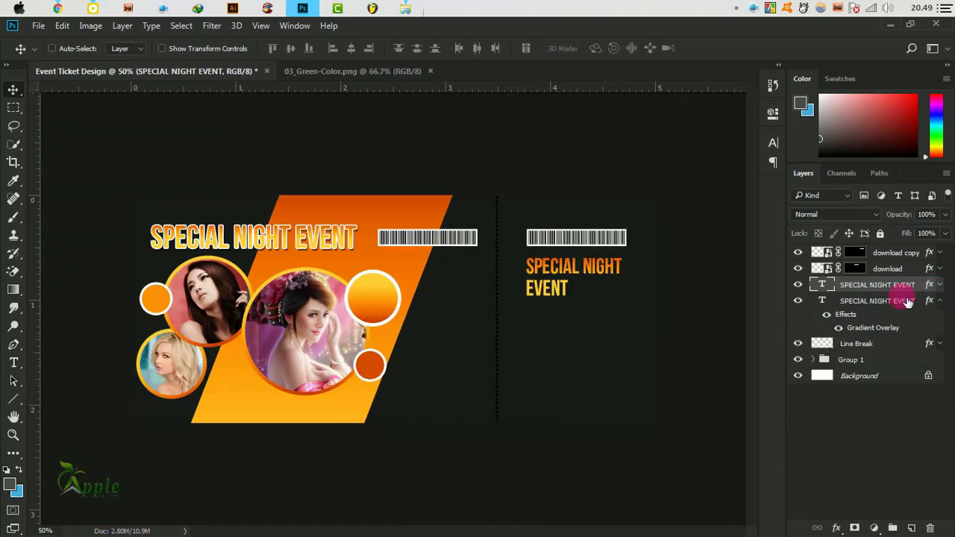
left_click(940, 303)
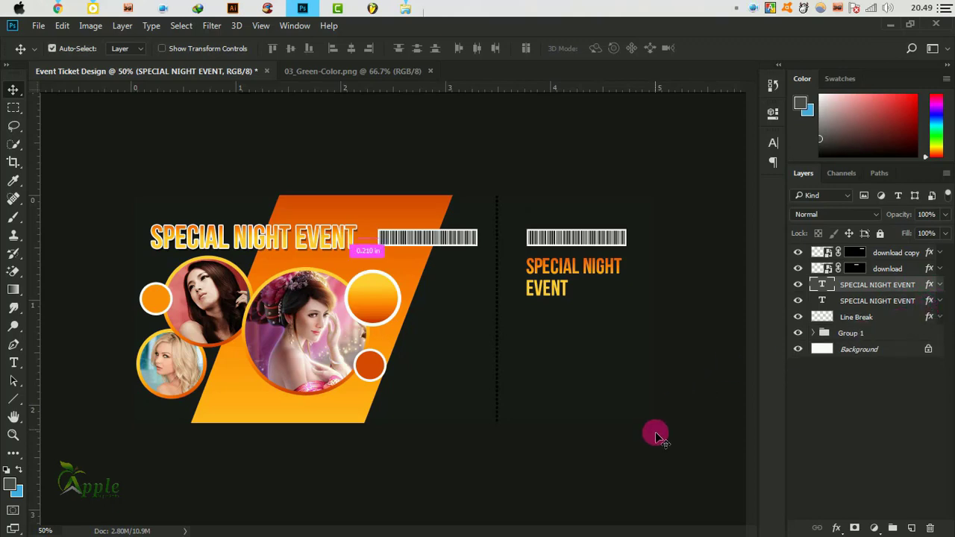
Step: Reopen the title's Gradient Overlay and drag the gradient on the canvas so its top darkens
left_click(940, 285)
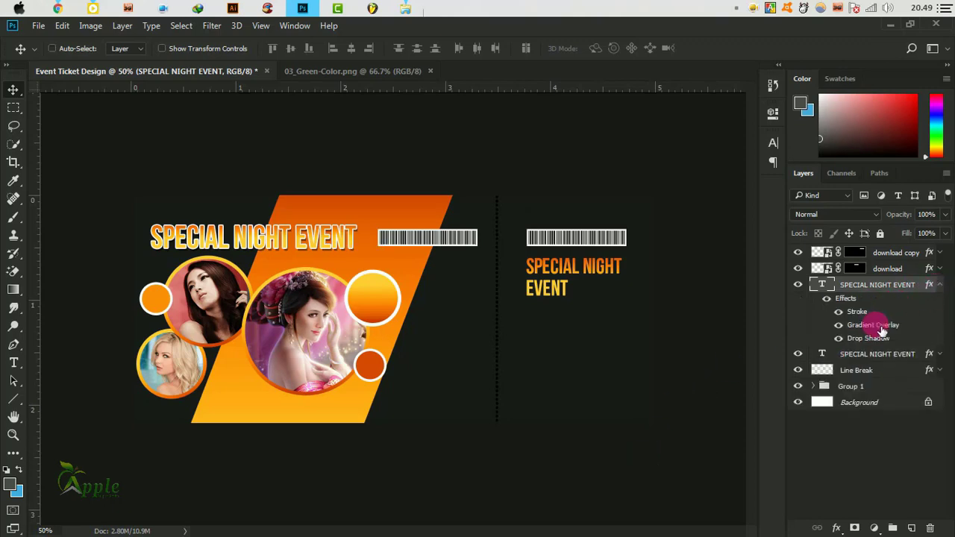
double_click(873, 325)
left_click_drag(486, 88, 844, 140)
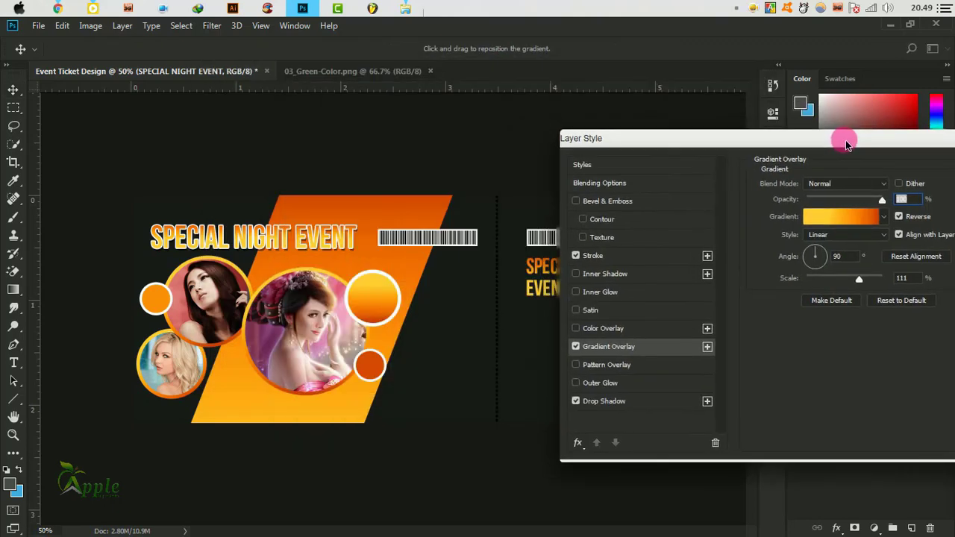
left_click_drag(311, 251, 311, 250)
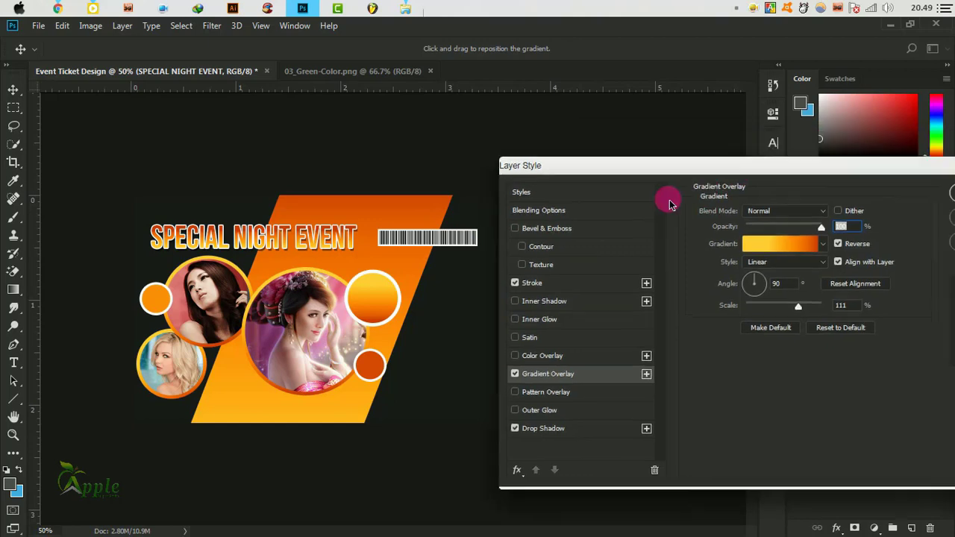
left_click_drag(813, 141, 552, 240)
left_click(791, 265)
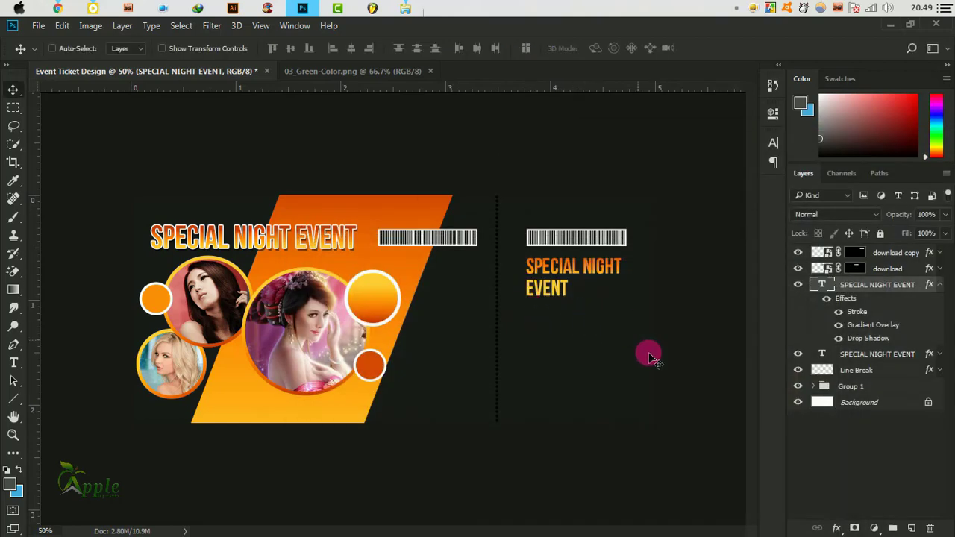
Step: Add the text 'DOOR OPEN AT 12 PM' on the lower orange band
left_click(13, 366)
left_click(211, 404)
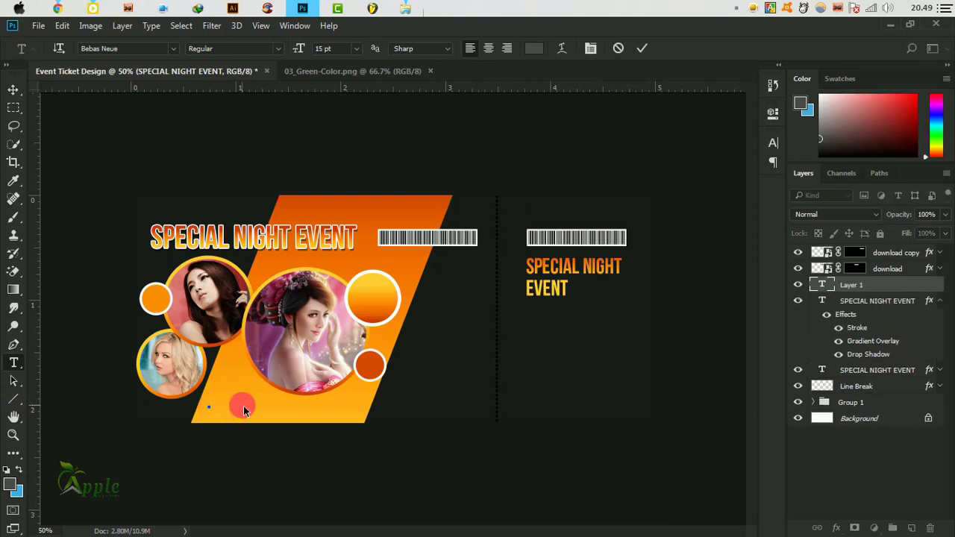
type("DOOR")
type(" OPE")
type("N AT ")
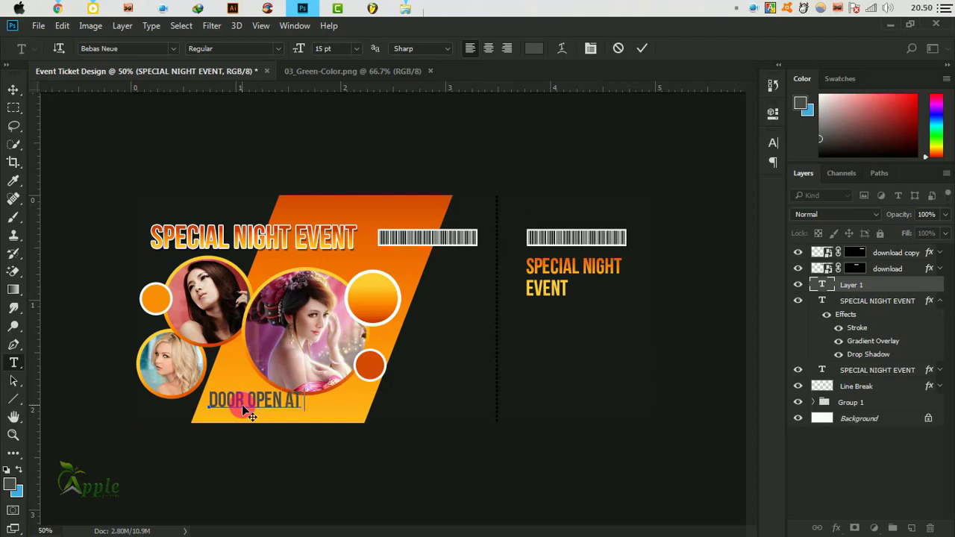
type("12 ")
type("PM")
Step: Set the whole subtitle line to 10 pt and commit the edit
triple_click(242, 404)
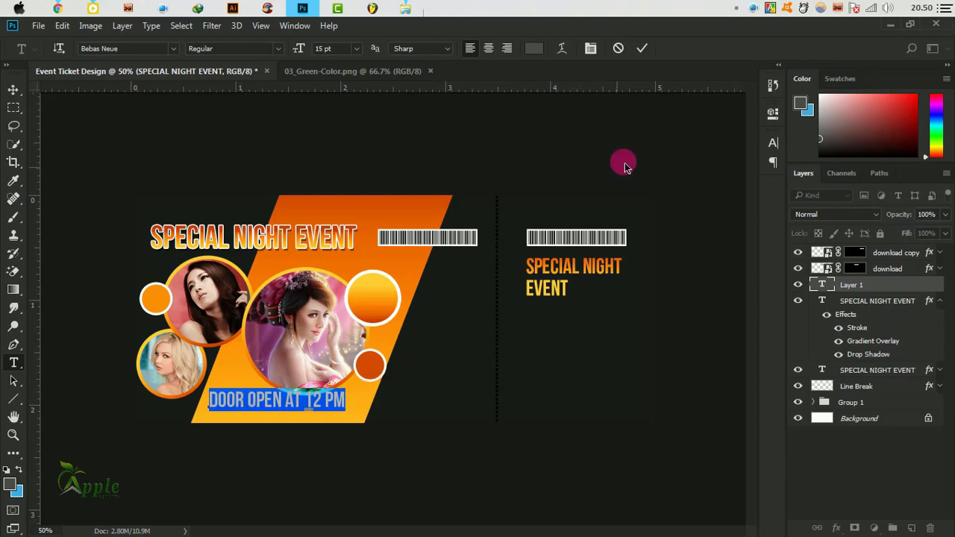
left_click(773, 143)
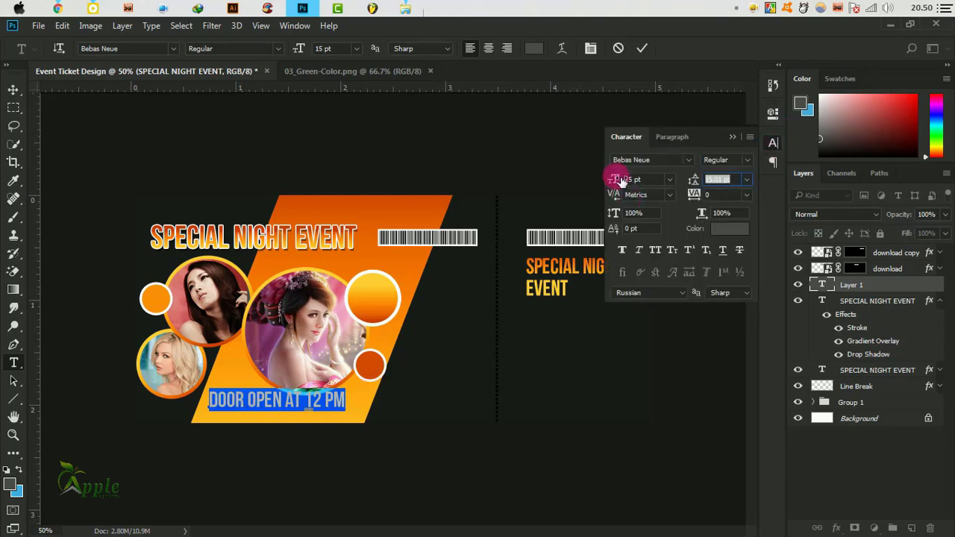
left_click_drag(619, 181, 612, 179)
left_click(642, 48)
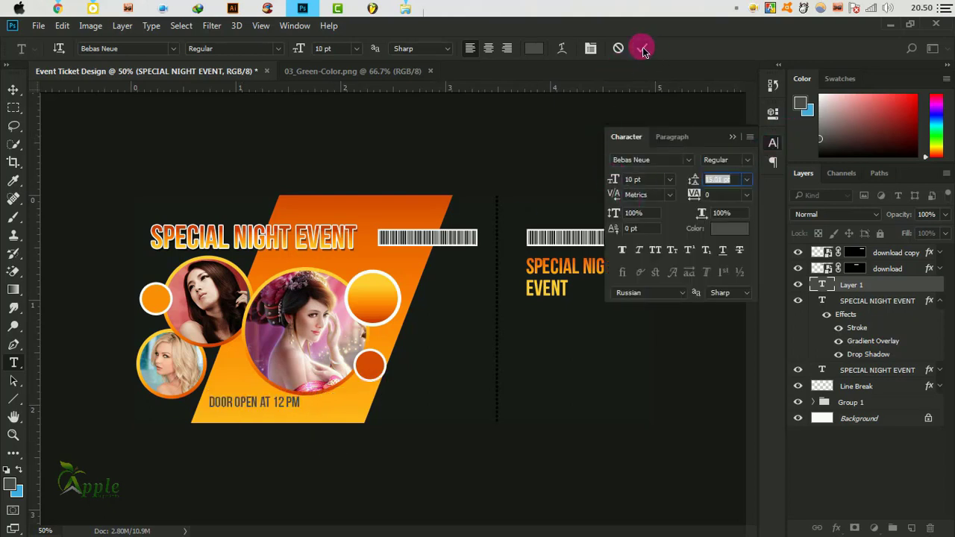
left_click(733, 136)
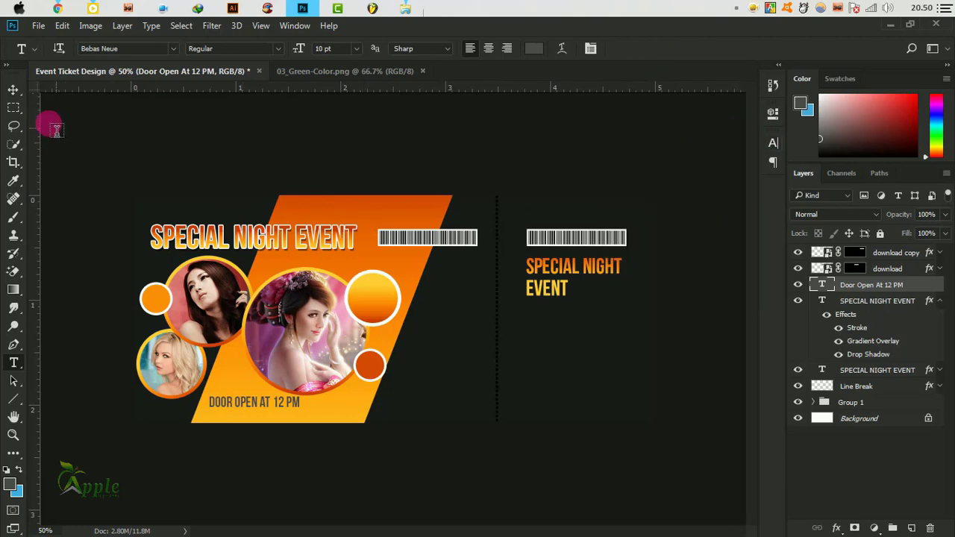
left_click(13, 91)
Step: Recolour the subtitle a deep brown-orange based on the band's orange
left_click(774, 144)
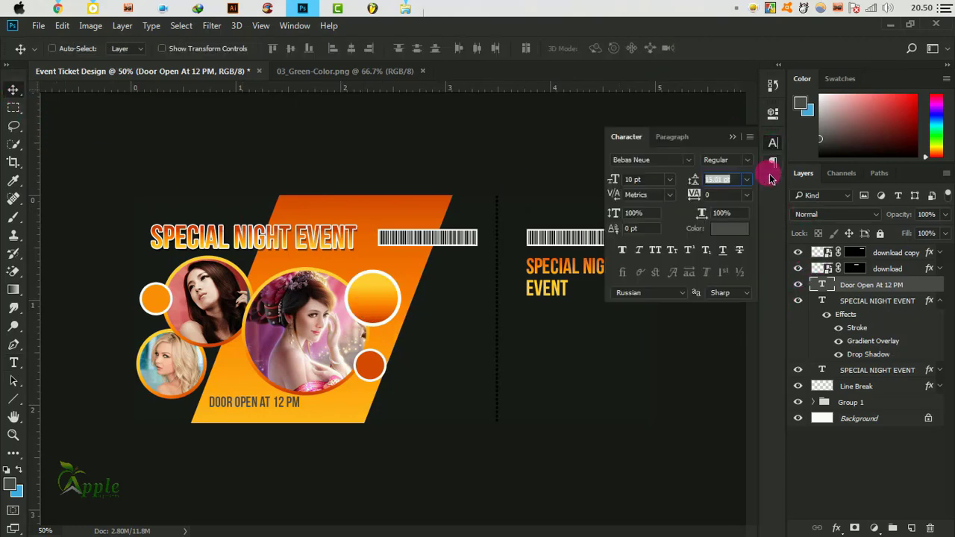
left_click(722, 228)
left_click_drag(476, 88, 682, 142)
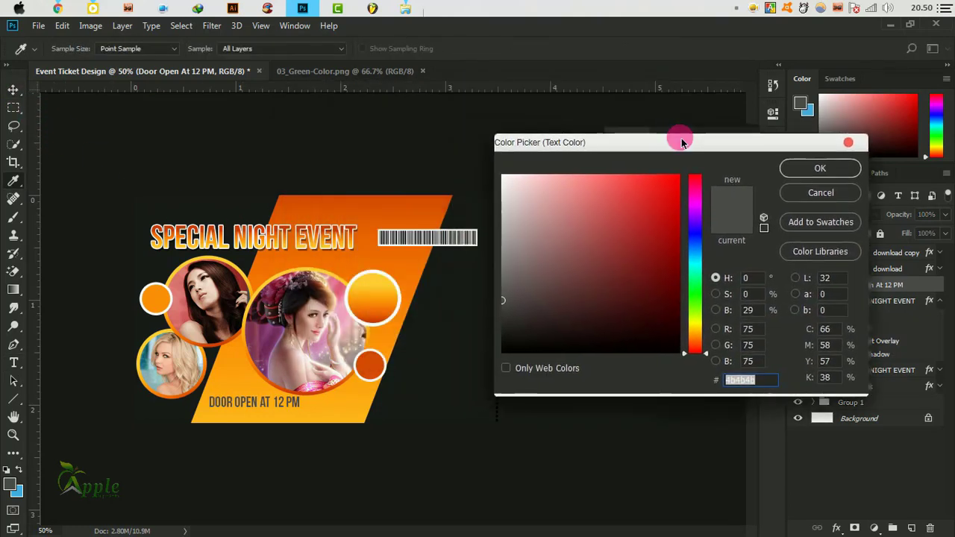
left_click(390, 216)
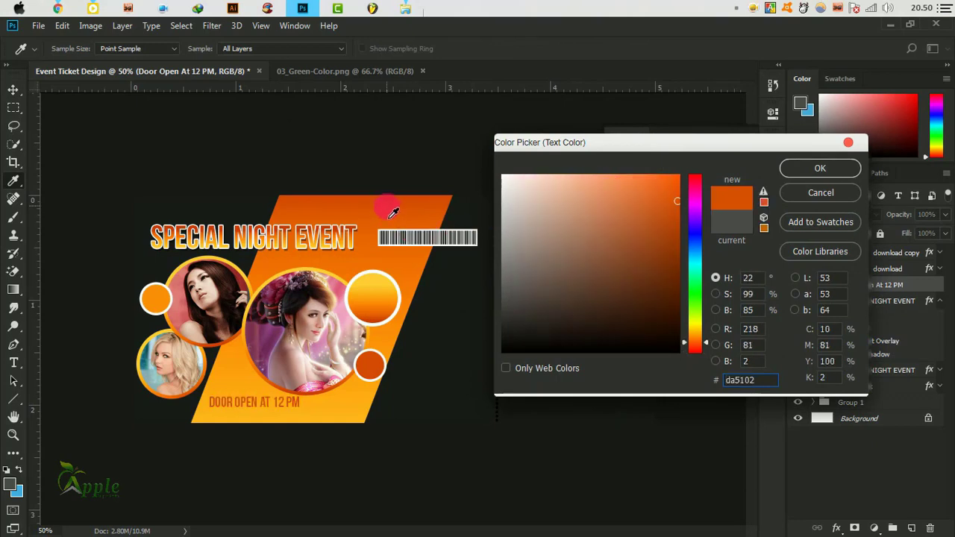
left_click(678, 259)
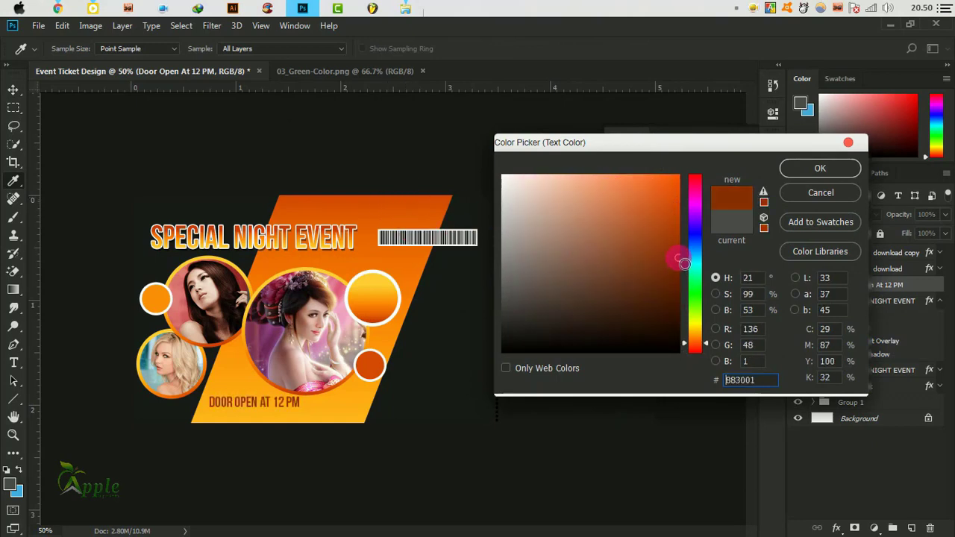
left_click(820, 168)
Step: Move the subtitle up to sit just below the SPECIAL NIGHT EVENT headline
key("v")
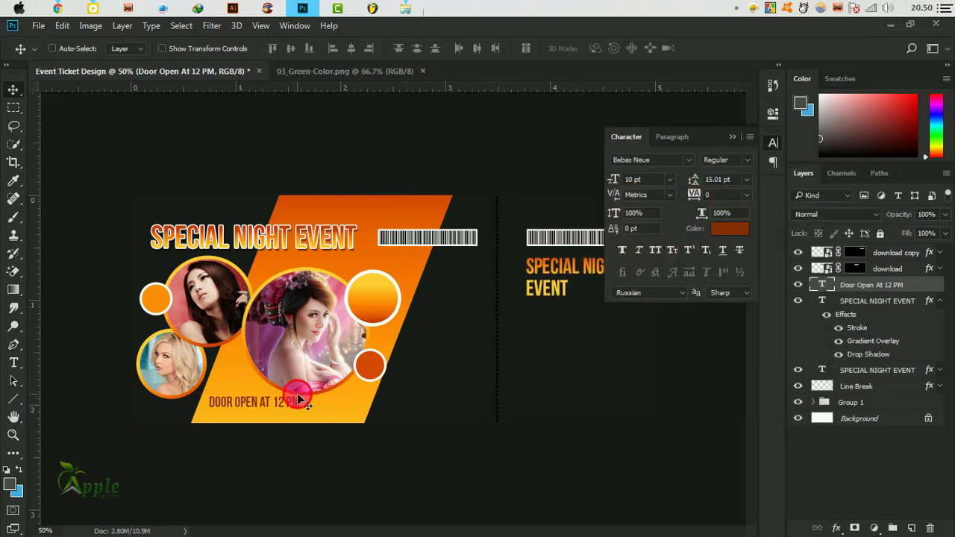
mouse_move(297, 394)
left_mouse_down()
mouse_move(364, 270)
mouse_move(358, 211)
mouse_move(274, 217)
left_mouse_up()
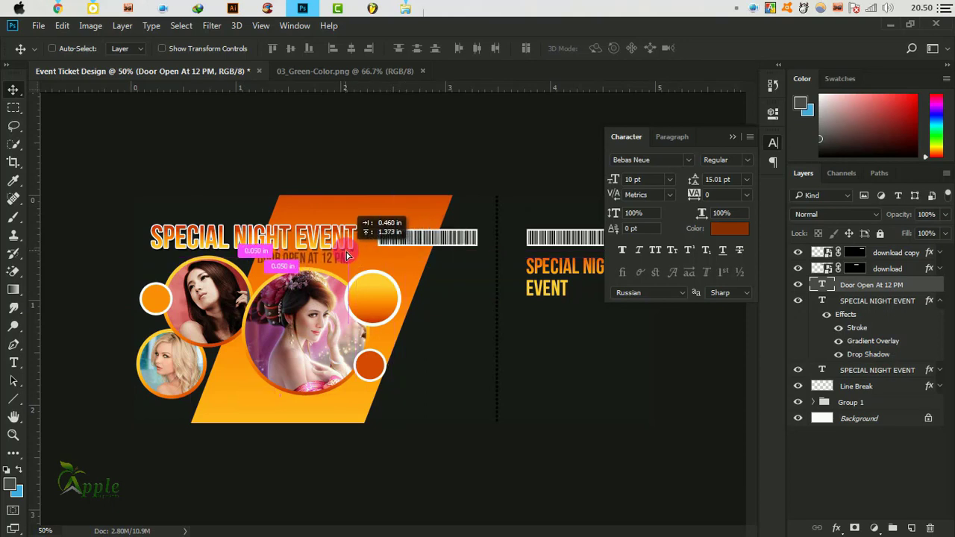
left_click_drag(274, 217, 366, 262)
key("Down")
key("Down")
key("Down")
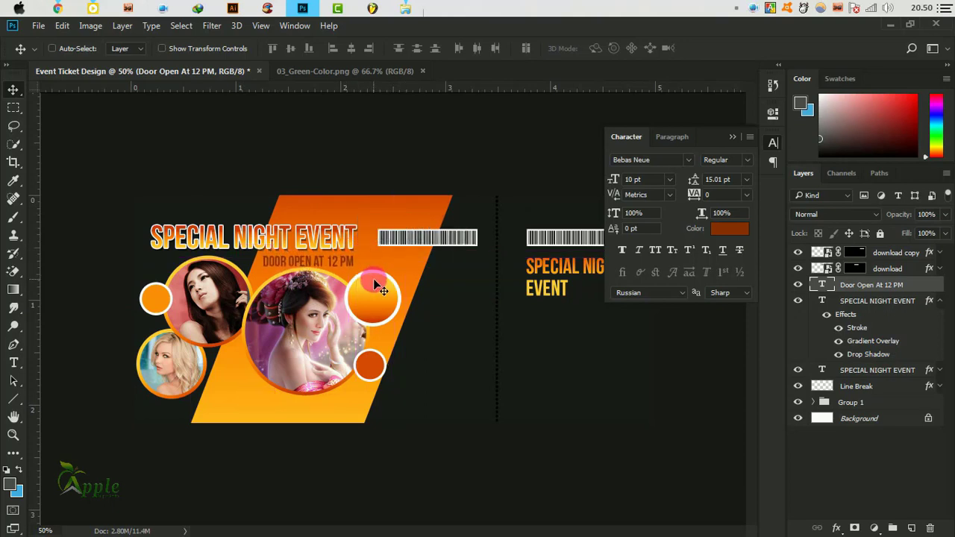
Step: Change the subtitle colour to the darker brown #5a2001
left_click(611, 303)
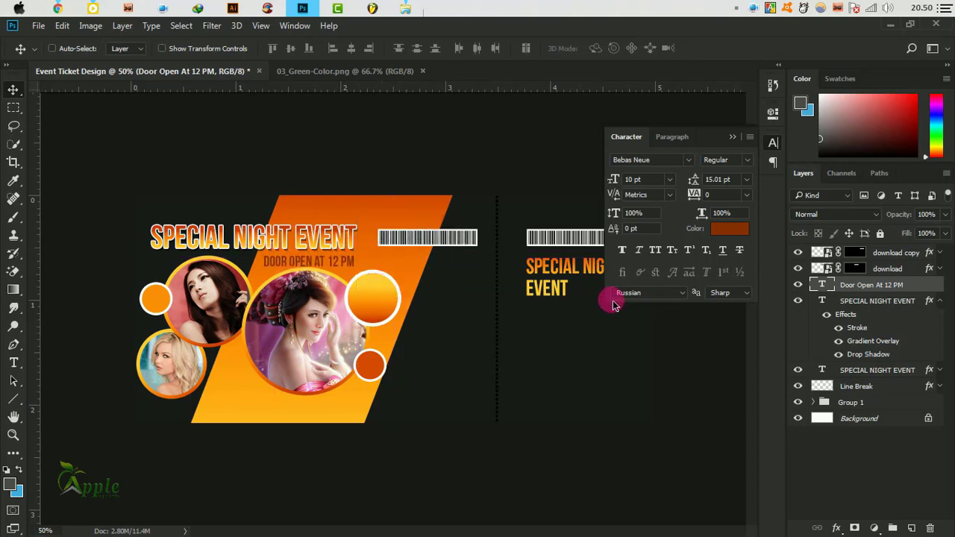
left_click(729, 228)
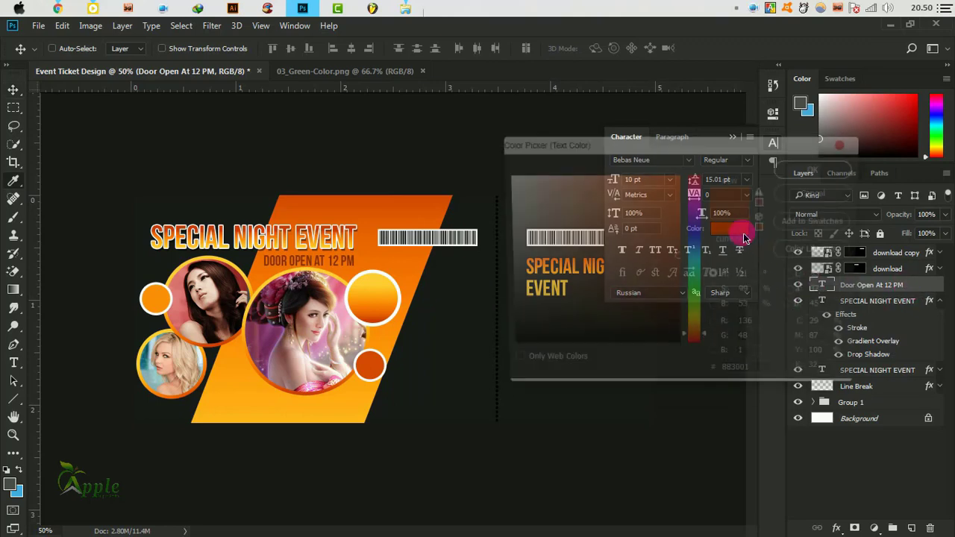
left_click(678, 291)
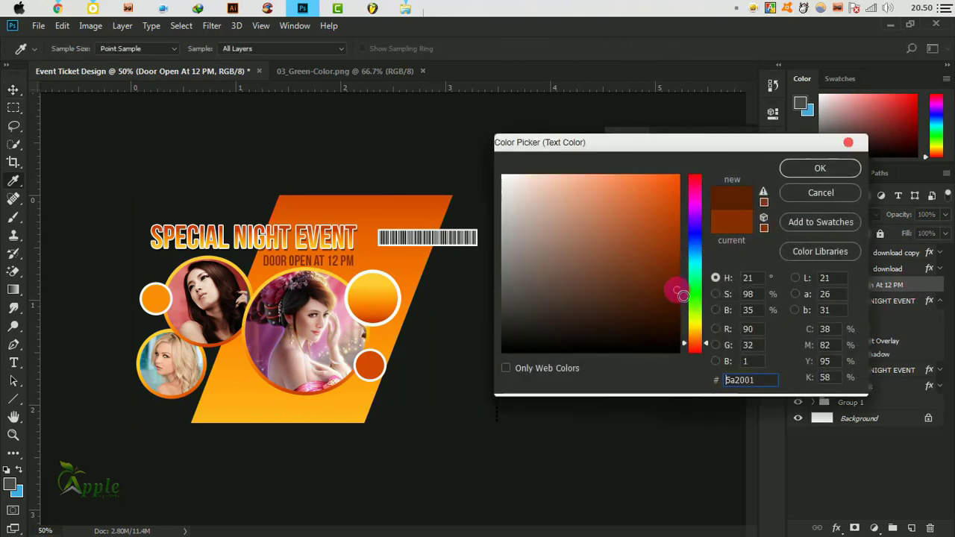
left_click(843, 168)
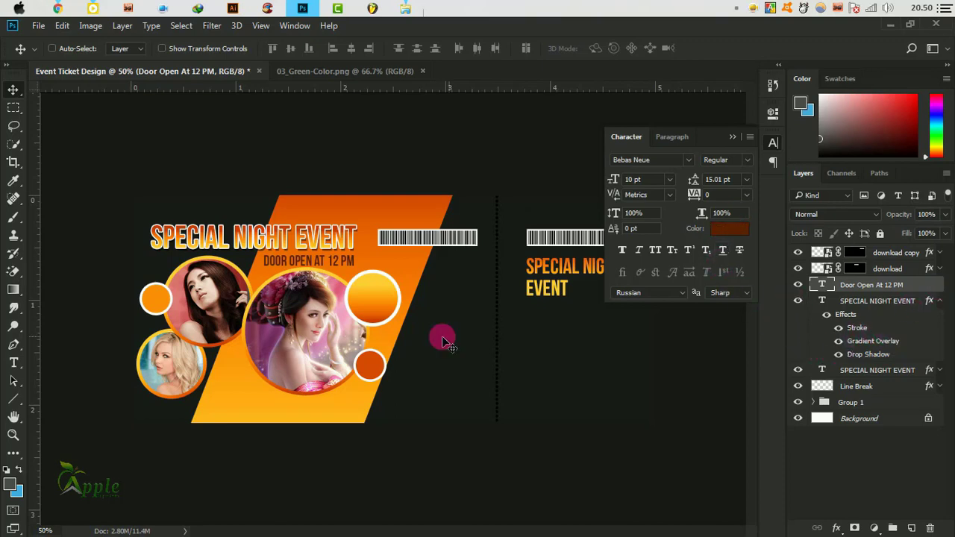
Step: Select the centre circle's photo and shift it slightly left
right_click(306, 326)
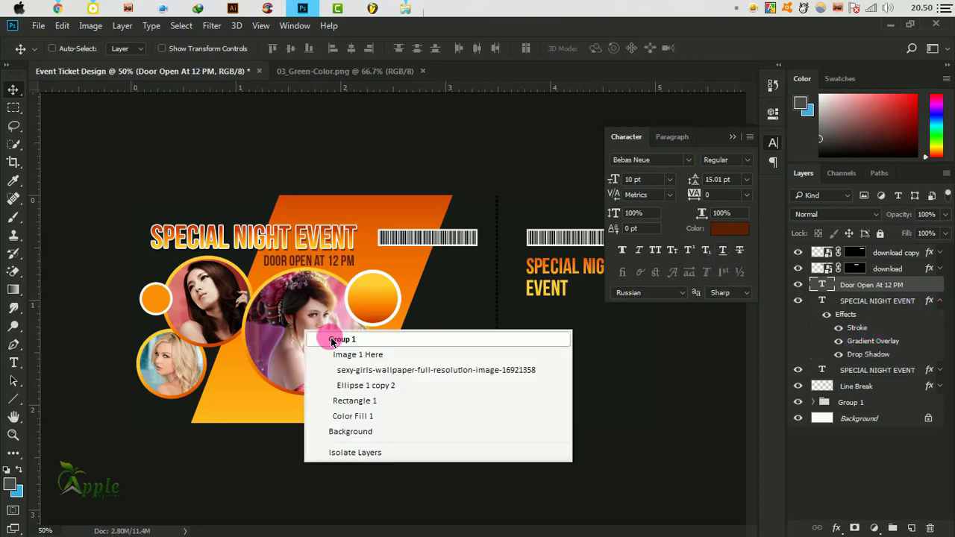
left_click(377, 371)
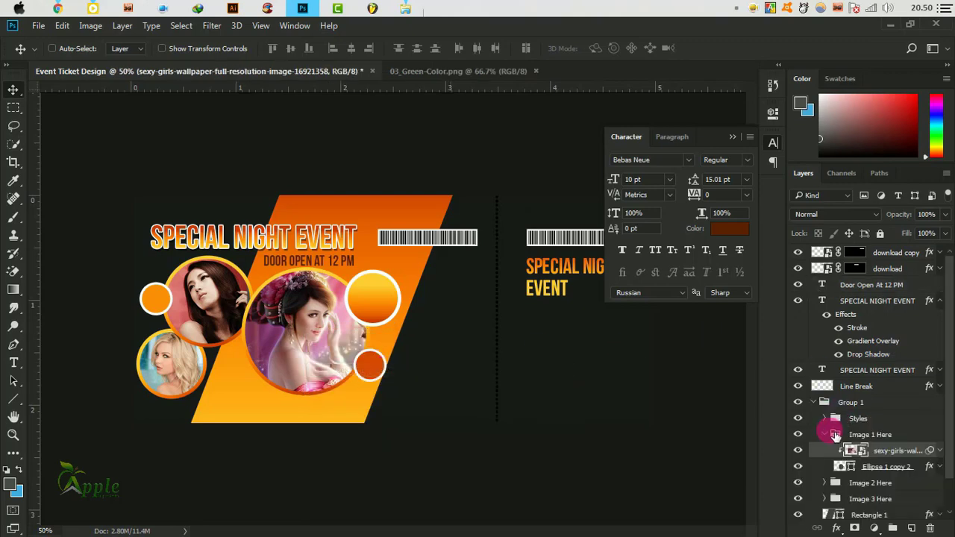
left_click(824, 435)
key("Left")
key("Left")
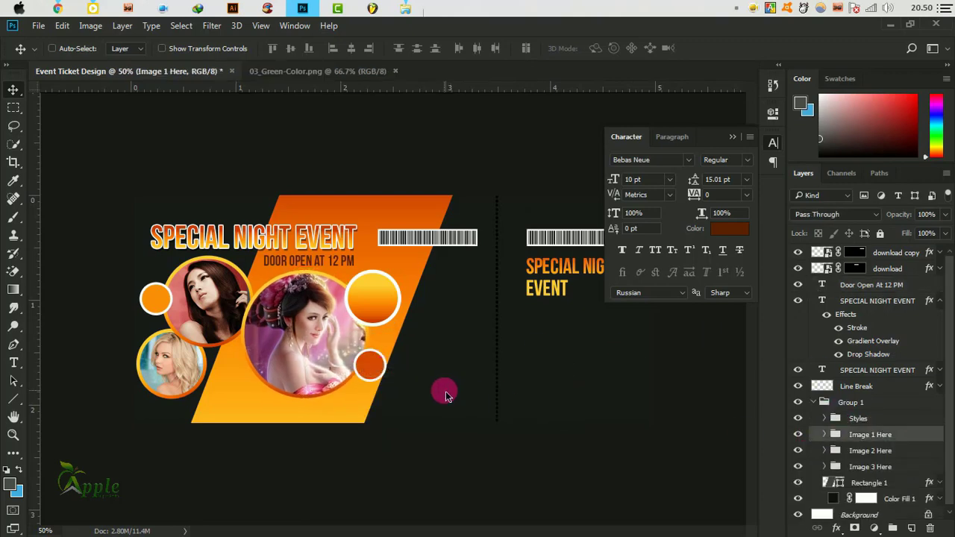
key("Left")
key("Left")
key("Left")
key("Left")
key("Left")
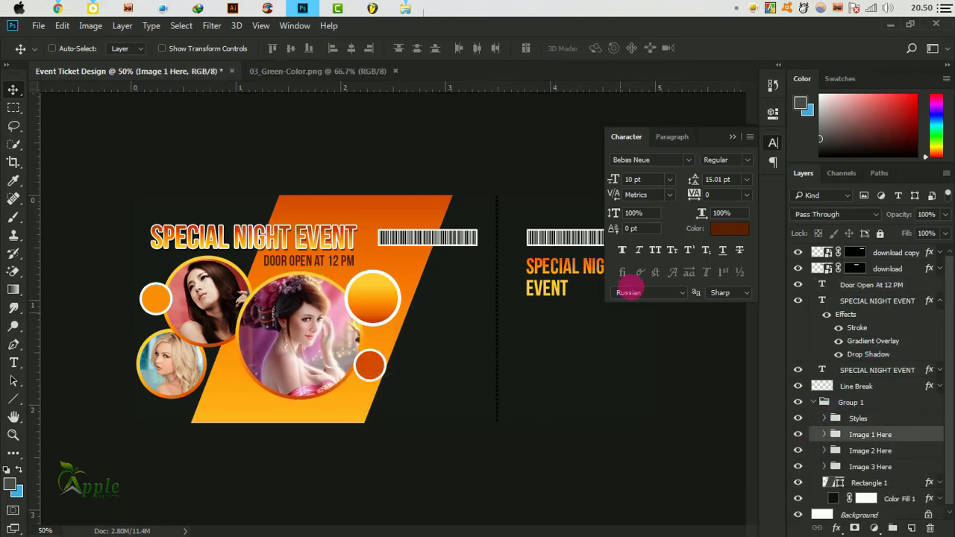
Step: Close the character settings, hide the headline's effects and re-expand Group 1
left_click(728, 137)
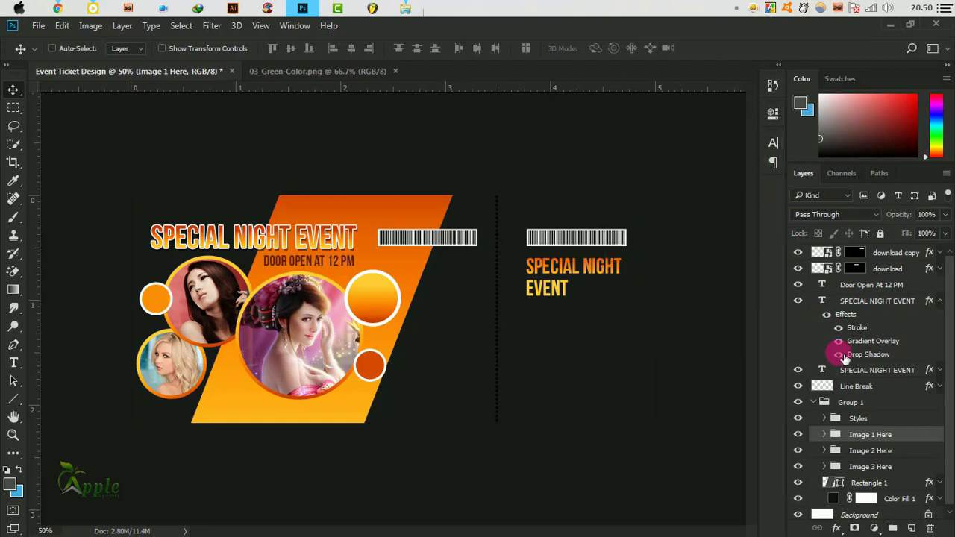
left_click(815, 403)
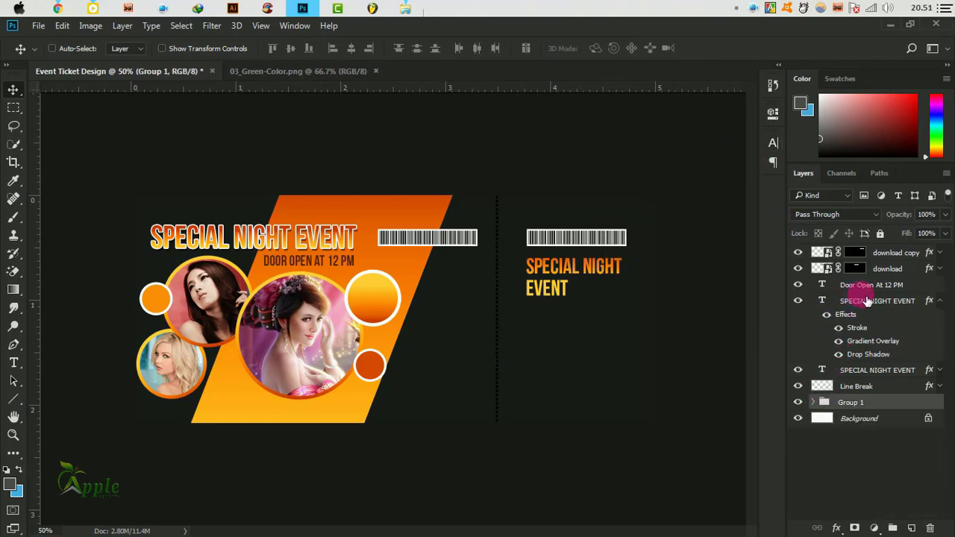
left_click(942, 302)
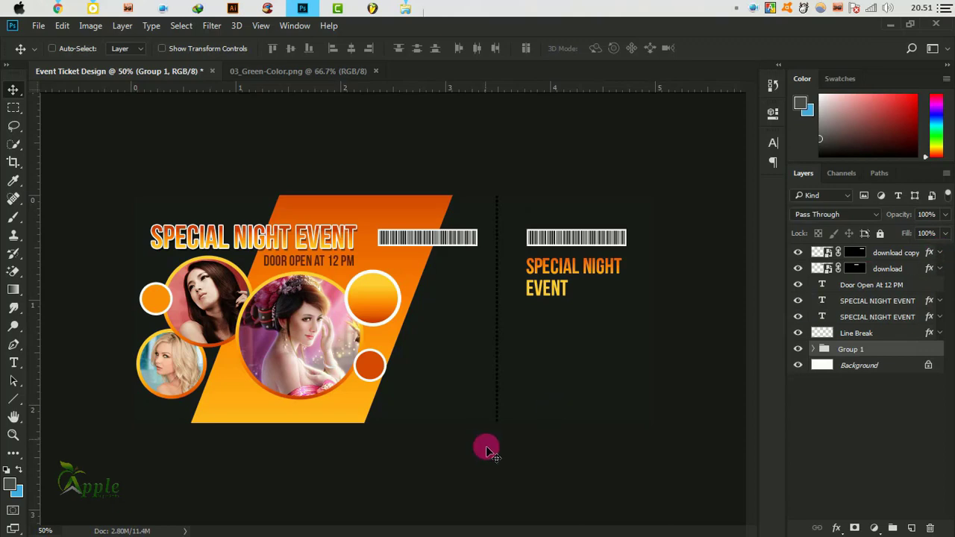
key("ctrl")
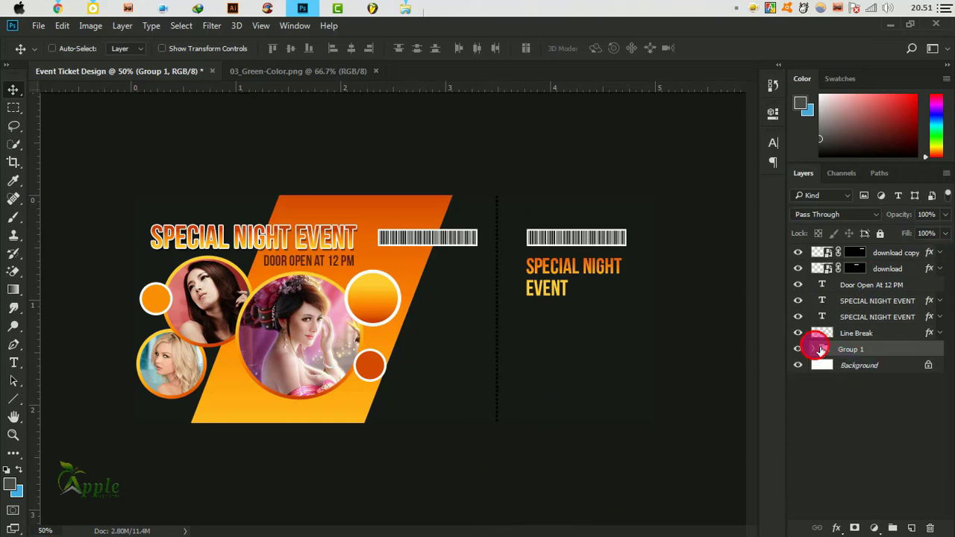
left_click(819, 349)
Step: Change the Color Fill 1 background to warm dark grey #252421 (H 51°, S 12%, B 15%)
double_click(834, 446)
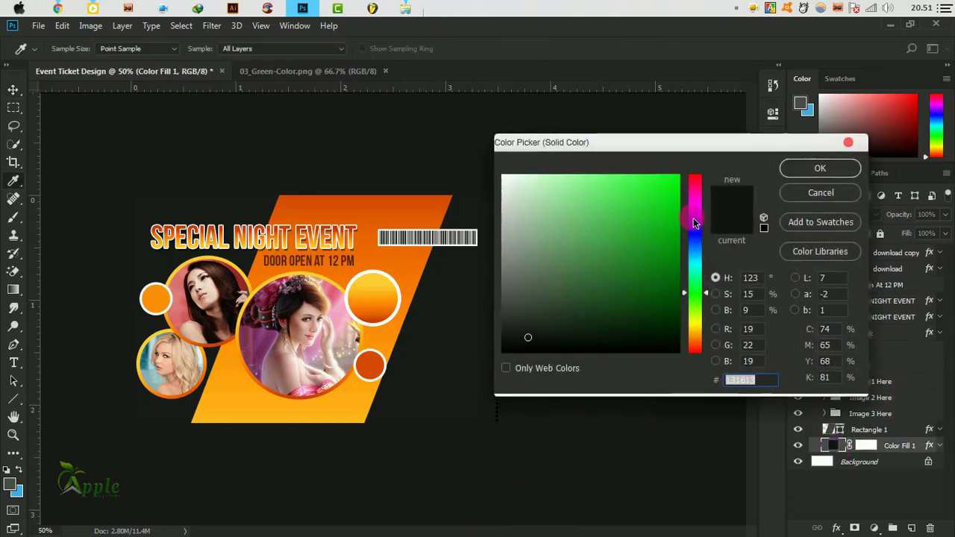
left_click_drag(707, 155, 954, 251)
left_click(796, 424)
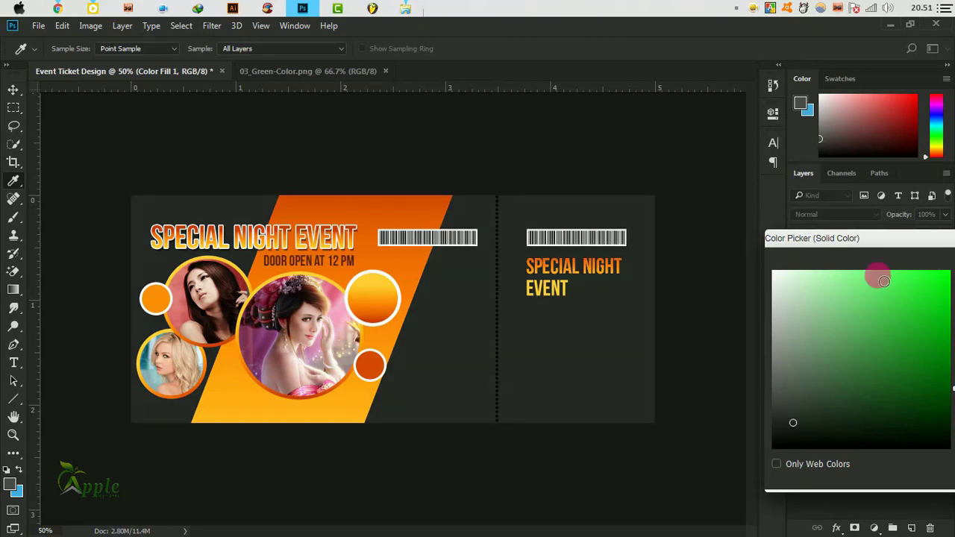
left_click_drag(891, 239, 770, 259)
left_click_drag(847, 421, 850, 445)
left_click(710, 368)
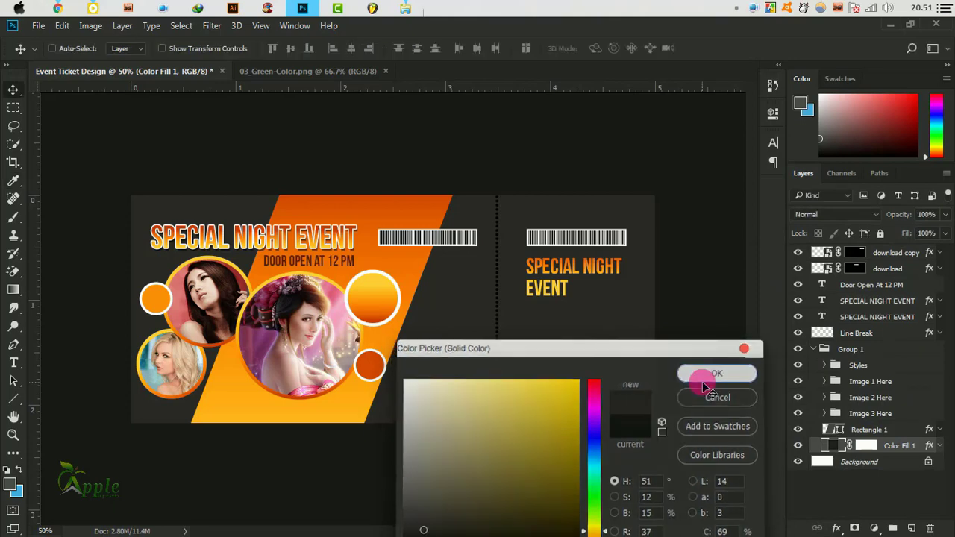
left_click(556, 326)
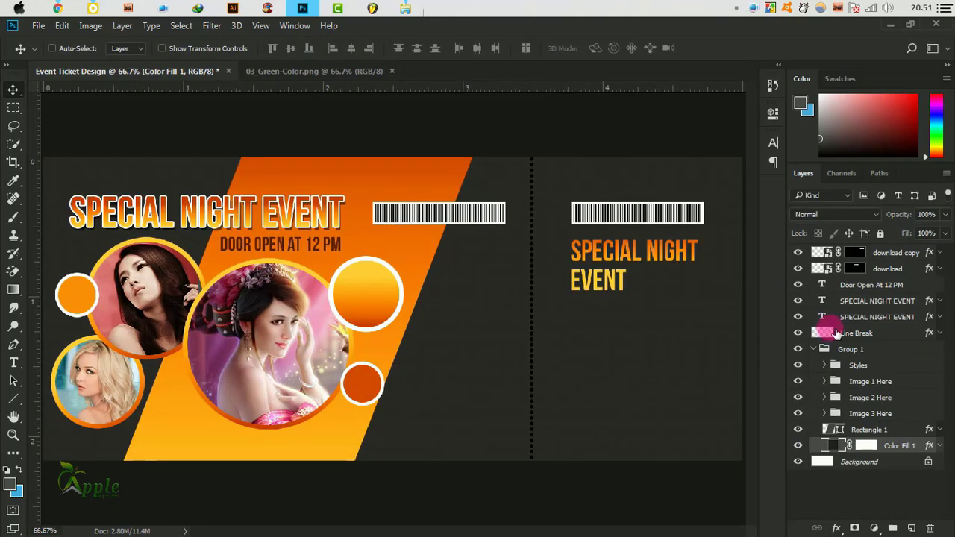
left_click(820, 349)
Step: Start a new text line on the stub below its title and begin typing the label
left_click(15, 364)
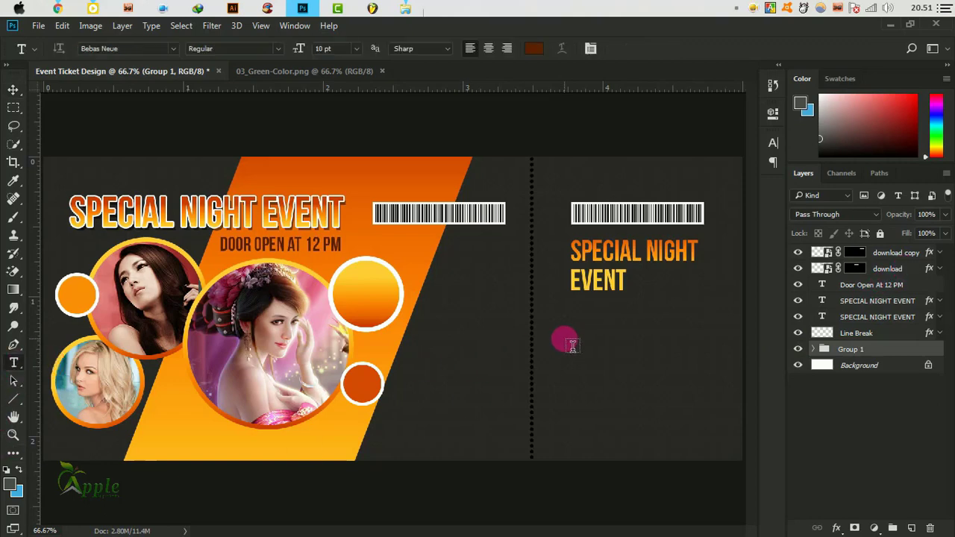
left_click(608, 343)
type("D")
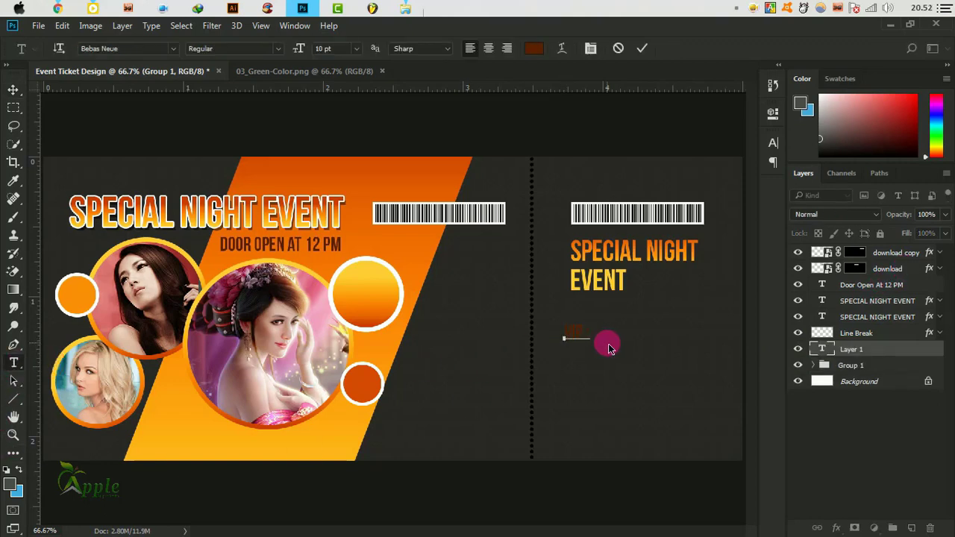
type(": $50 Enter Pos")
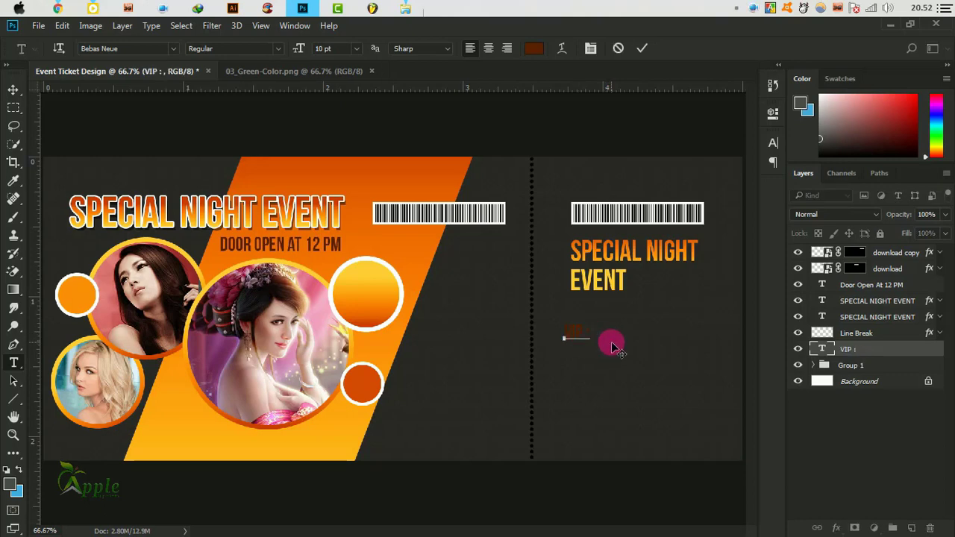
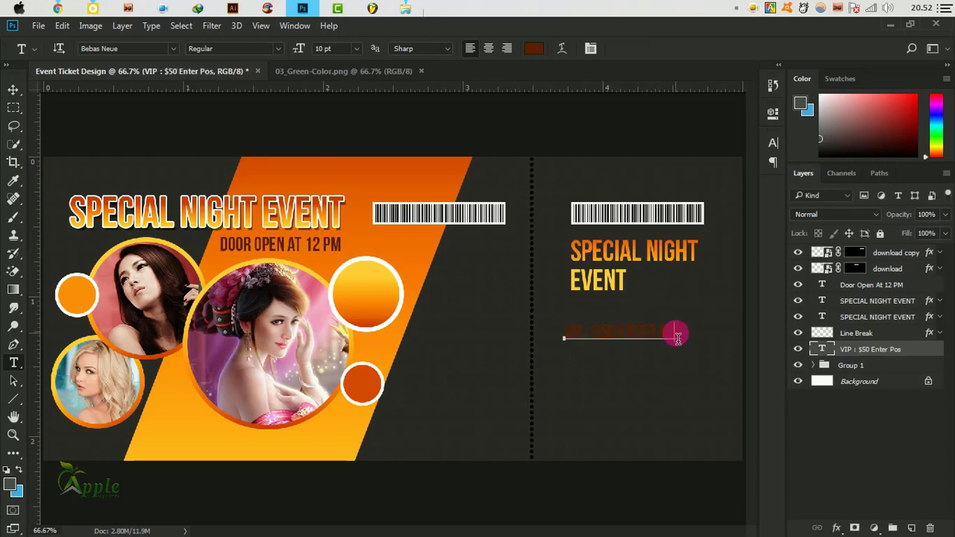
Step: Change the VIP price text colour to white
left_click_drag(687, 334, 563, 334)
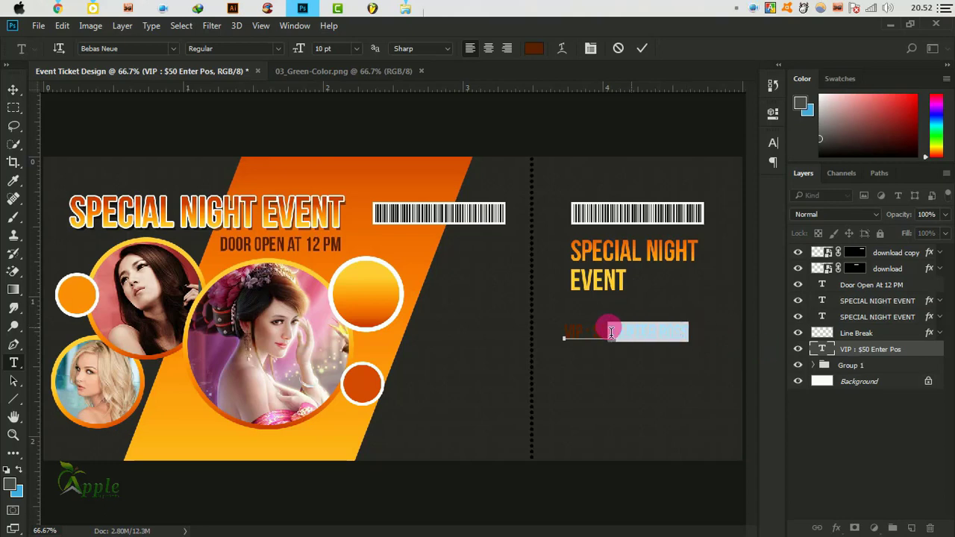
left_click(773, 143)
left_click(729, 228)
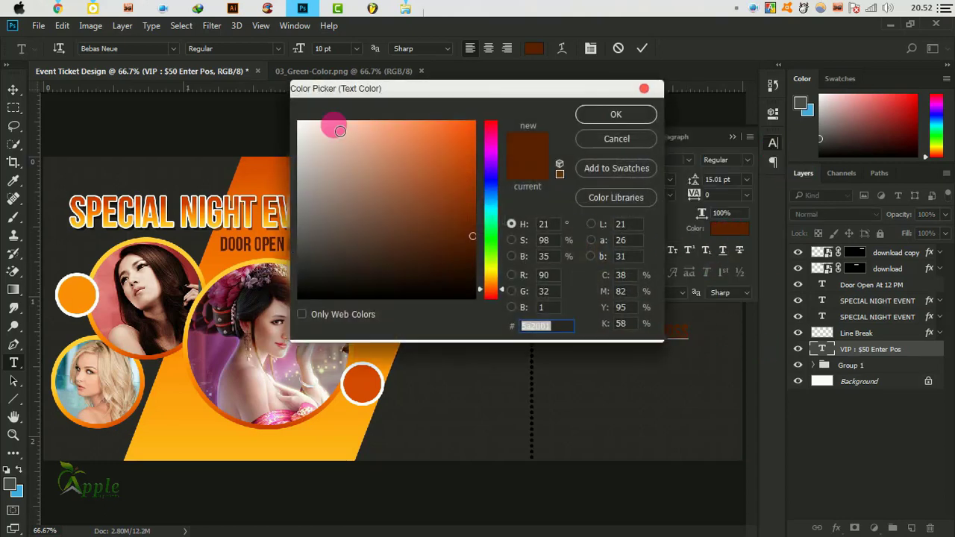
left_click(300, 122)
left_click(597, 119)
left_click(693, 209)
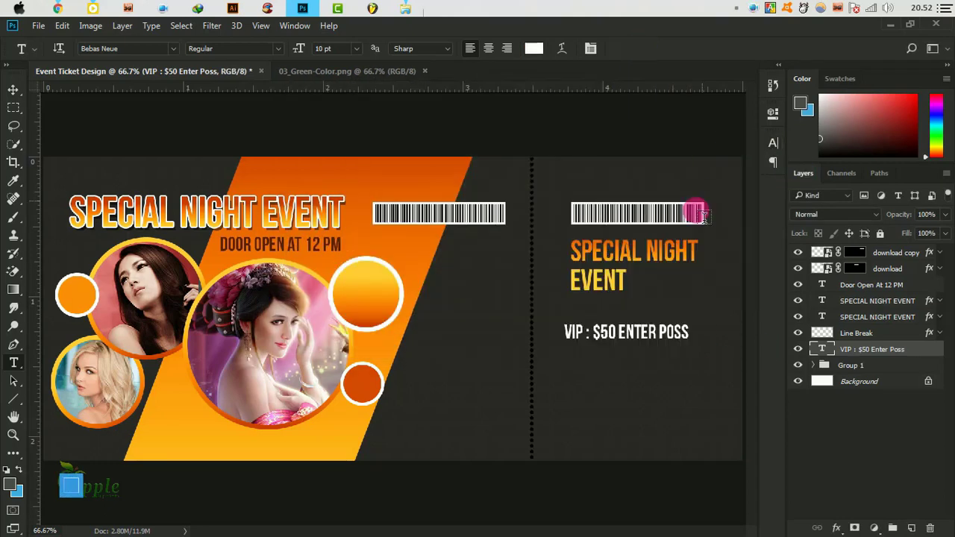
Step: Set the VIP price text to Akrobat SemiBold
left_click(773, 143)
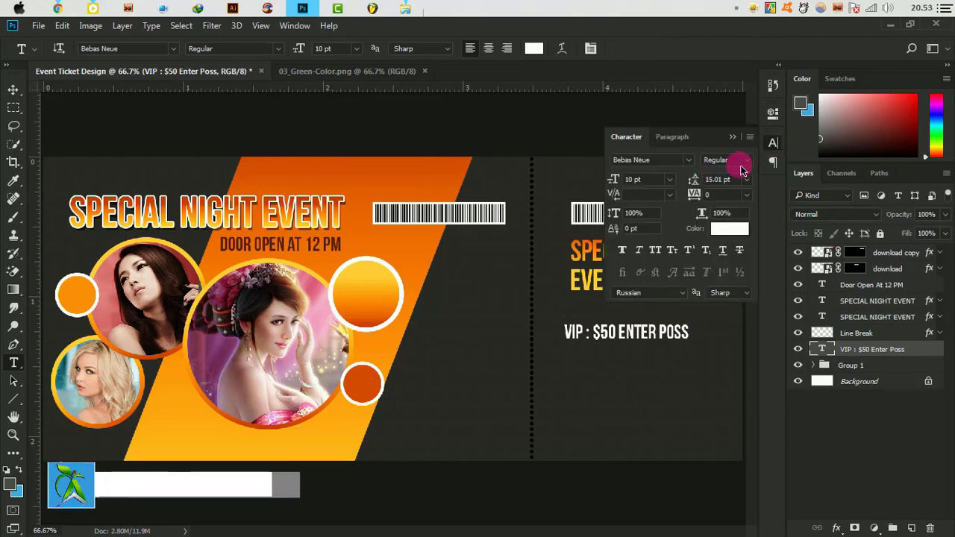
left_click(737, 160)
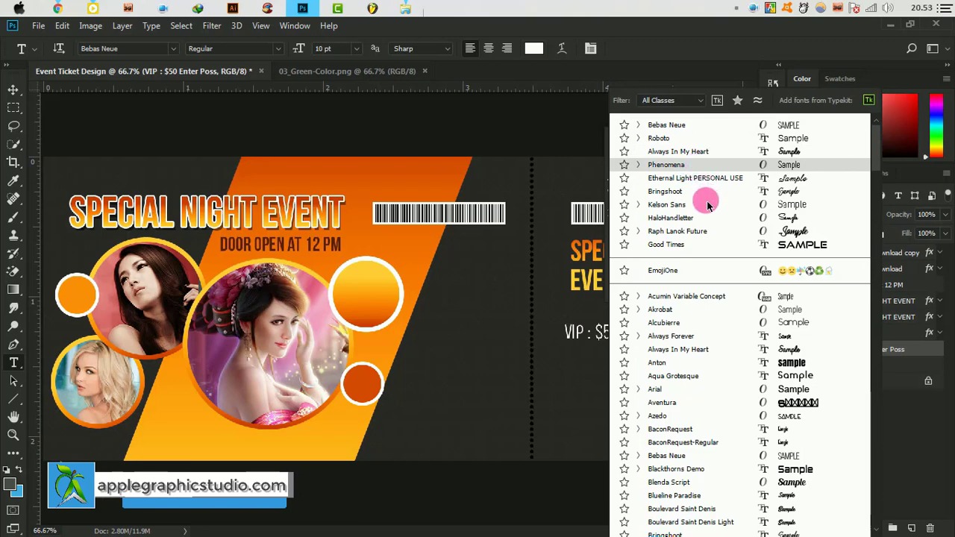
left_click(680, 310)
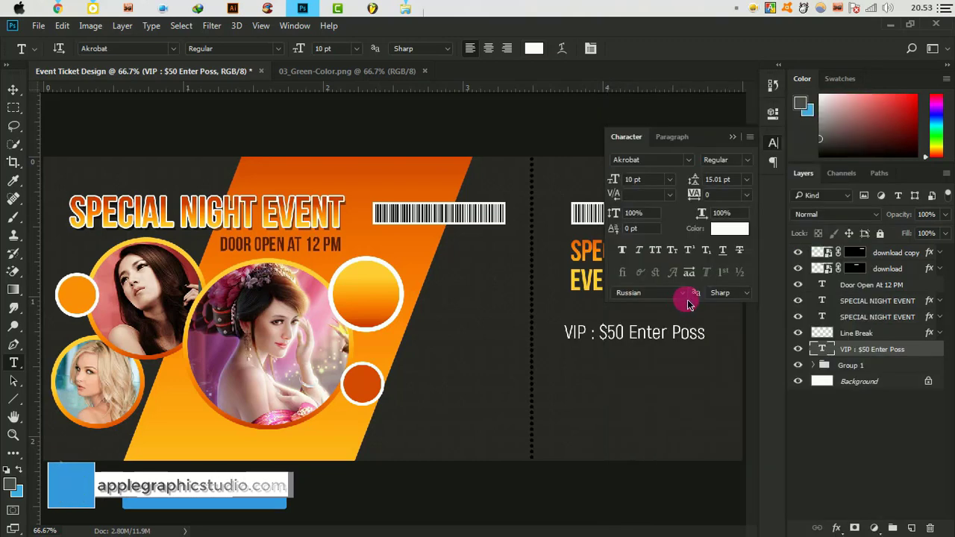
left_click(743, 159)
left_click(732, 224)
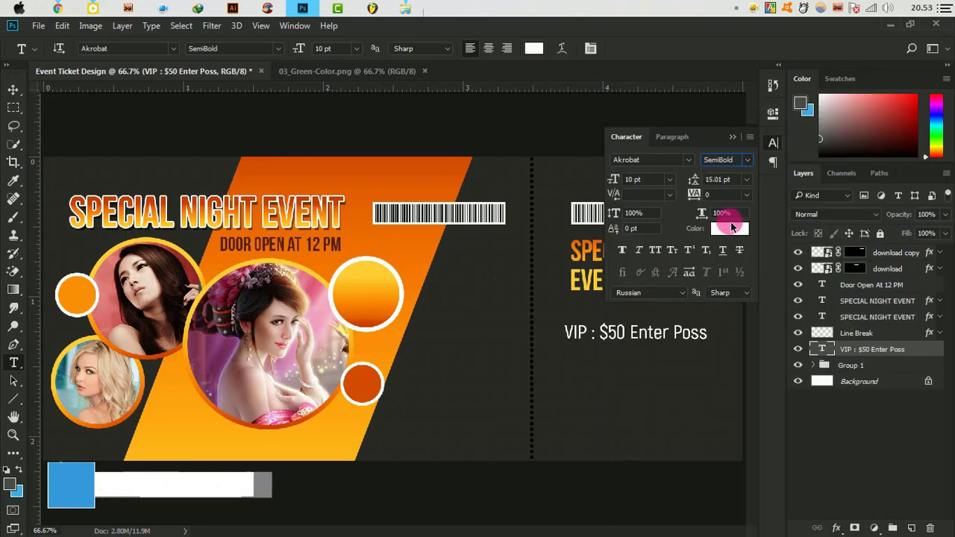
left_click(733, 137)
Step: Move the VIP line up under EVENT and scale it down to fit the stub
left_click(12, 90)
scroll(602, 342, "up", 1)
mouse_move(627, 342)
left_mouse_down()
mouse_move(503, 303)
mouse_move(506, 270)
left_mouse_up()
key("ctrl+t")
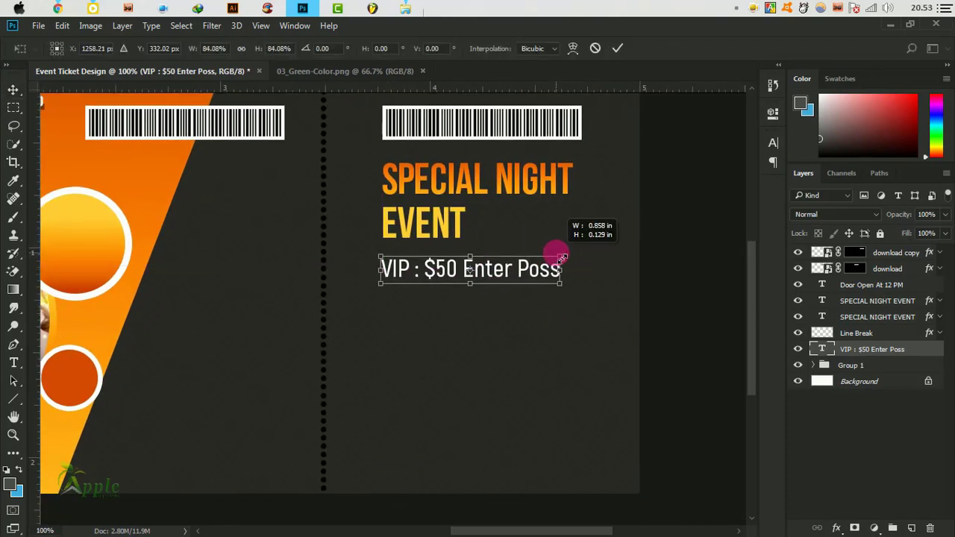
mouse_move(595, 254)
left_mouse_down()
mouse_move(560, 253)
mouse_move(584, 254)
left_mouse_up()
Step: Add a '31-1st Night 2019' line just below the VIP price
left_click(617, 50)
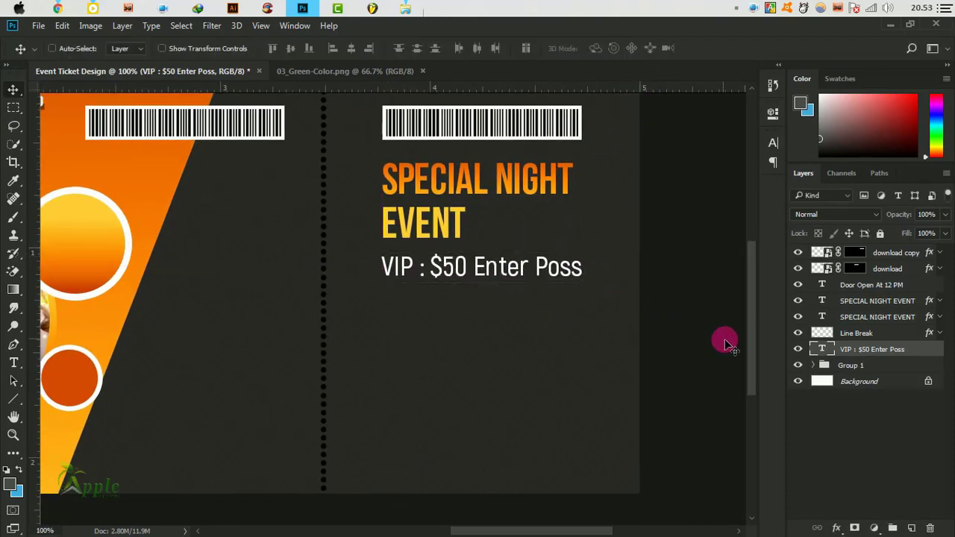
left_click(14, 363)
left_click(385, 308)
type("31-1st N")
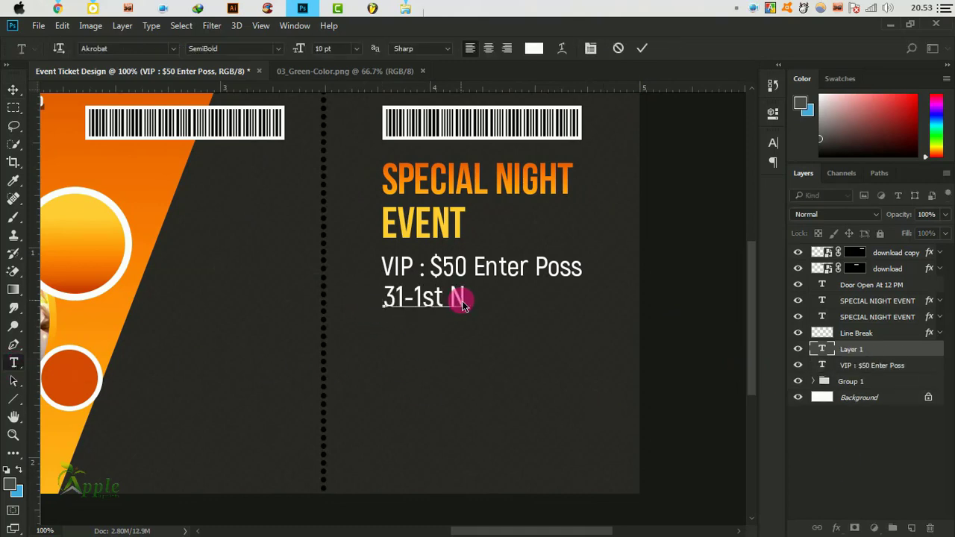
type("ight 2019")
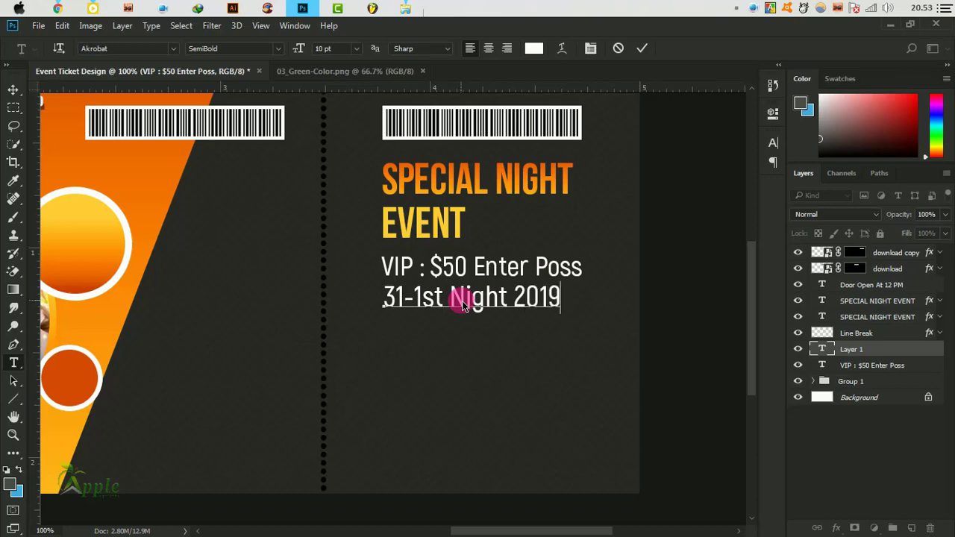
left_click(642, 48)
left_click(12, 89)
left_click_drag(512, 286, 512, 297)
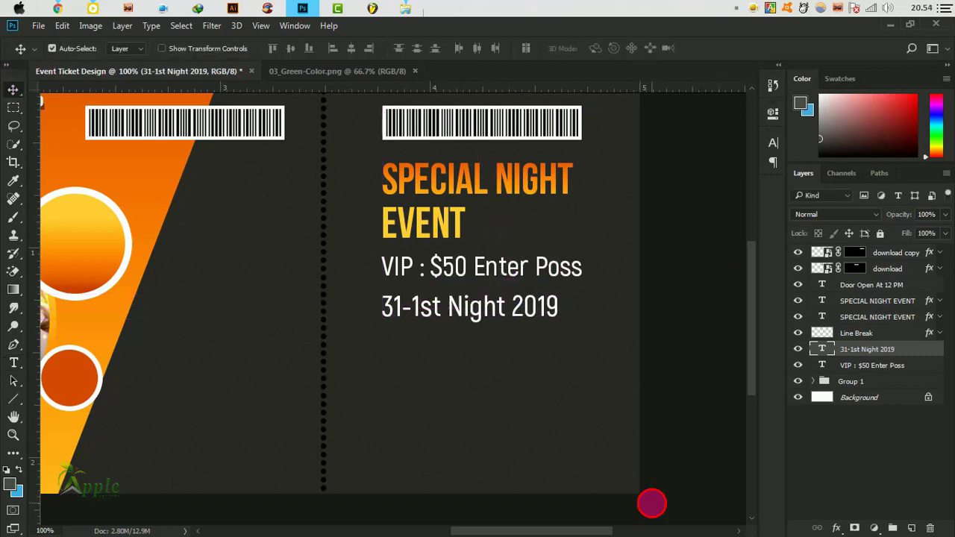
Step: Duplicate the date line as 'Name - .......' and copy it again beneath
left_click_drag(452, 317, 451, 371)
left_click(13, 362)
left_click_drag(382, 359, 647, 368)
type("Name - ")
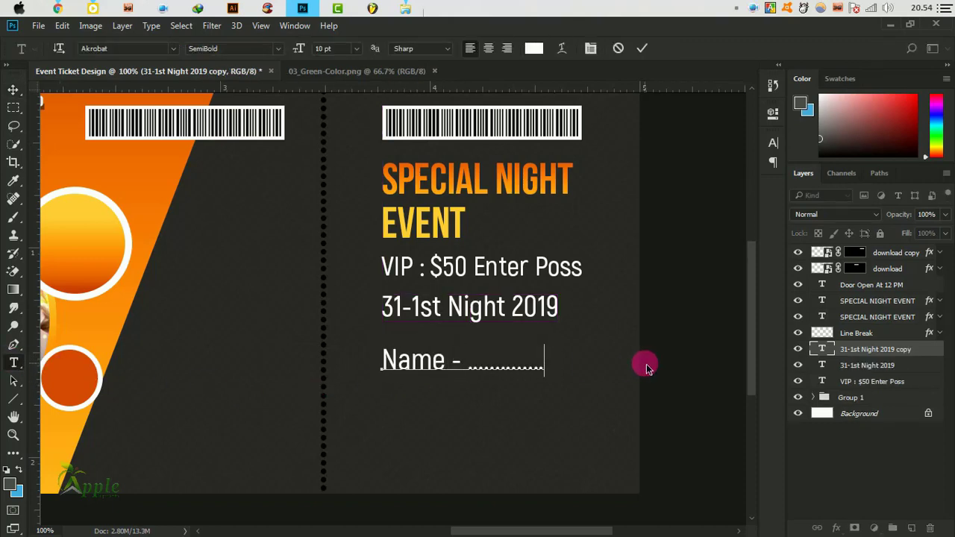
type(".......................")
left_click(642, 49)
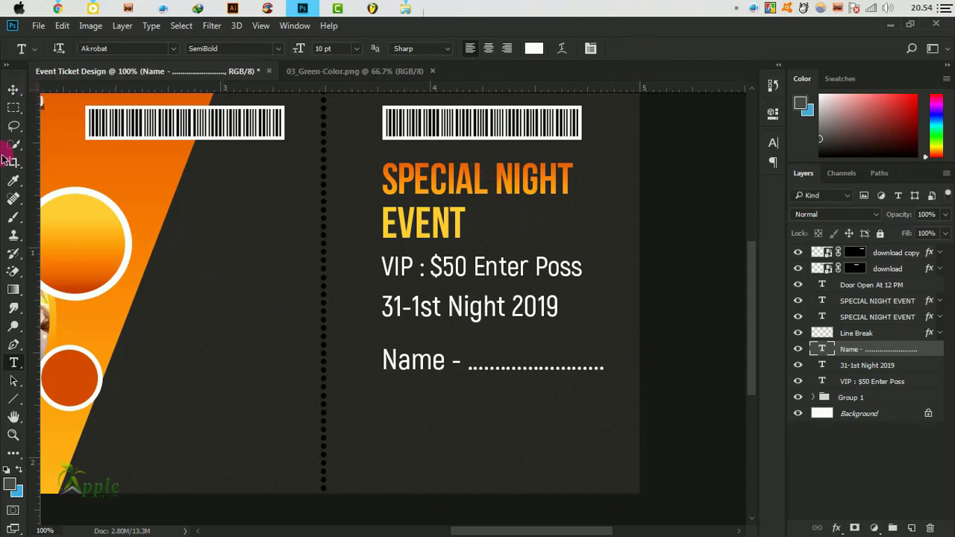
left_click(12, 89)
left_click_drag(441, 375, 441, 413, "alt")
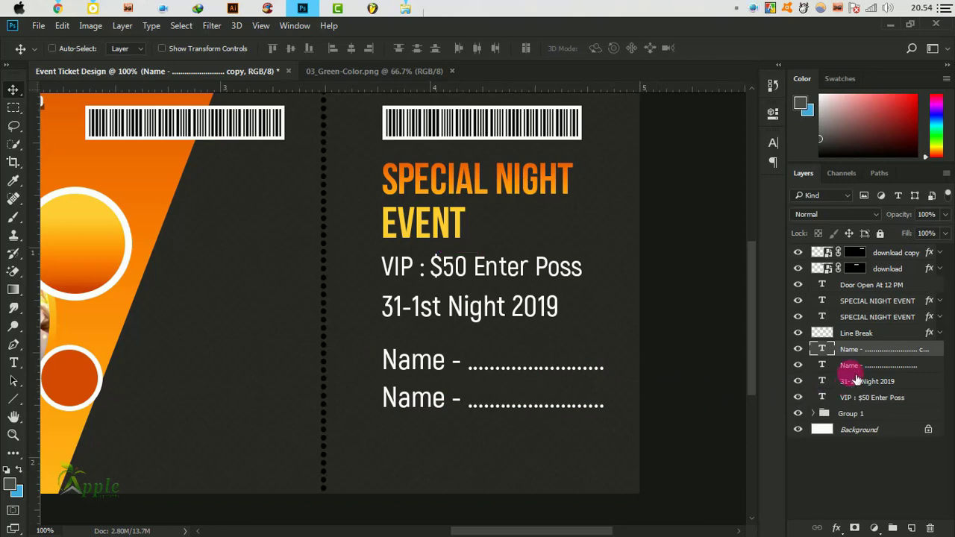
Step: Make both Name fill-in lines all capitals
left_click(773, 142)
left_click(654, 250)
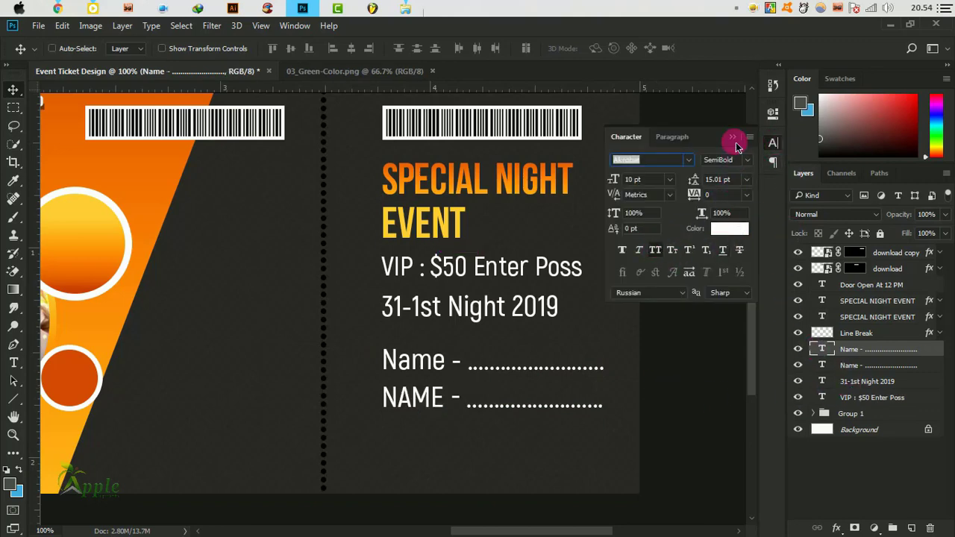
left_click(733, 138)
key("ctrl+z")
left_click(829, 364)
left_click(773, 142)
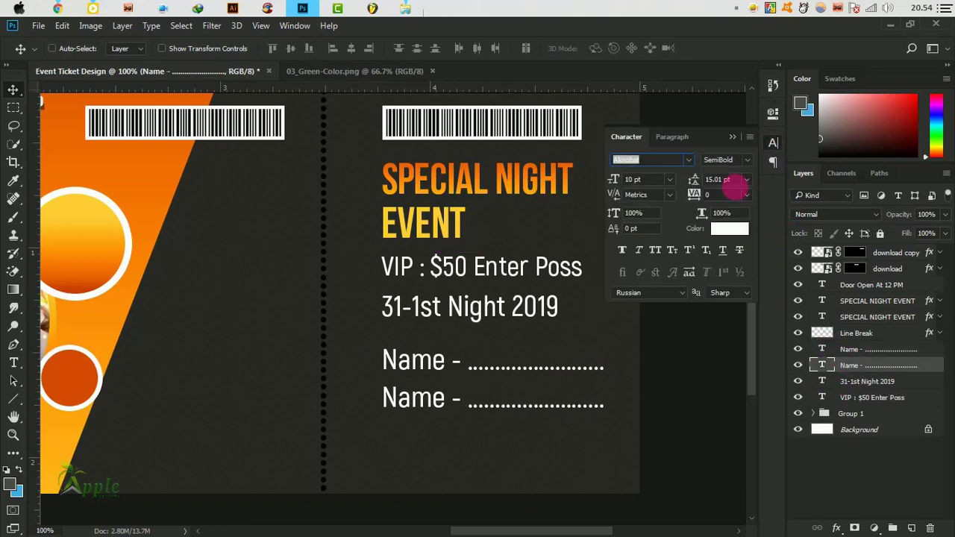
left_click(654, 250)
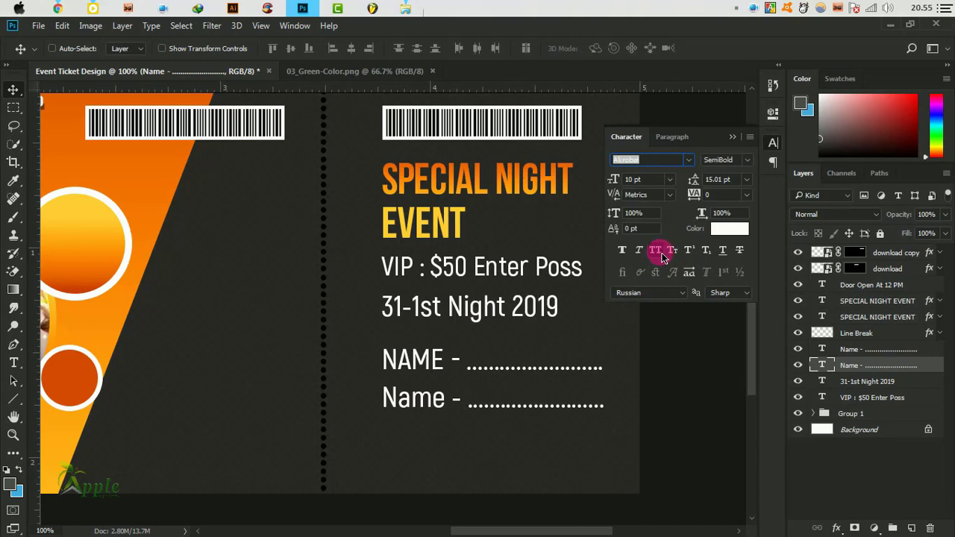
left_click(733, 137)
left_click(858, 349)
left_click(773, 141)
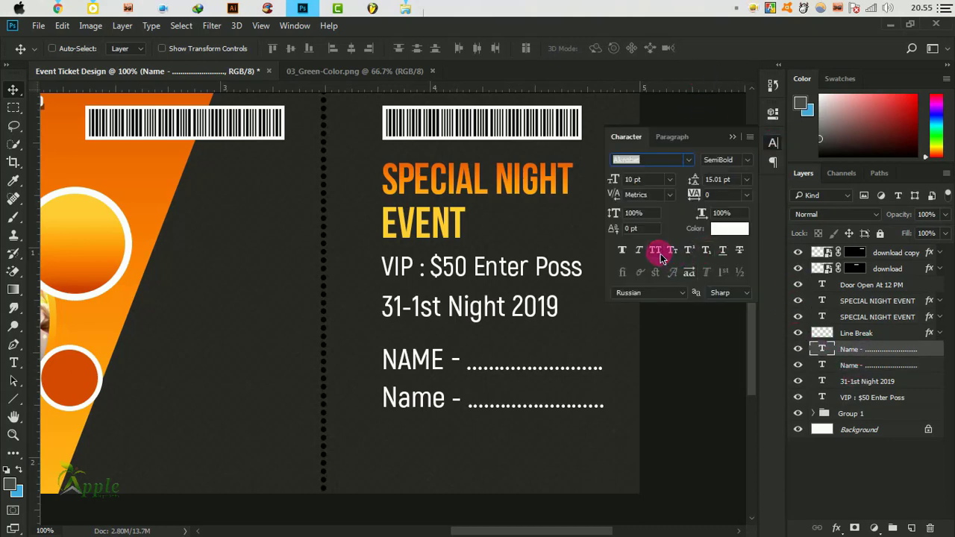
left_click(655, 251)
left_click(732, 137)
Step: Rename the second NAME line to PHONE
left_click(13, 363)
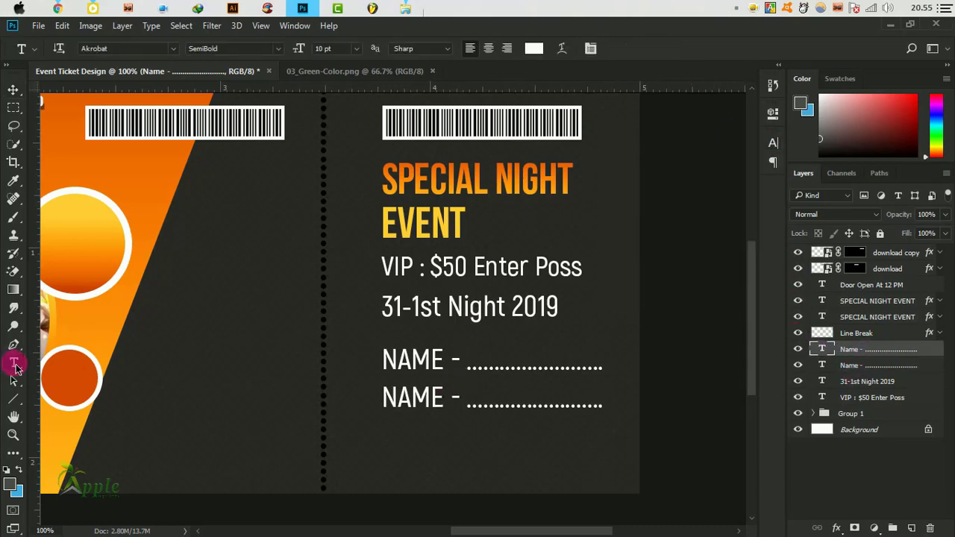
left_click(400, 405)
left_click_drag(382, 404, 423, 405)
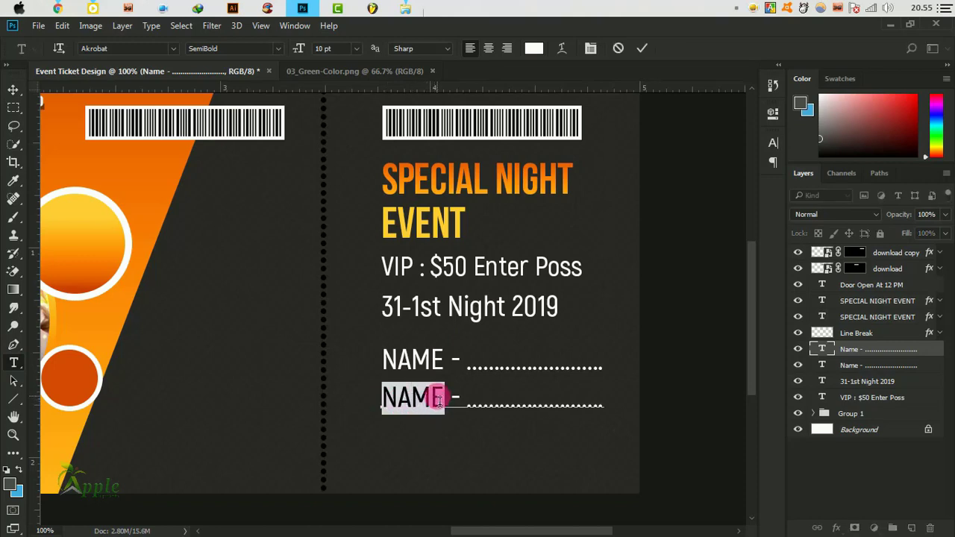
type("PHO")
left_click(642, 48)
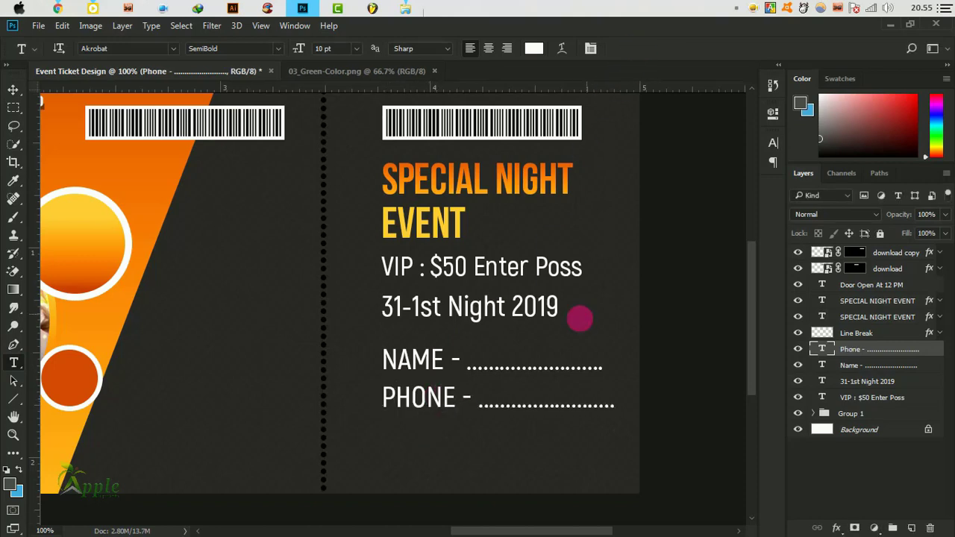
Step: Tidy the spacing on the NAME line and replace PHONE's dash with a colon
left_click(472, 364)
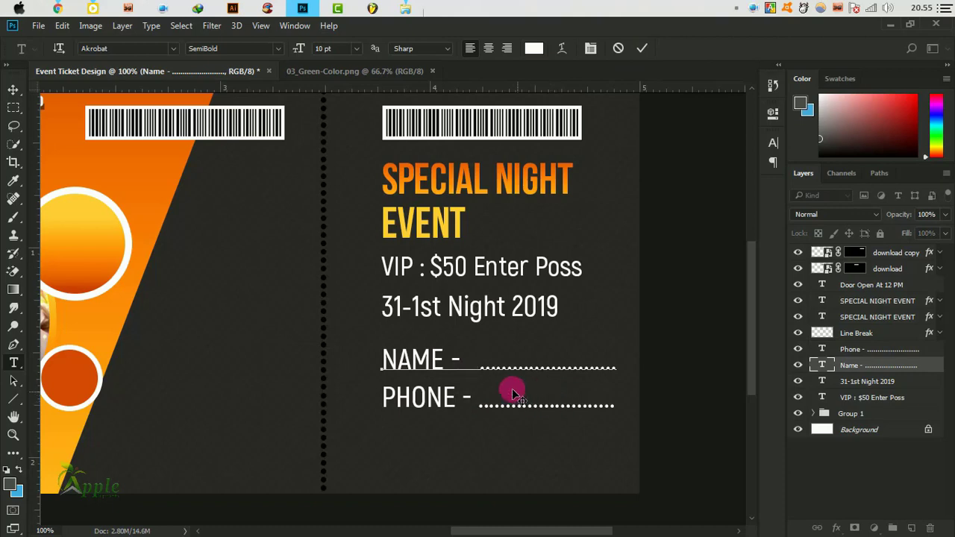
key("BackSpace")
key("BackSpace")
type("-")
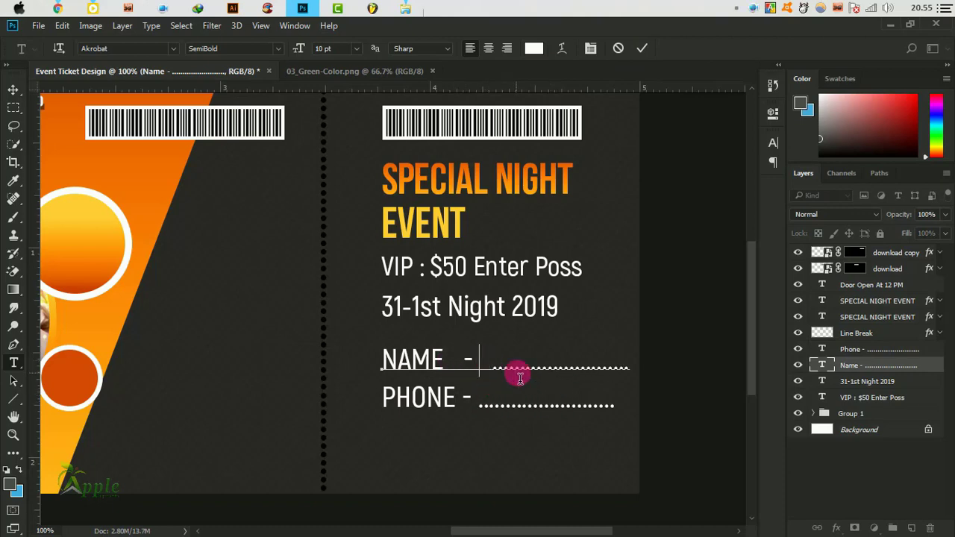
left_click(641, 48)
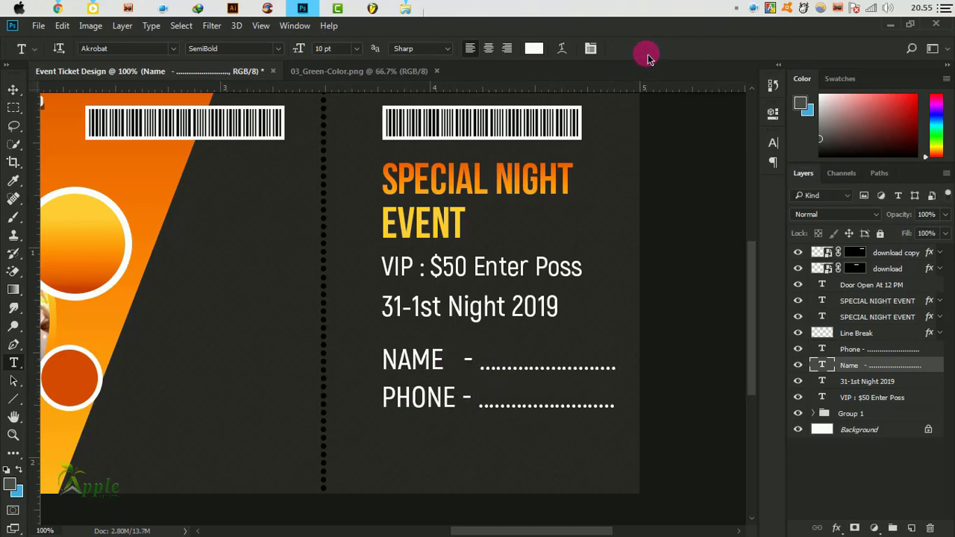
left_click(472, 363)
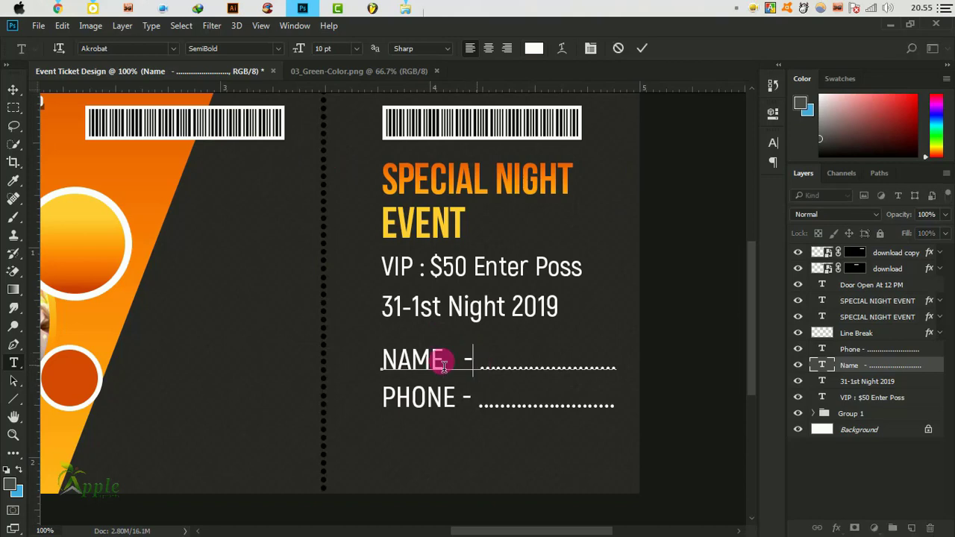
left_click(447, 363)
type(":")
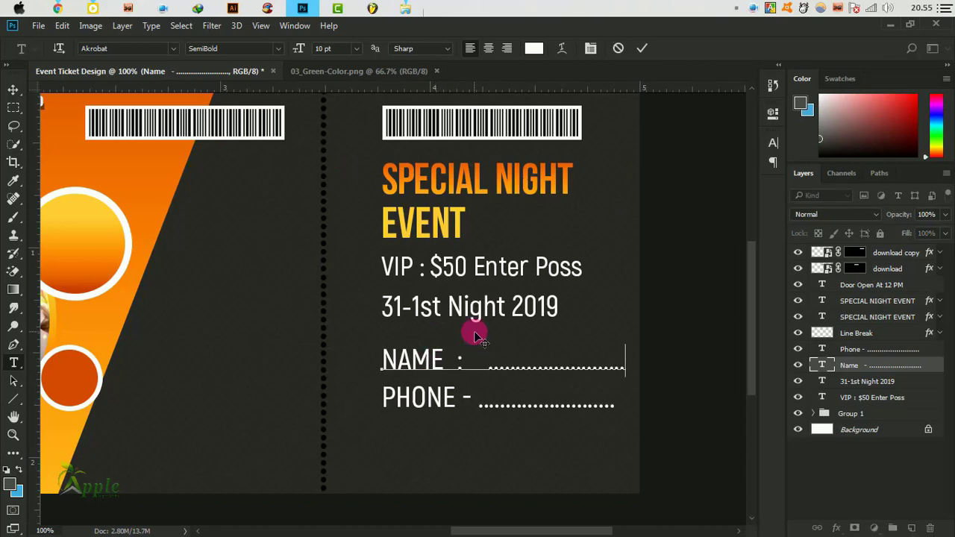
left_click(641, 48)
left_click(491, 365)
key("BackSpace")
key("BackSpace")
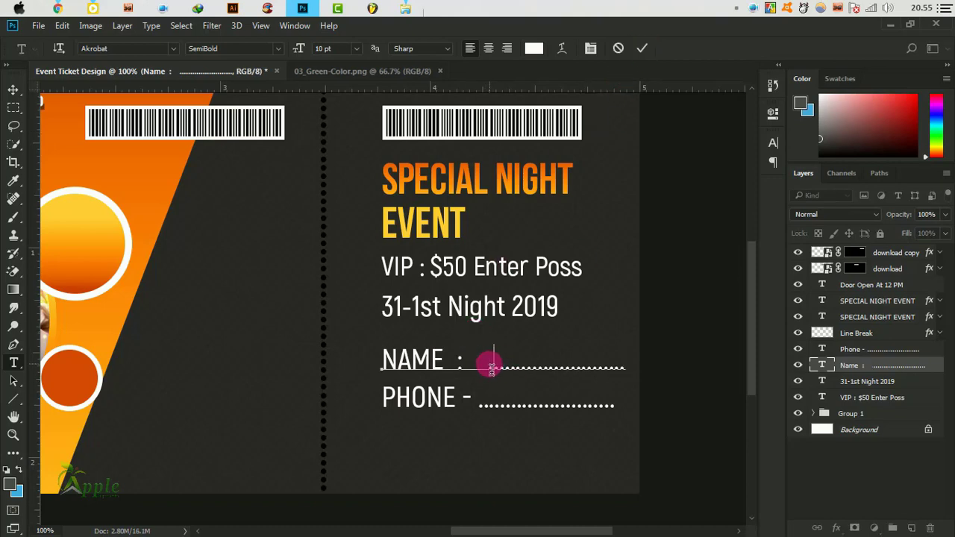
left_click(642, 48)
left_click_drag(465, 399, 488, 397)
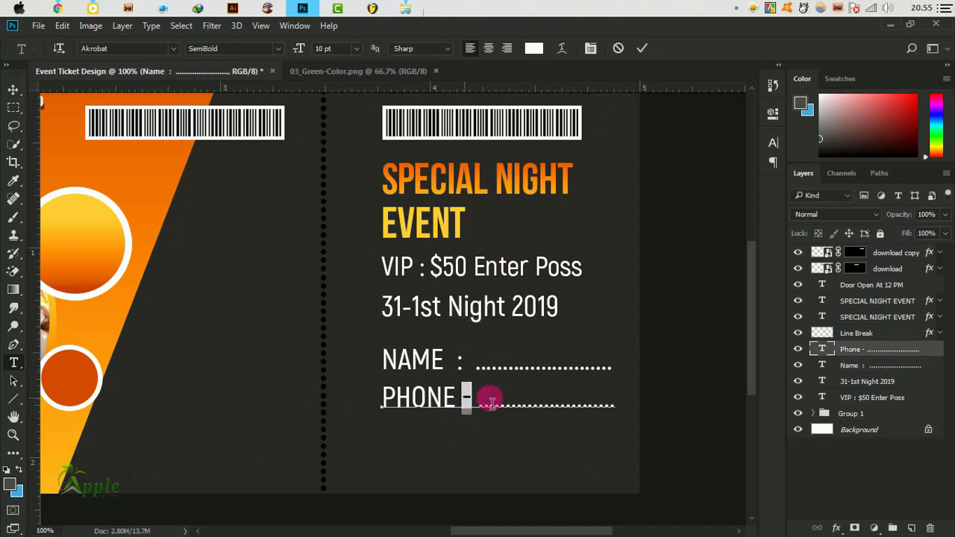
type(":")
left_click(641, 48)
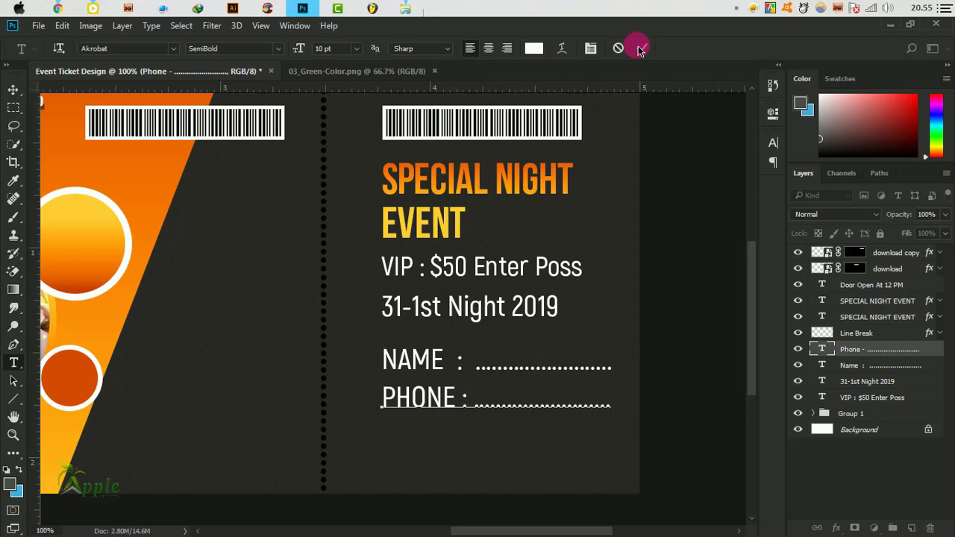
Step: Scale NAME and PHONE down slightly, set them Regular, and shift them up
left_click(13, 90)
left_click(851, 365, "shift")
key("ctrl+t")
left_click_drag(612, 347, 591, 350)
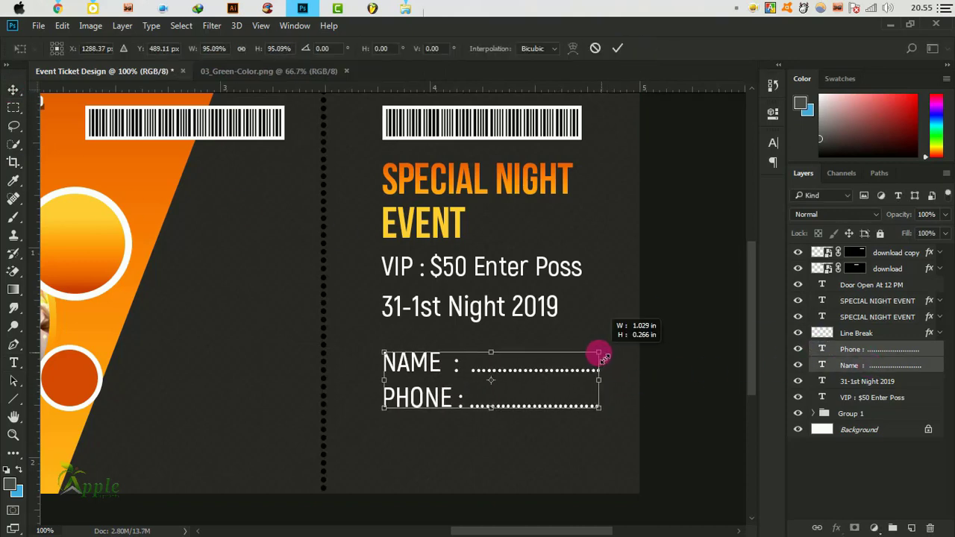
left_click(618, 48)
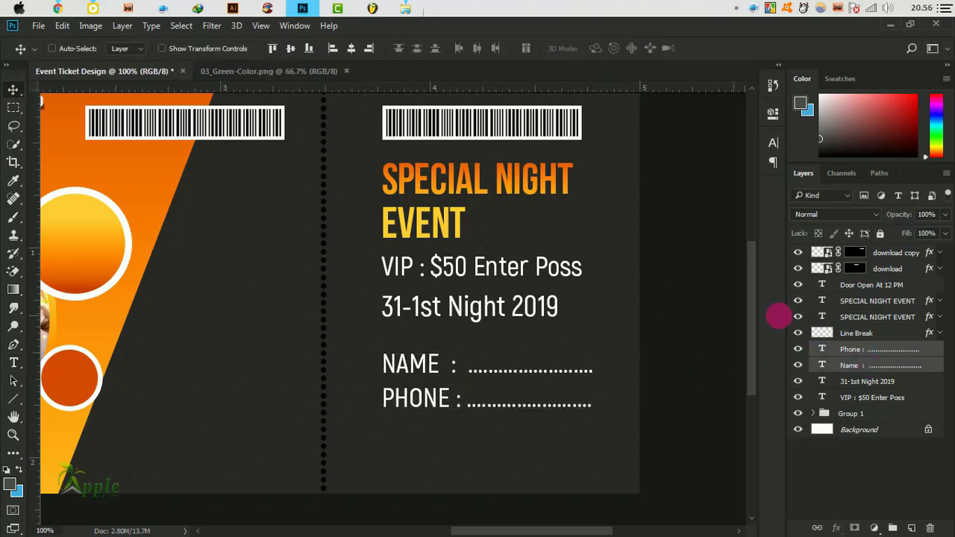
left_click(773, 142)
left_click(747, 161)
left_click(746, 209)
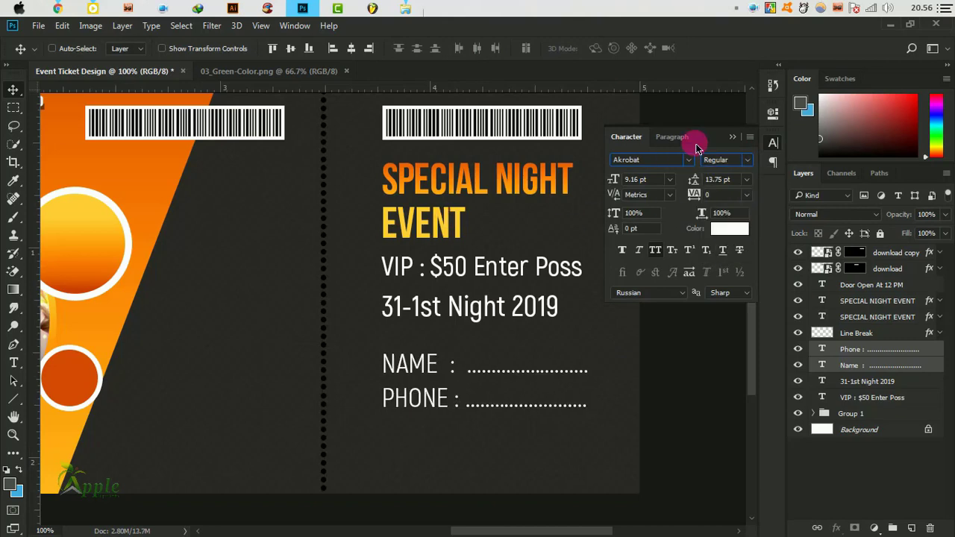
left_click(732, 137)
left_click_drag(529, 377, 529, 367)
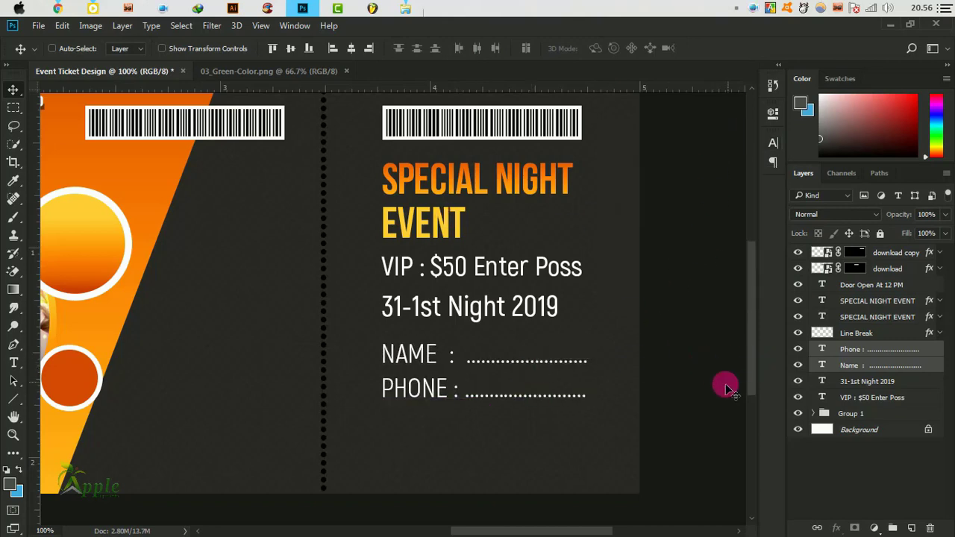
Step: Add a 'GIRLS FREE ENTRY :P' line below PHONE on the stub
left_click(13, 363)
left_click(368, 450)
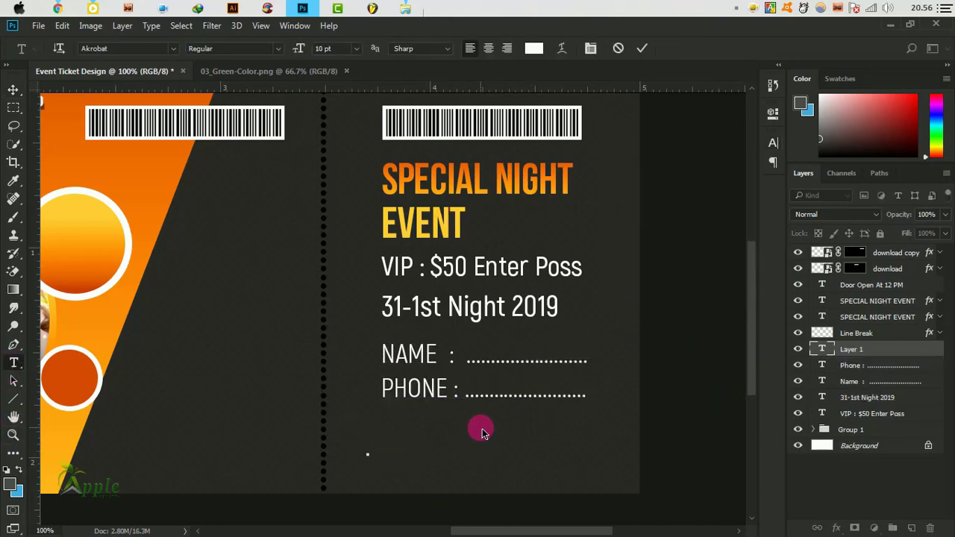
type("GIRLS FREE ")
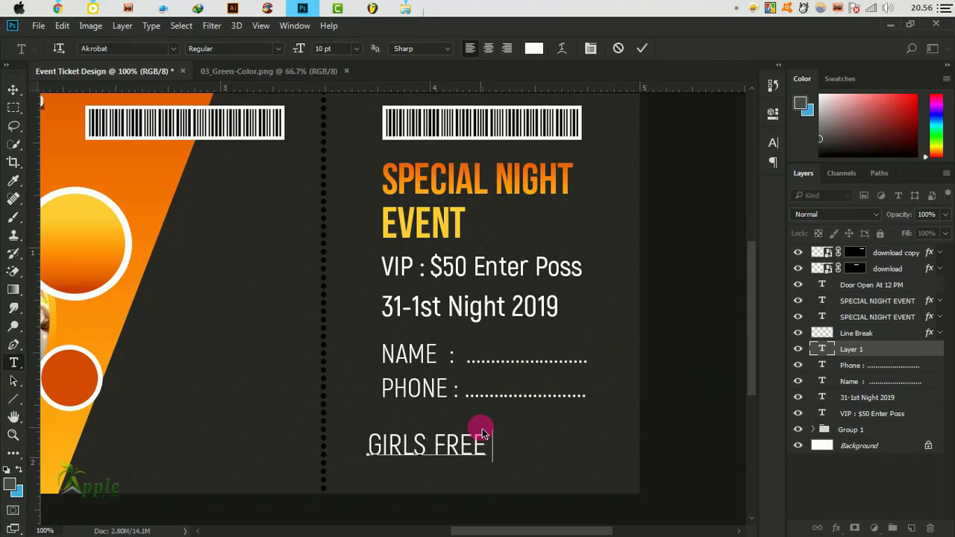
type("ENTRY :")
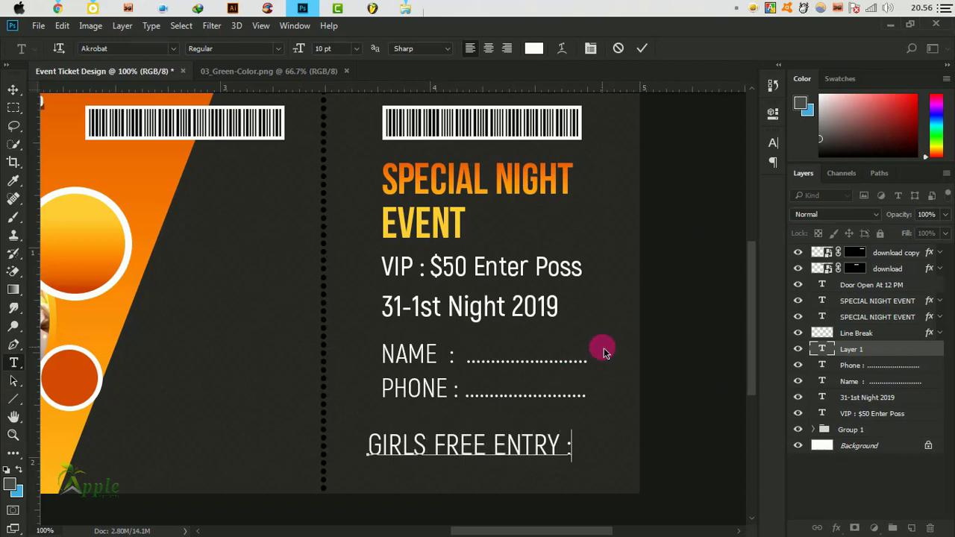
type("P")
left_click(642, 47)
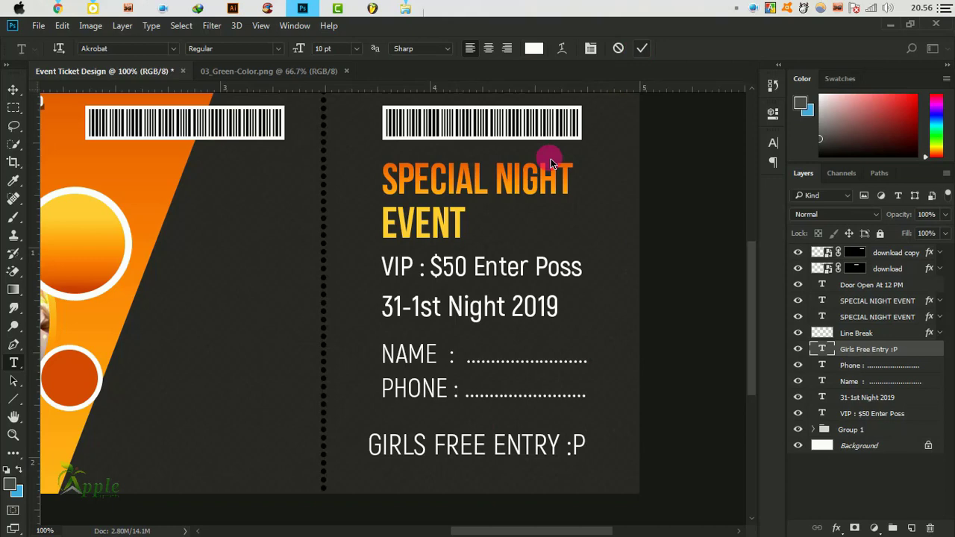
left_click(28, 100)
left_click_drag(565, 433, 577, 434)
Step: Set the Girls Free Entry text to Bringshoot with All Caps turned off
left_click(773, 143)
left_click(691, 161)
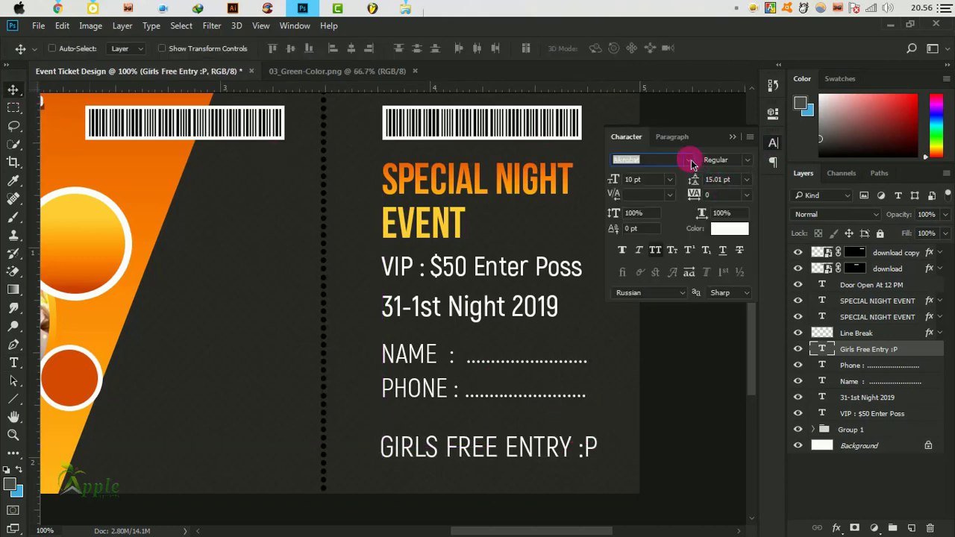
left_click(735, 162)
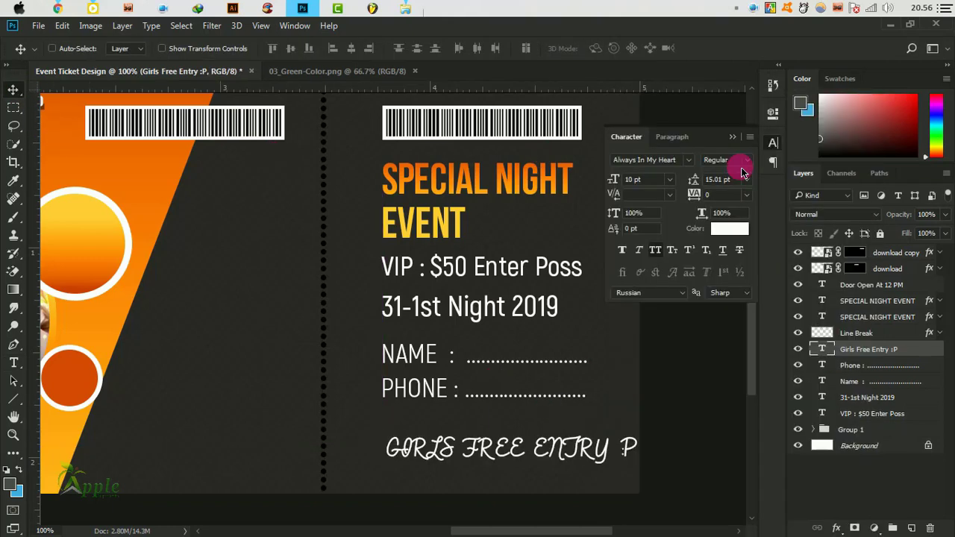
left_click(660, 252)
left_click(699, 162)
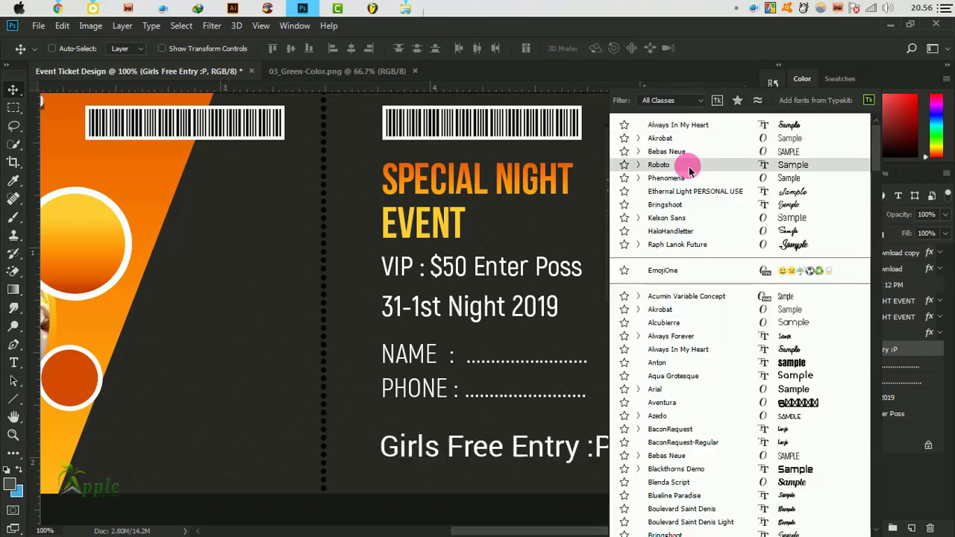
left_click(779, 202)
left_click(748, 153)
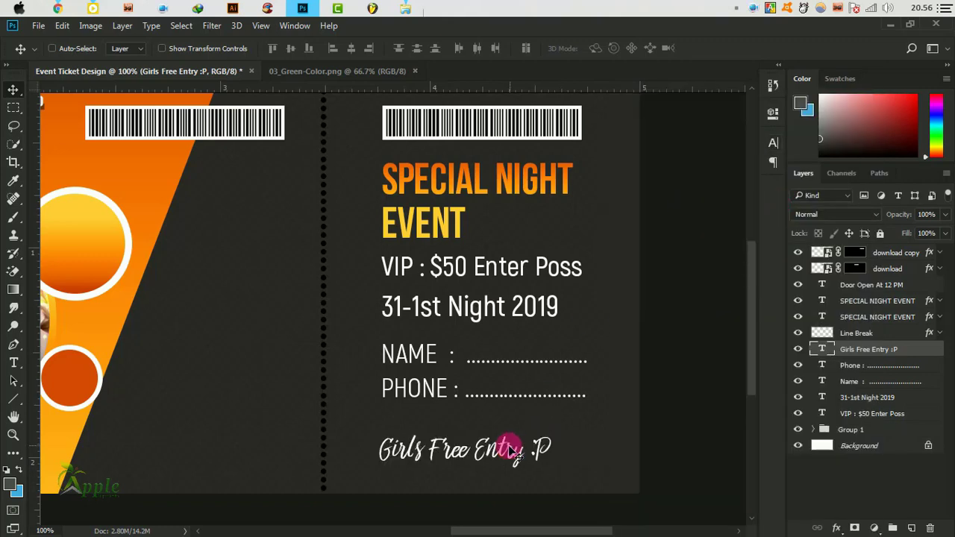
Step: Duplicate the Girls Free Entry line onto the ticket's left half
mouse_move(607, 495)
left_mouse_down()
mouse_move(672, 467)
mouse_move(391, 466)
left_mouse_up()
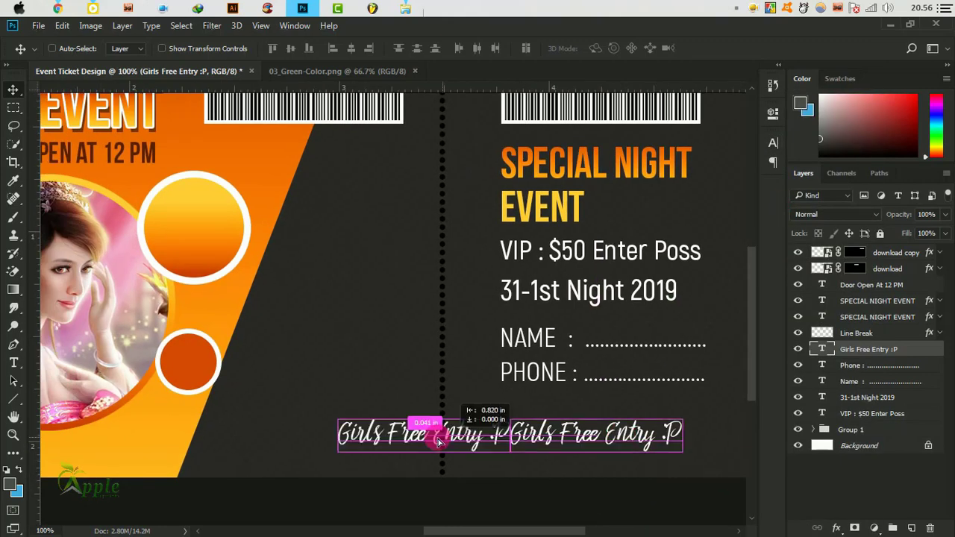
left_click_drag(496, 464, 581, 470)
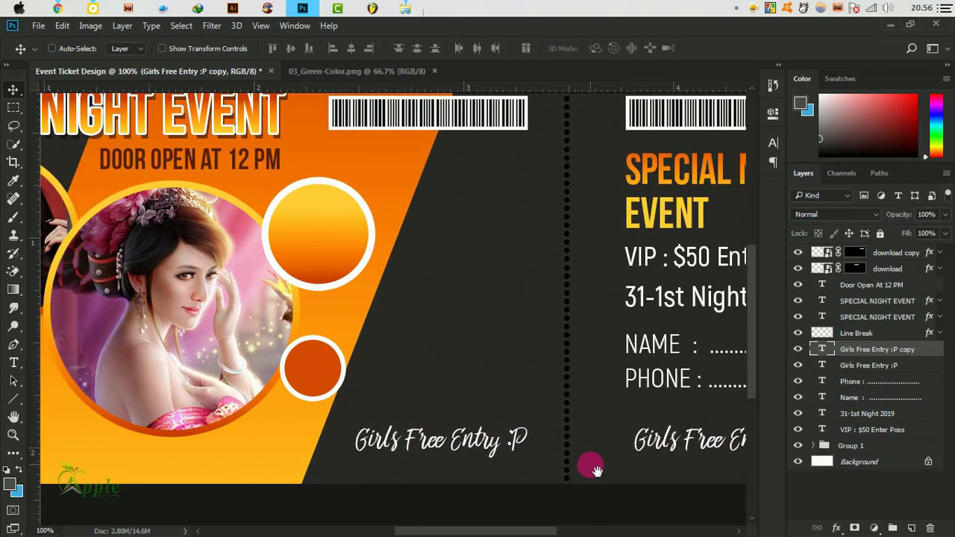
scroll(586, 462, "left", 4)
scroll(555, 485, "up", 2)
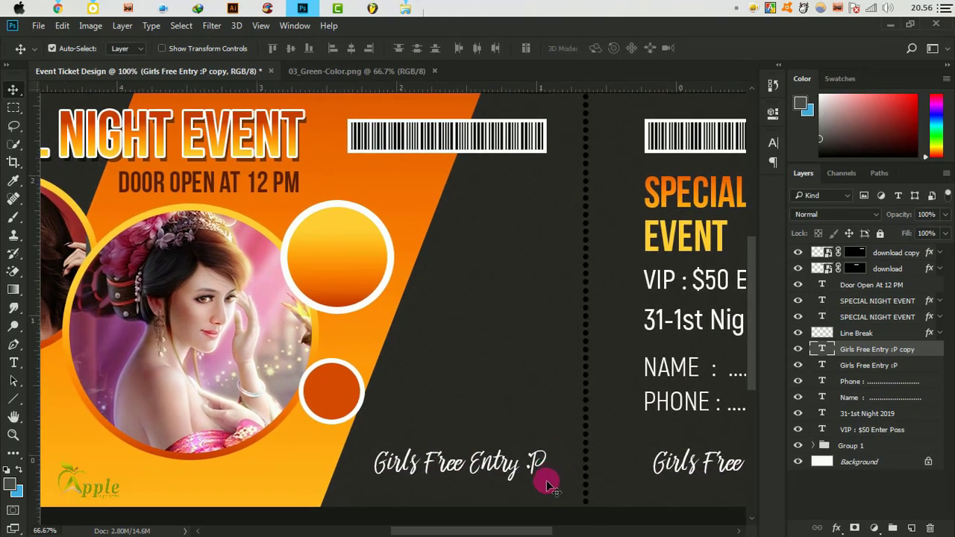
key("ctrl+0")
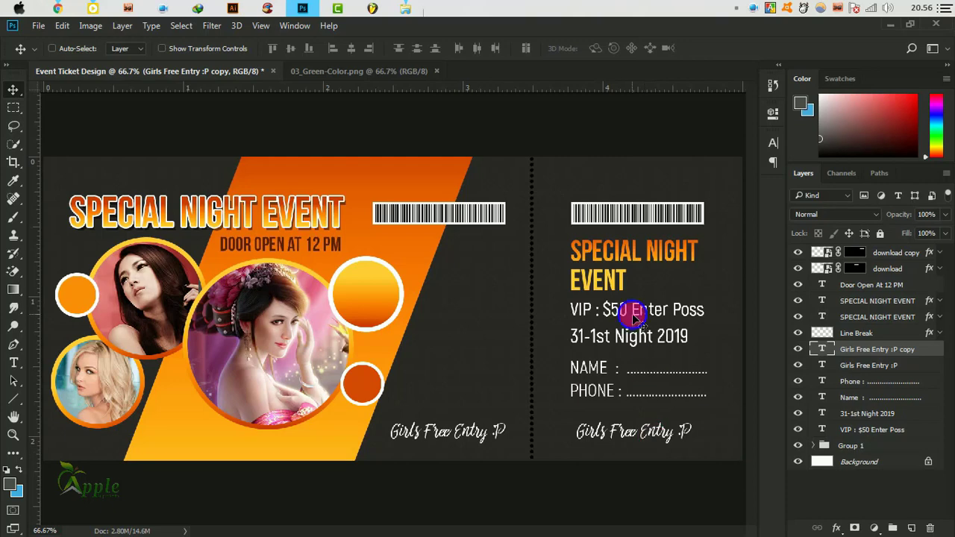
Step: Copy the VIP price line onto the left half at the orange band's bottom
right_click(632, 313)
left_click(657, 324)
mouse_move(634, 313)
left_mouse_down()
mouse_move(448, 319)
mouse_move(212, 448)
left_mouse_up()
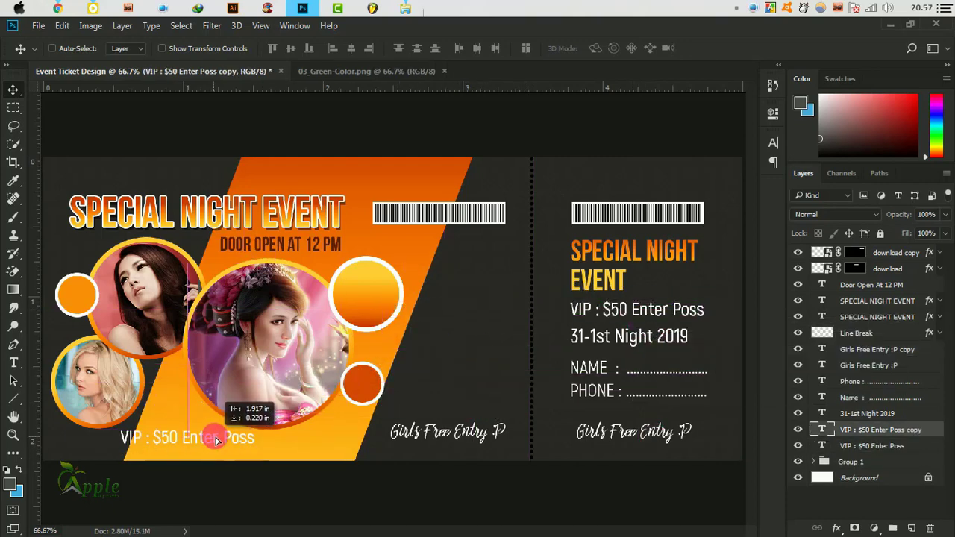
left_click_drag(213, 449, 313, 446)
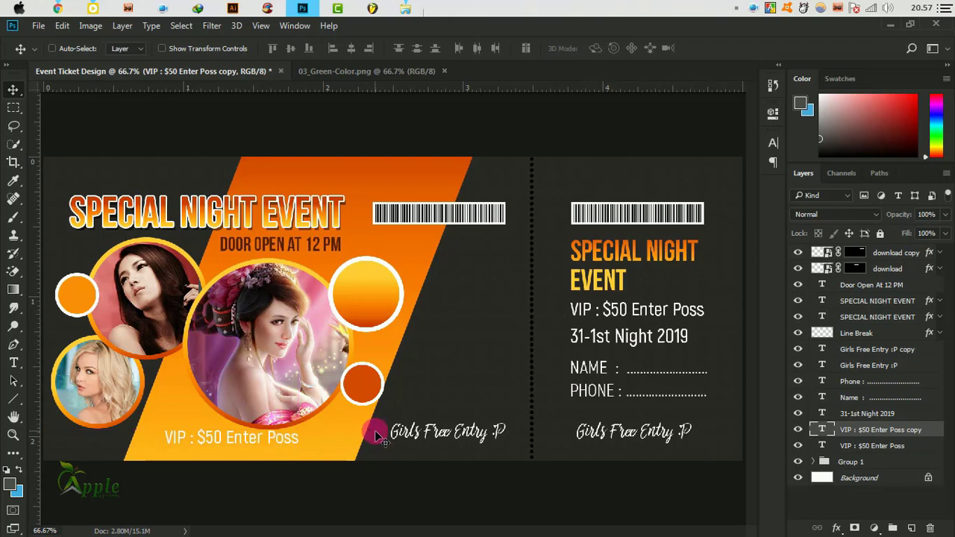
left_click_drag(377, 437, 366, 437)
Step: Colour the VIP copy dark brown sampled from DOOR OPEN and make it all caps
left_click(773, 143)
left_click(729, 228)
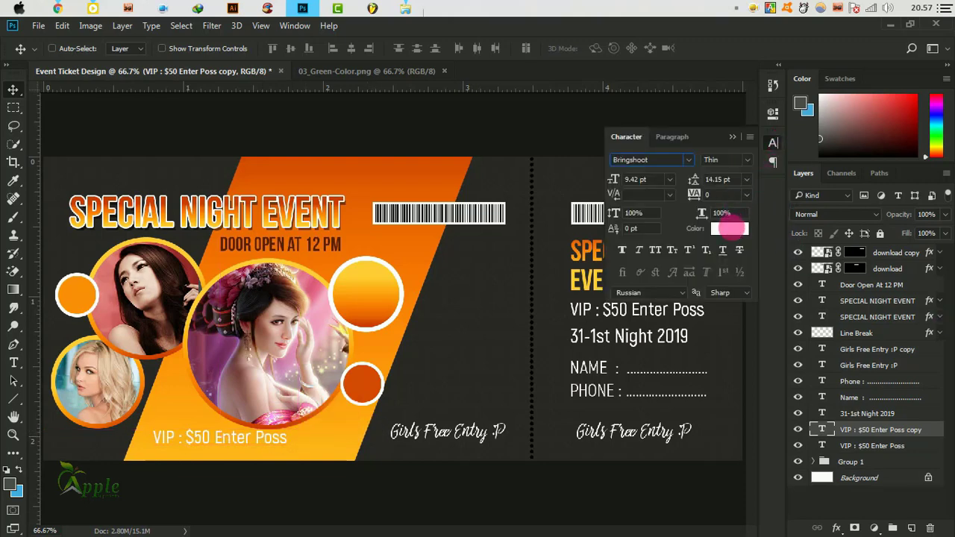
left_click(224, 243)
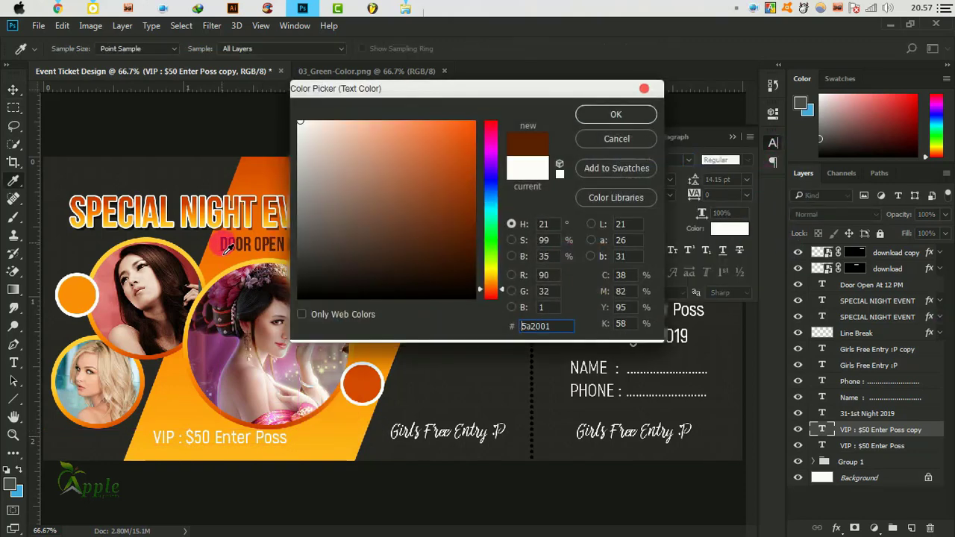
left_click(631, 119)
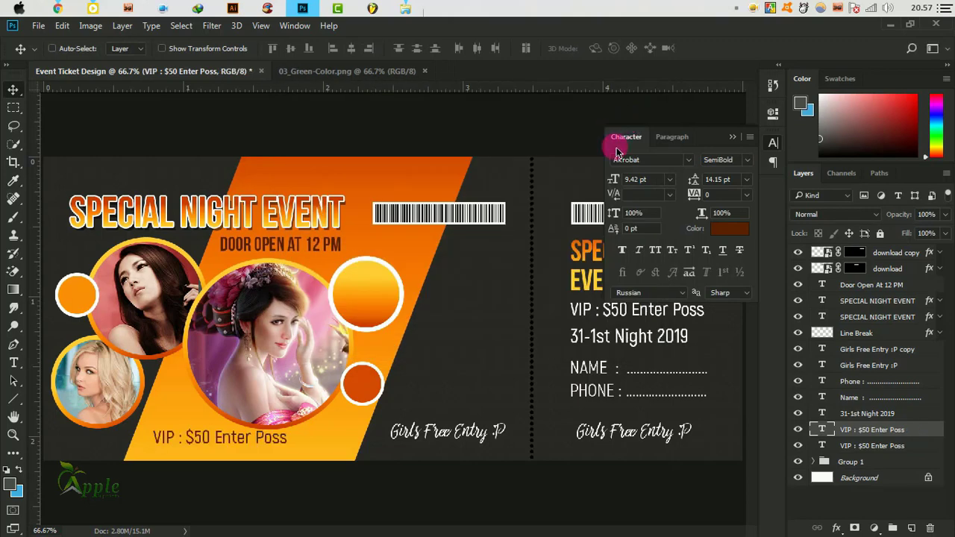
left_click(730, 138)
left_click(773, 142)
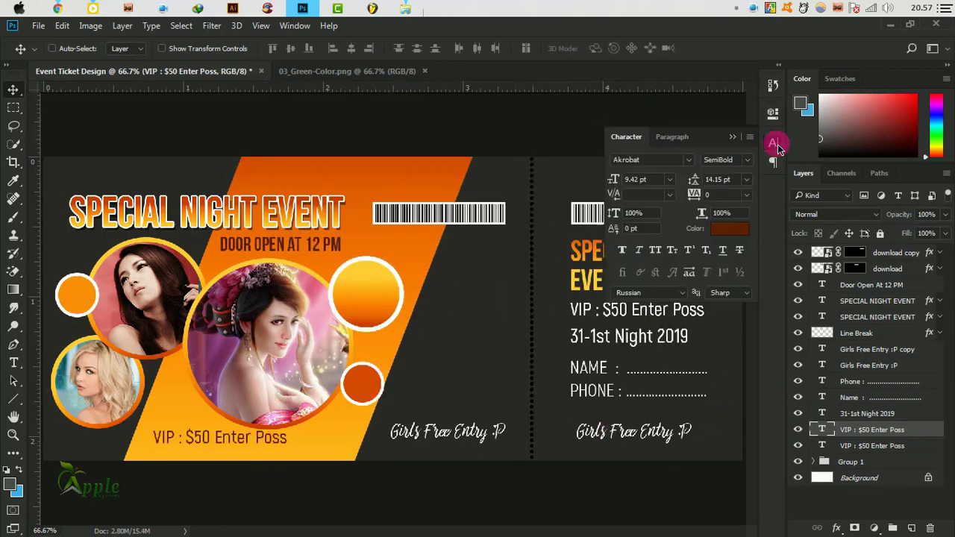
left_click(655, 250)
left_click(732, 136)
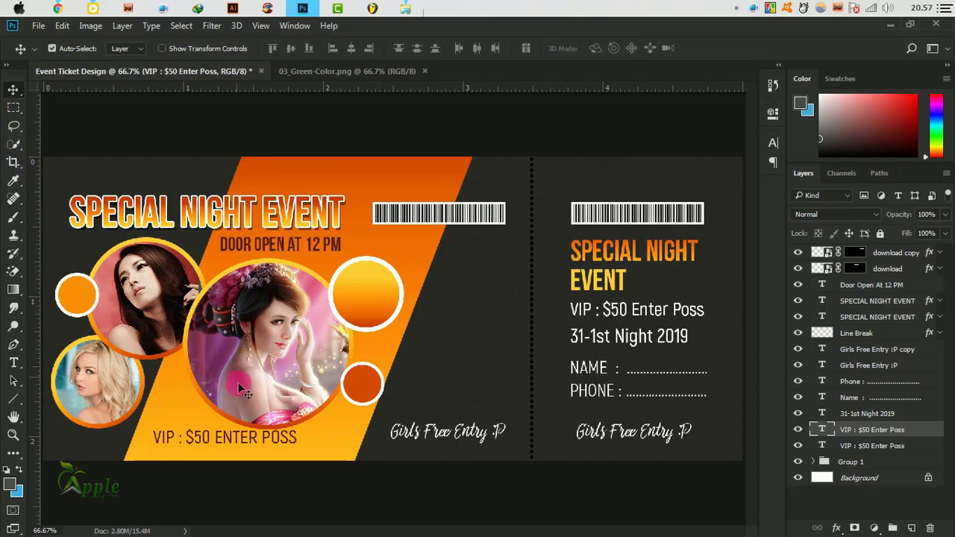
Step: Move the VIP price line up beside the white-ringed circle
scroll(243, 389, "up", 2)
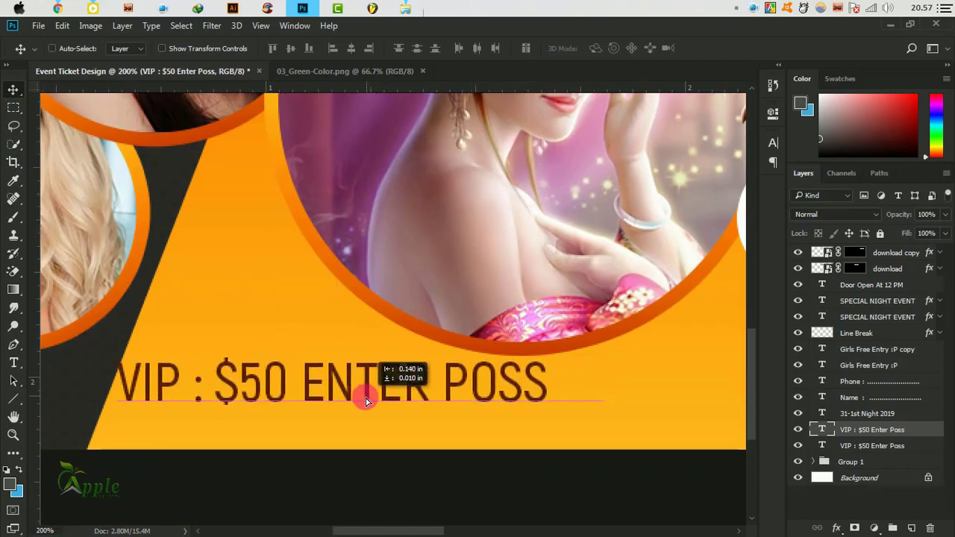
left_click_drag(366, 402, 406, 398)
scroll(523, 384, "up", 1)
scroll(472, 395, "right", 2)
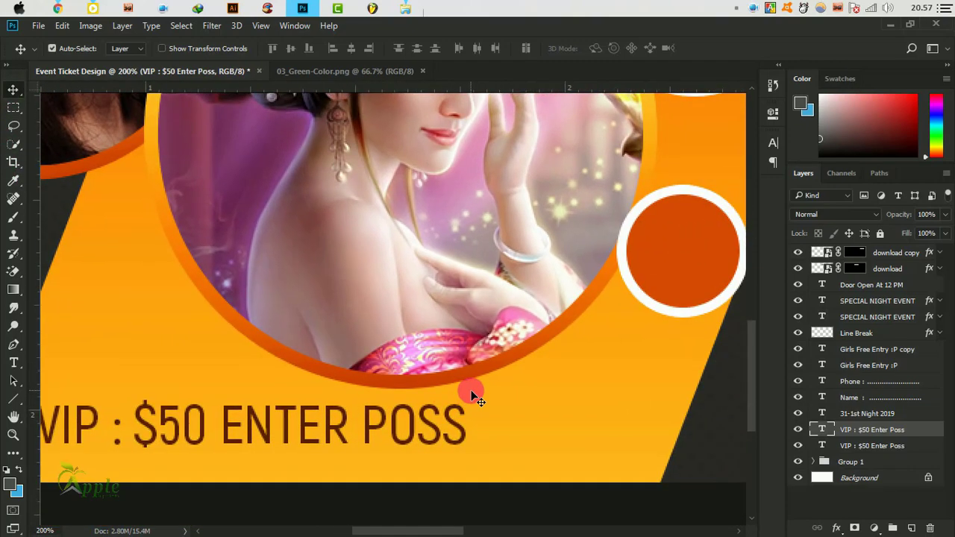
scroll(472, 395, "down", 2)
left_click_drag(303, 440, 481, 292)
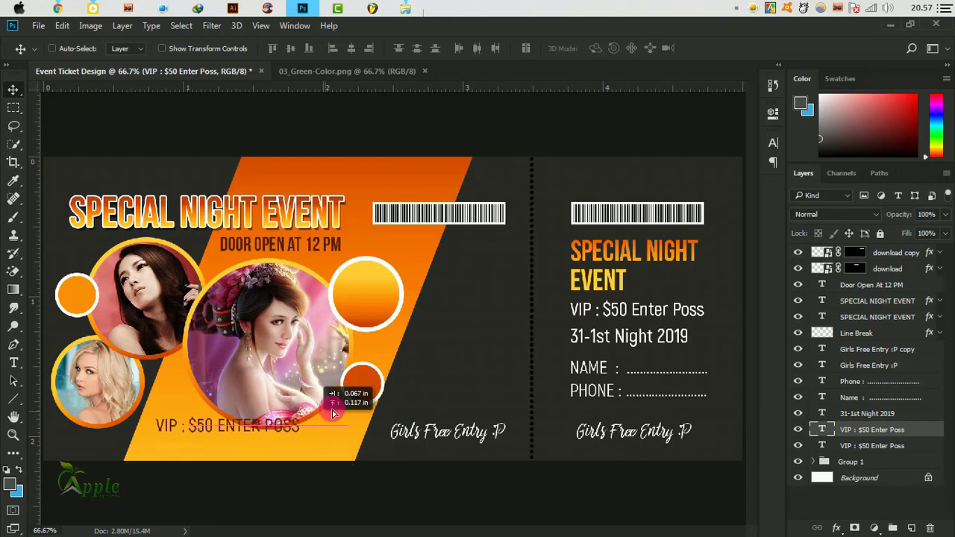
Step: Break the VIP text after $50 into two centre-aligned lines
left_click(14, 363)
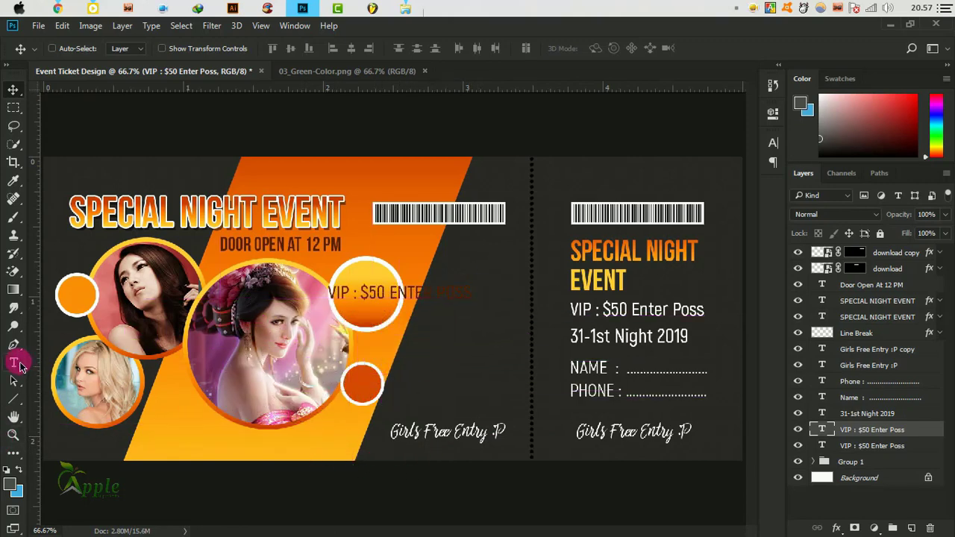
left_click(388, 293)
key("Return")
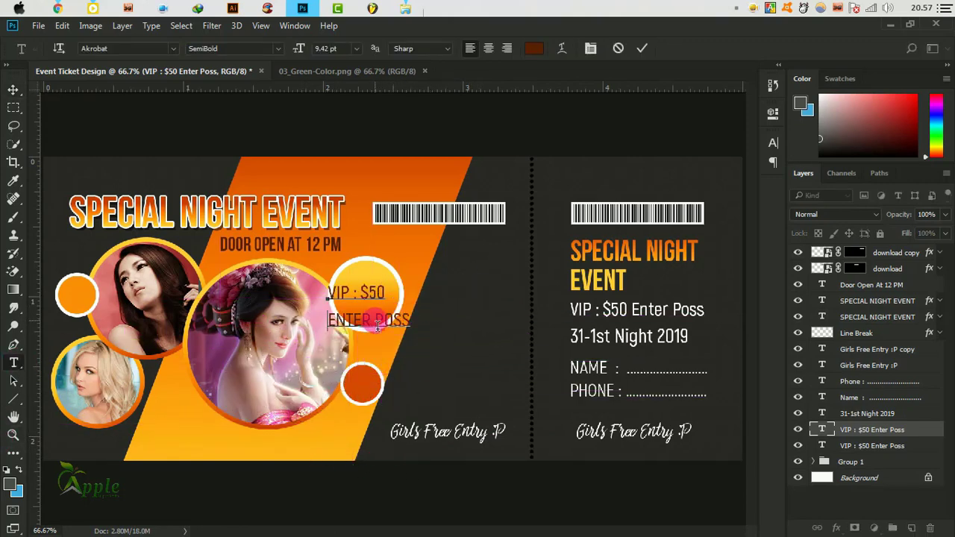
key("ctrl+a")
left_click(488, 47)
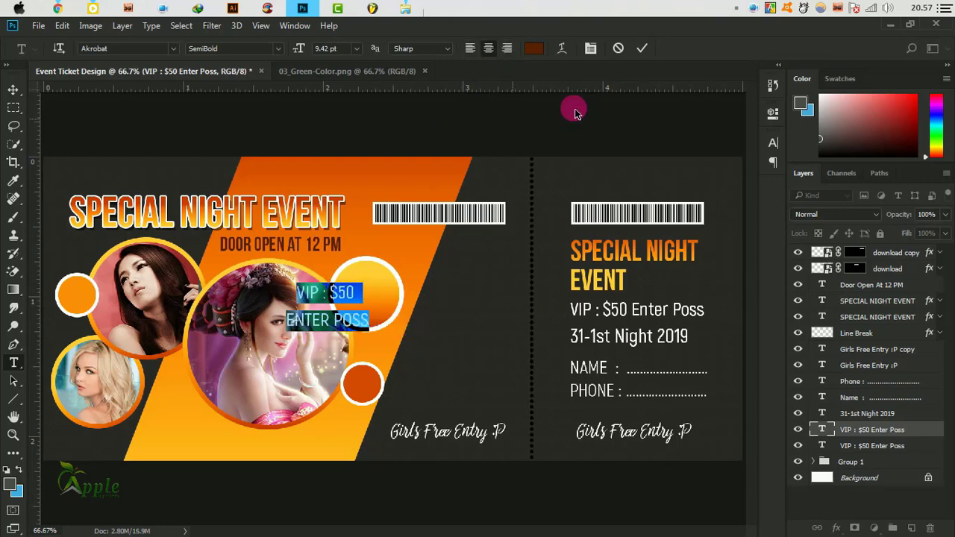
left_click(653, 48)
Step: Scale the VIP text down and move it into the circle
key("ctrl+t")
left_click_drag(287, 283, 319, 296)
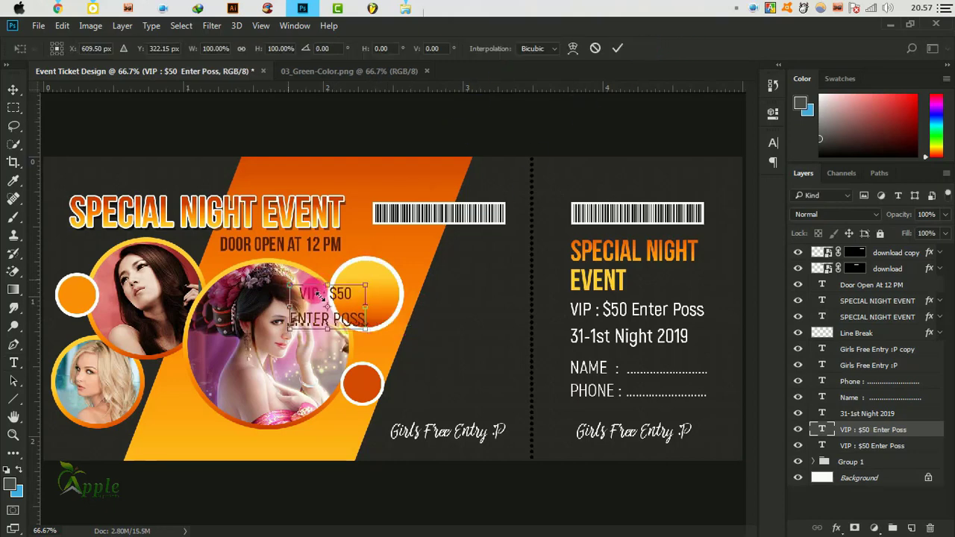
left_click(618, 48)
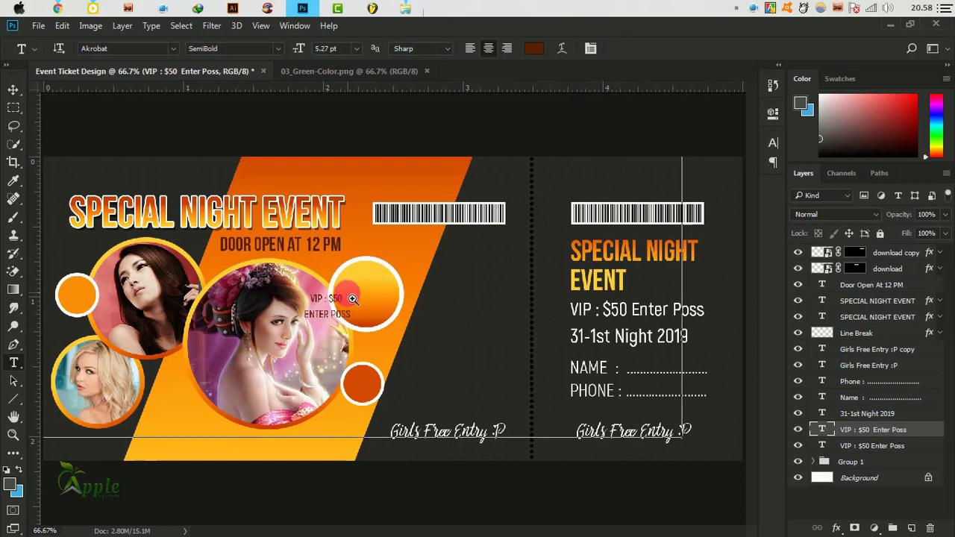
scroll(350, 294, "up", 2)
key("v")
left_click_drag(374, 324, 488, 289)
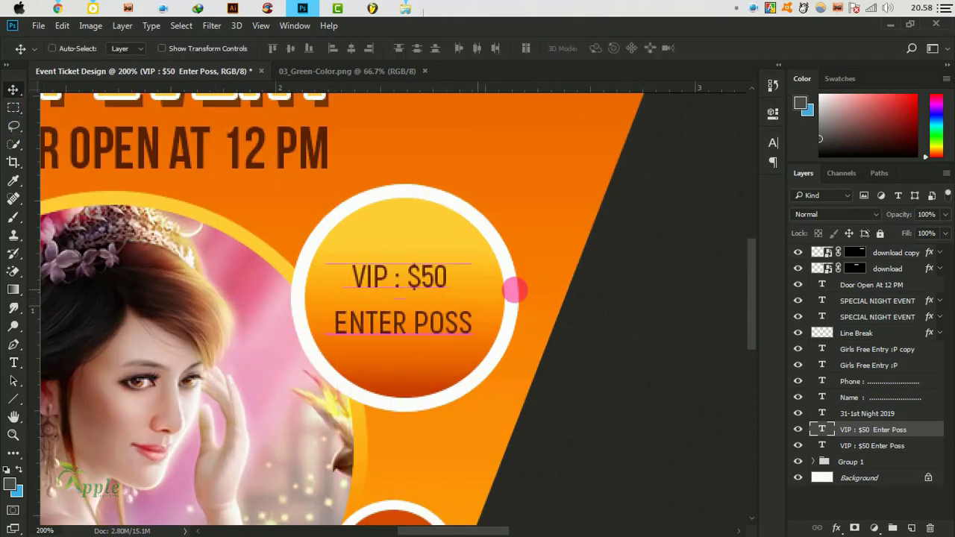
Step: Set the VIP text to Bebas Neue and adjust its font size
left_click(773, 142)
left_click(688, 160)
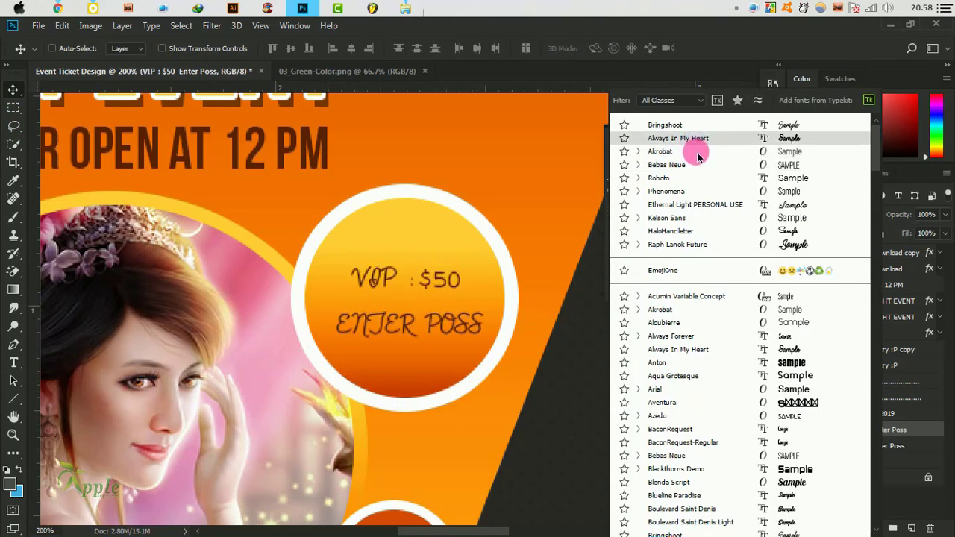
left_click(693, 159)
left_click_drag(625, 183, 618, 185)
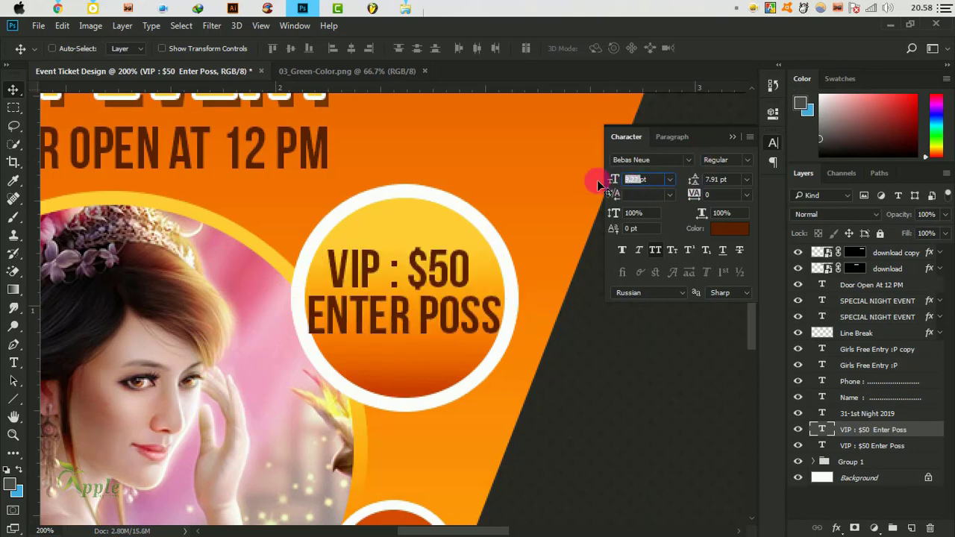
key("Down")
Step: Centre the VIP text in the circle and scale it down to fit
left_click_drag(438, 277, 438, 295)
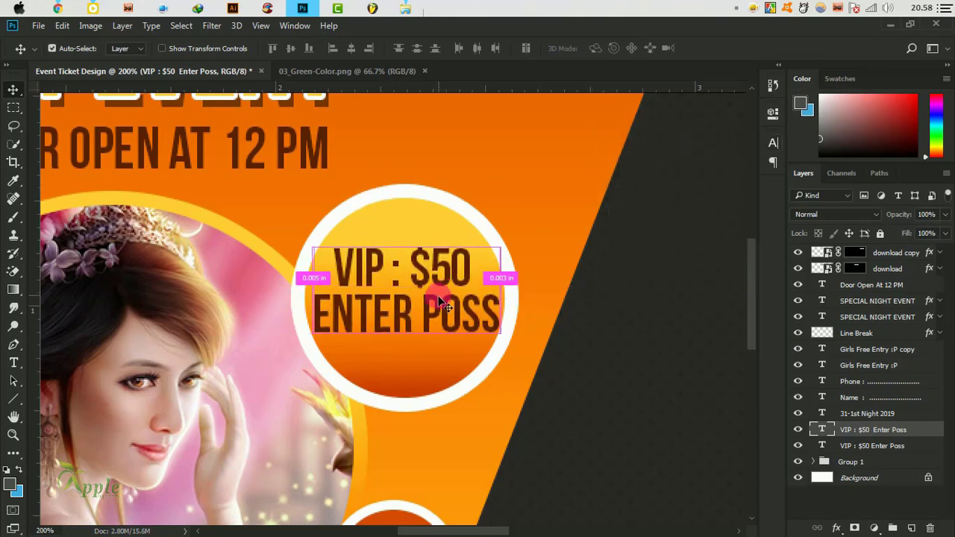
key("ctrl+t")
left_click_drag(506, 239, 479, 254)
left_click(616, 62)
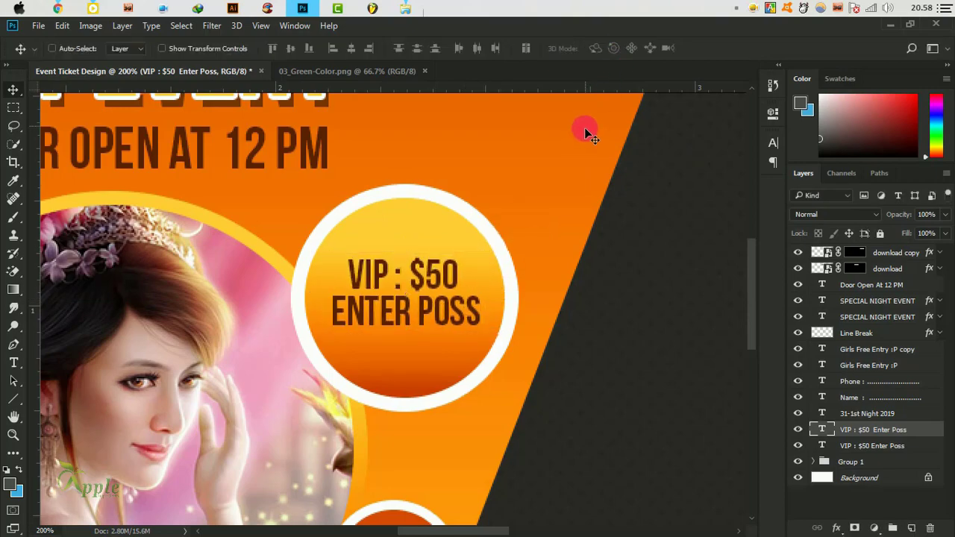
key("ctrl+0")
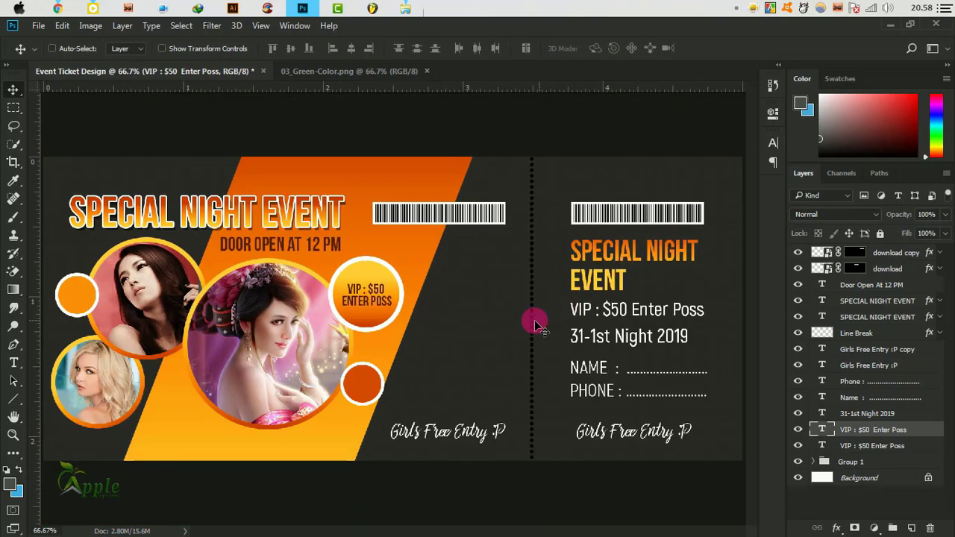
key("ctrl+plus")
scroll(469, 328, "right", 3)
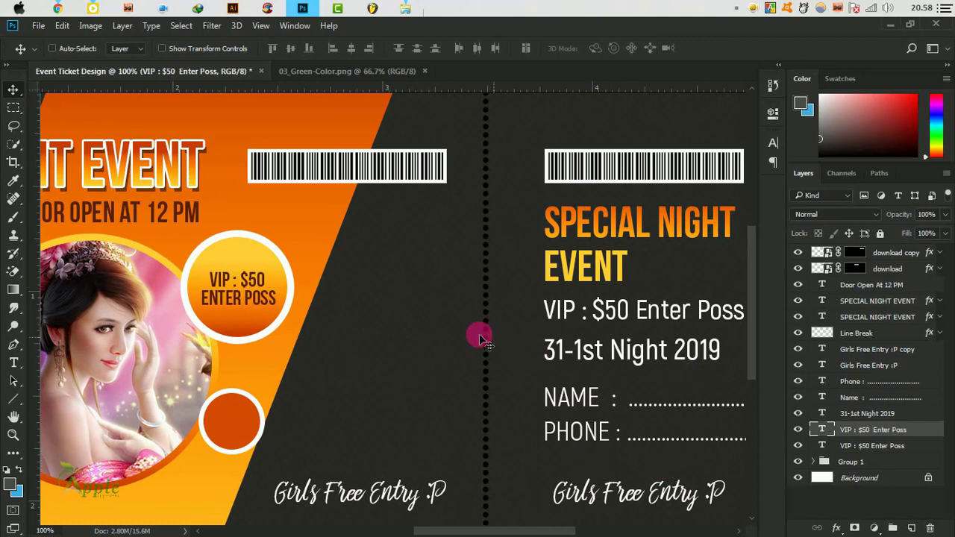
Step: Type the two-line seat text 'ROW -3 / SIT - 4' beside the circles and move it right
scroll(481, 340, "left", 4)
scroll(512, 341, "down", 2)
left_click(13, 363)
left_click(498, 321)
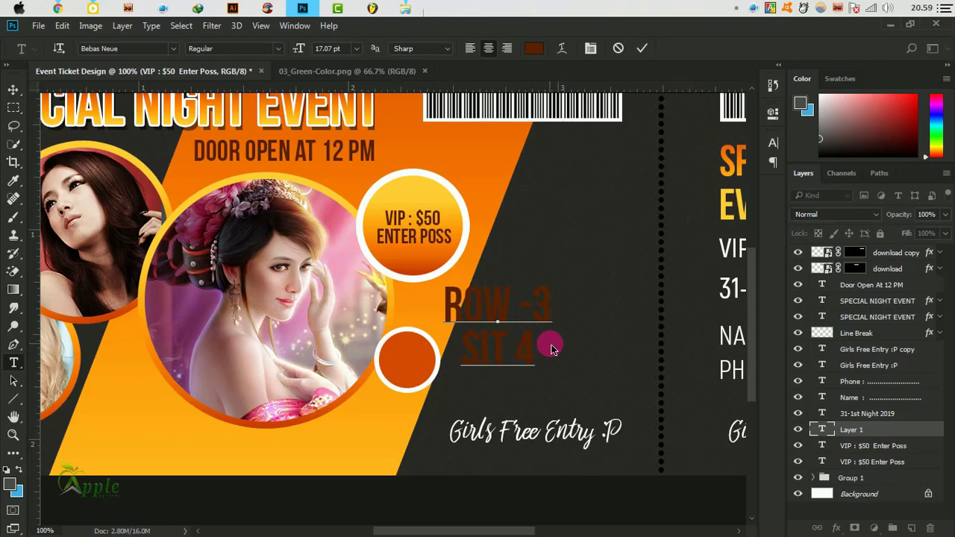
left_click(642, 47)
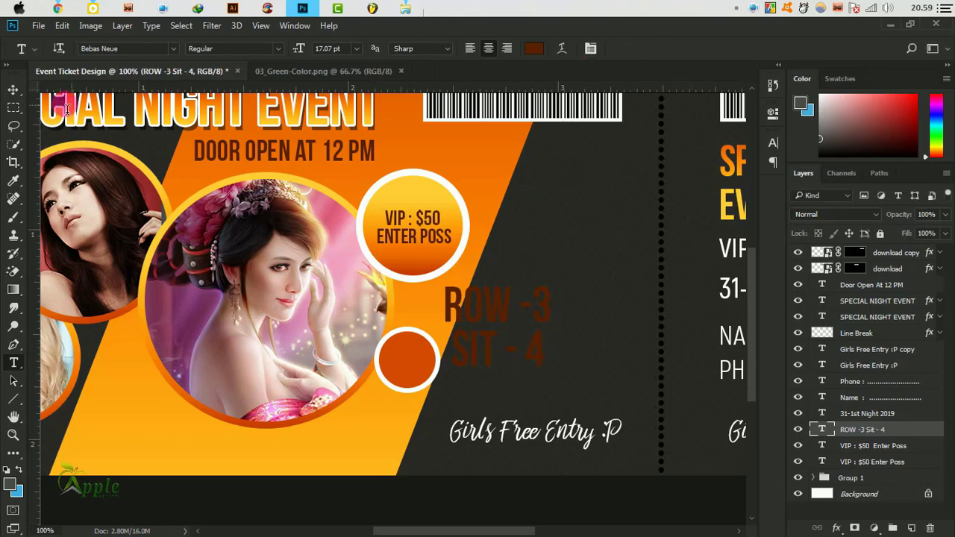
key("v")
mouse_move(528, 323)
left_mouse_down()
mouse_move(591, 317)
mouse_move(585, 324)
left_mouse_up()
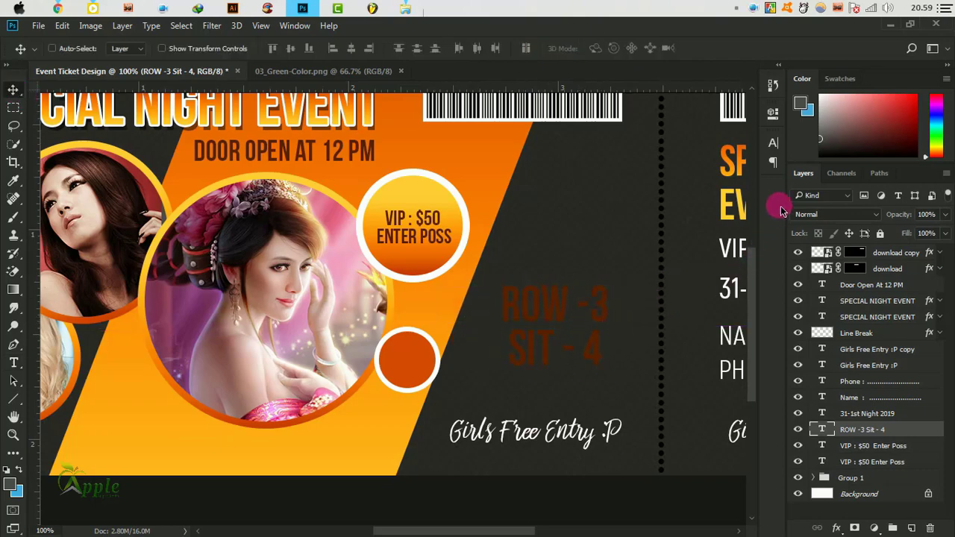
Step: Make the ROW/SIT text white via the Character panel colour
left_click(773, 143)
left_click(730, 228)
left_click_drag(305, 141, 339, 121)
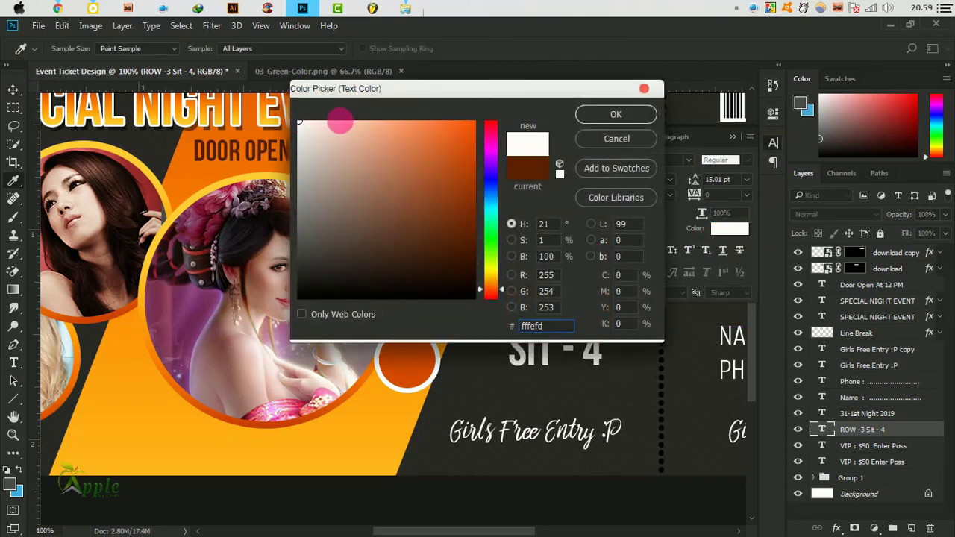
left_click(616, 111)
left_click(733, 136)
scroll(458, 294, "right", 5)
left_click_drag(395, 328, 422, 347)
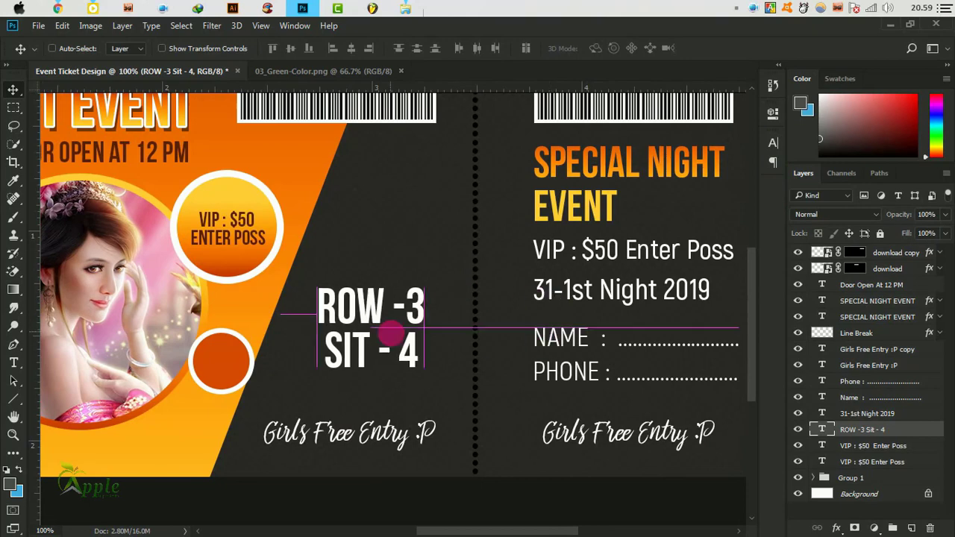
key("ctrl+minus")
key("ctrl+minus")
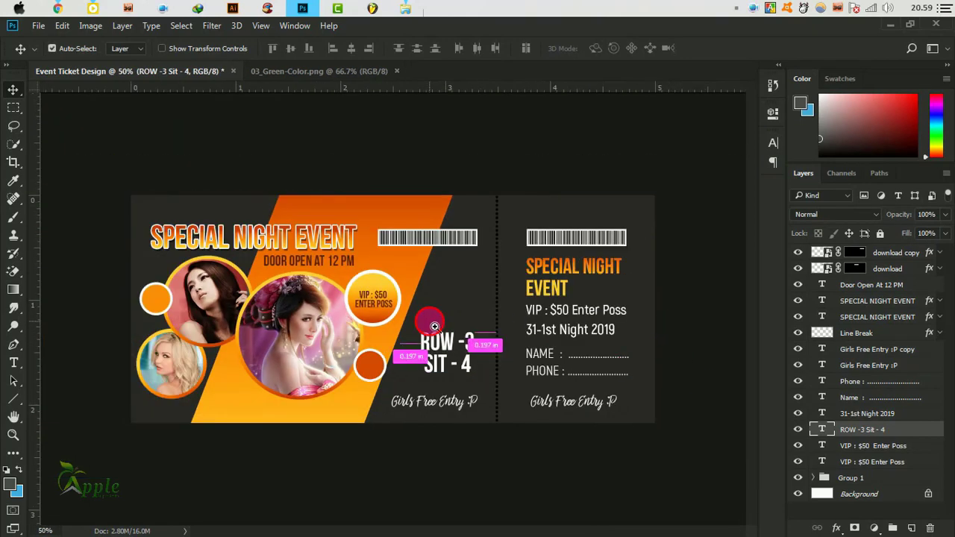
Step: Reposition the ROW/SIT text into the dark gap and scale it up
key("ctrl+plus")
left_click_drag(504, 338, 493, 323)
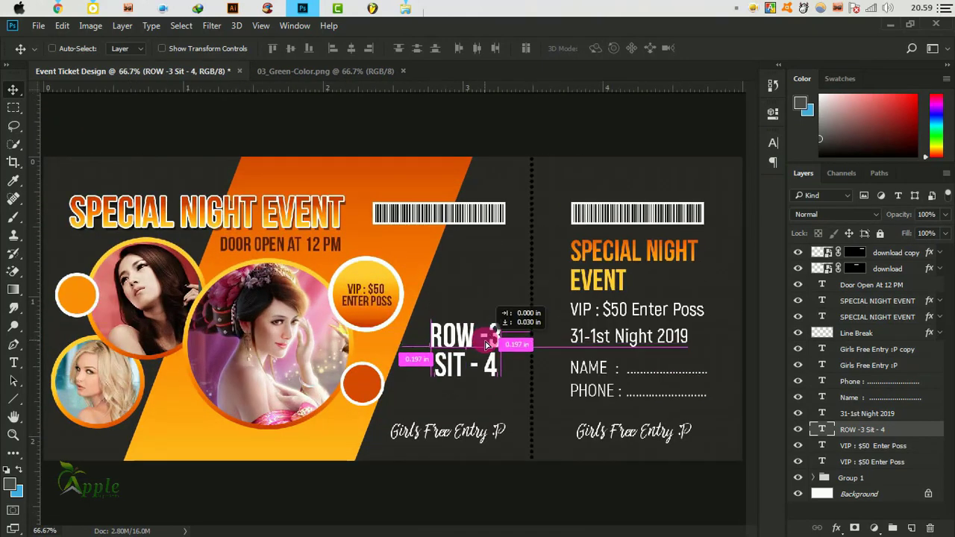
mouse_move(419, 379)
left_mouse_down()
mouse_move(386, 397)
mouse_move(390, 373)
mouse_move(409, 388)
mouse_move(455, 350)
mouse_move(490, 362)
mouse_move(490, 395)
mouse_move(485, 347)
mouse_move(505, 373)
left_mouse_up()
key("ctrl+t")
left_click(617, 48)
key("ctrl+t")
left_click(618, 48)
key("ctrl+t")
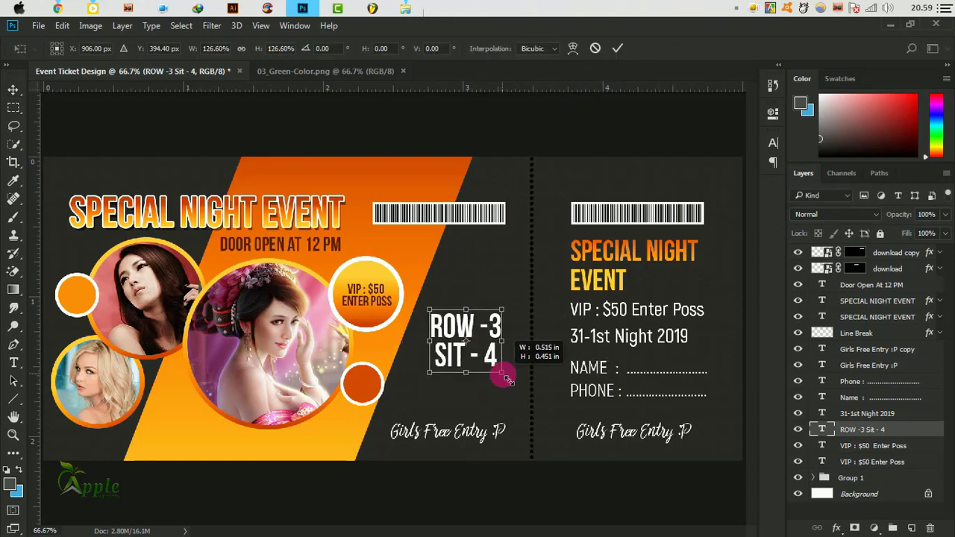
left_click_drag(514, 289, 512, 299)
key("Return")
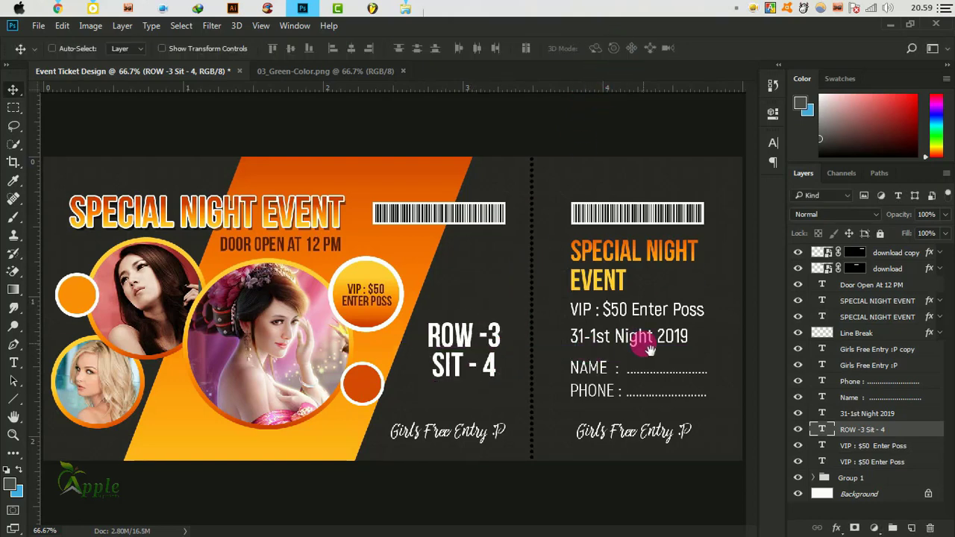
Step: Add a new top layer filled with a merged copy of the ticket using Apply Image
left_click(895, 252)
left_click(911, 527)
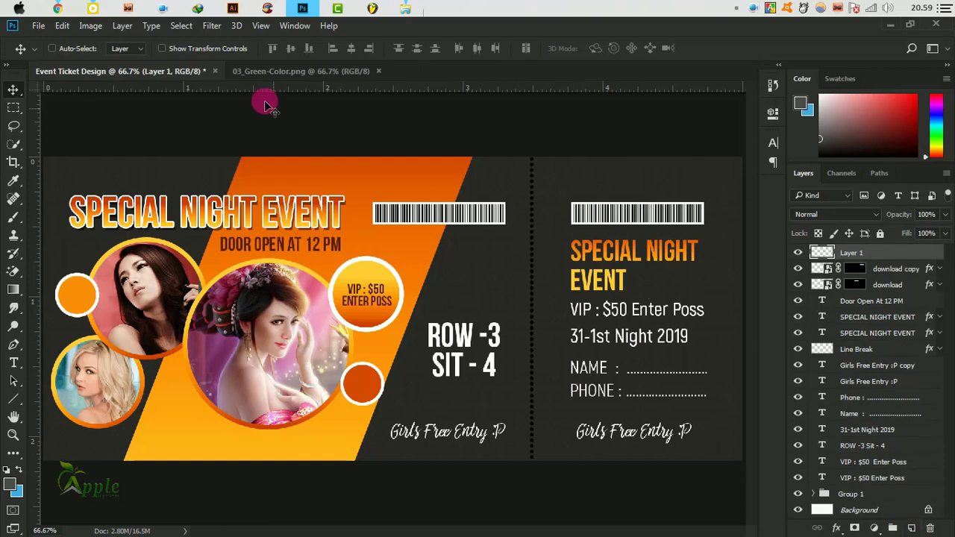
left_click(90, 25)
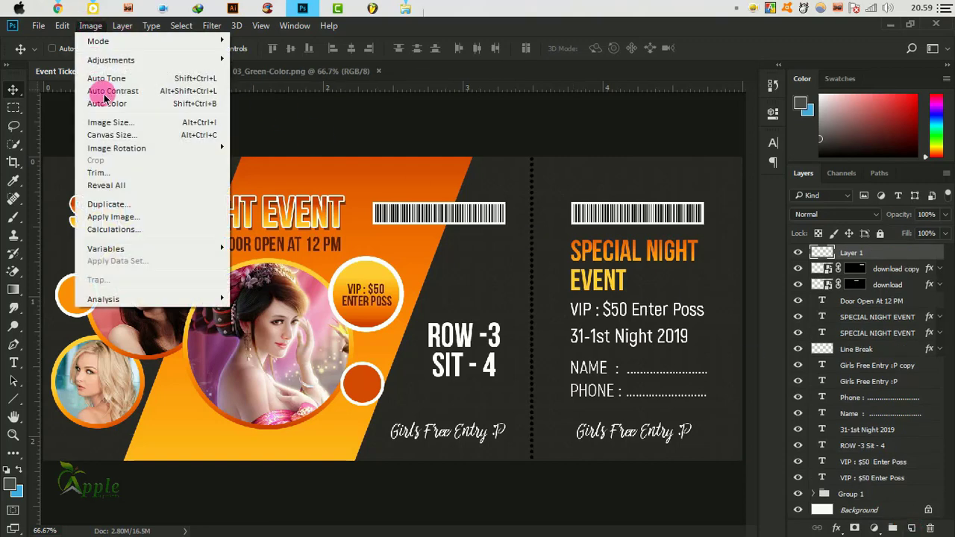
left_click(119, 217)
left_click(603, 146)
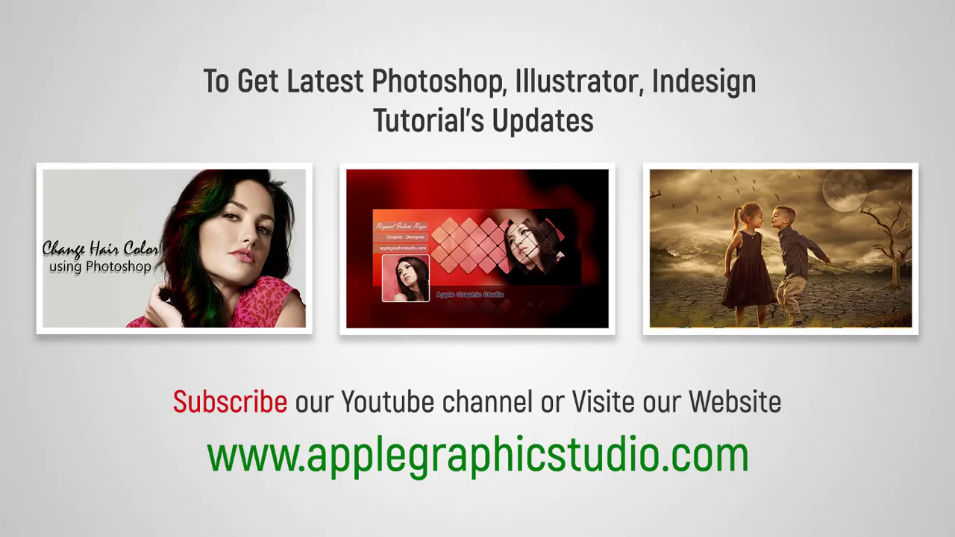